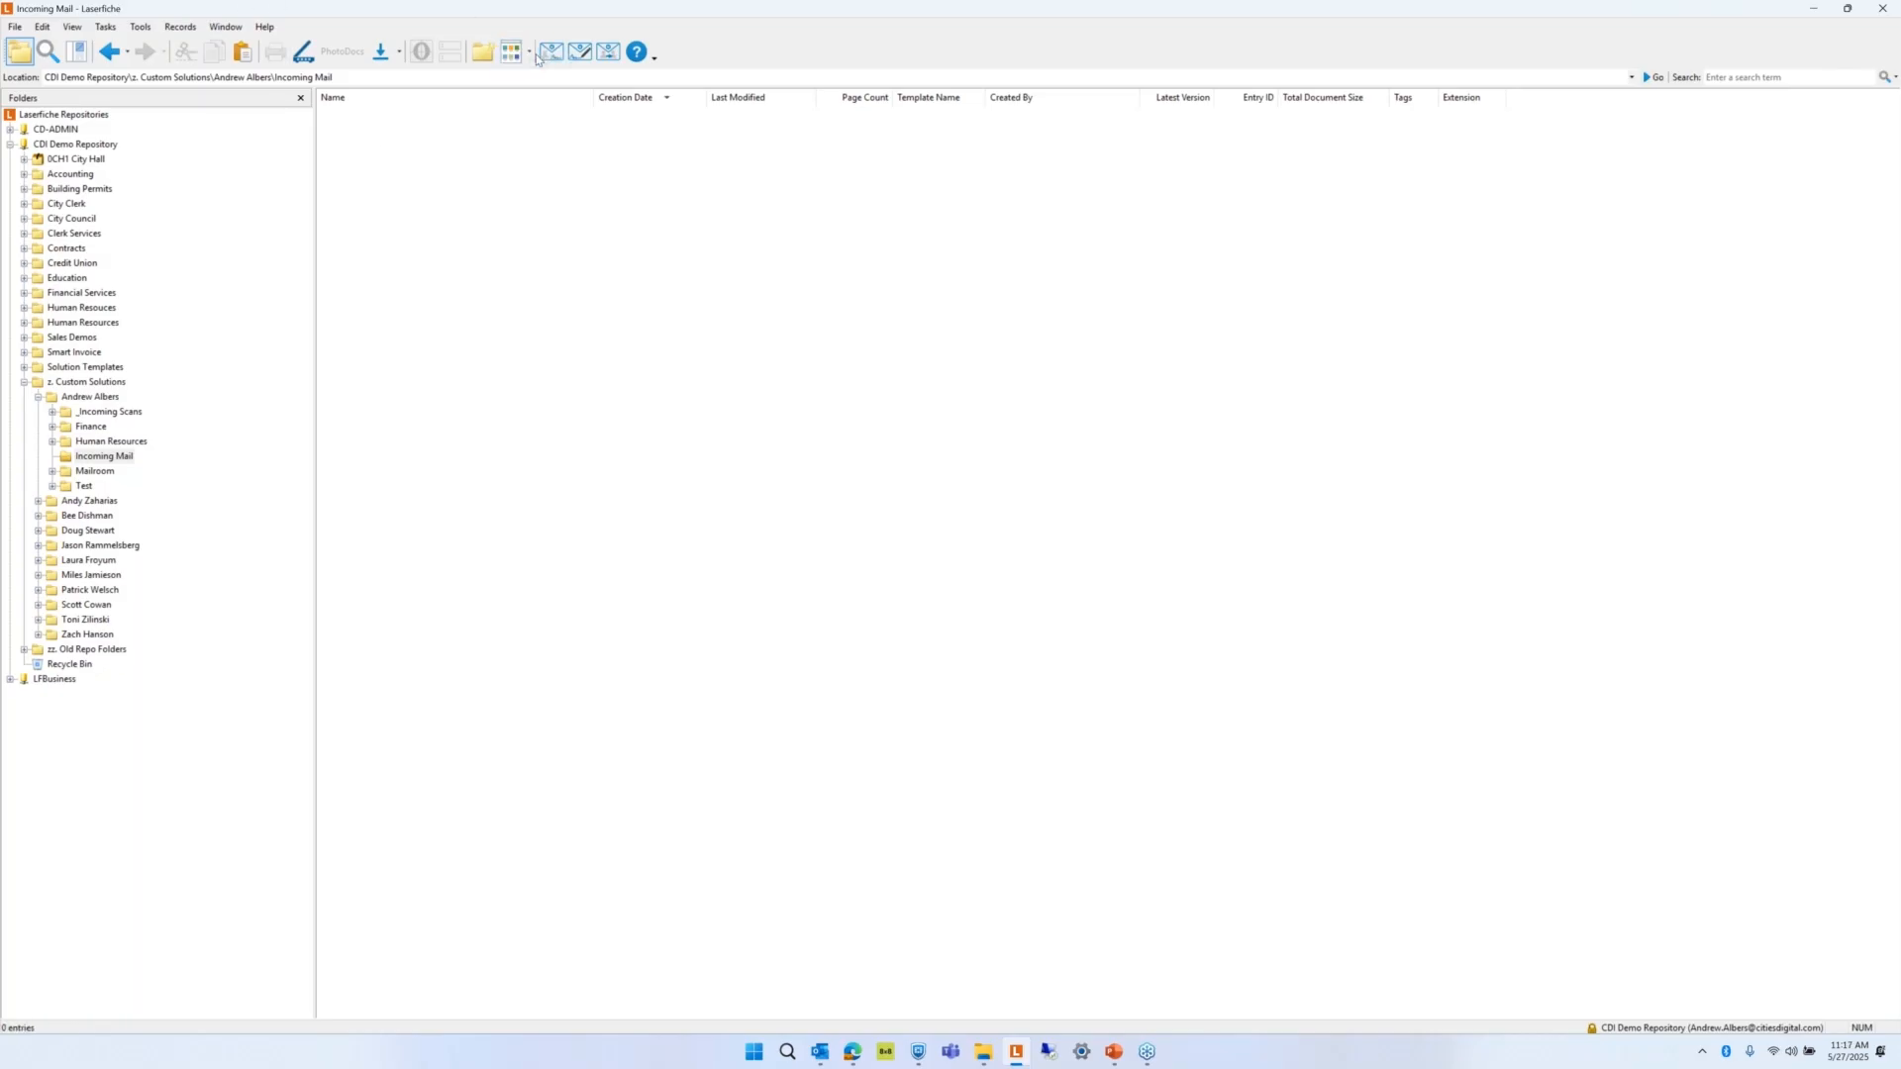
# Bring the Mail Demo PDF from the Demos folder into the Incoming Mail repository folder for import.
pyautogui.click(985, 1057)
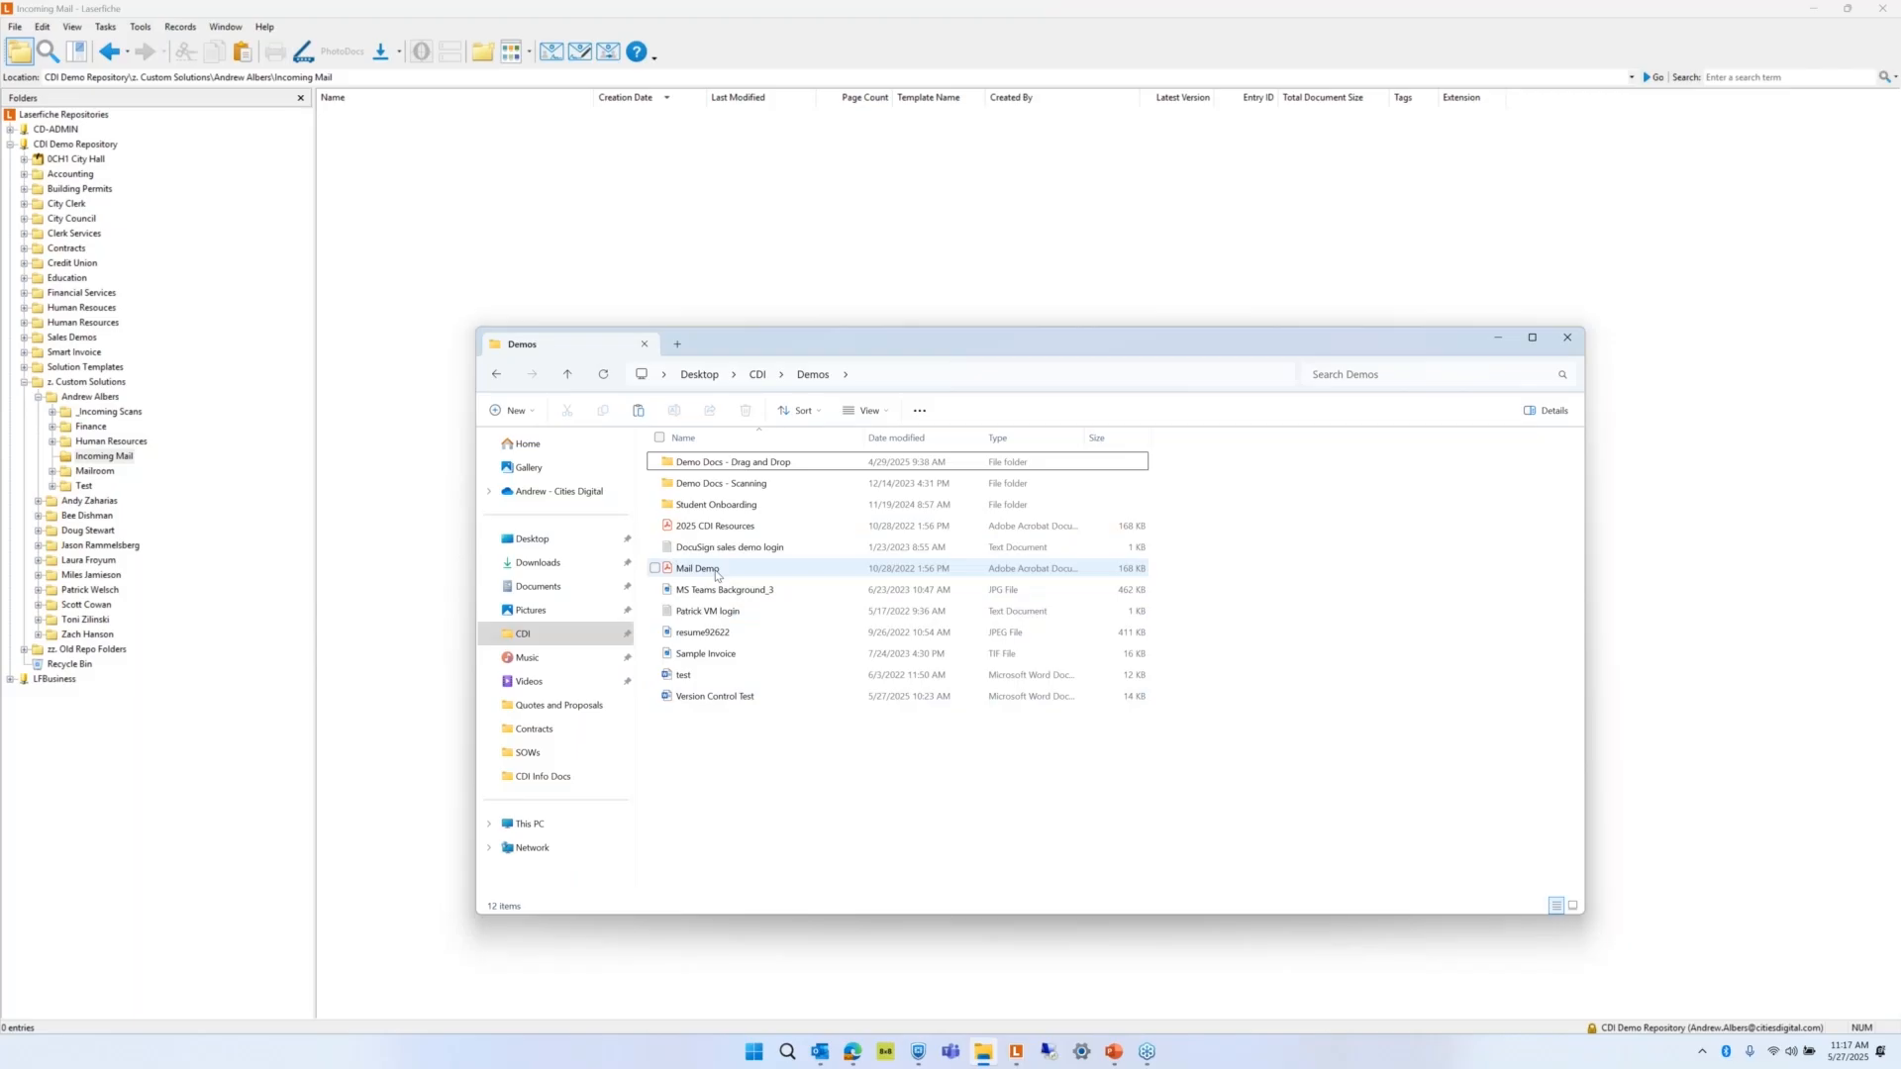
pyautogui.moveTo(716, 574); pyautogui.dragTo(511, 275)
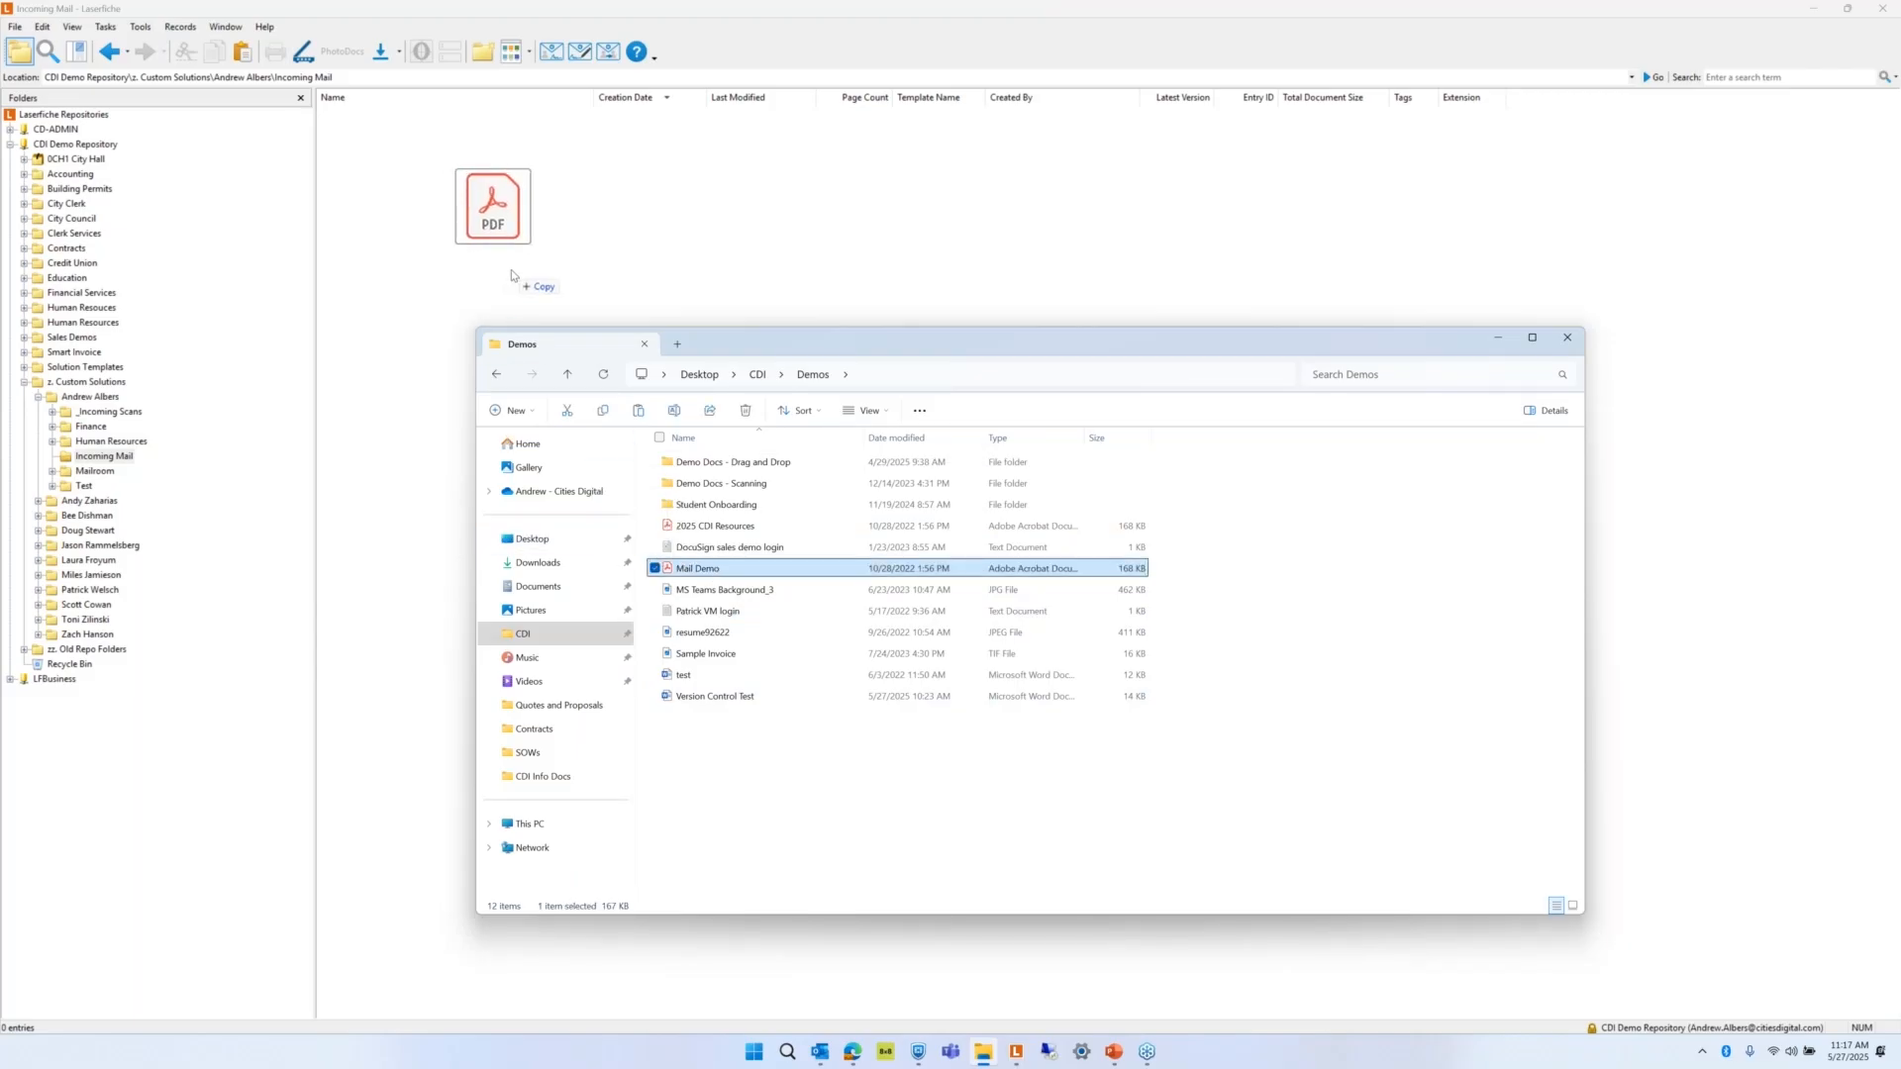
pyautogui.moveTo(512, 275); pyautogui.dragTo(514, 272)
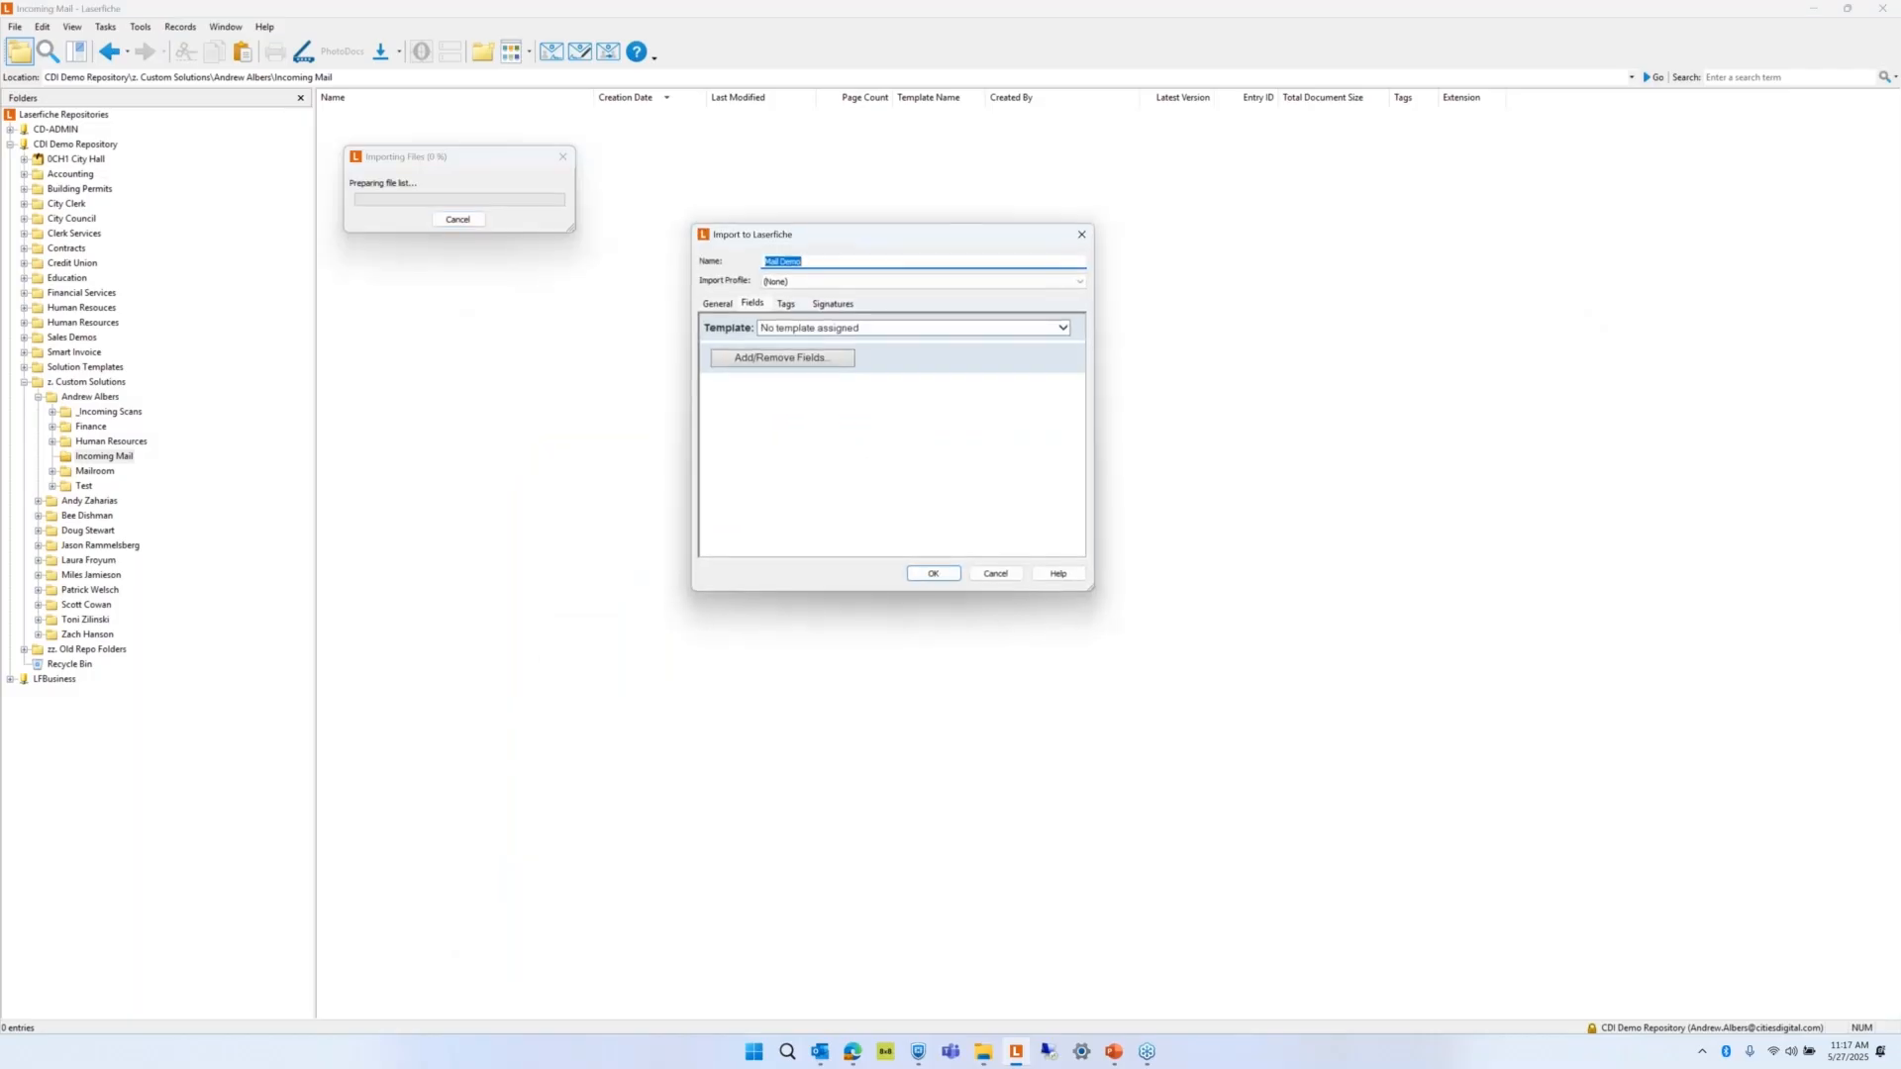
# Assign the Dunder Mifflin template to Mail Demo, choose the first listed employee as Employee Name, and complete the import.
pyautogui.click(900, 331)
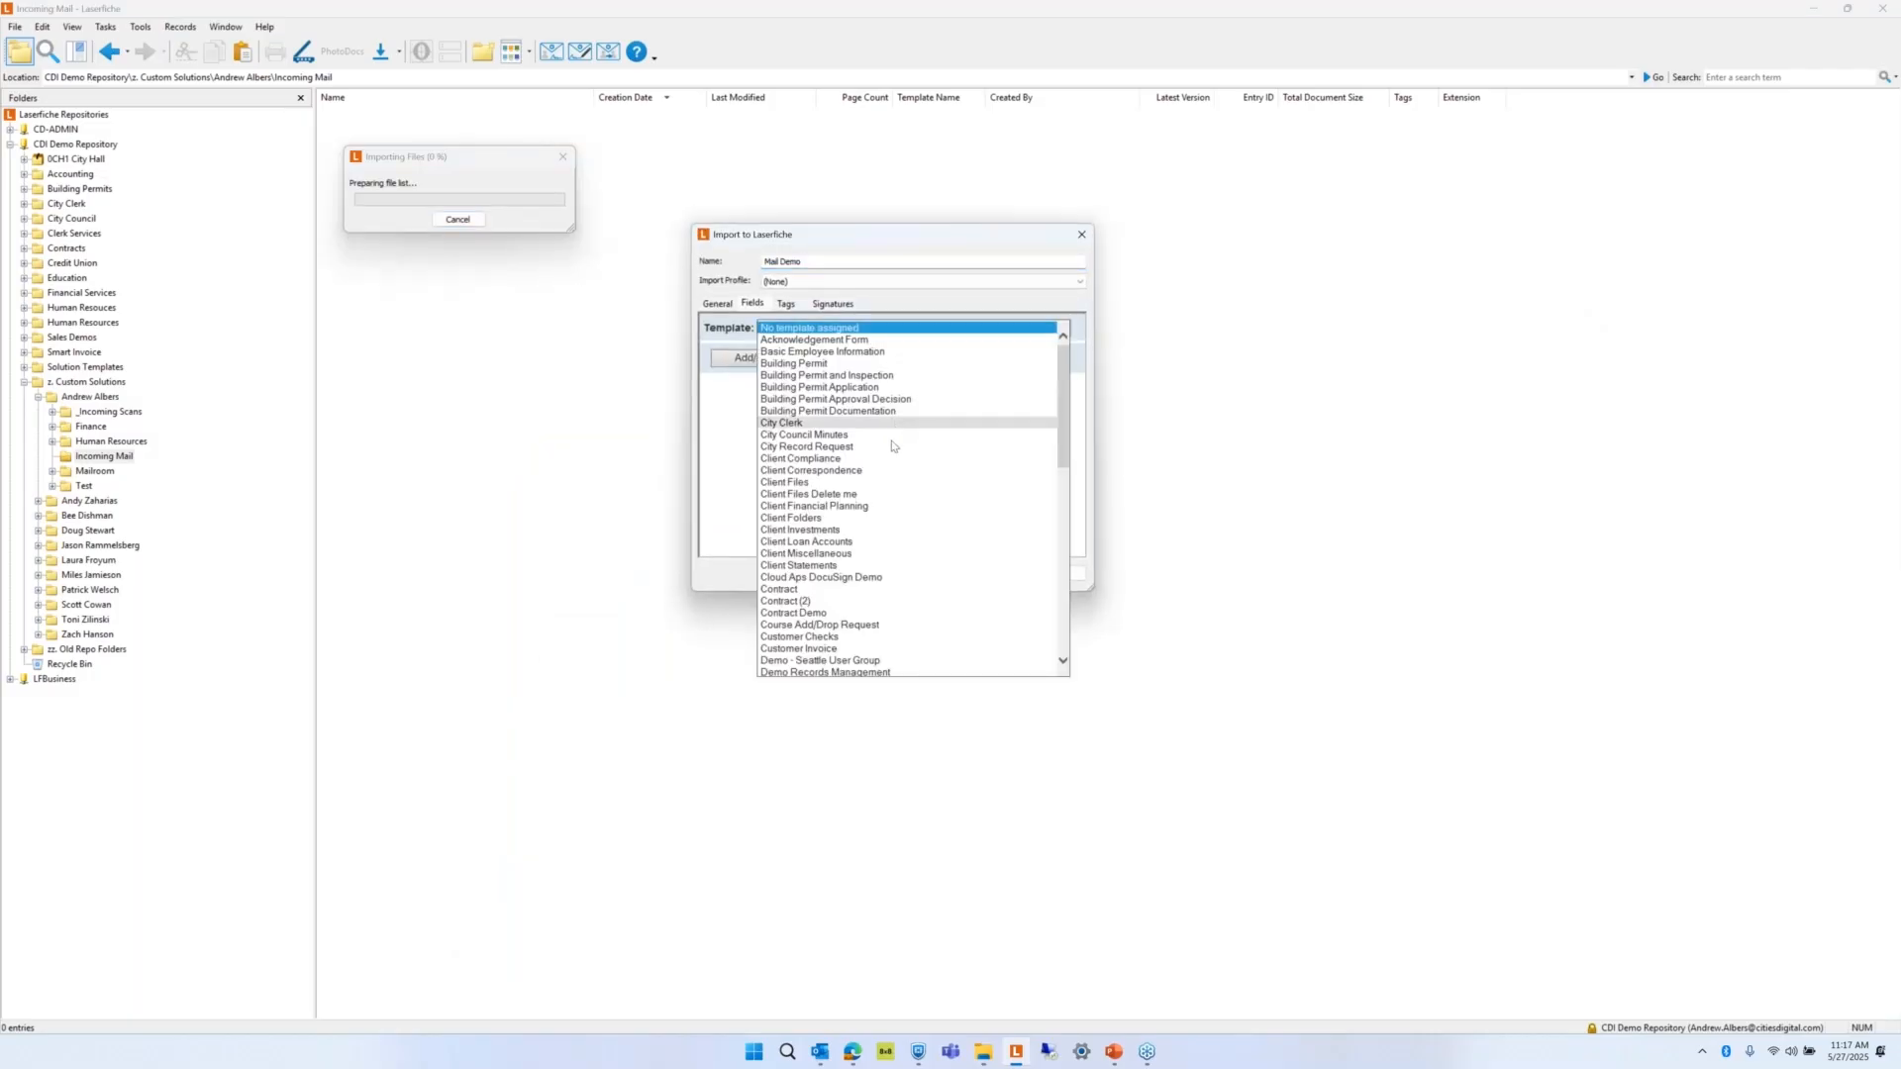
pyautogui.scroll(-3, 893, 505)
pyautogui.scroll(-1, 895, 515)
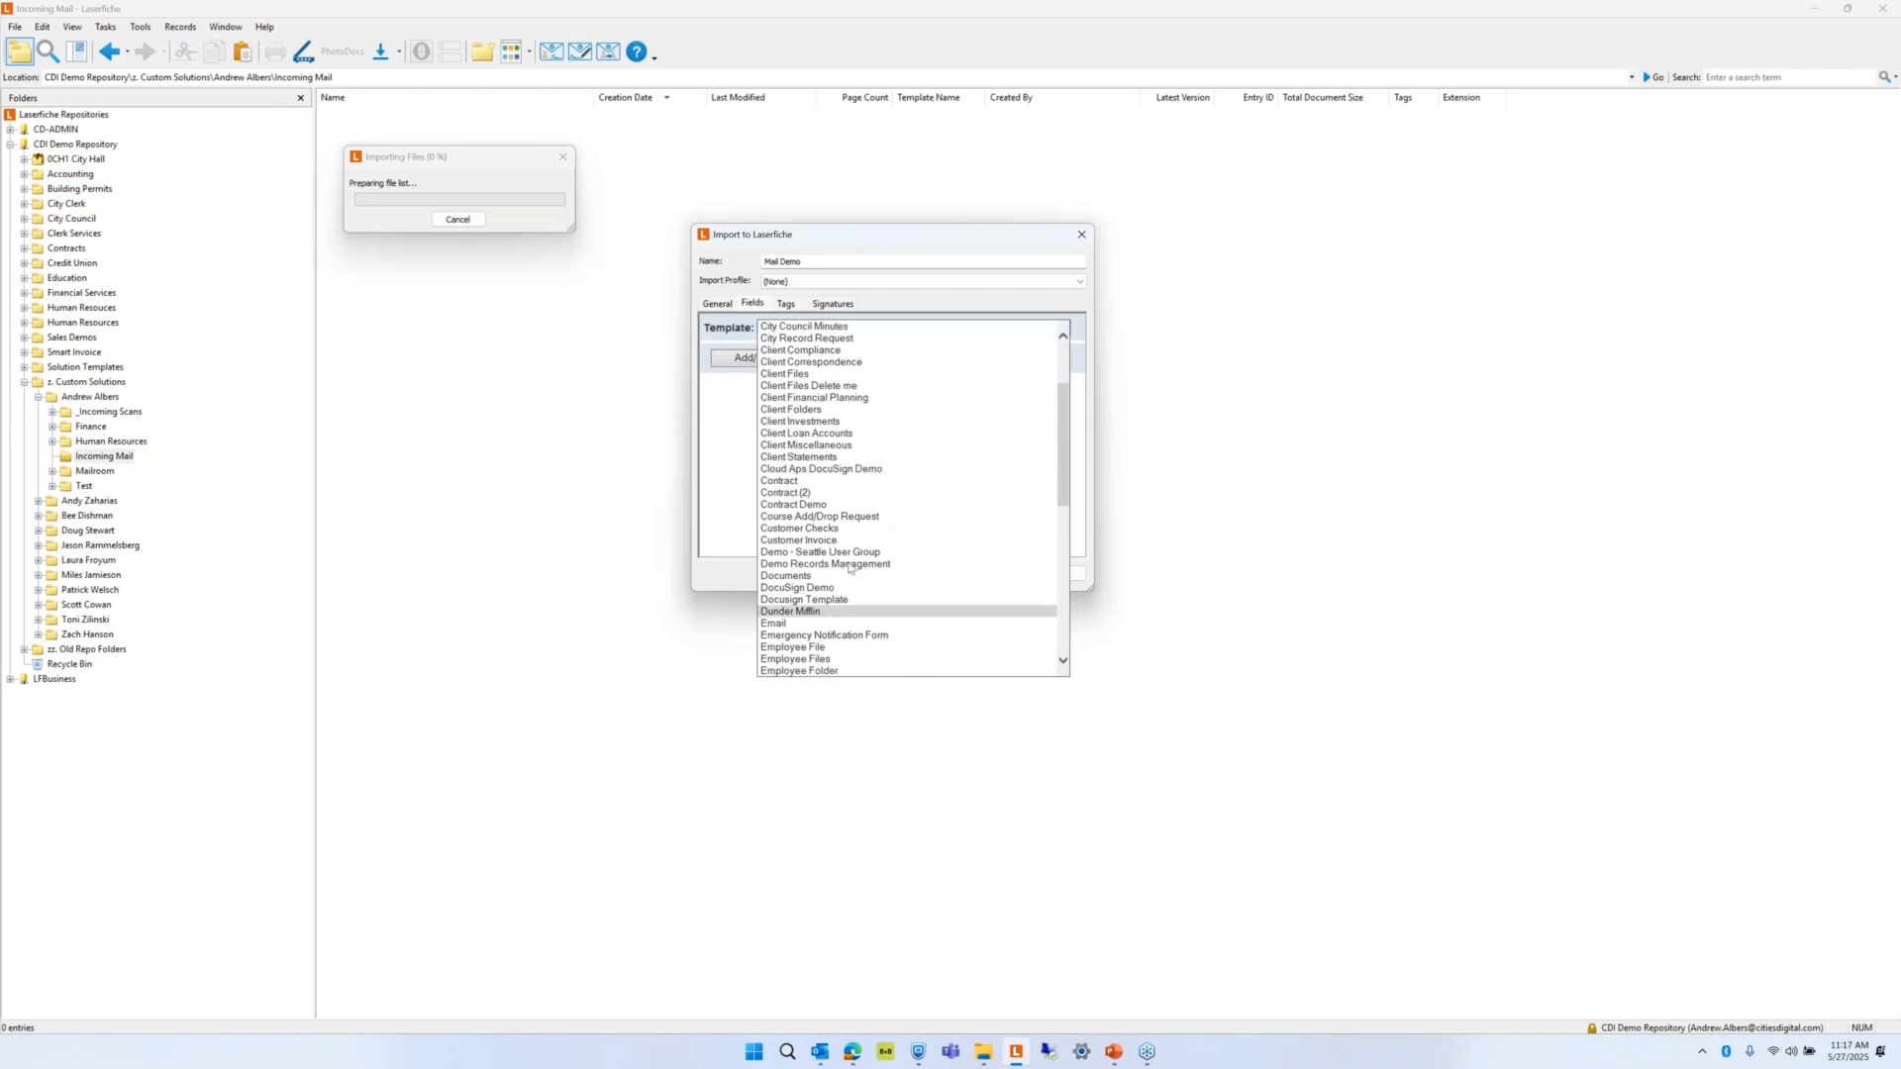
pyautogui.click(832, 612)
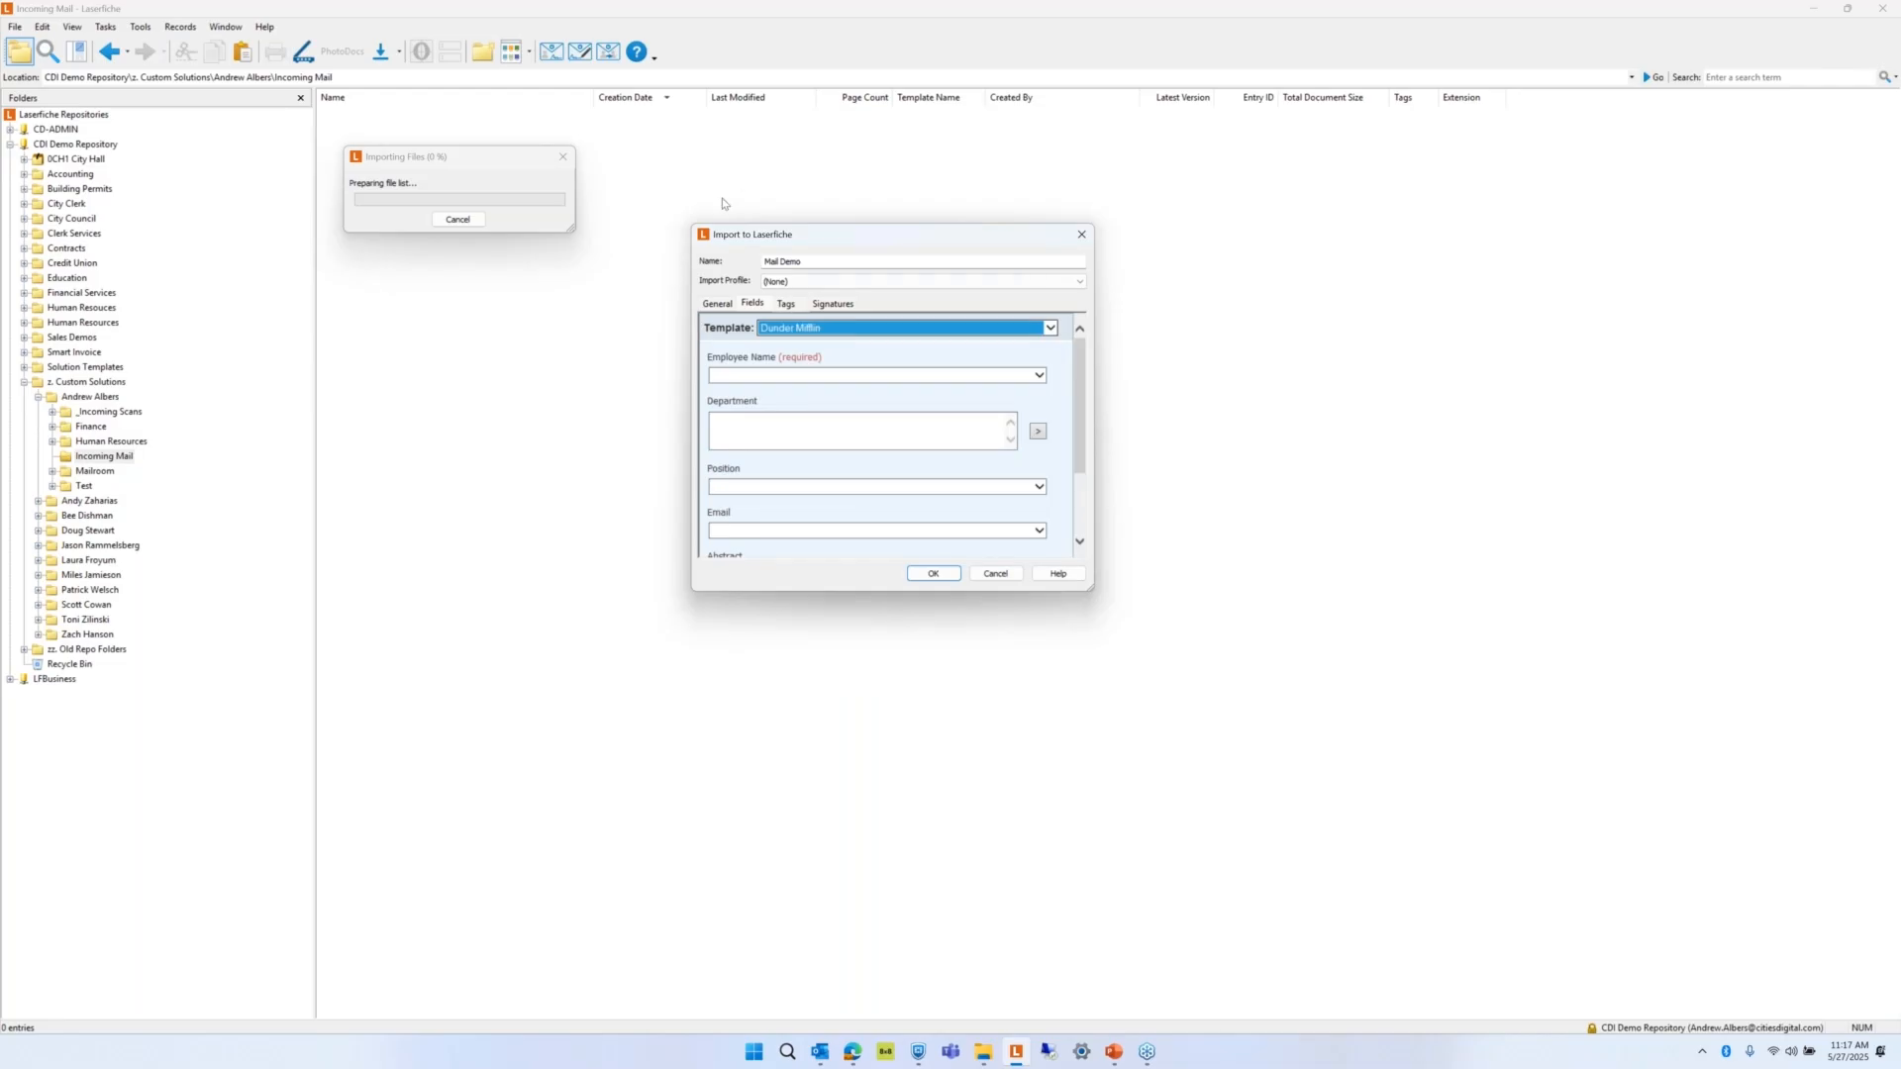
pyautogui.click(821, 376)
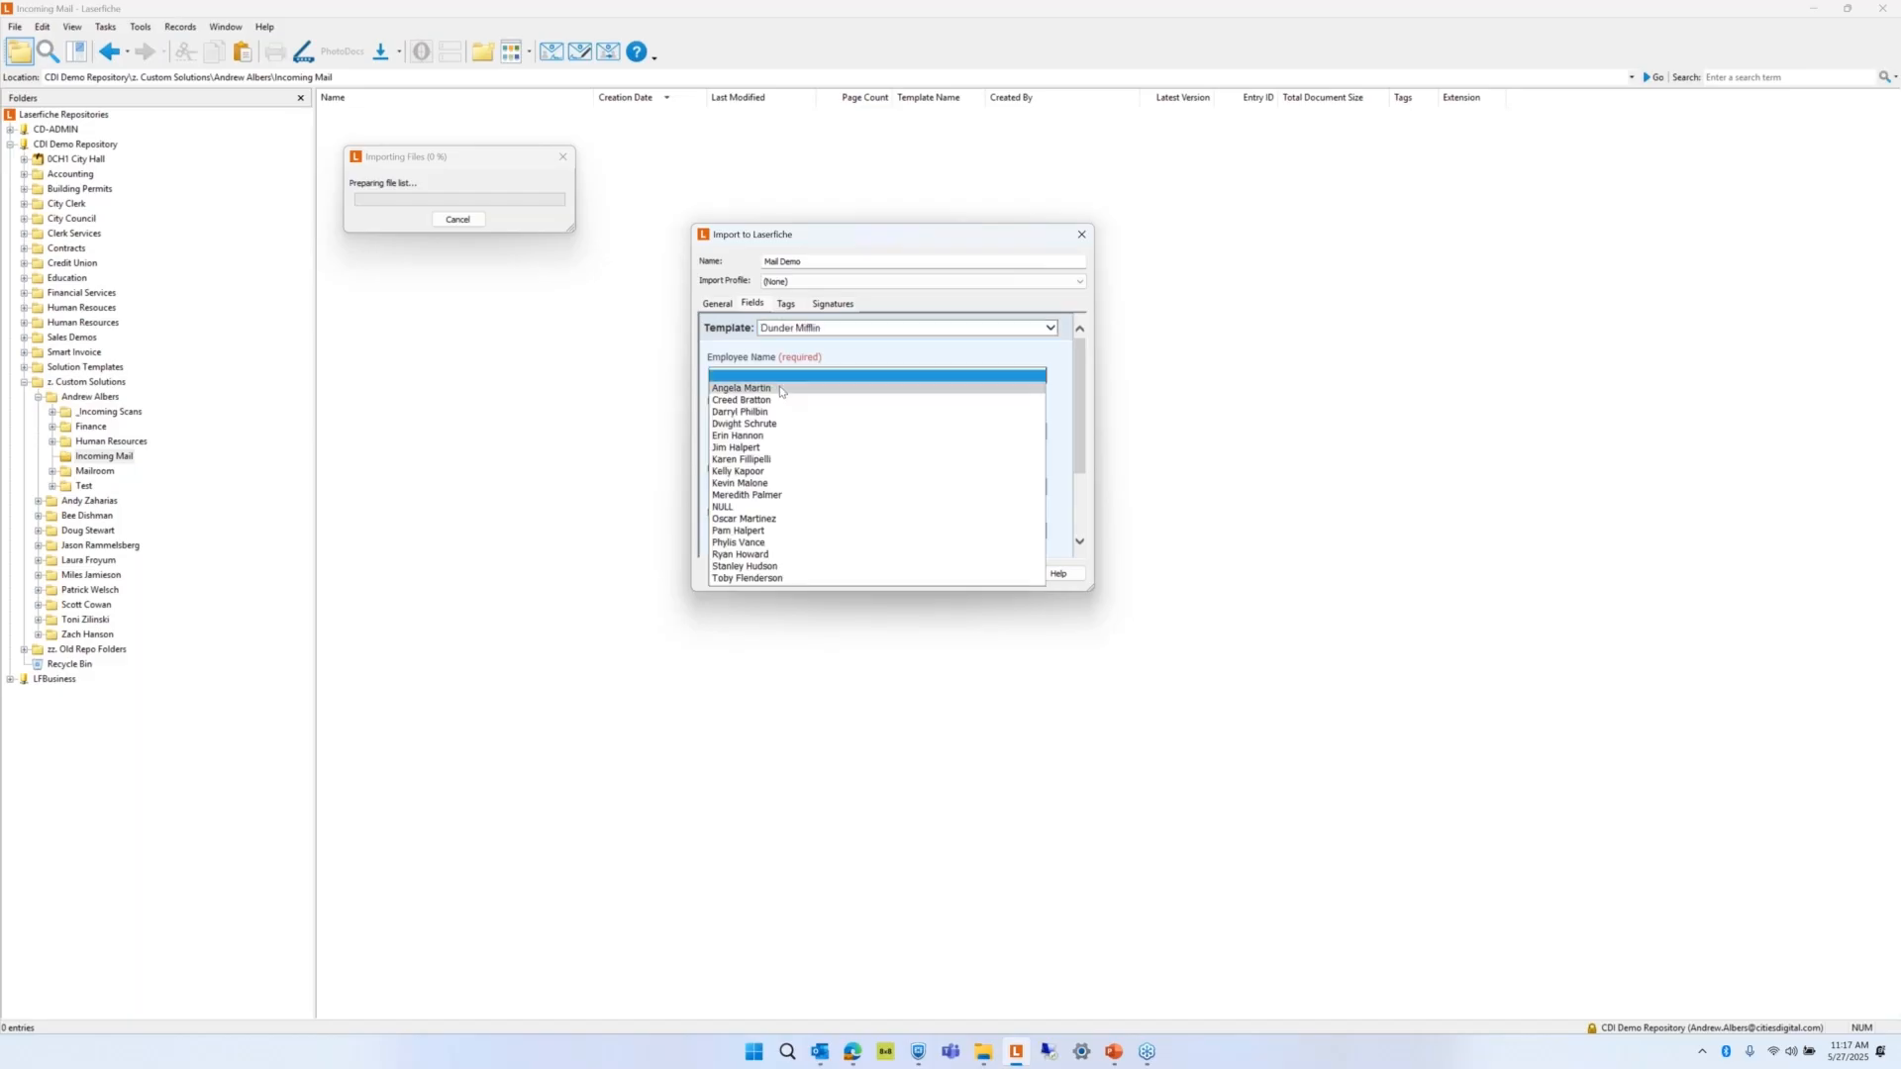
pyautogui.click(780, 389)
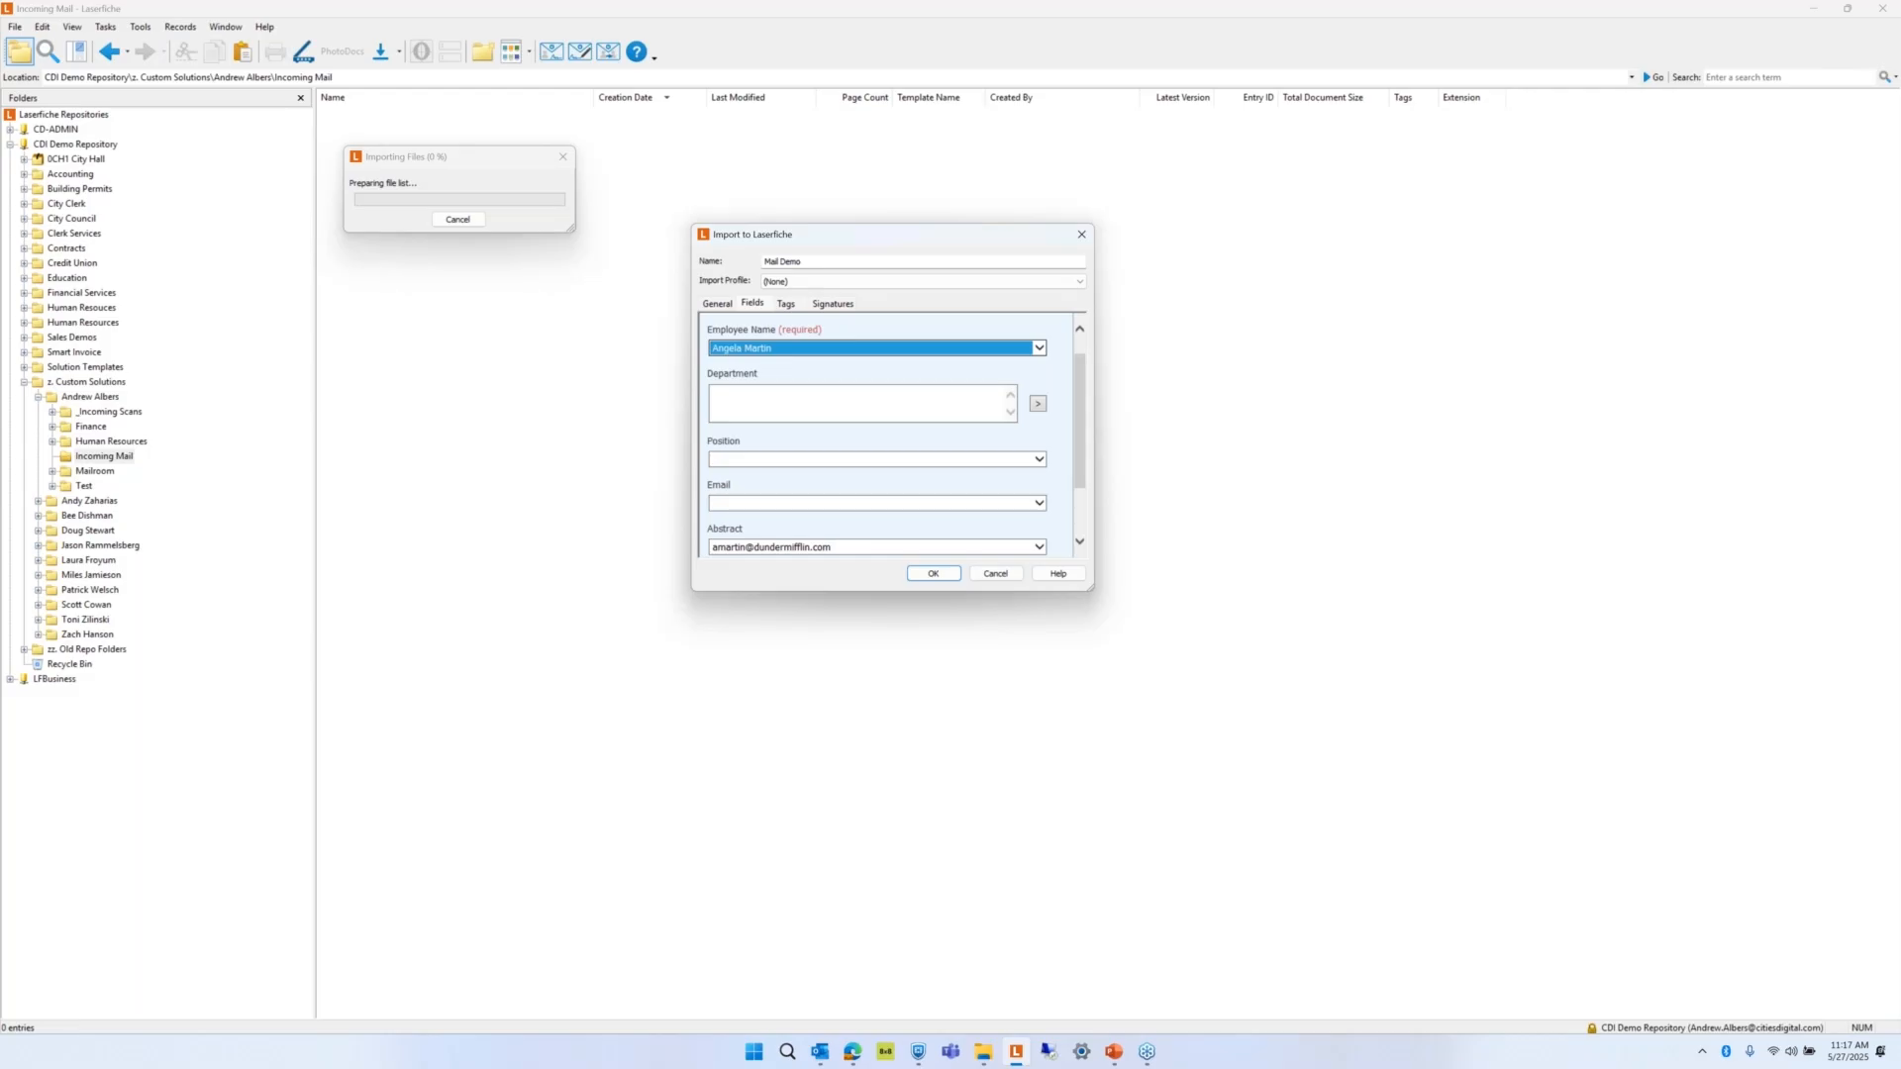
pyautogui.click(941, 579)
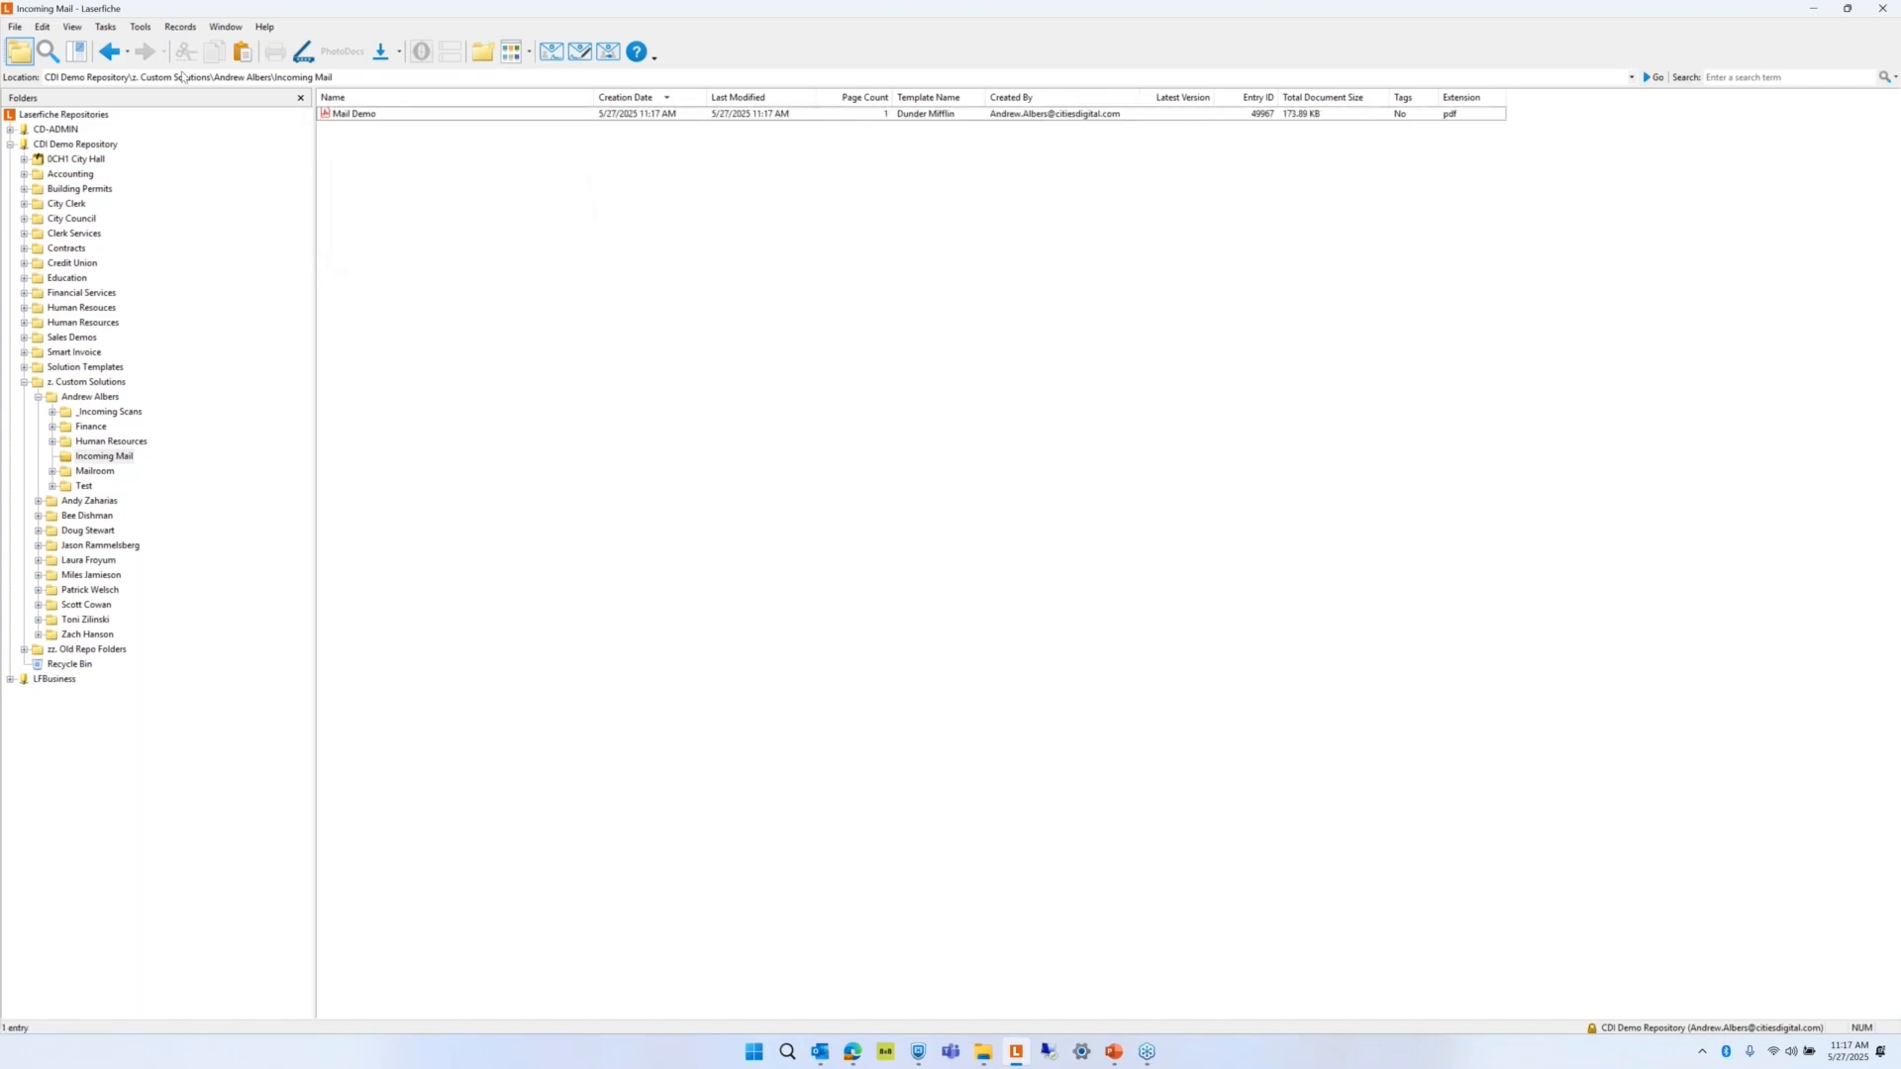
# Refresh the Incoming Mail folder to check whether the imported document has been routed.
pyautogui.click(42, 27)
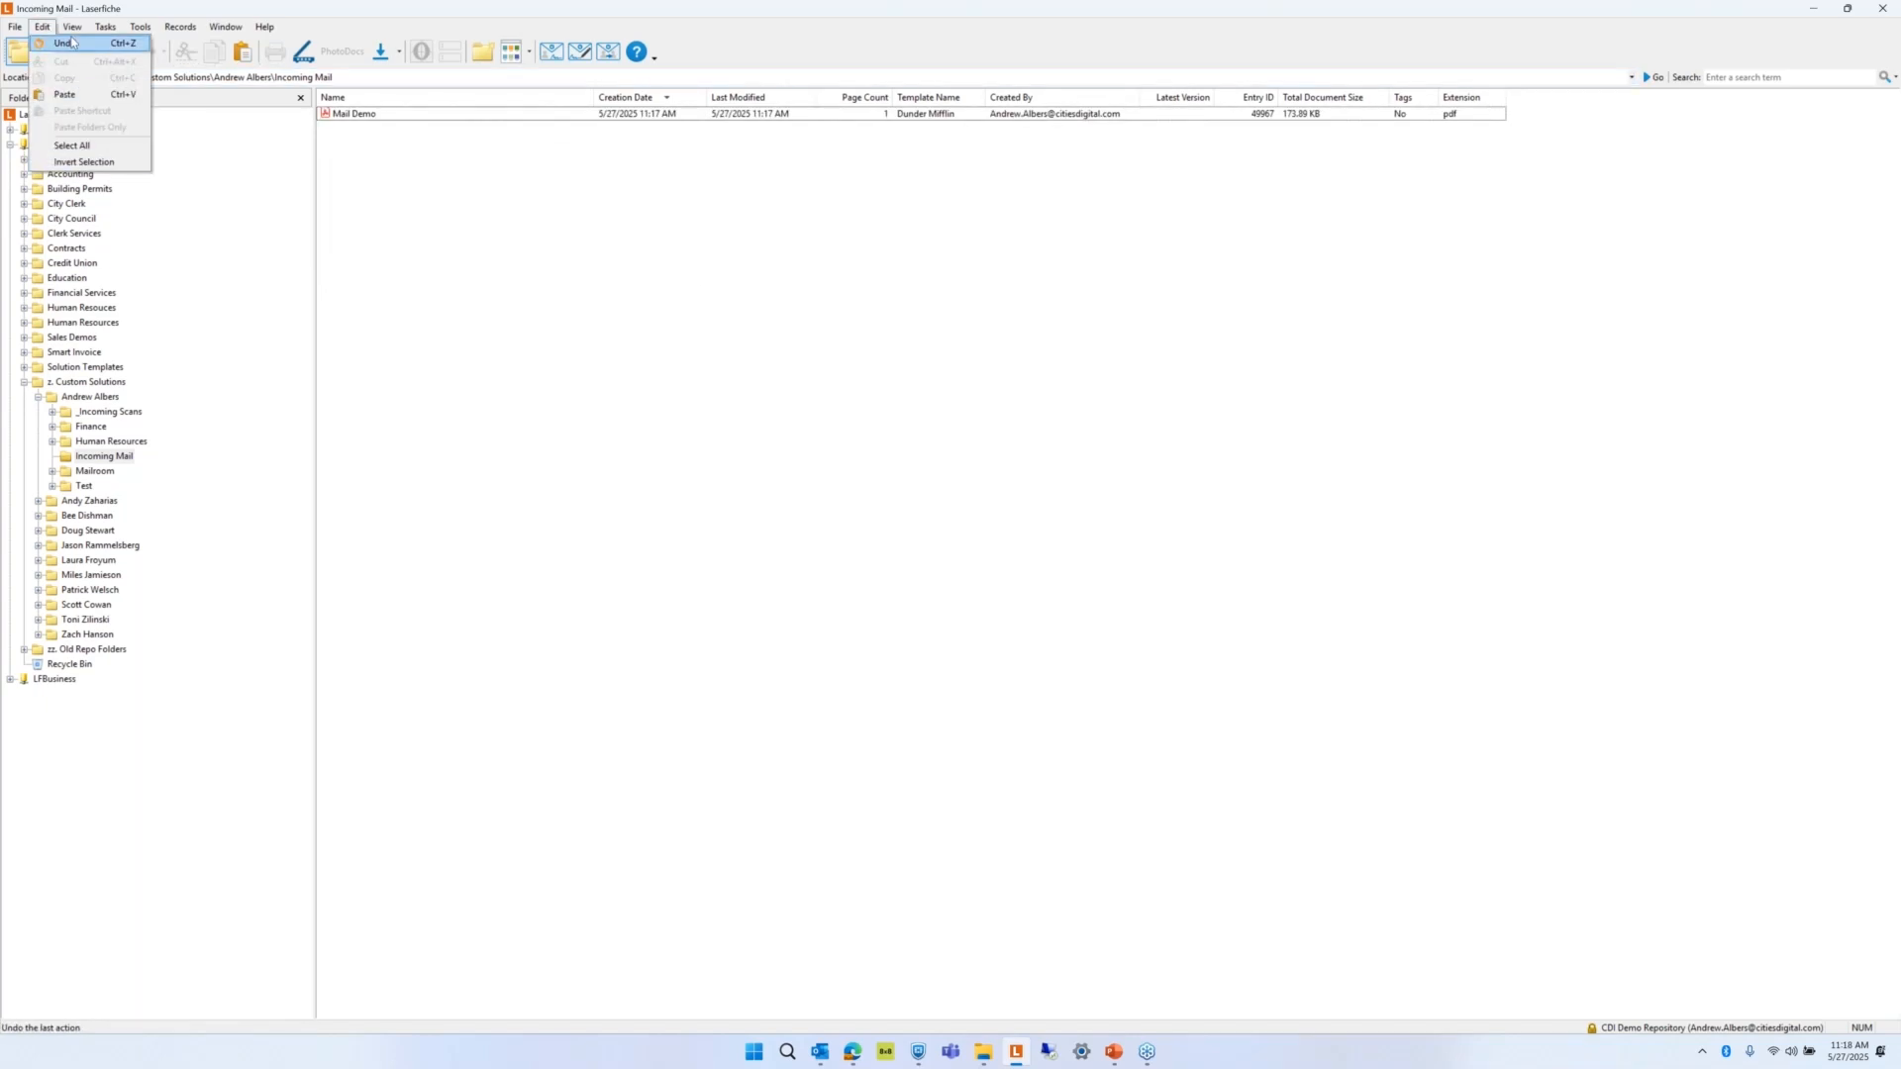
pyautogui.moveTo(71, 26)
pyautogui.click(94, 281)
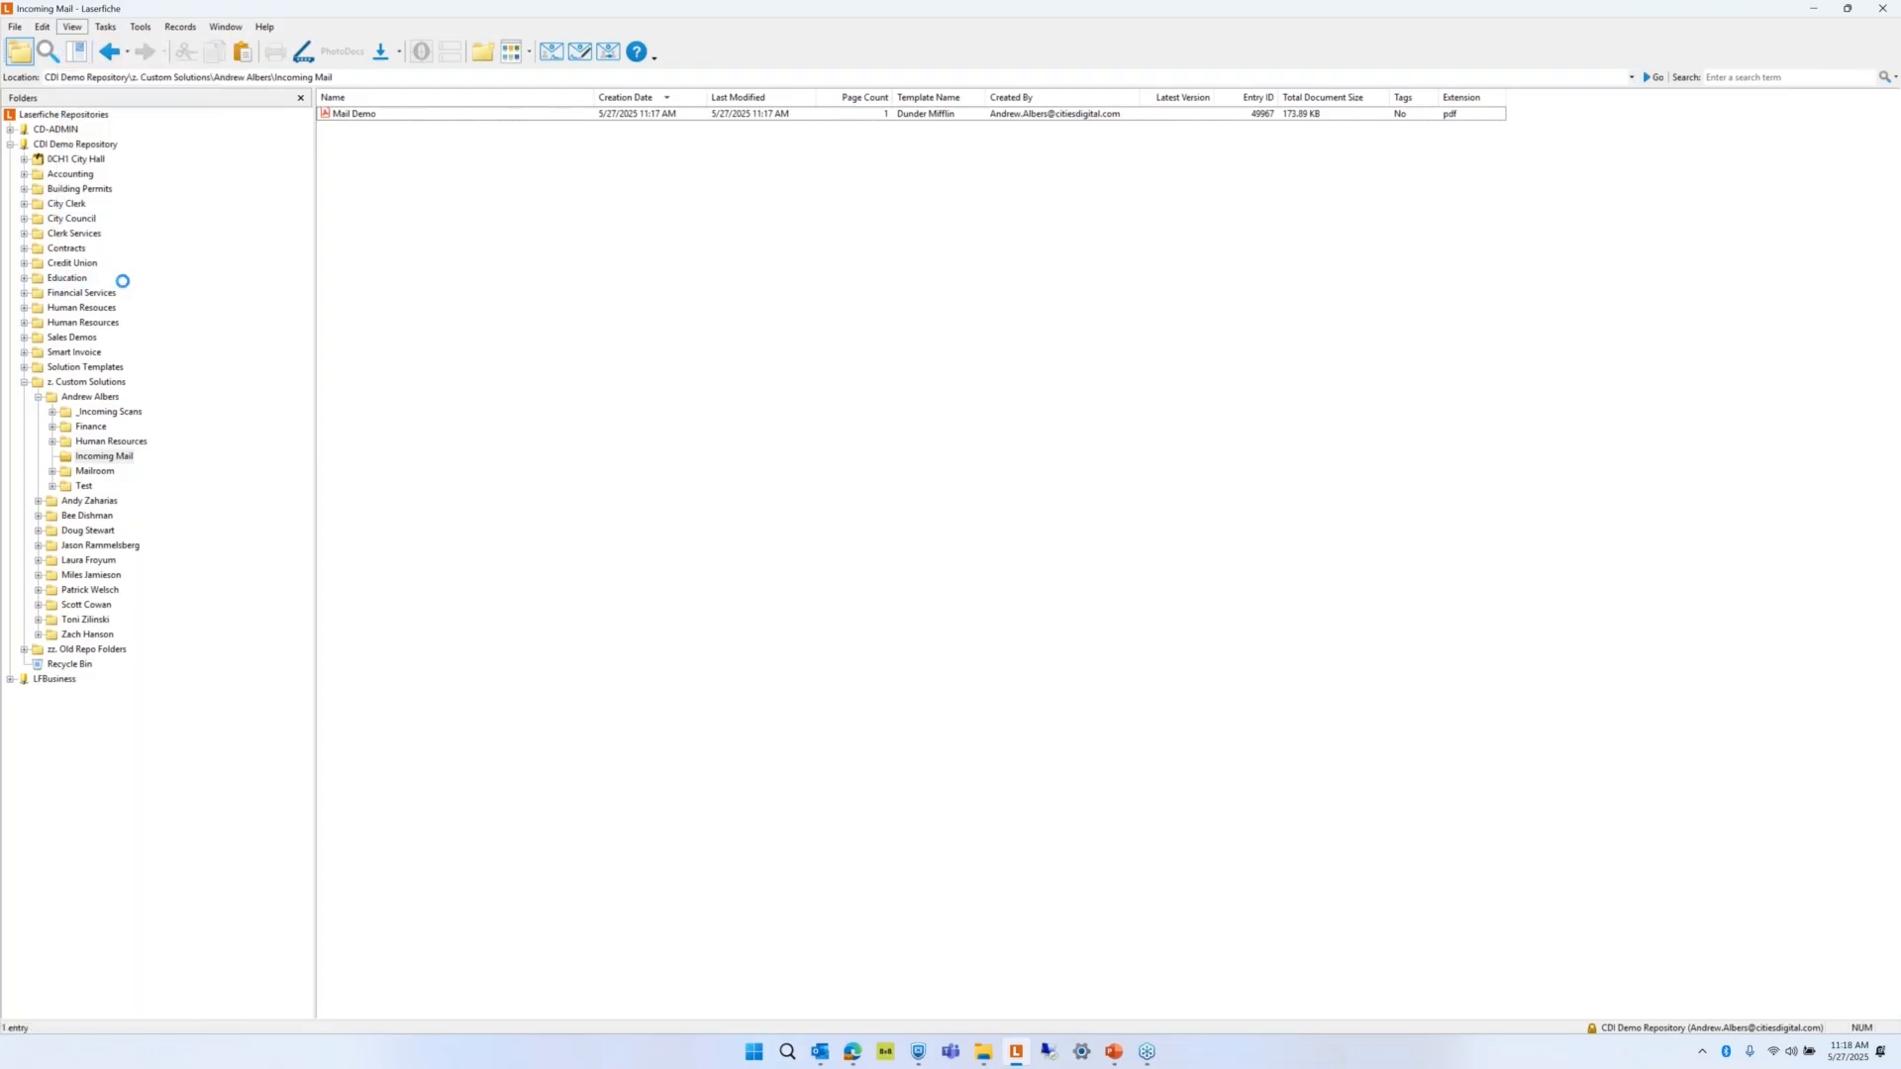
pyautogui.rightClick(671, 349)
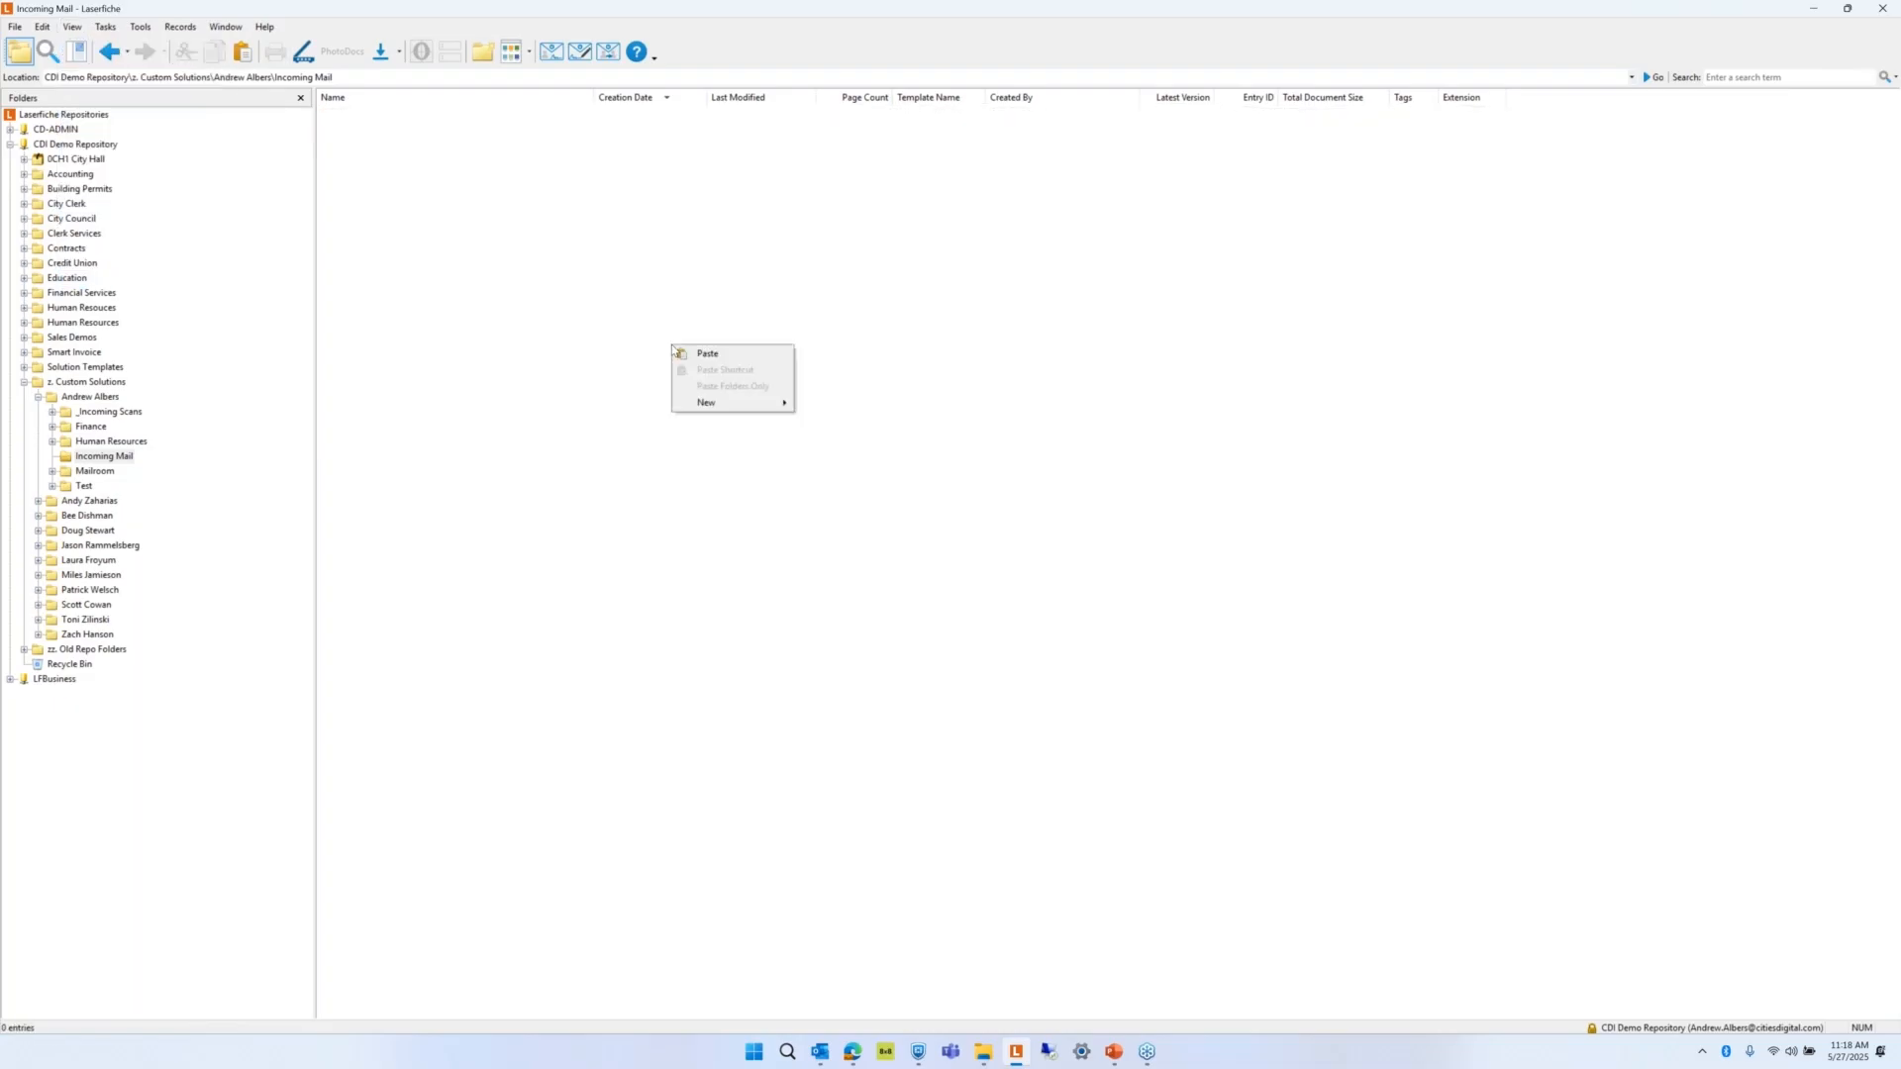
pyautogui.click(579, 661)
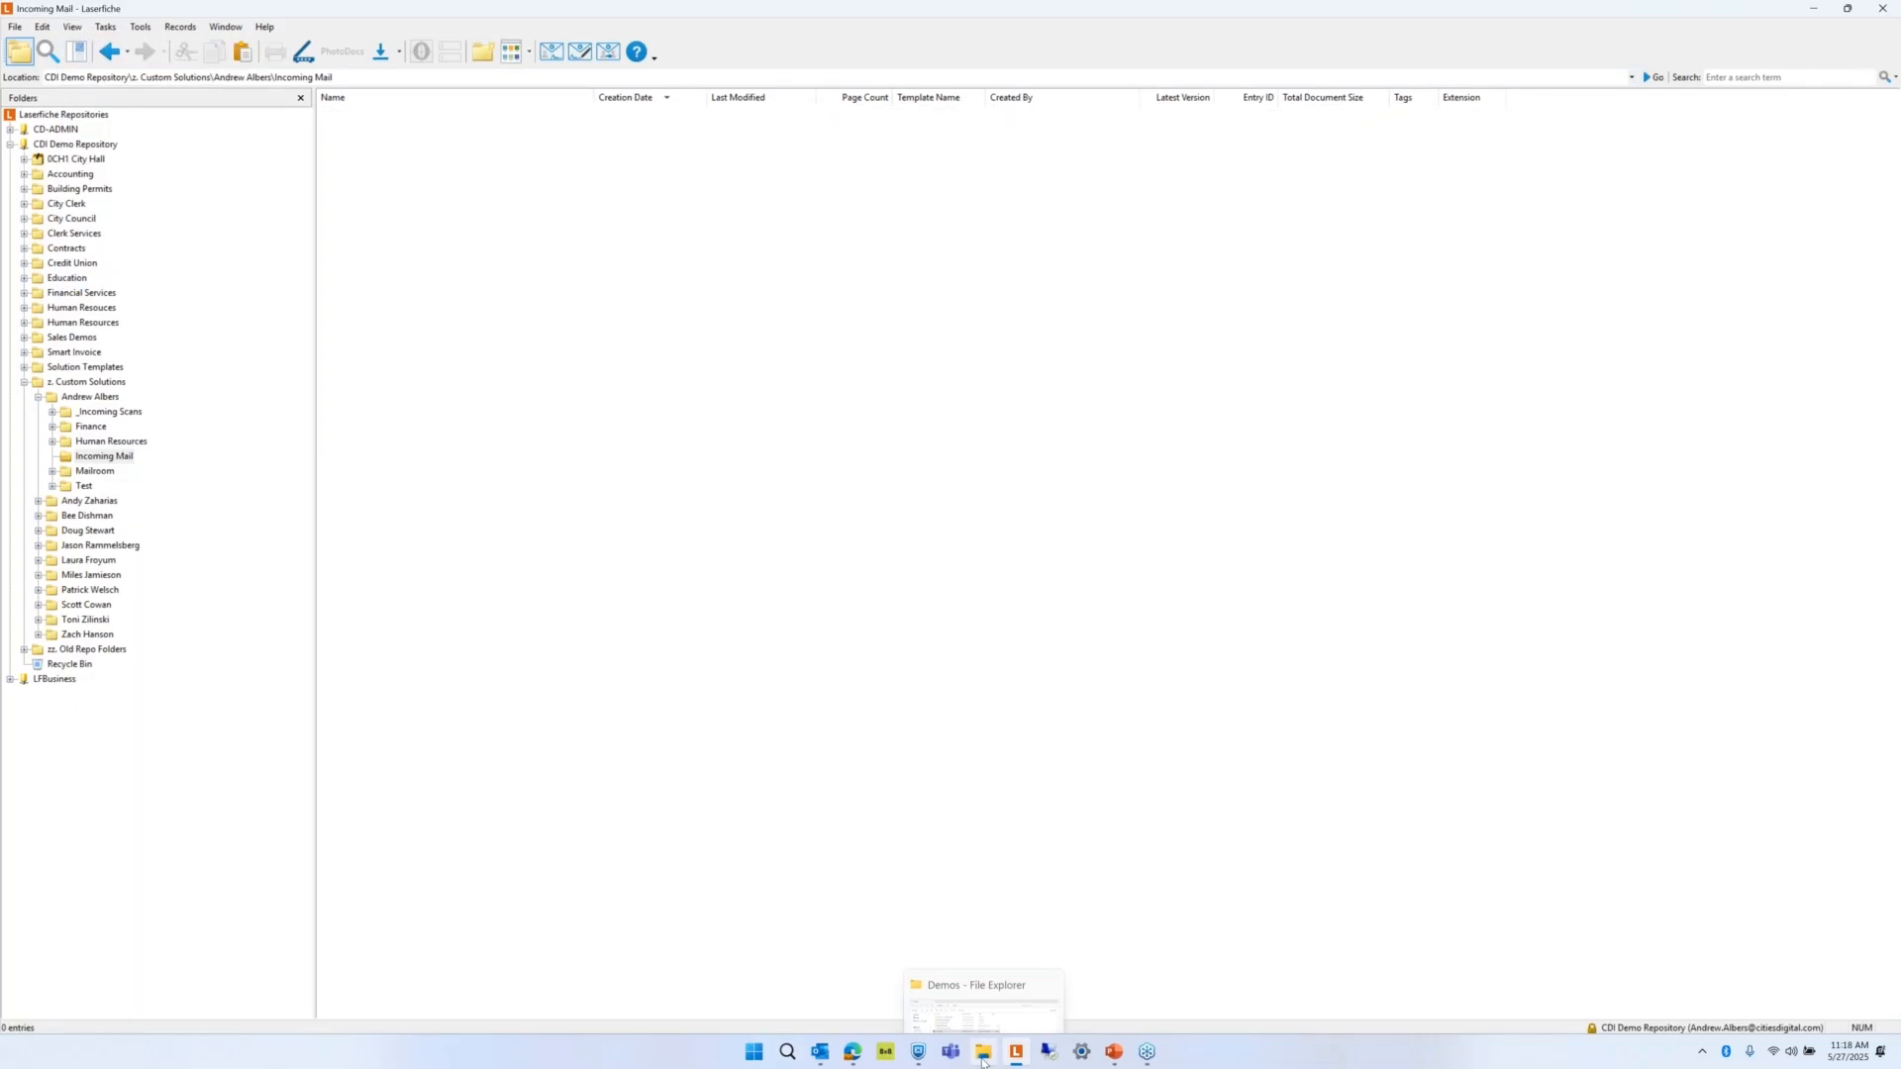
# Bring a second copy of the Mail Demo PDF from the Demos folder into Incoming Mail for import.
pyautogui.click(983, 1053)
pyautogui.moveTo(698, 568); pyautogui.dragTo(665, 517)
pyautogui.moveTo(615, 386); pyautogui.dragTo(603, 278)
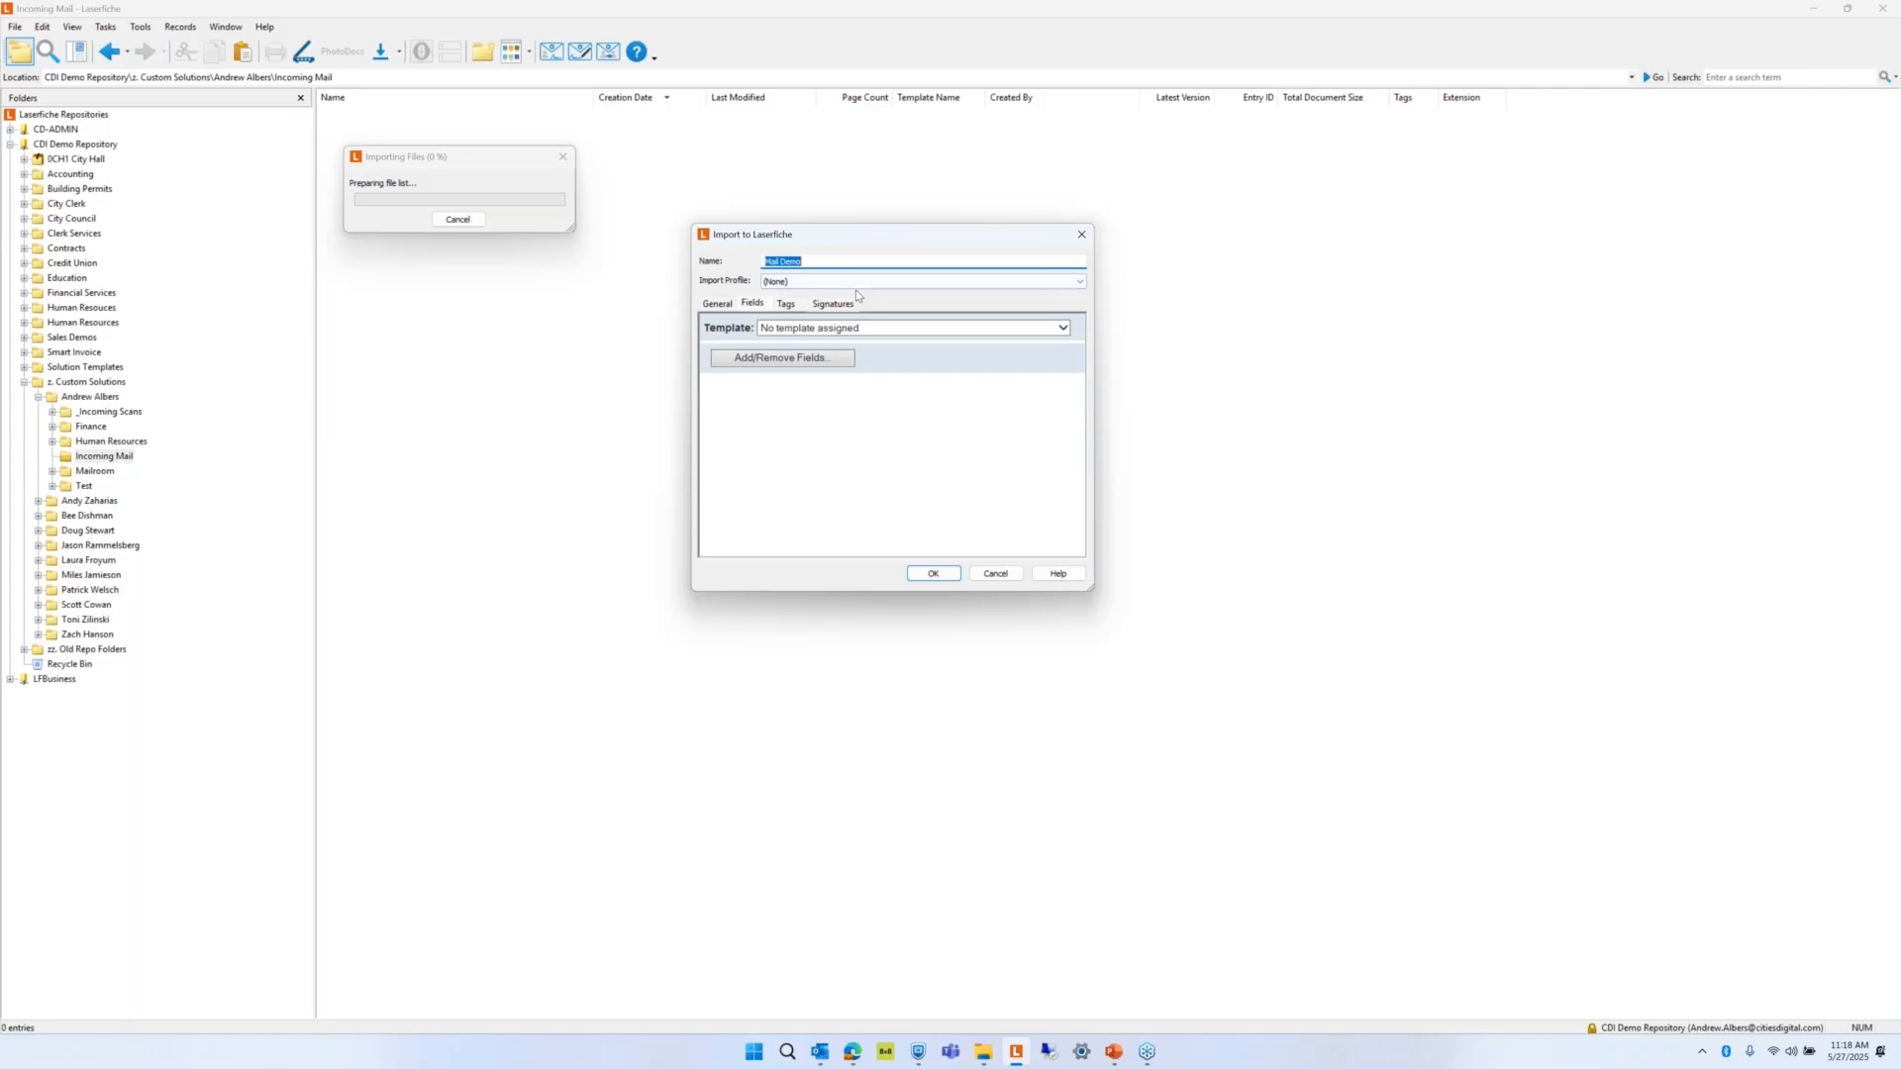
# Apply the Dunder Mifflin template, choose the employee listed directly below NULL as Employee Name, and complete the second import.
pyautogui.click(875, 331)
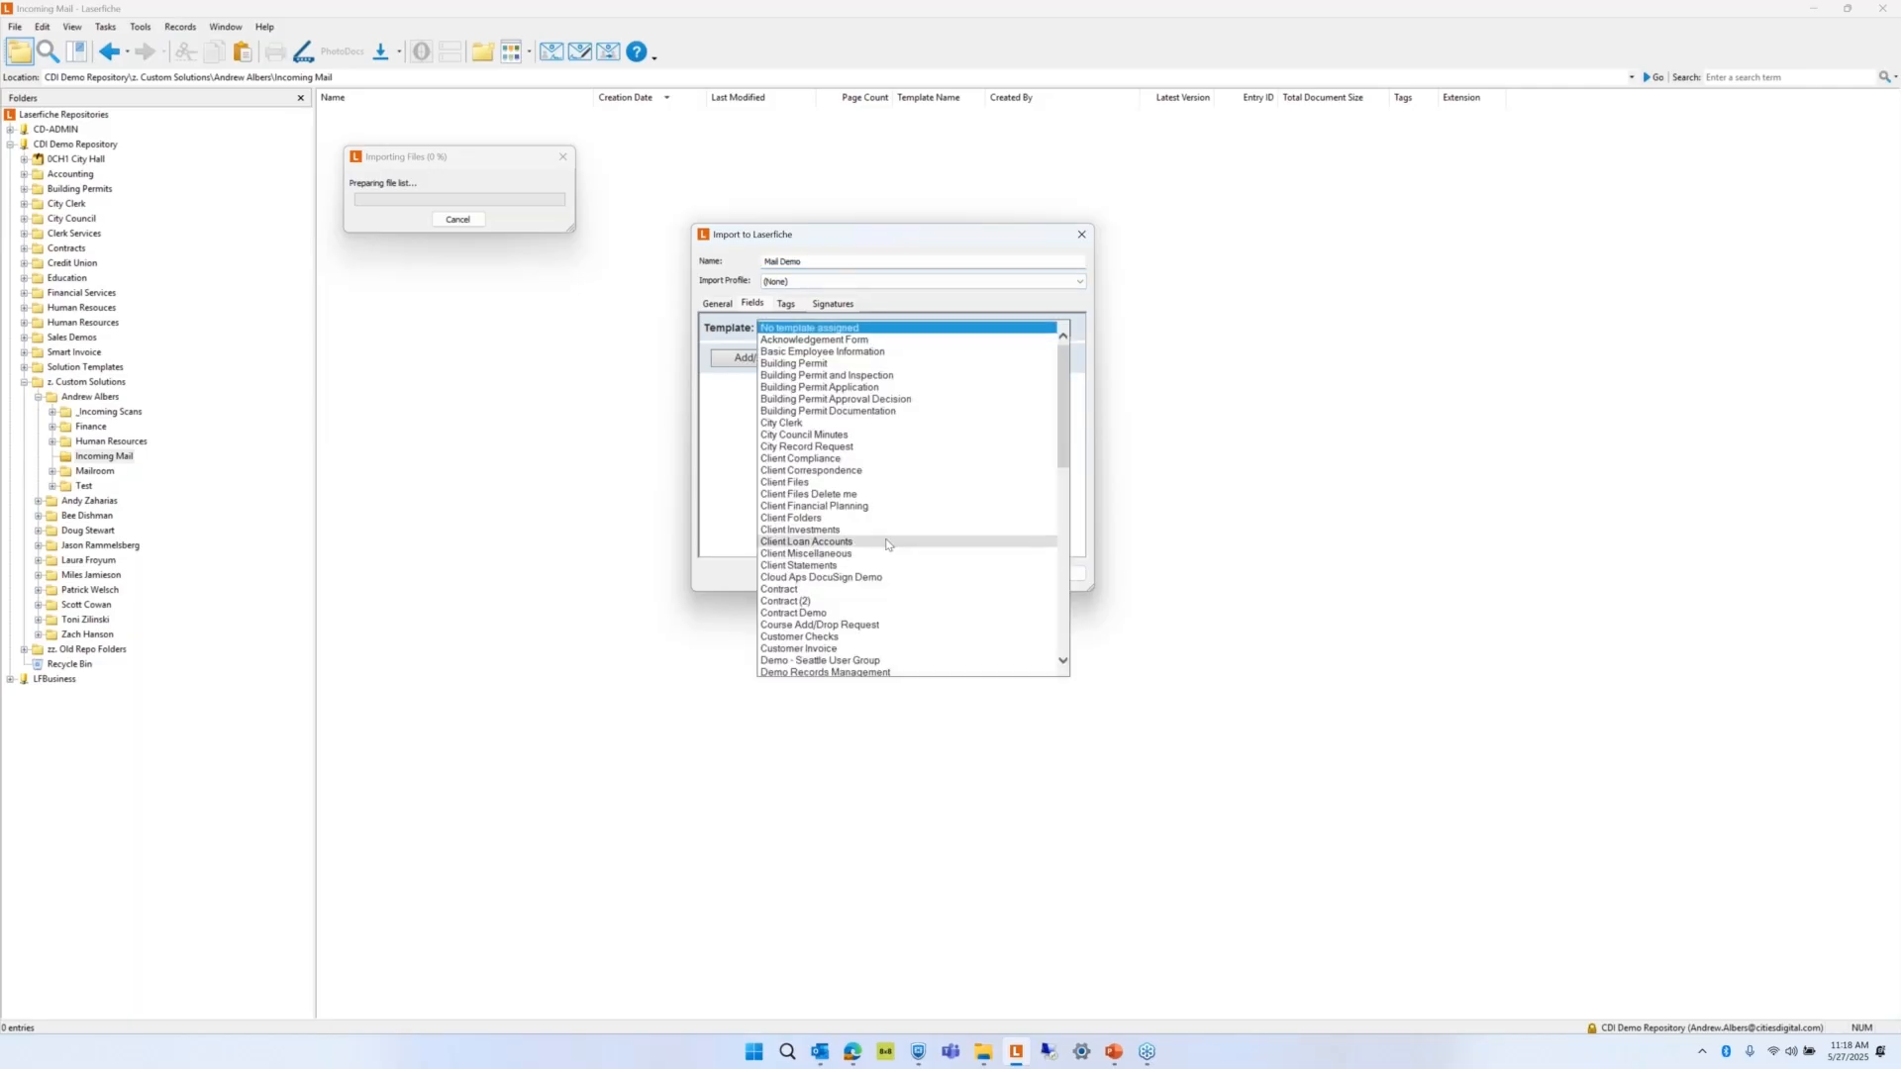
pyautogui.scroll(-2, 888, 554)
pyautogui.click(840, 647)
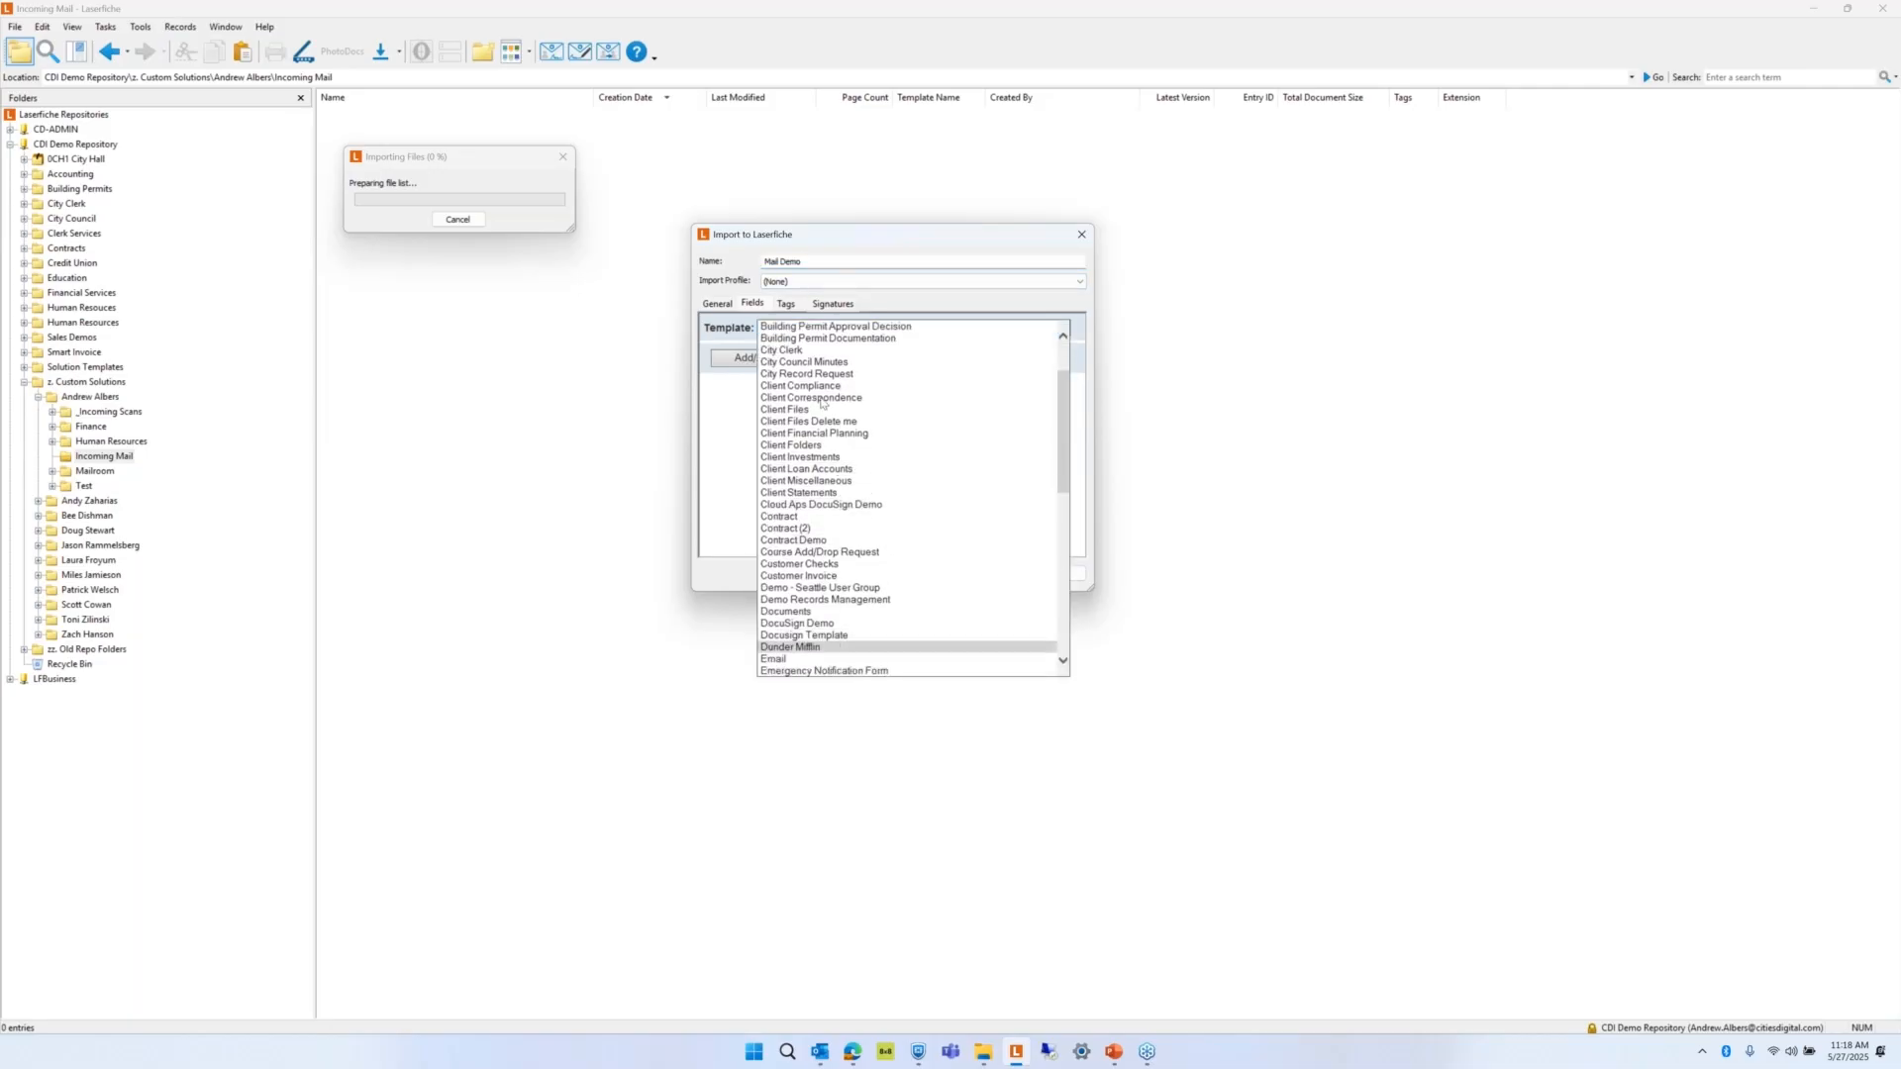
pyautogui.click(804, 375)
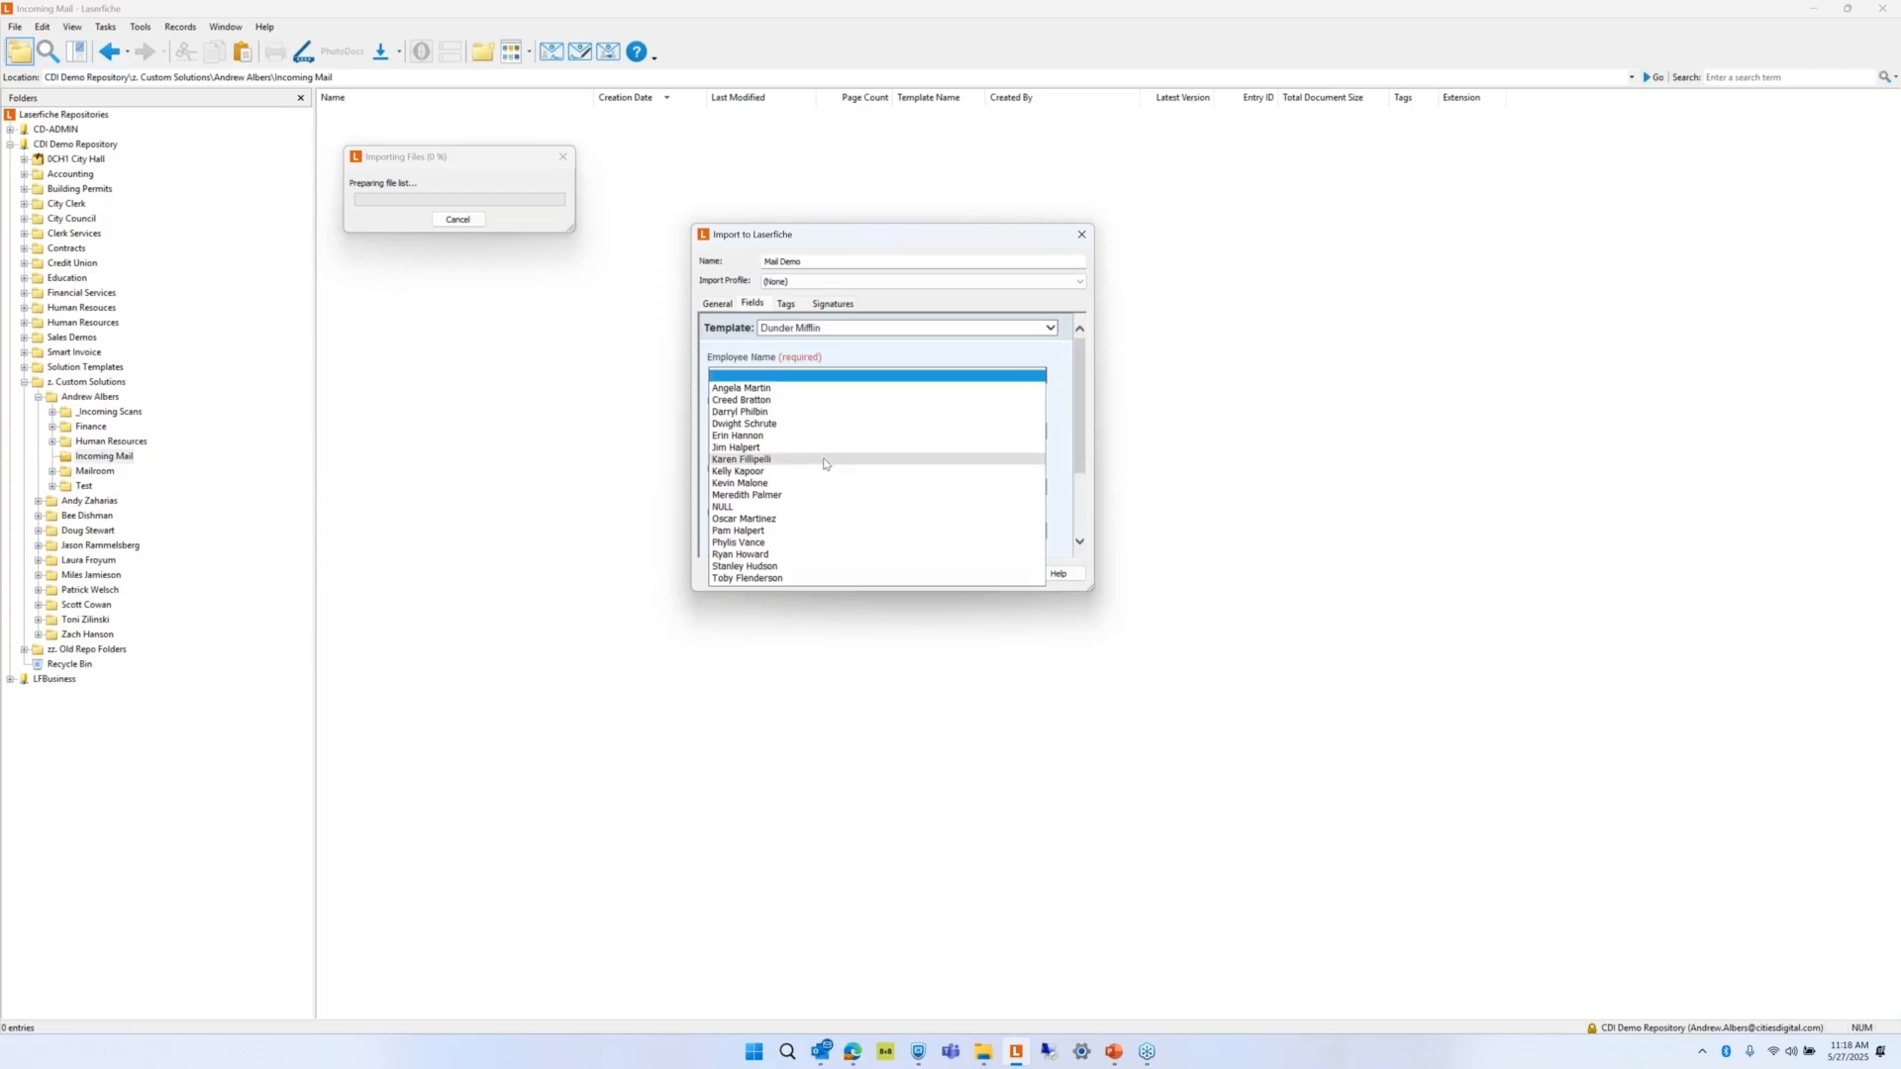
pyautogui.click(788, 519)
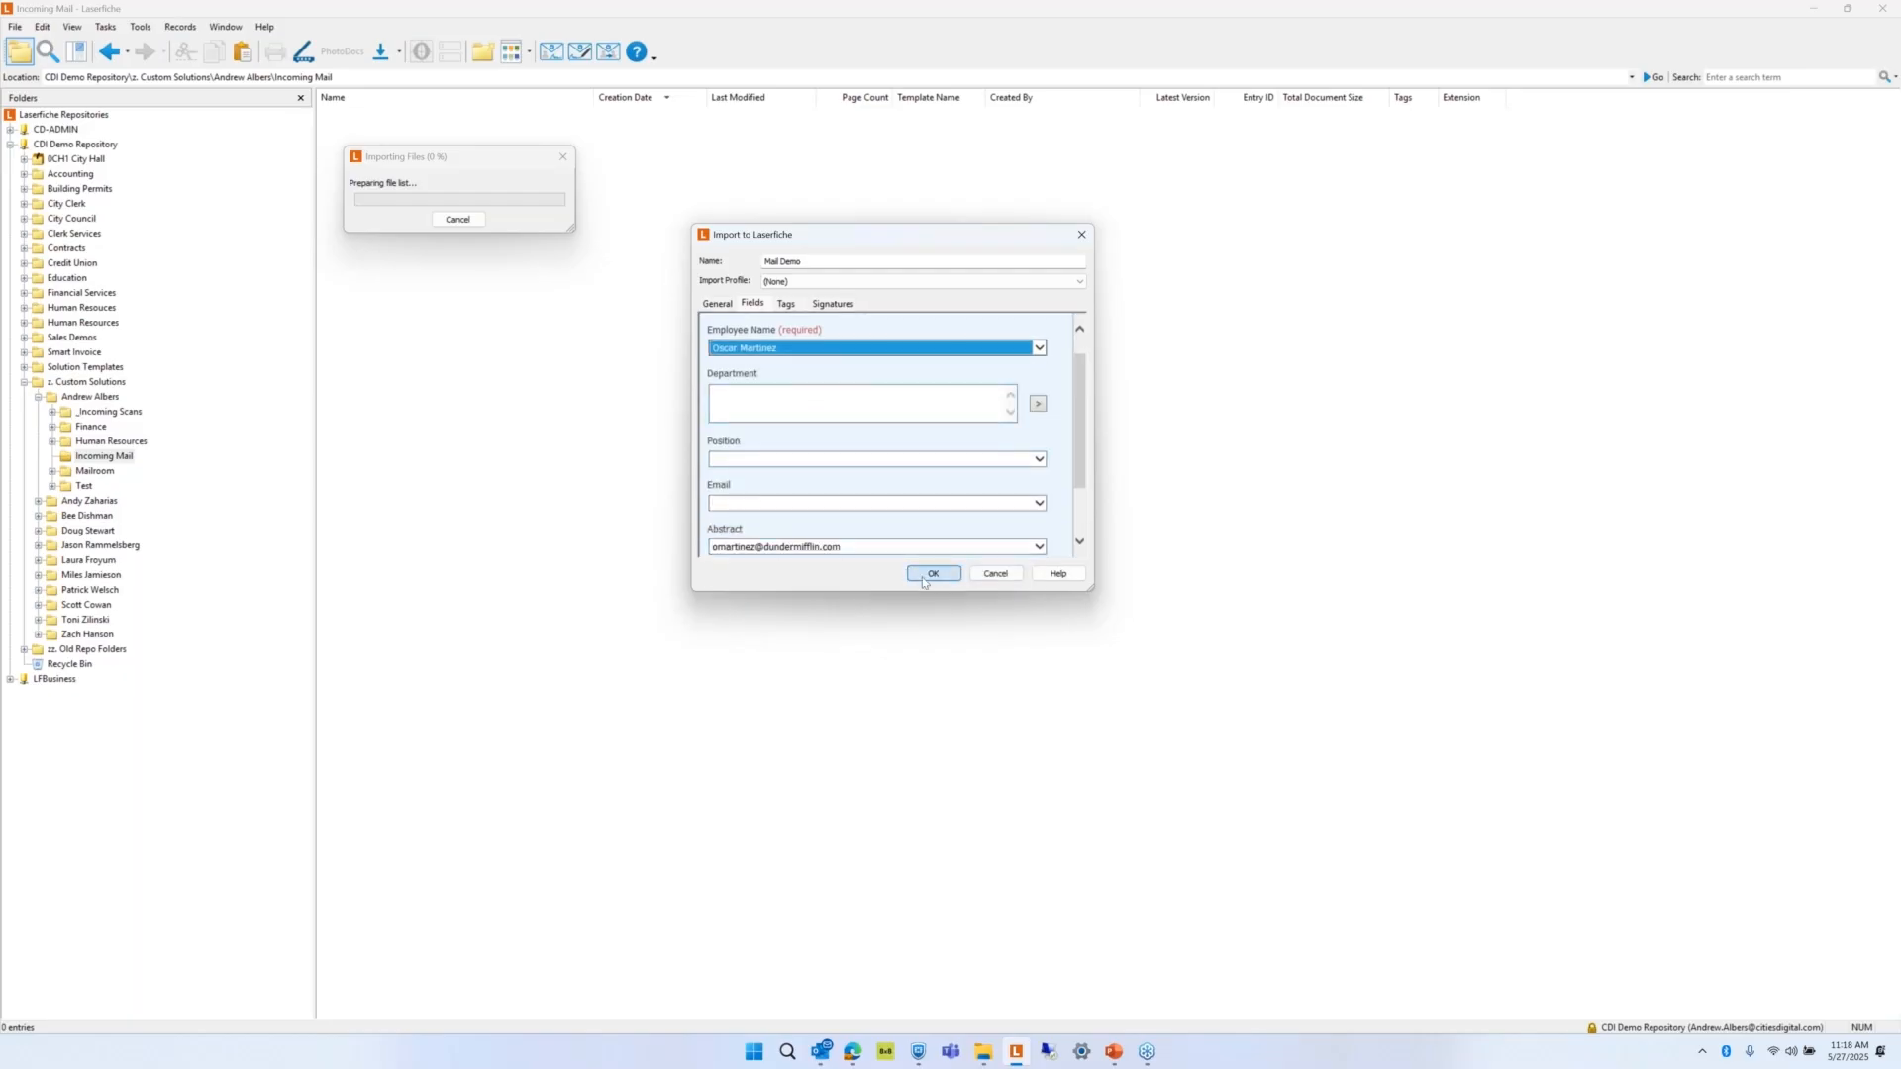
pyautogui.click(908, 571)
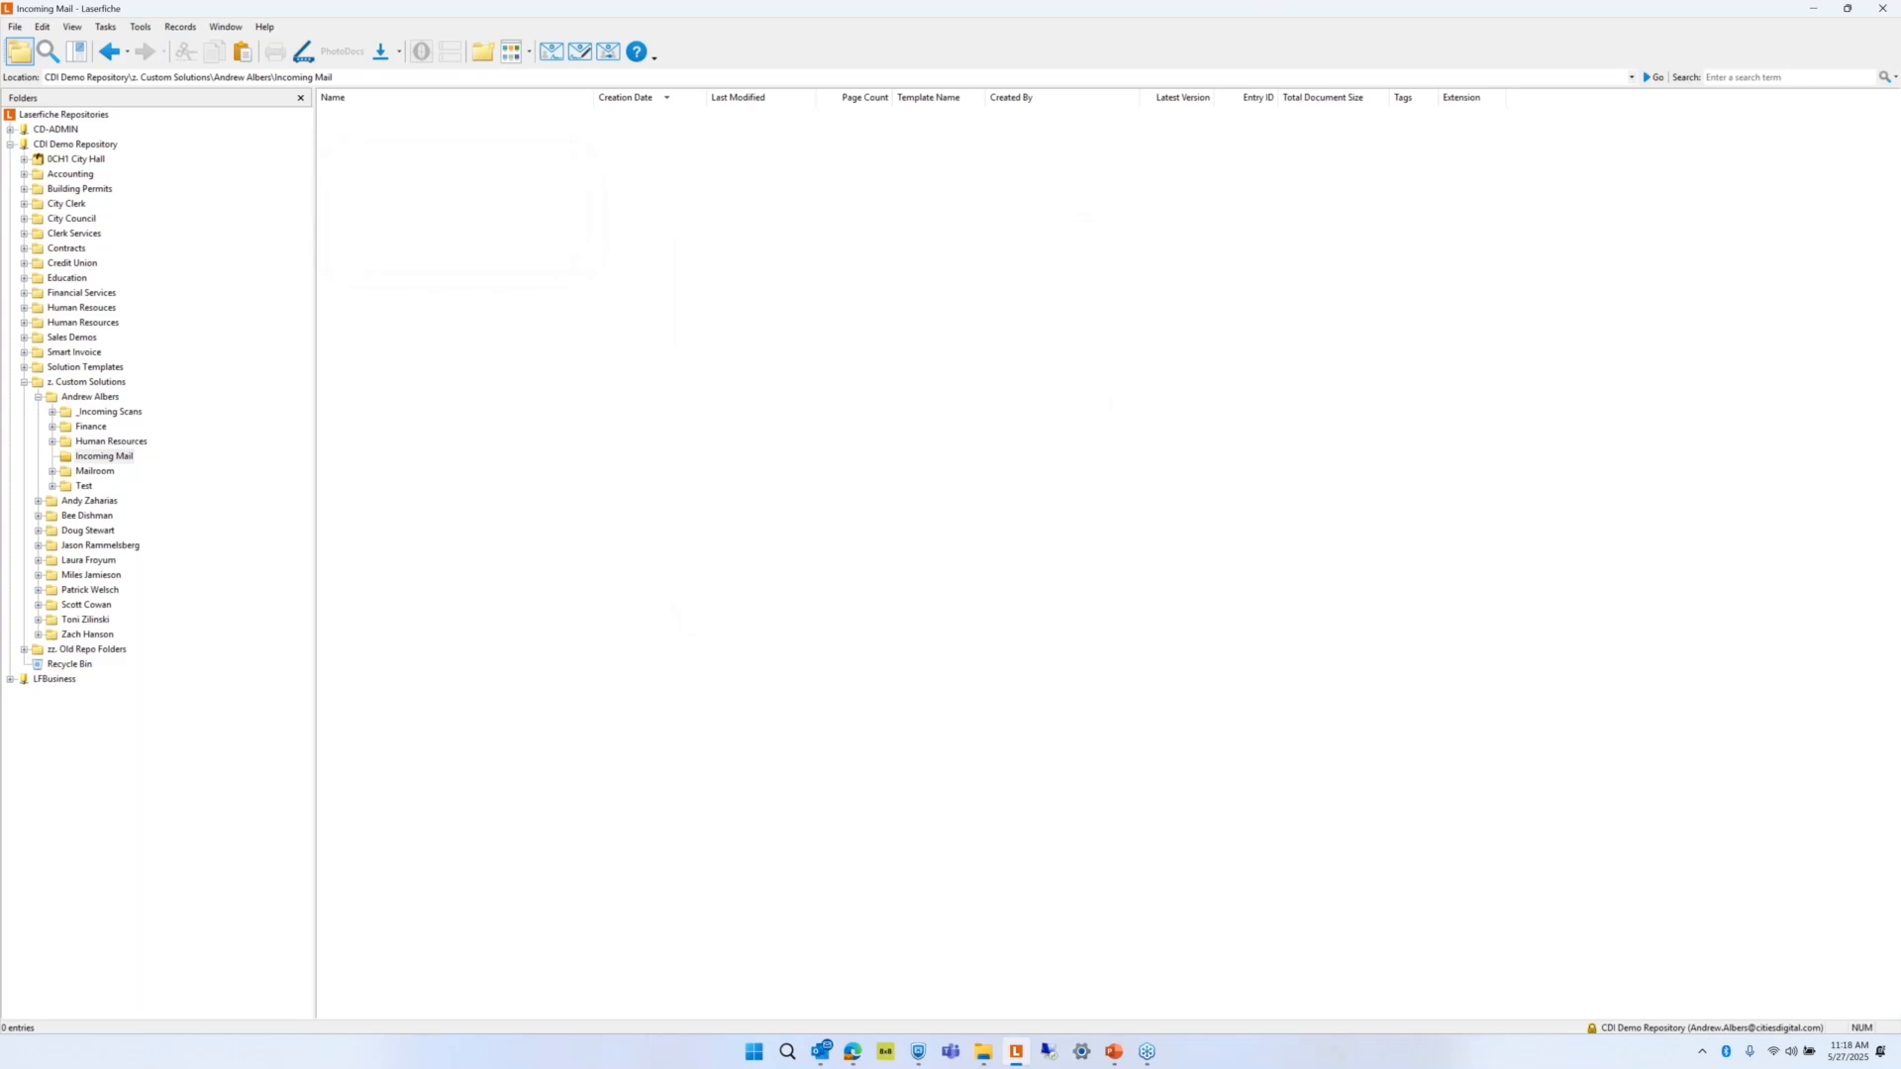
# Refresh the Incoming Mail folder repeatedly to check whether the second document has been routed.
pyautogui.click(73, 26)
pyautogui.click(107, 281)
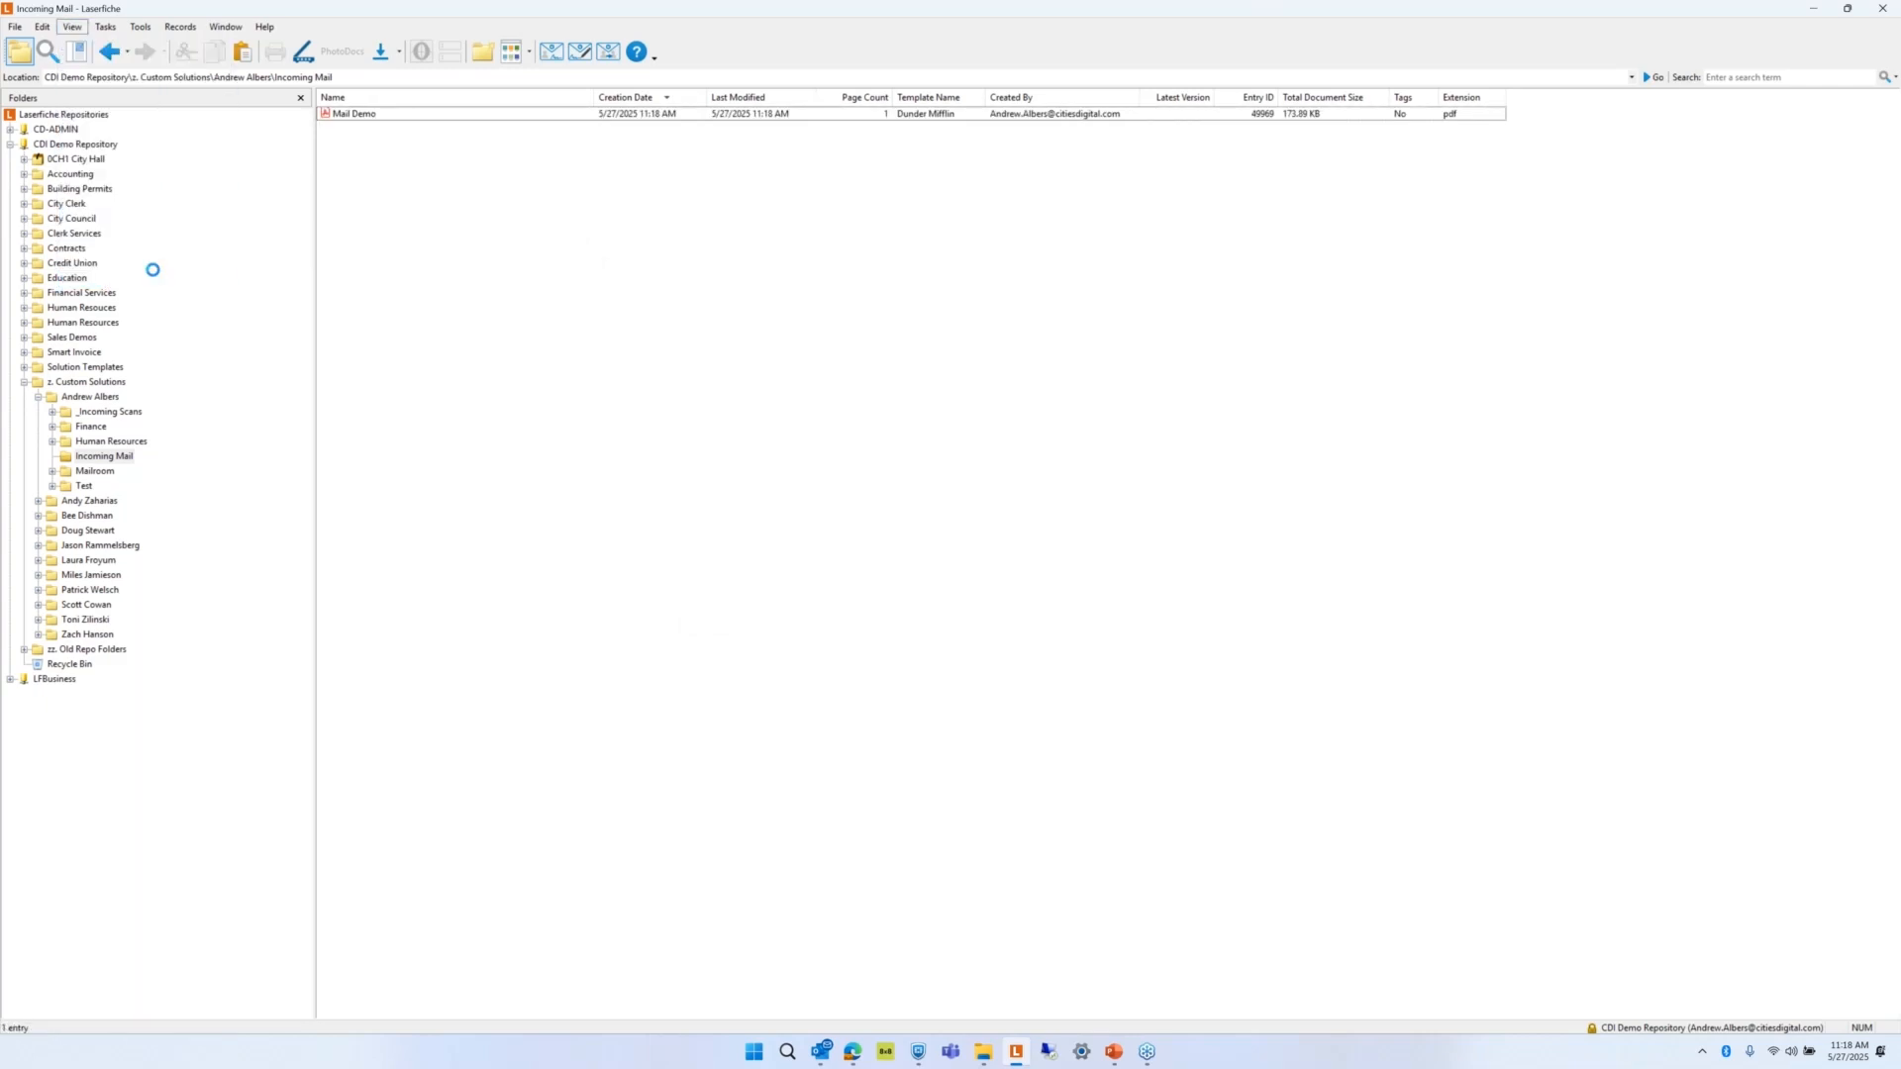
pyautogui.click(73, 27)
pyautogui.click(107, 281)
pyautogui.click(74, 27)
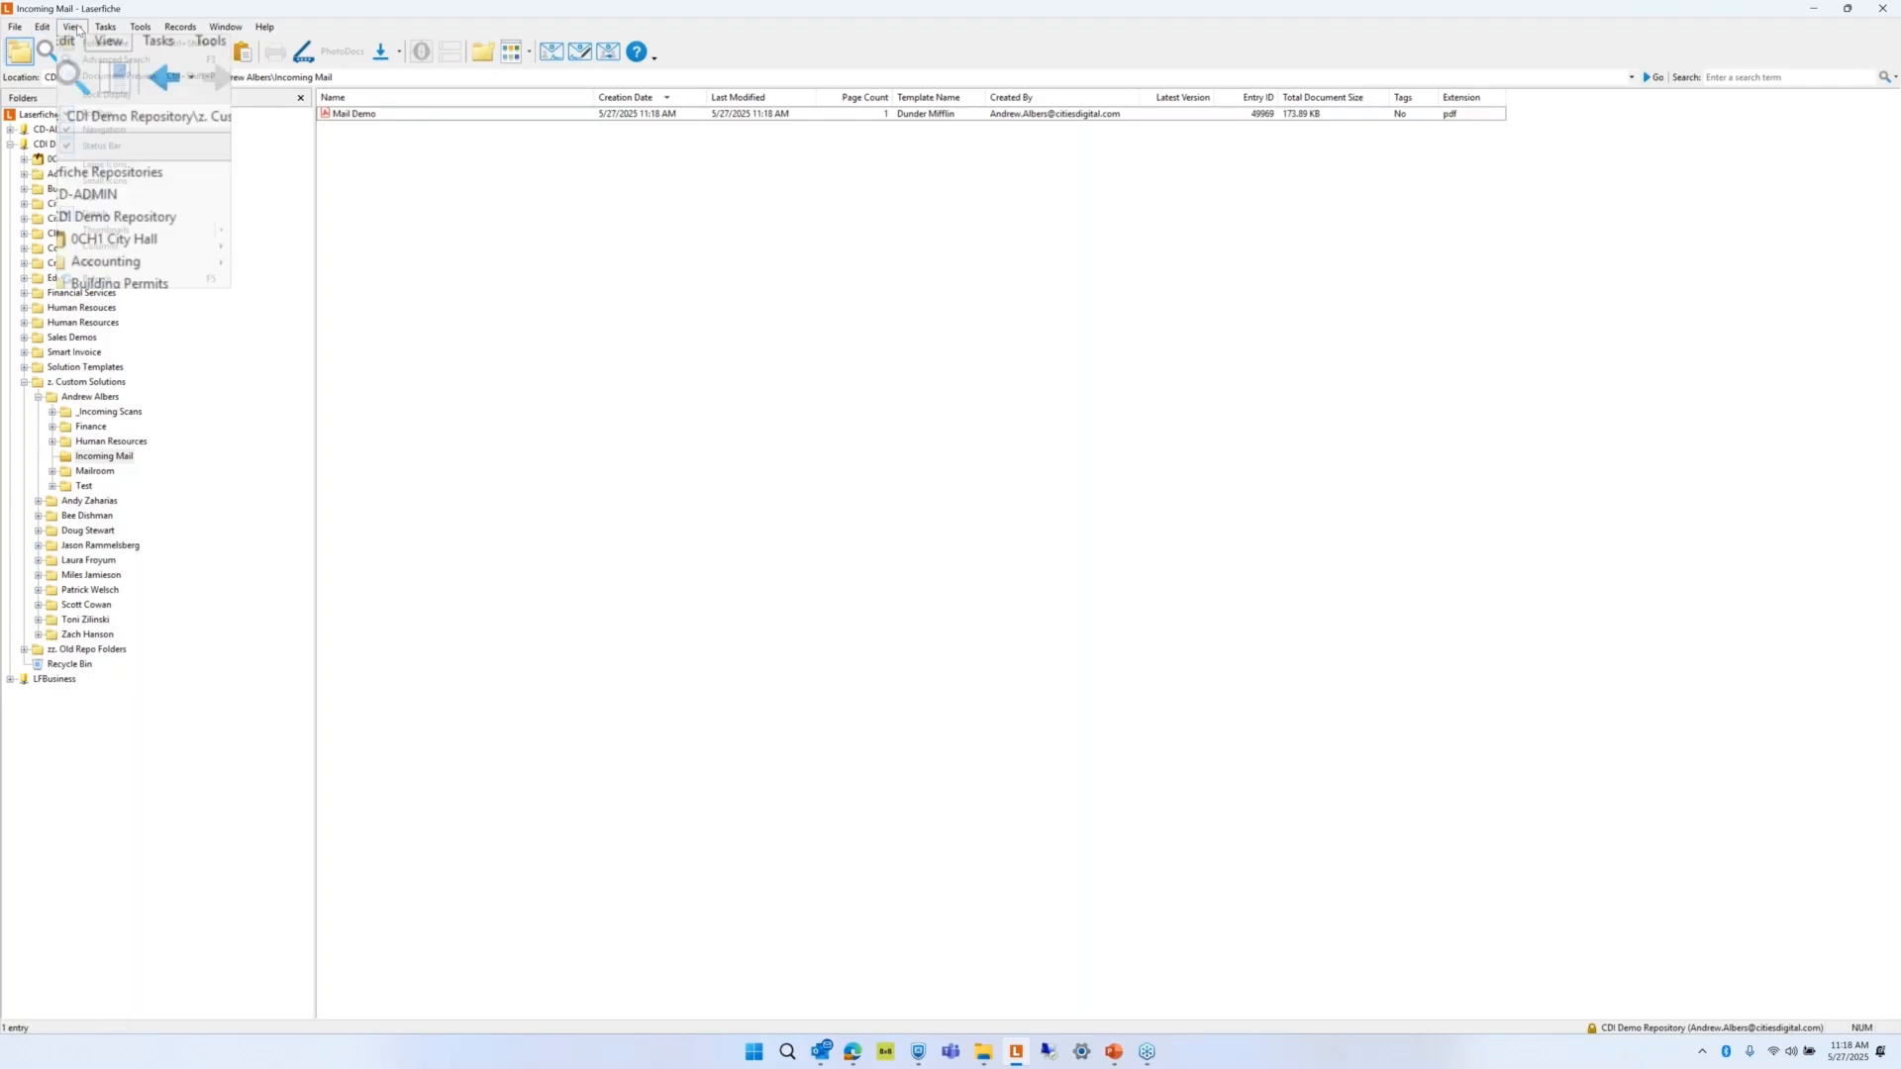
pyautogui.click(107, 281)
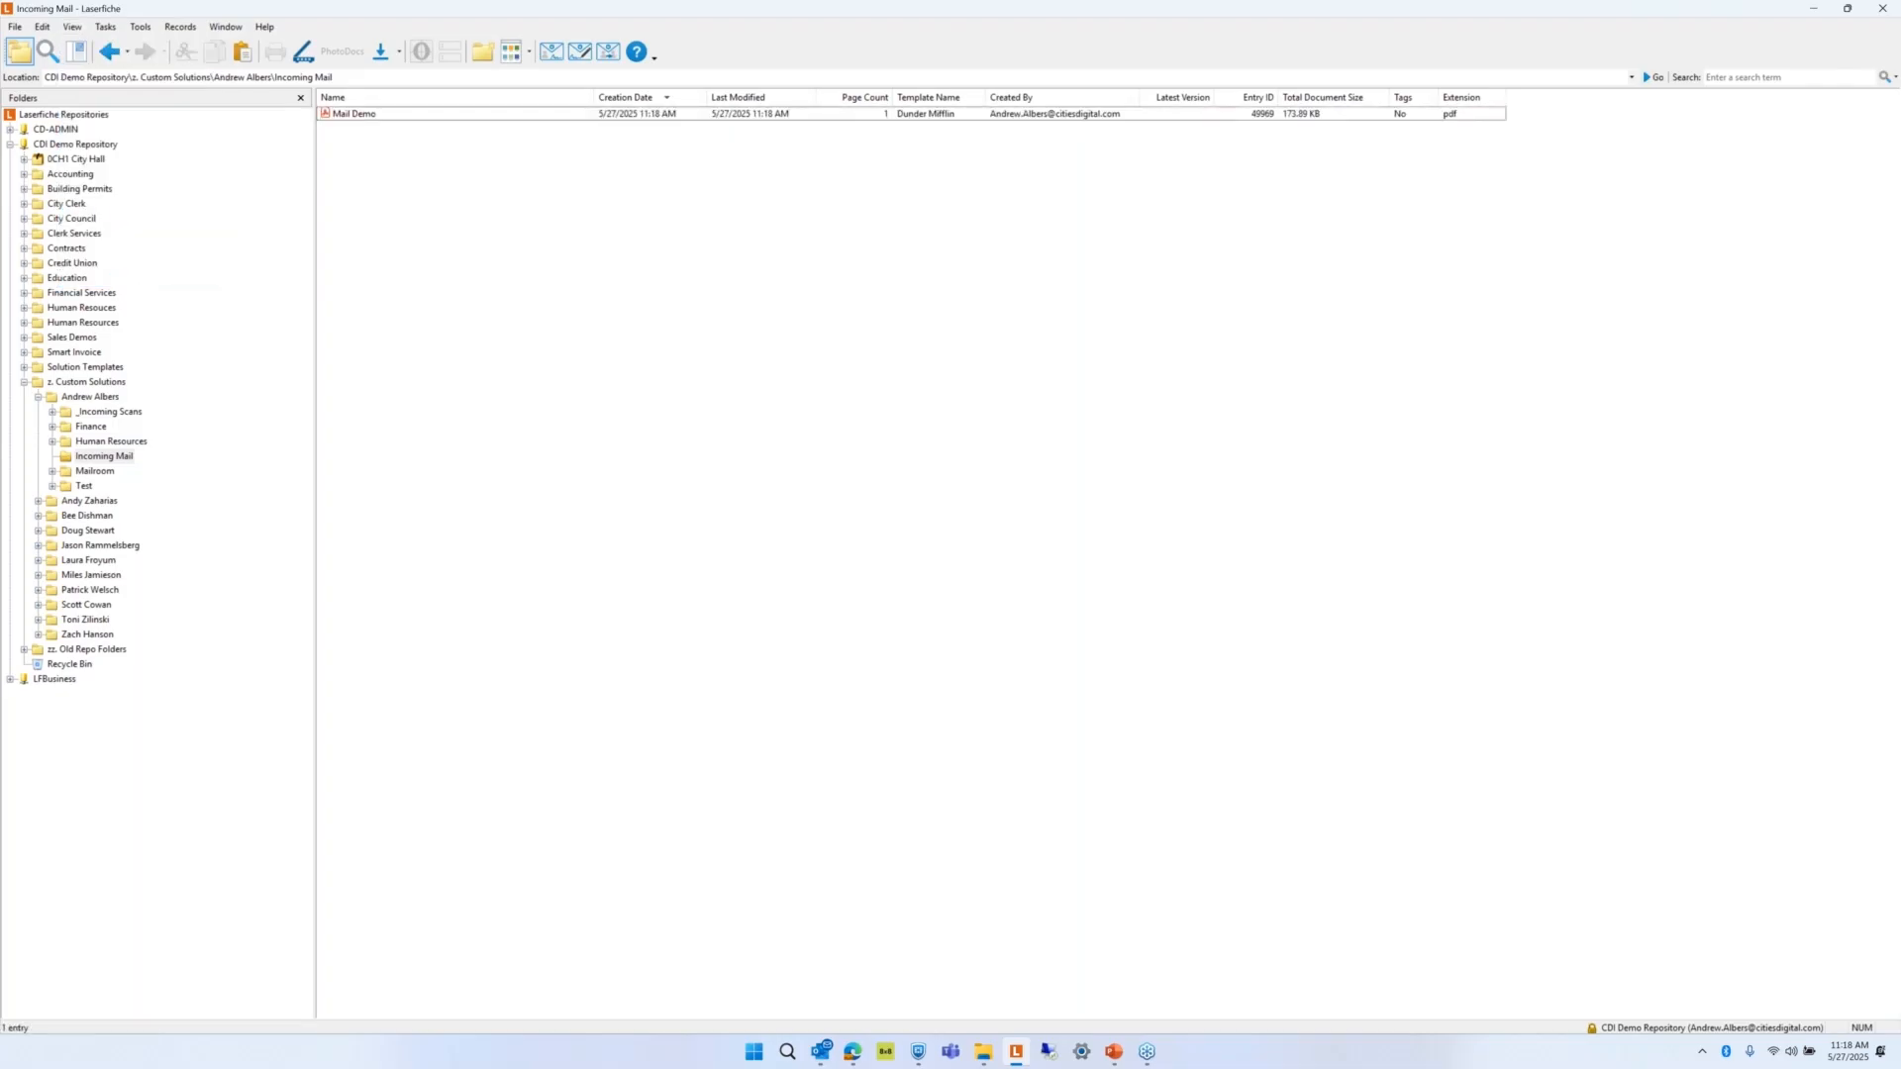
pyautogui.click(71, 27)
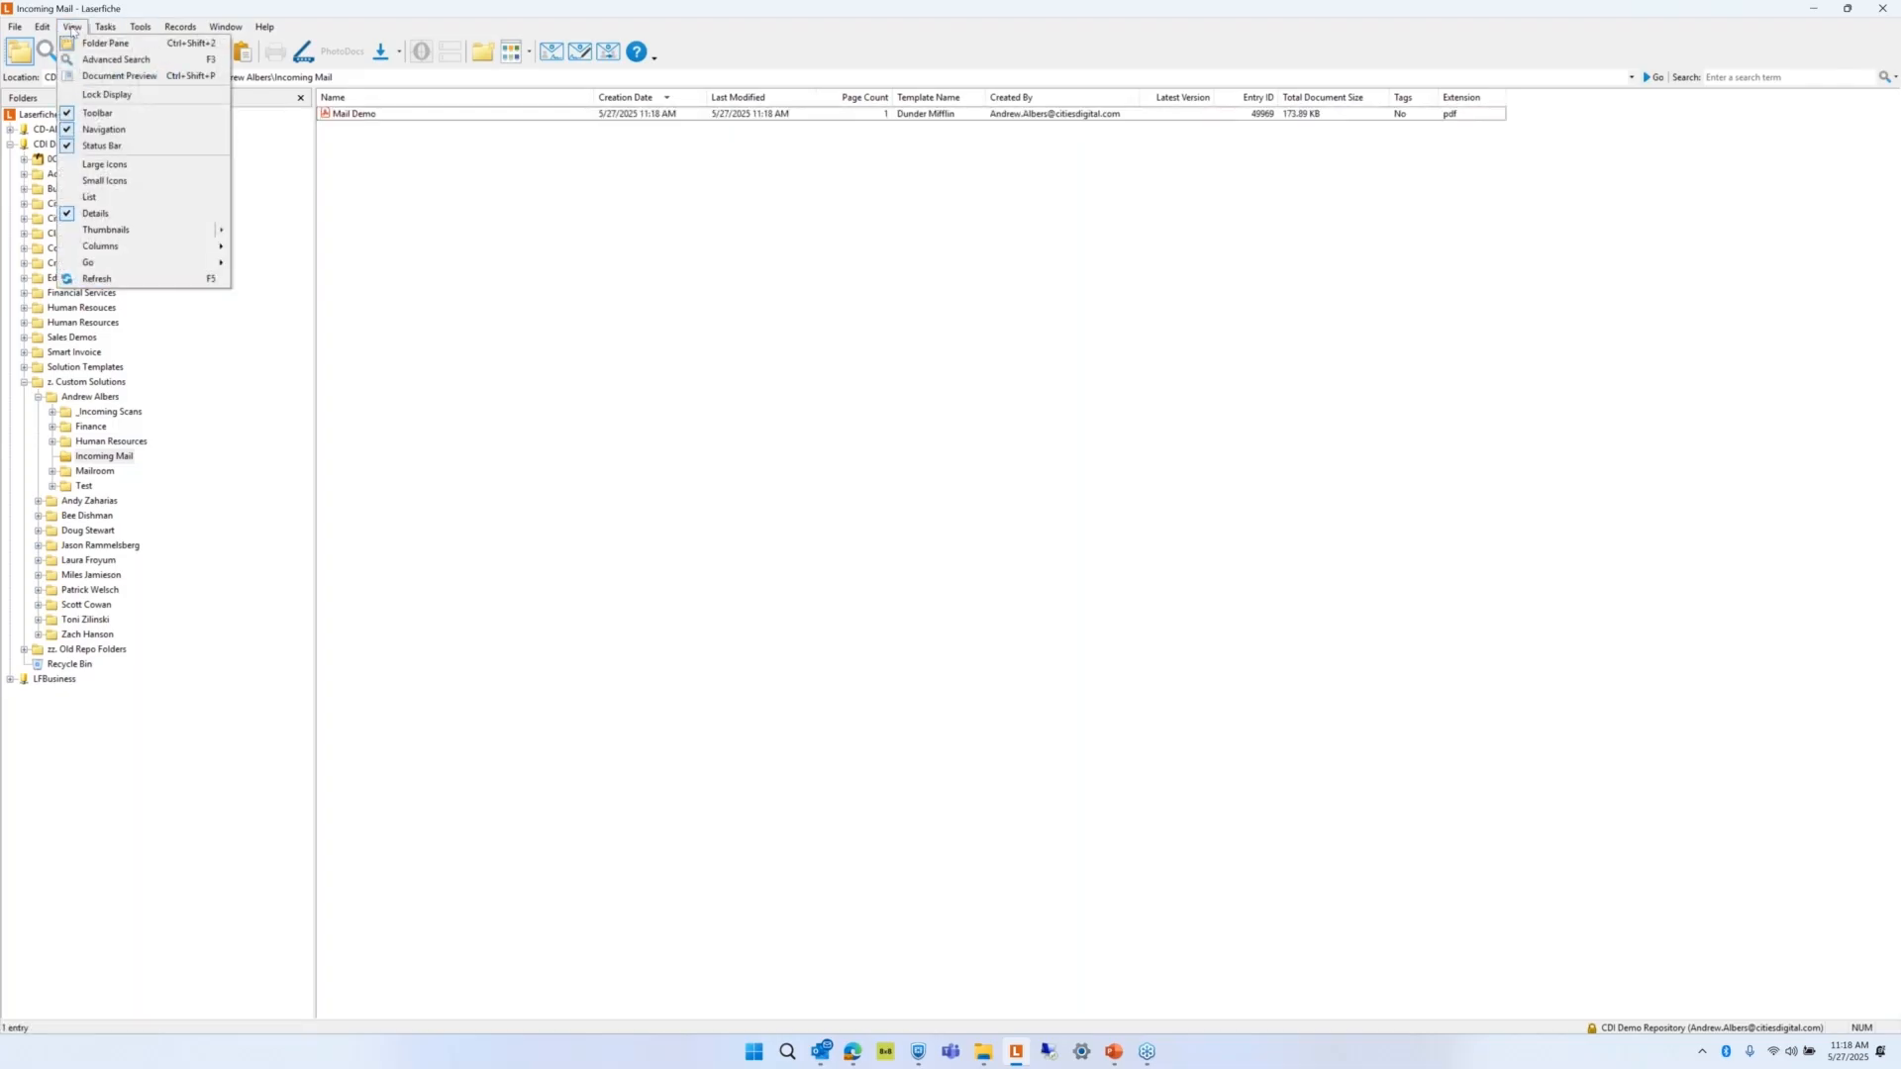
pyautogui.click(125, 282)
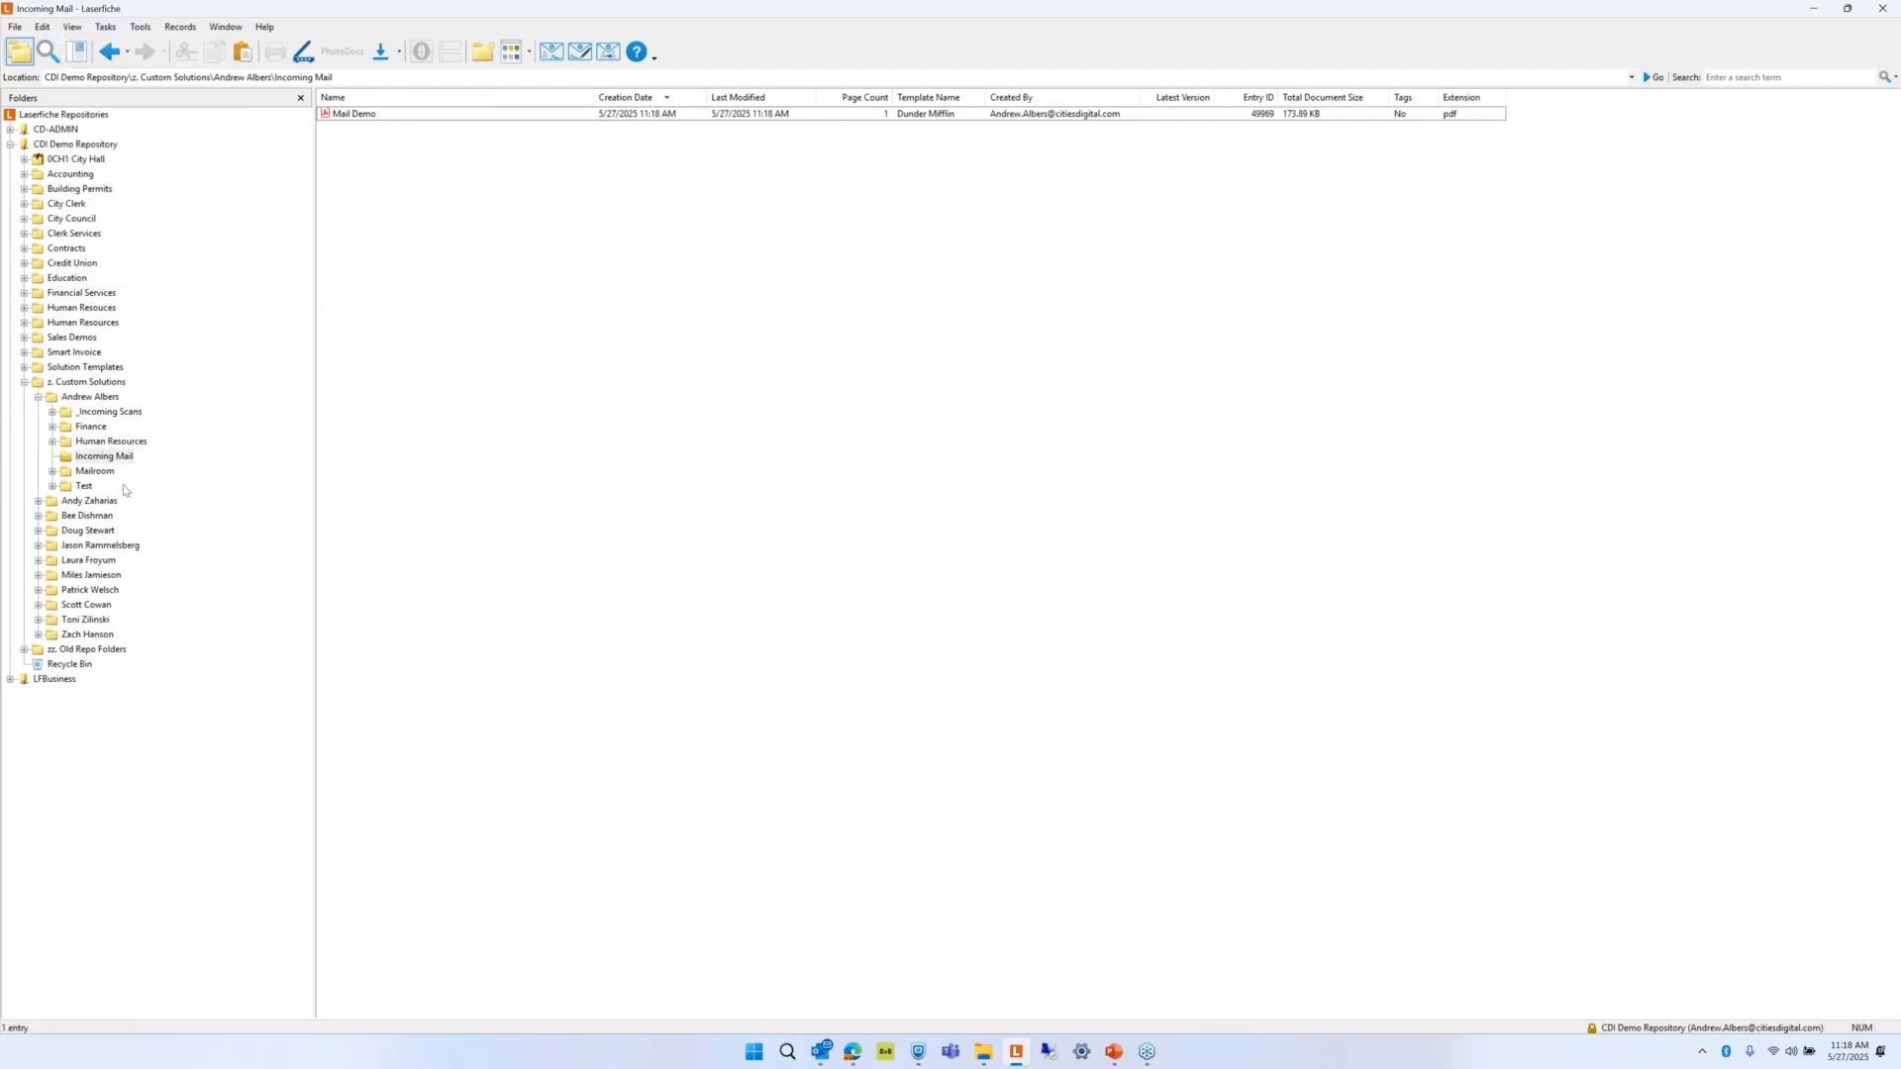
# Open the Mail folder inside Mailroom and view the contents of the second document's employee folder.
pyautogui.click(95, 472)
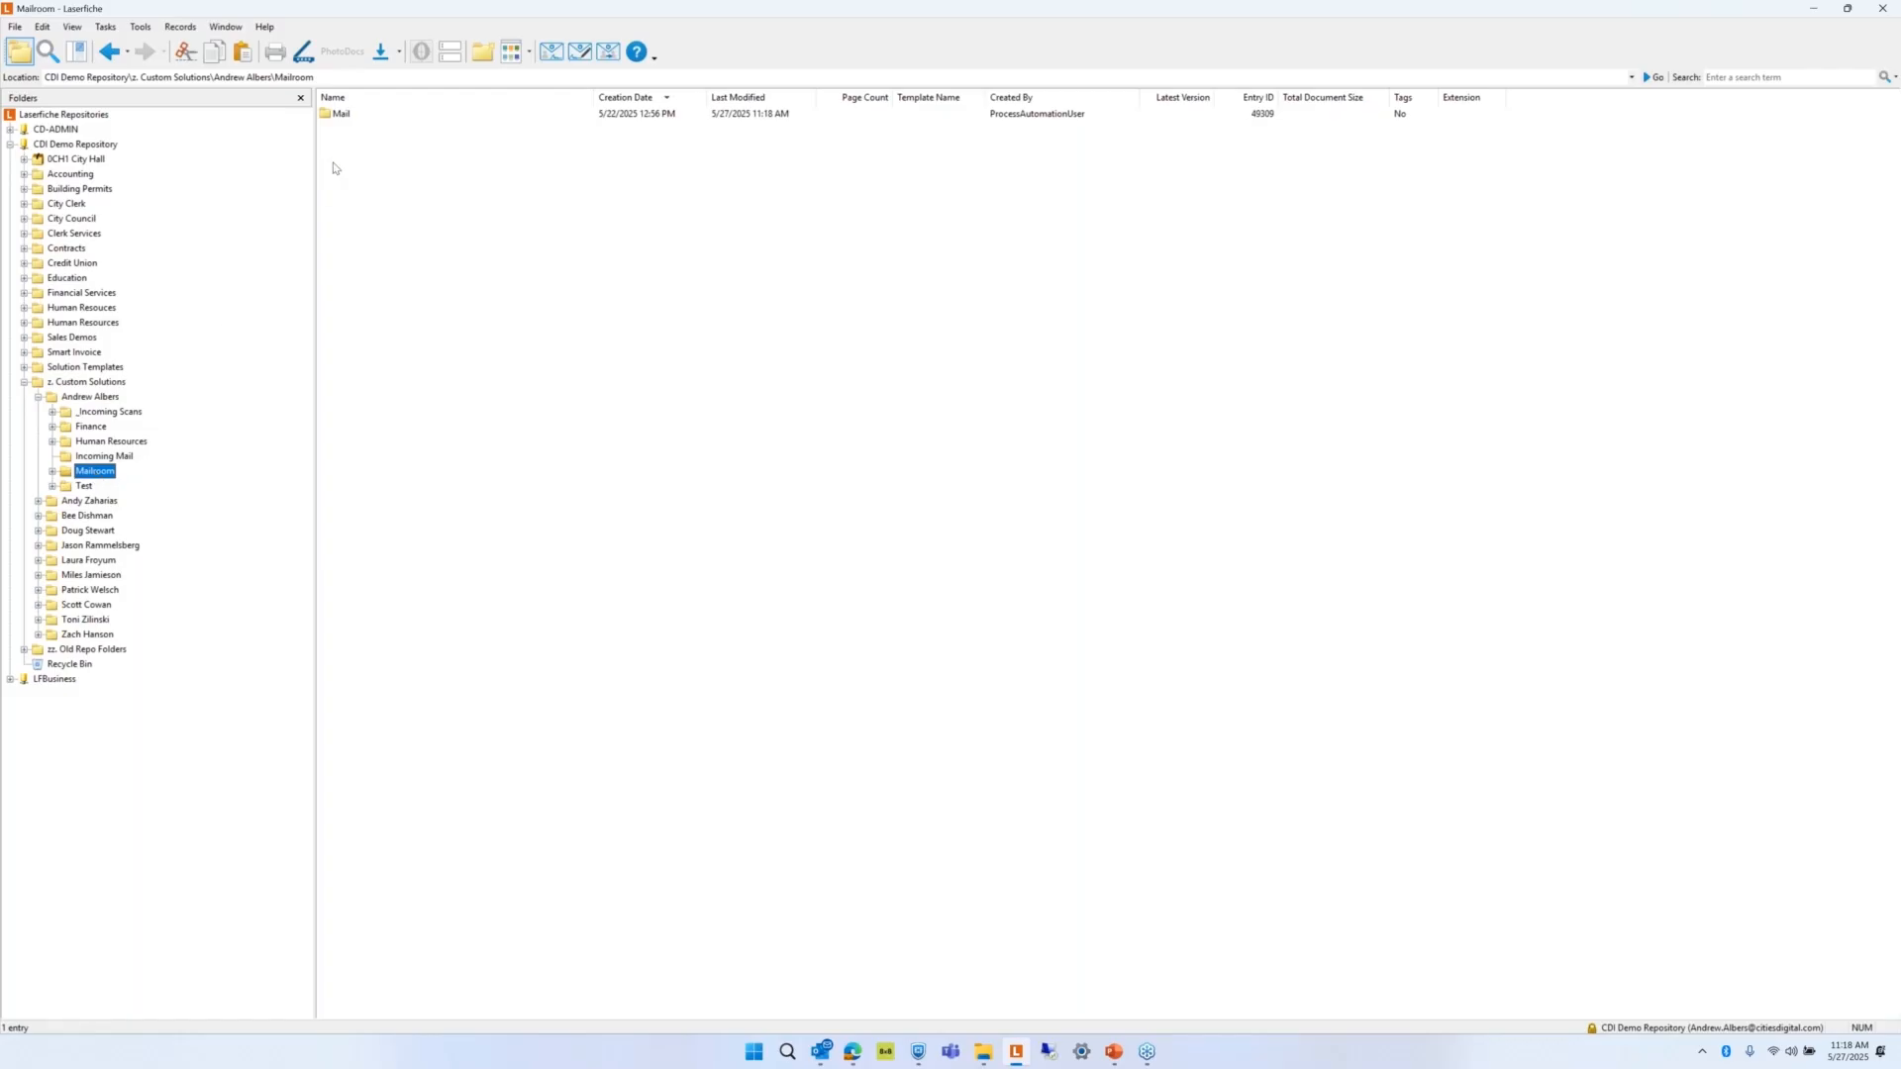
pyautogui.doubleClick(342, 113)
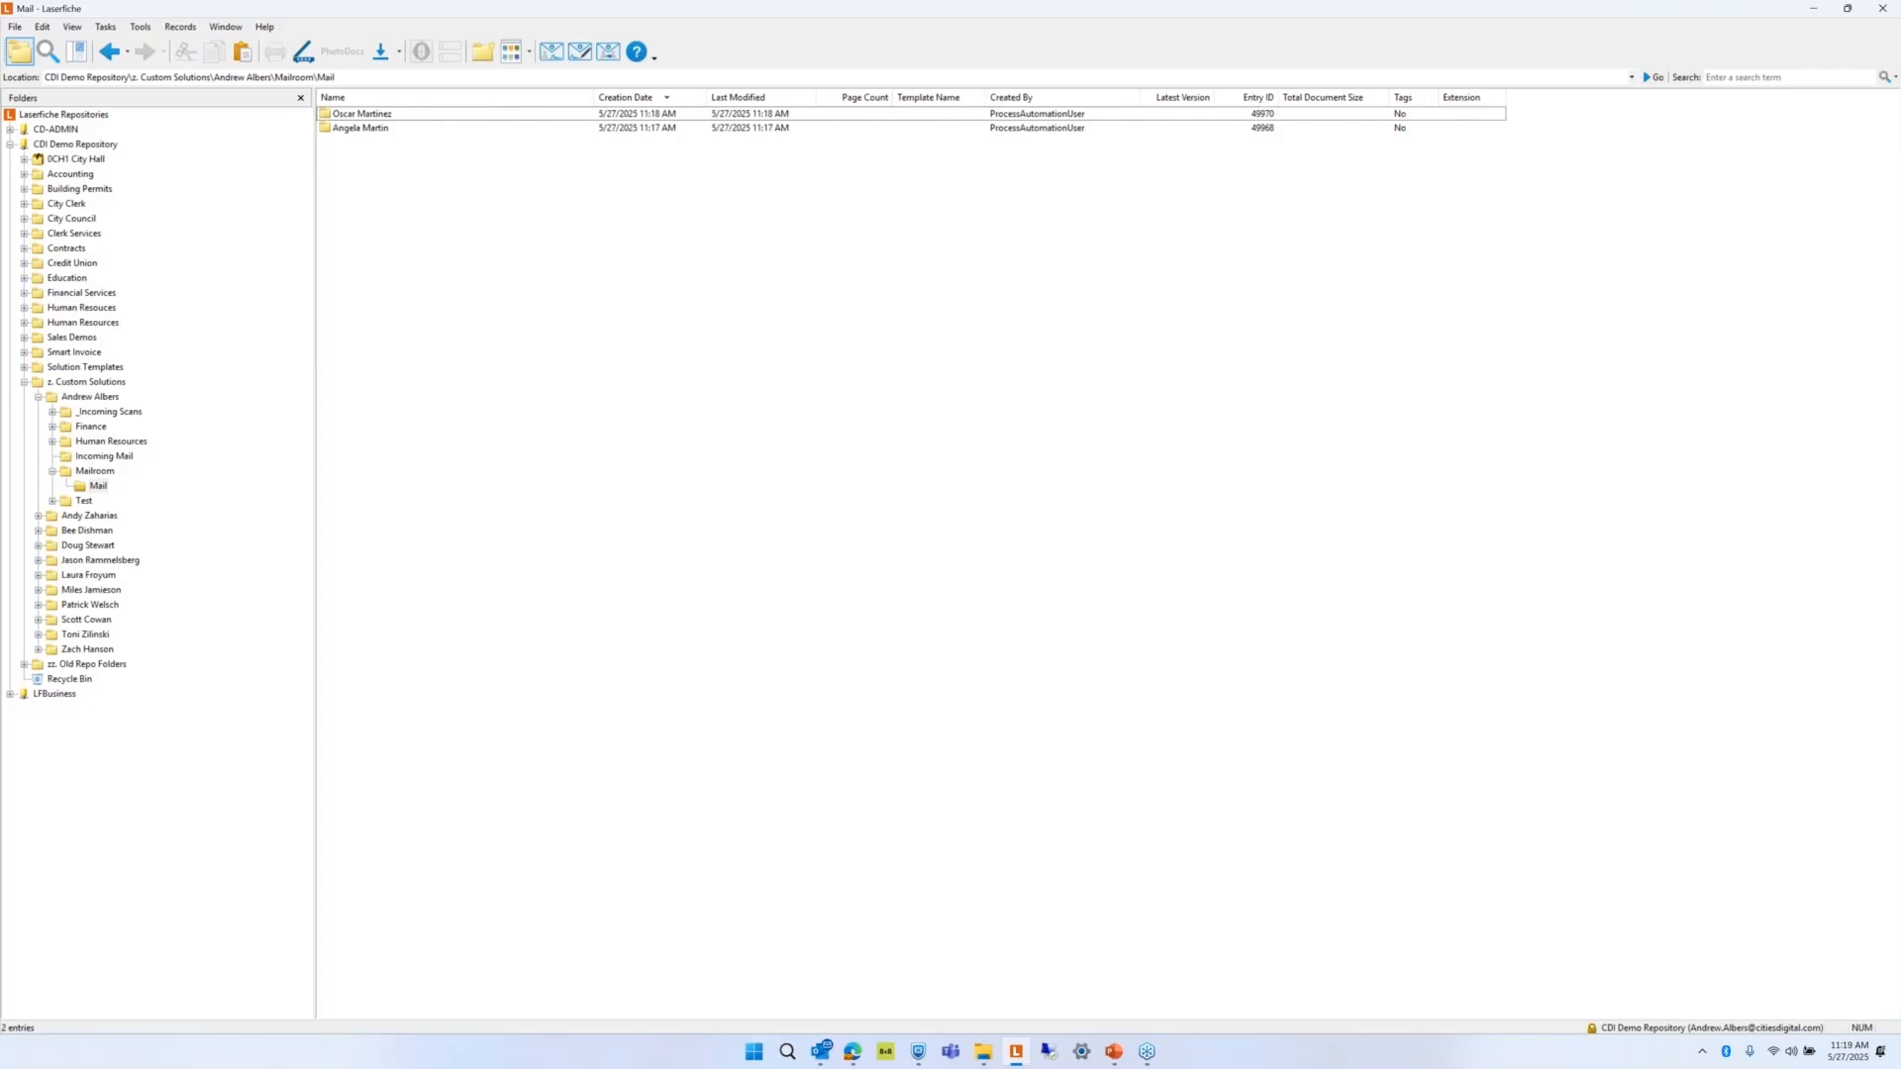
pyautogui.click(366, 117)
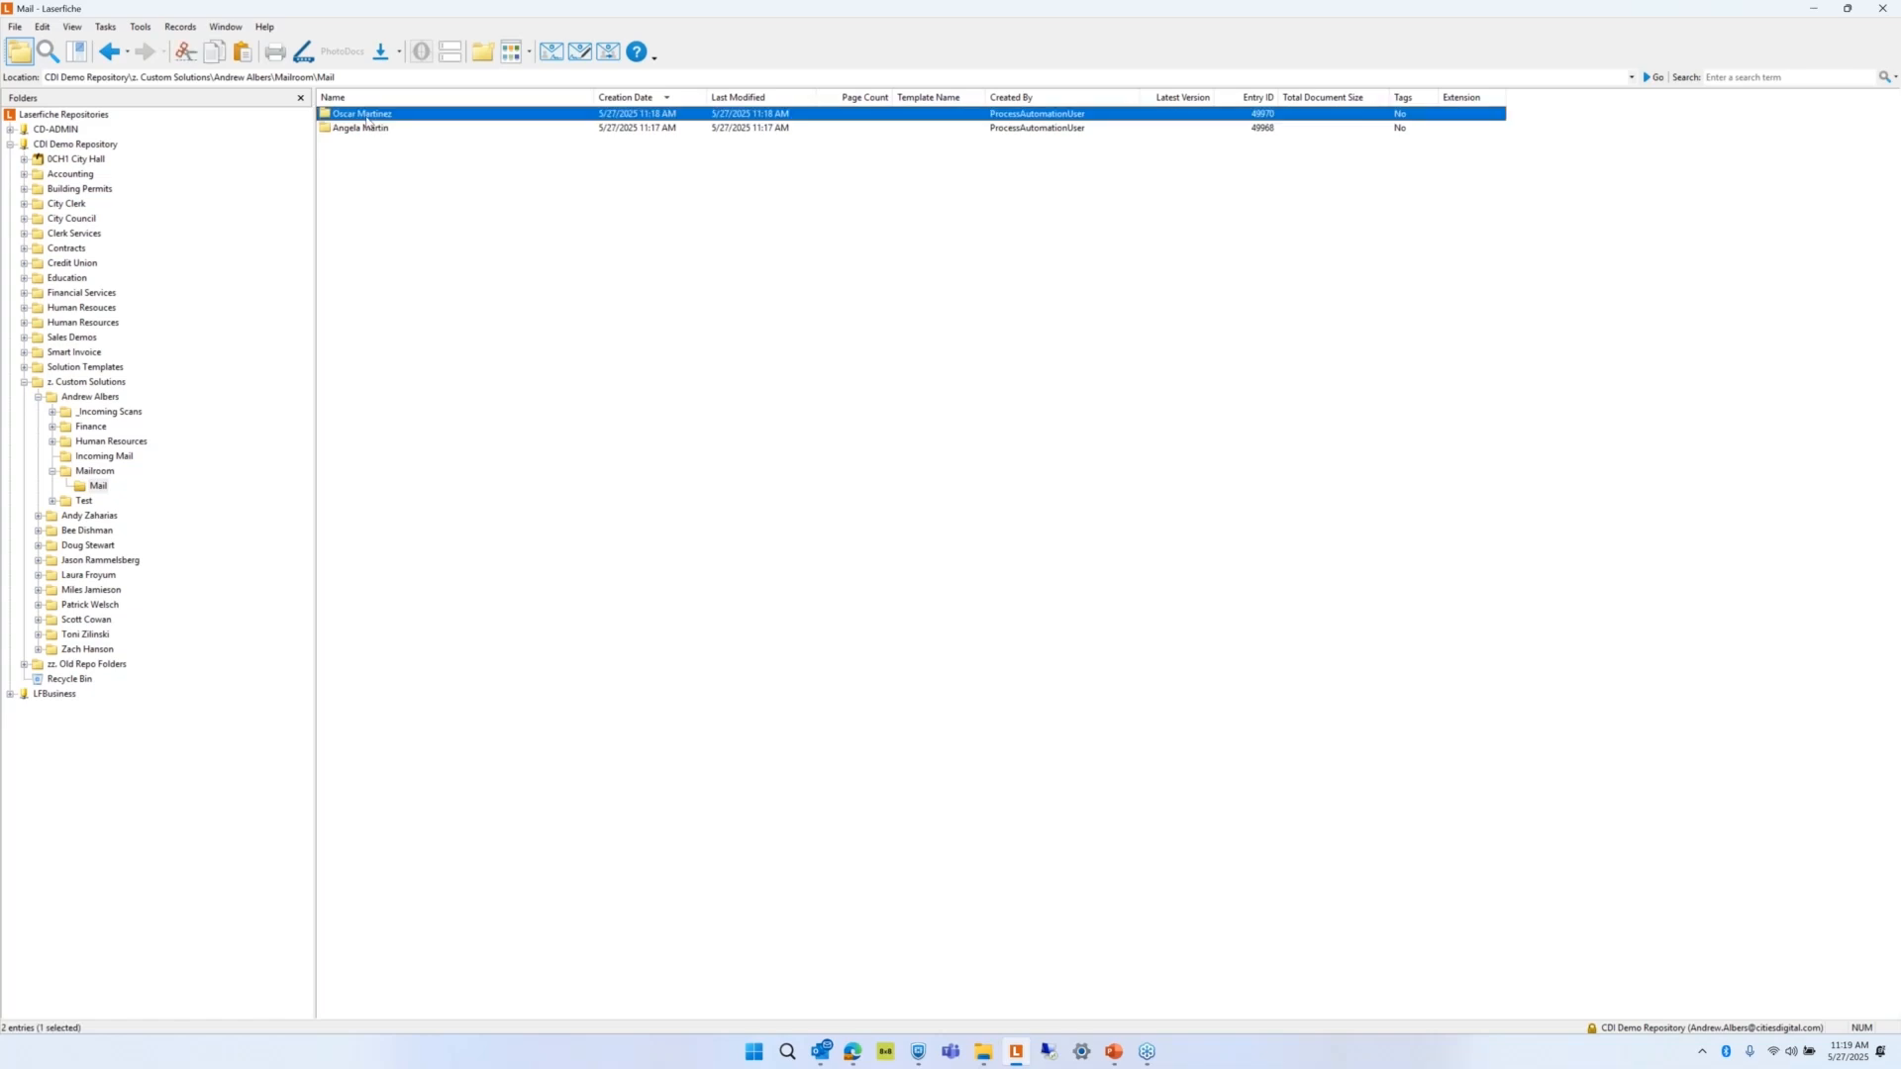
pyautogui.doubleClick(367, 117)
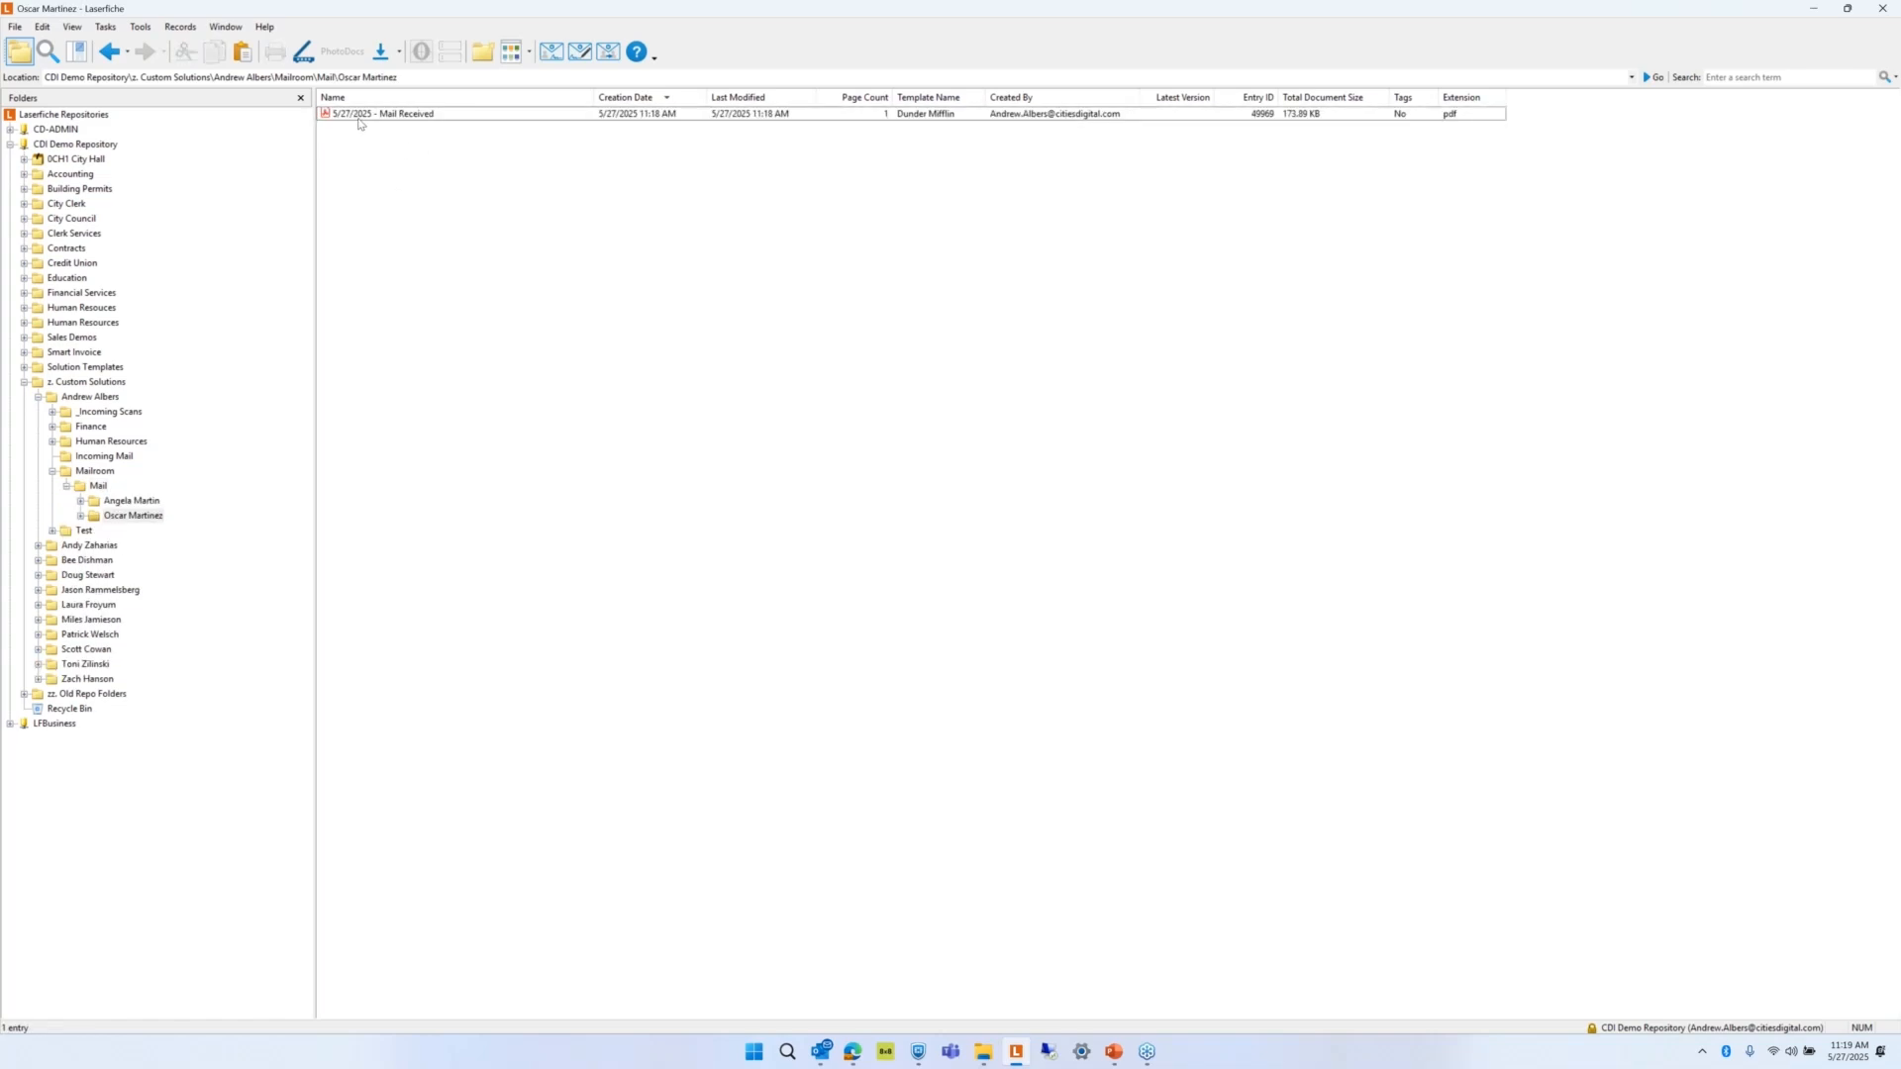
# View the metadata of the "5/27/2025 - Mail Received" document and close it without making changes.
pyautogui.click(983, 1053)
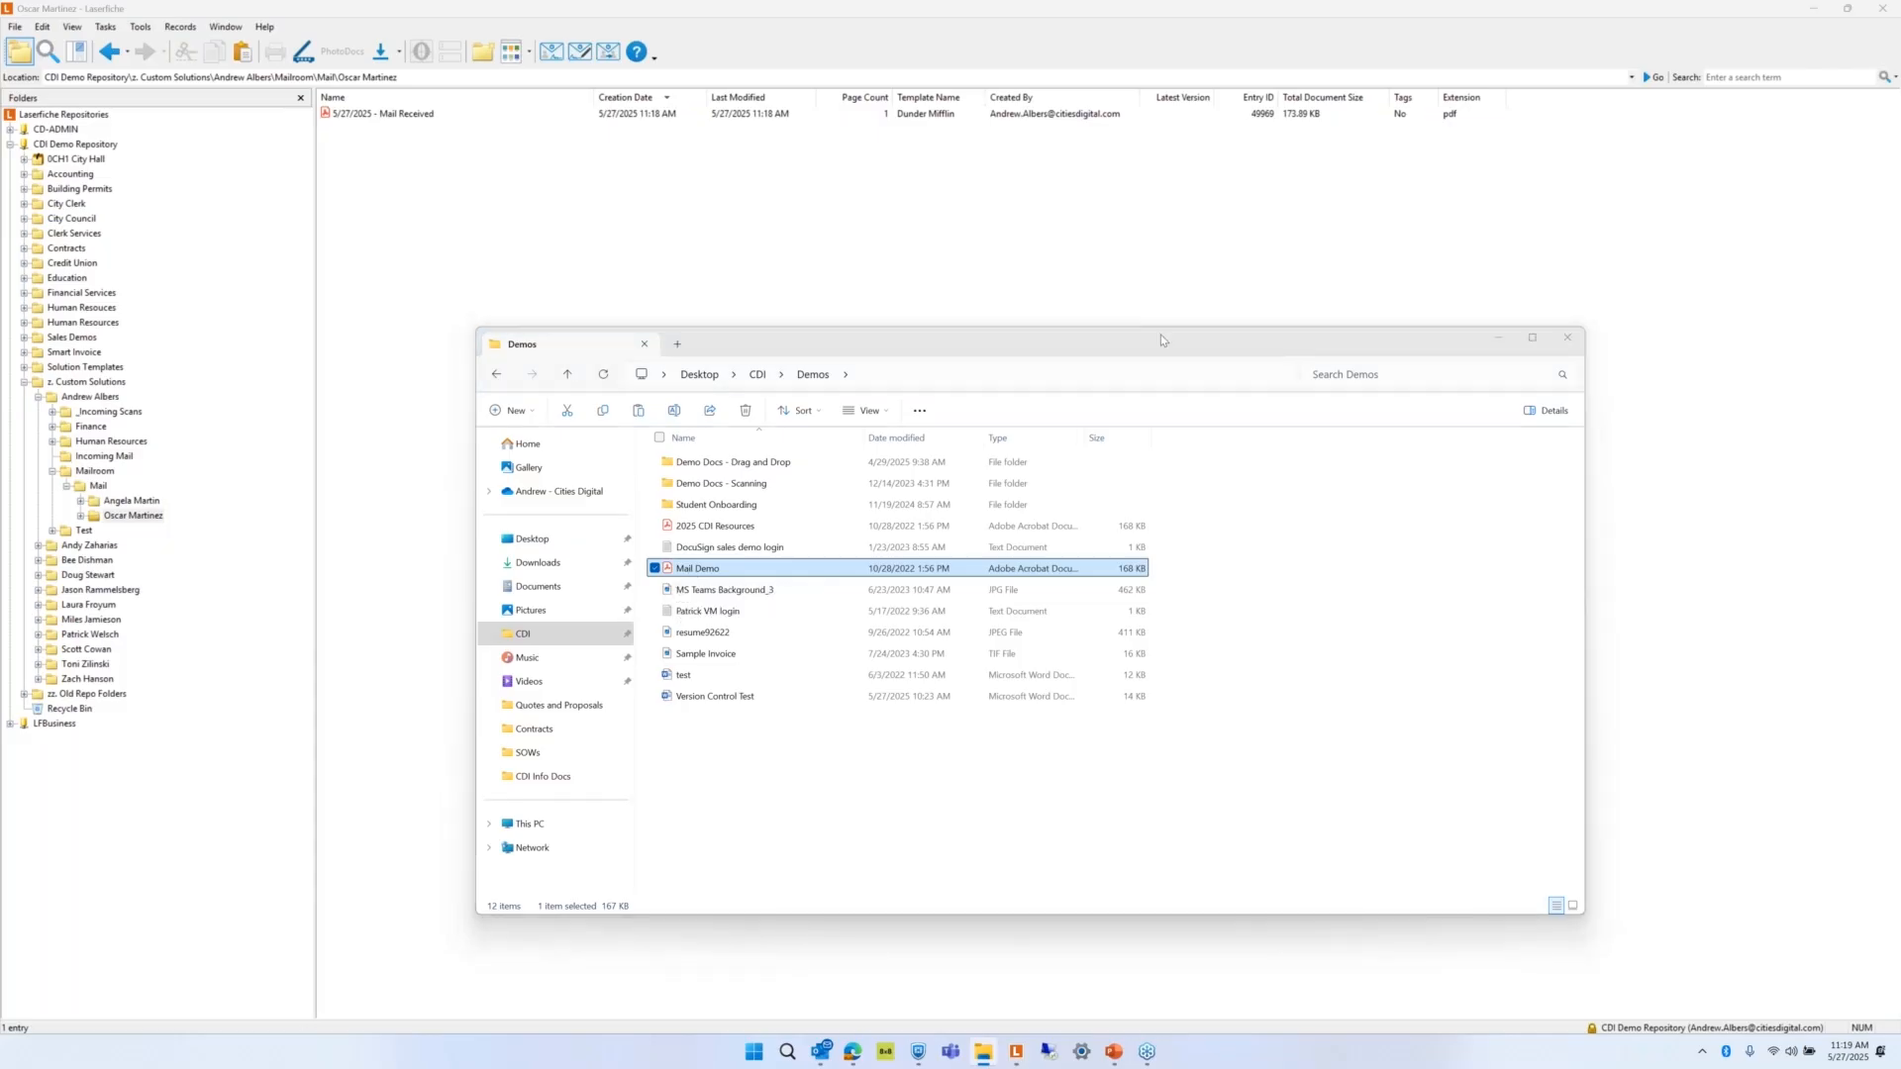
pyautogui.click(1498, 339)
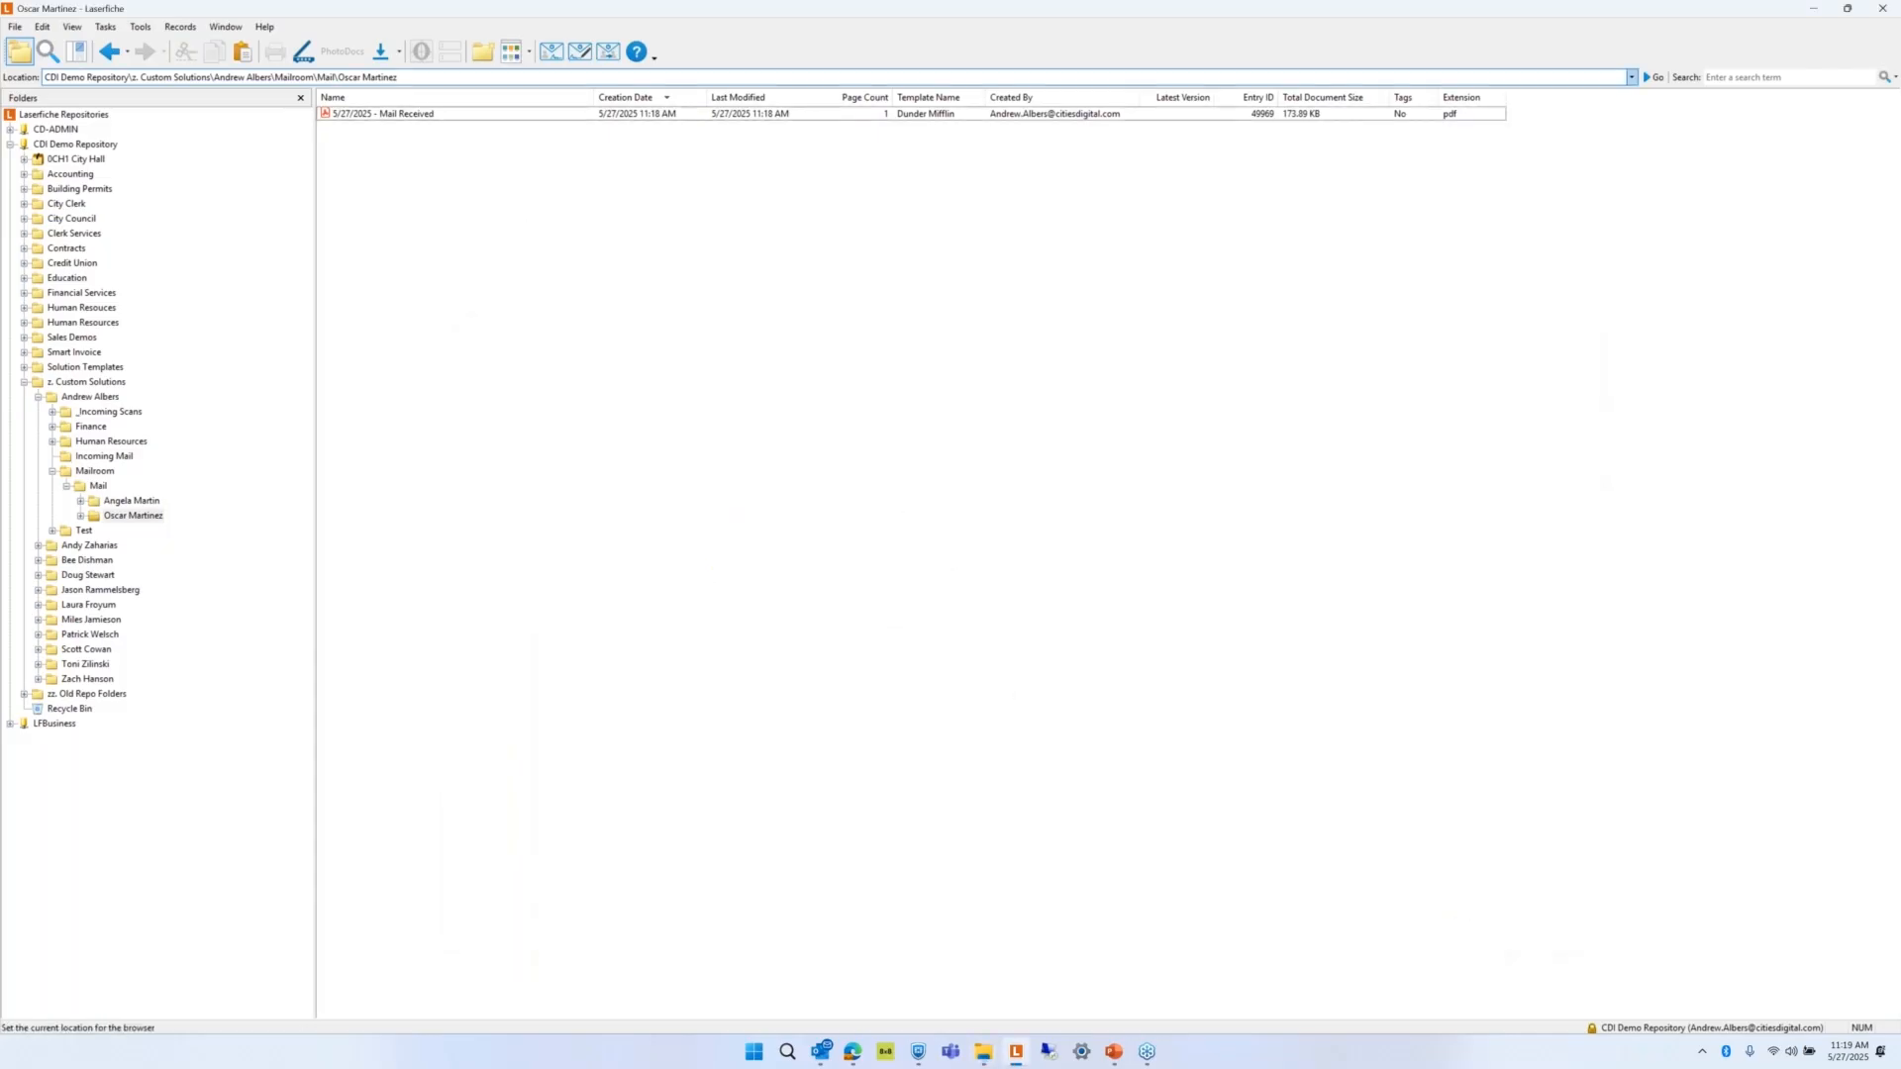
pyautogui.rightClick(390, 114)
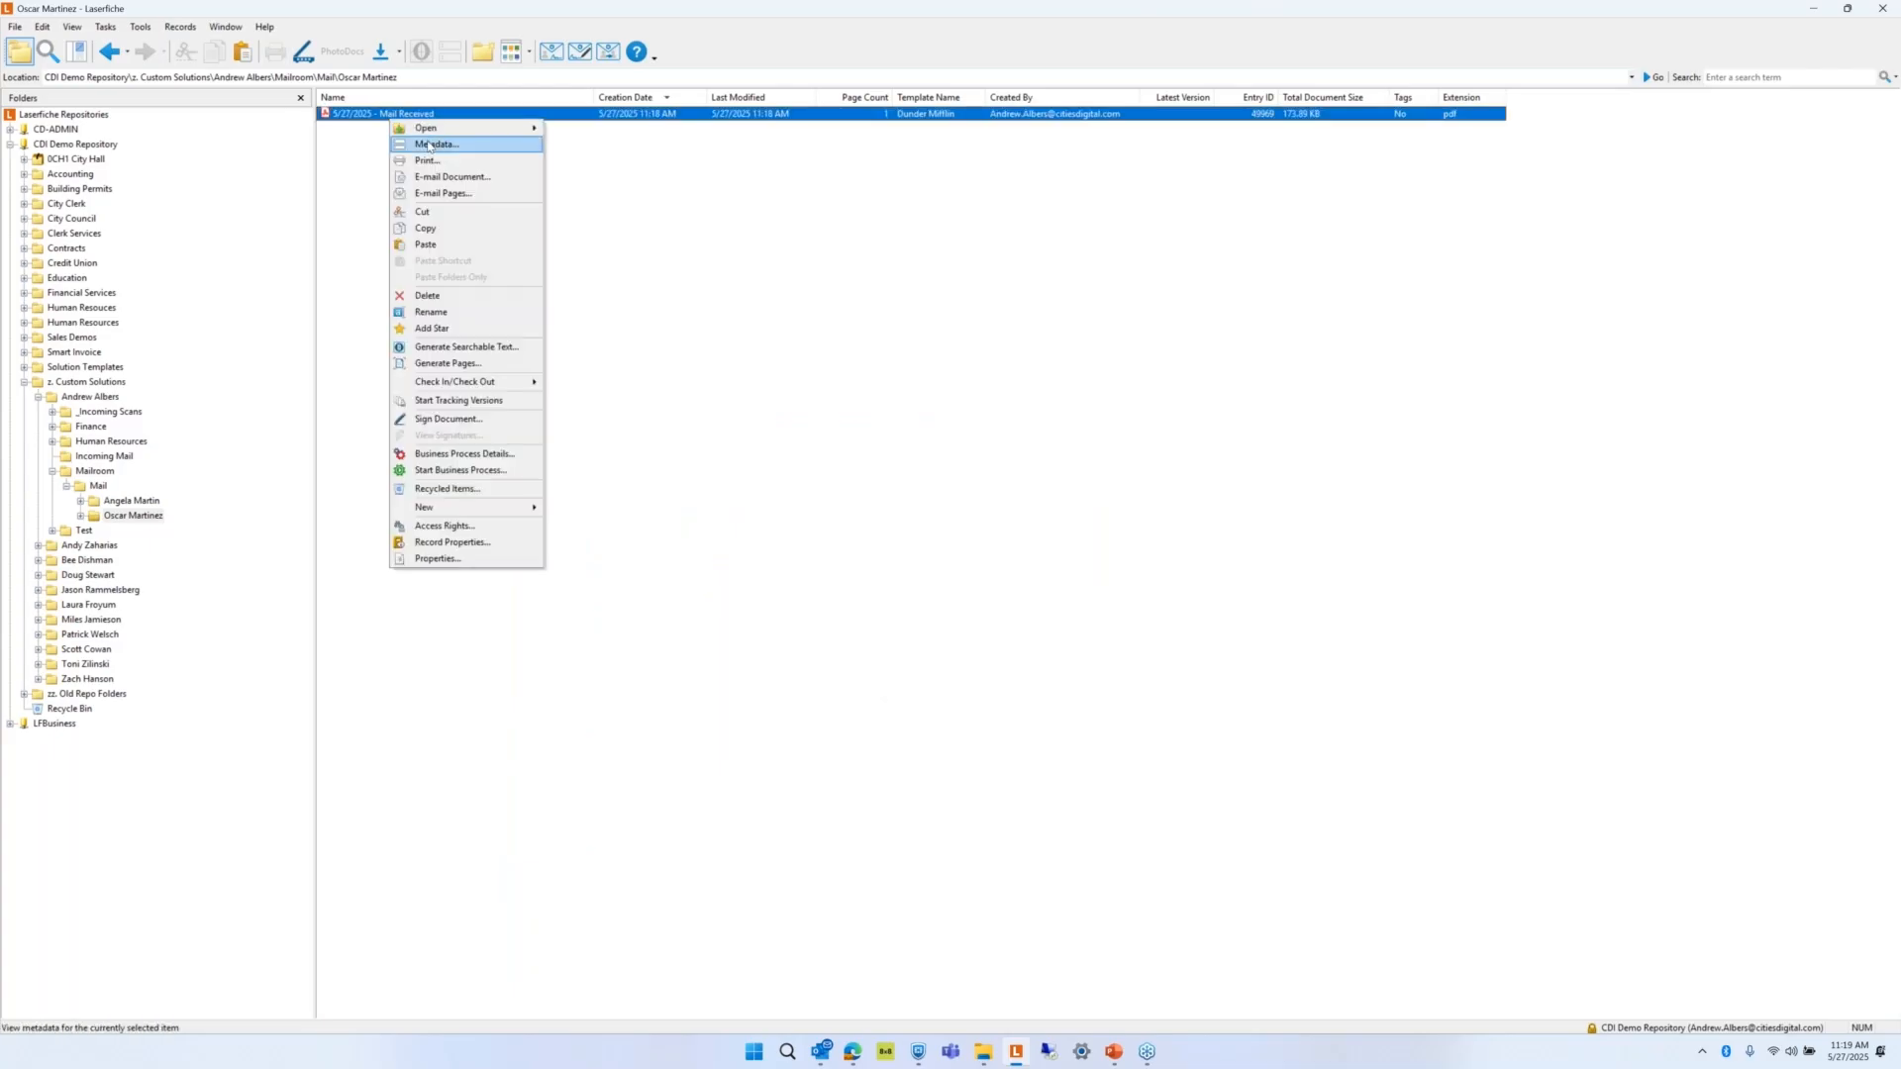
pyautogui.click(428, 144)
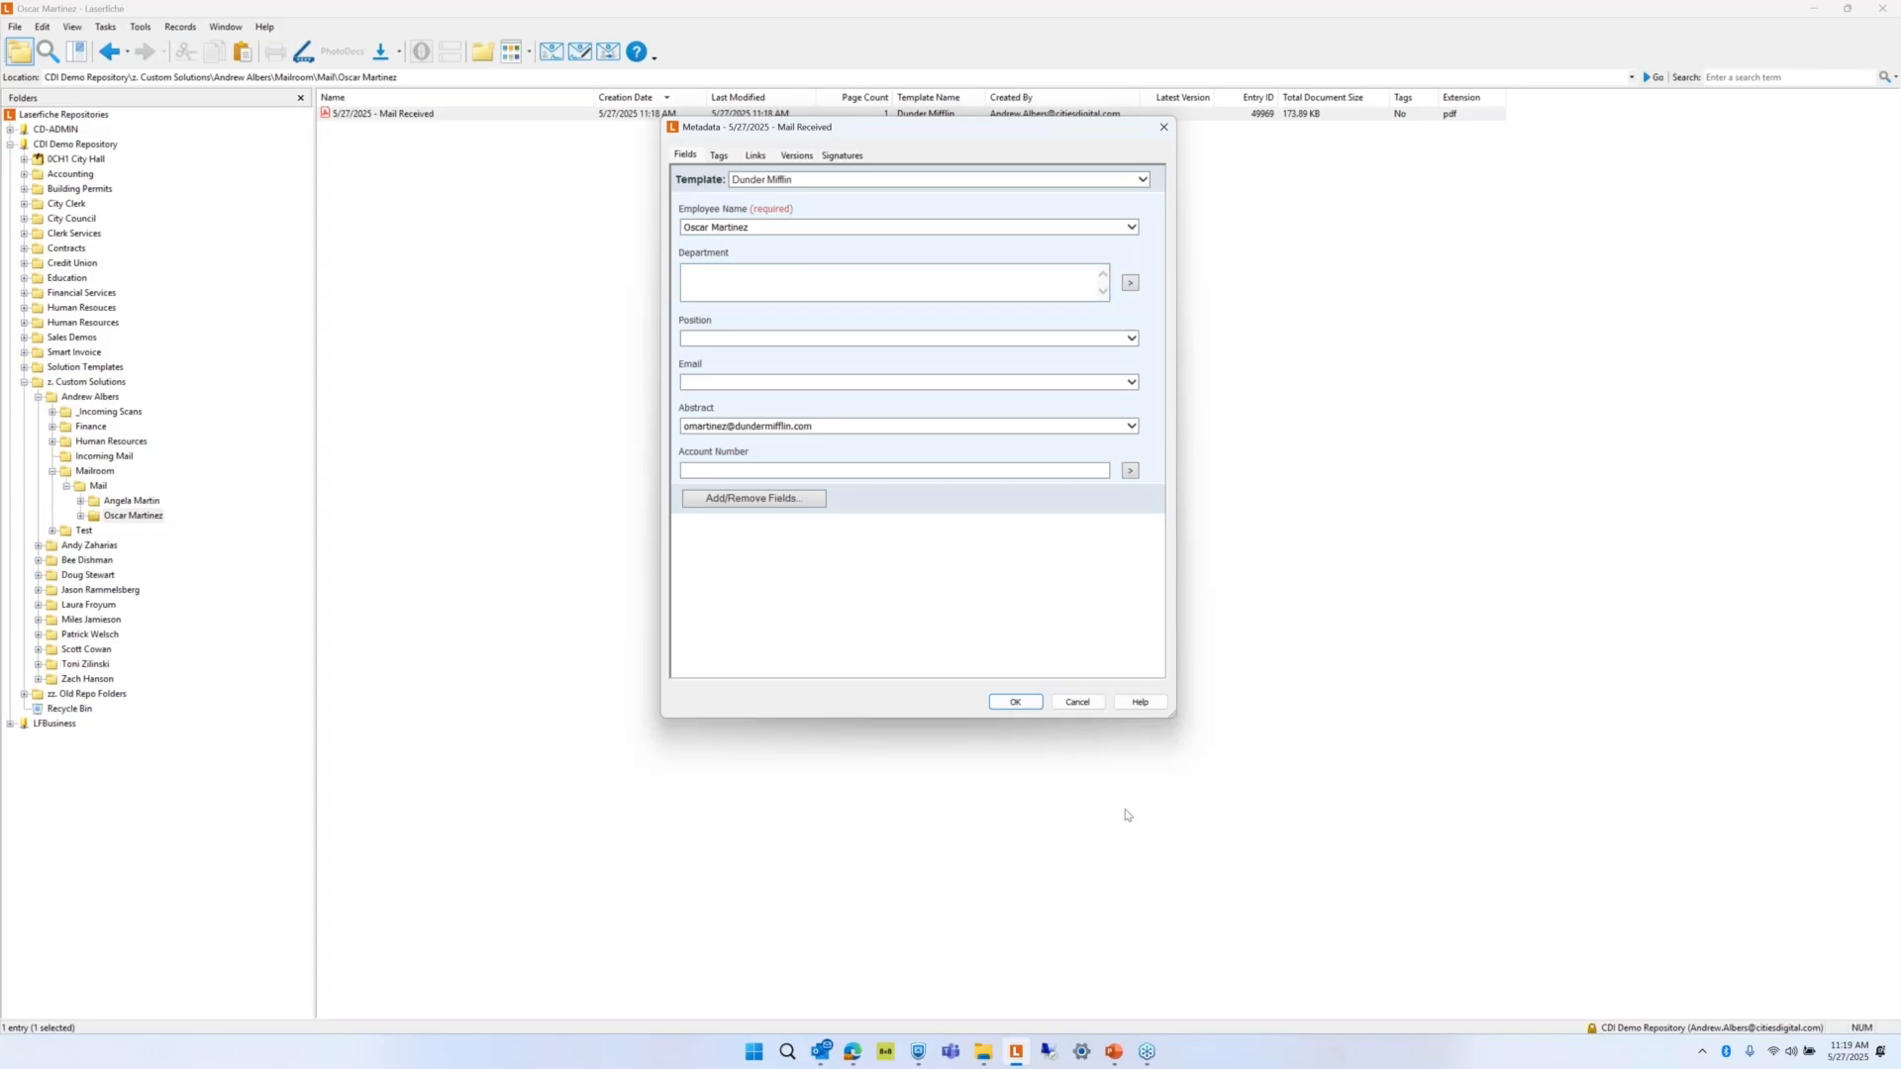
pyautogui.click(1079, 703)
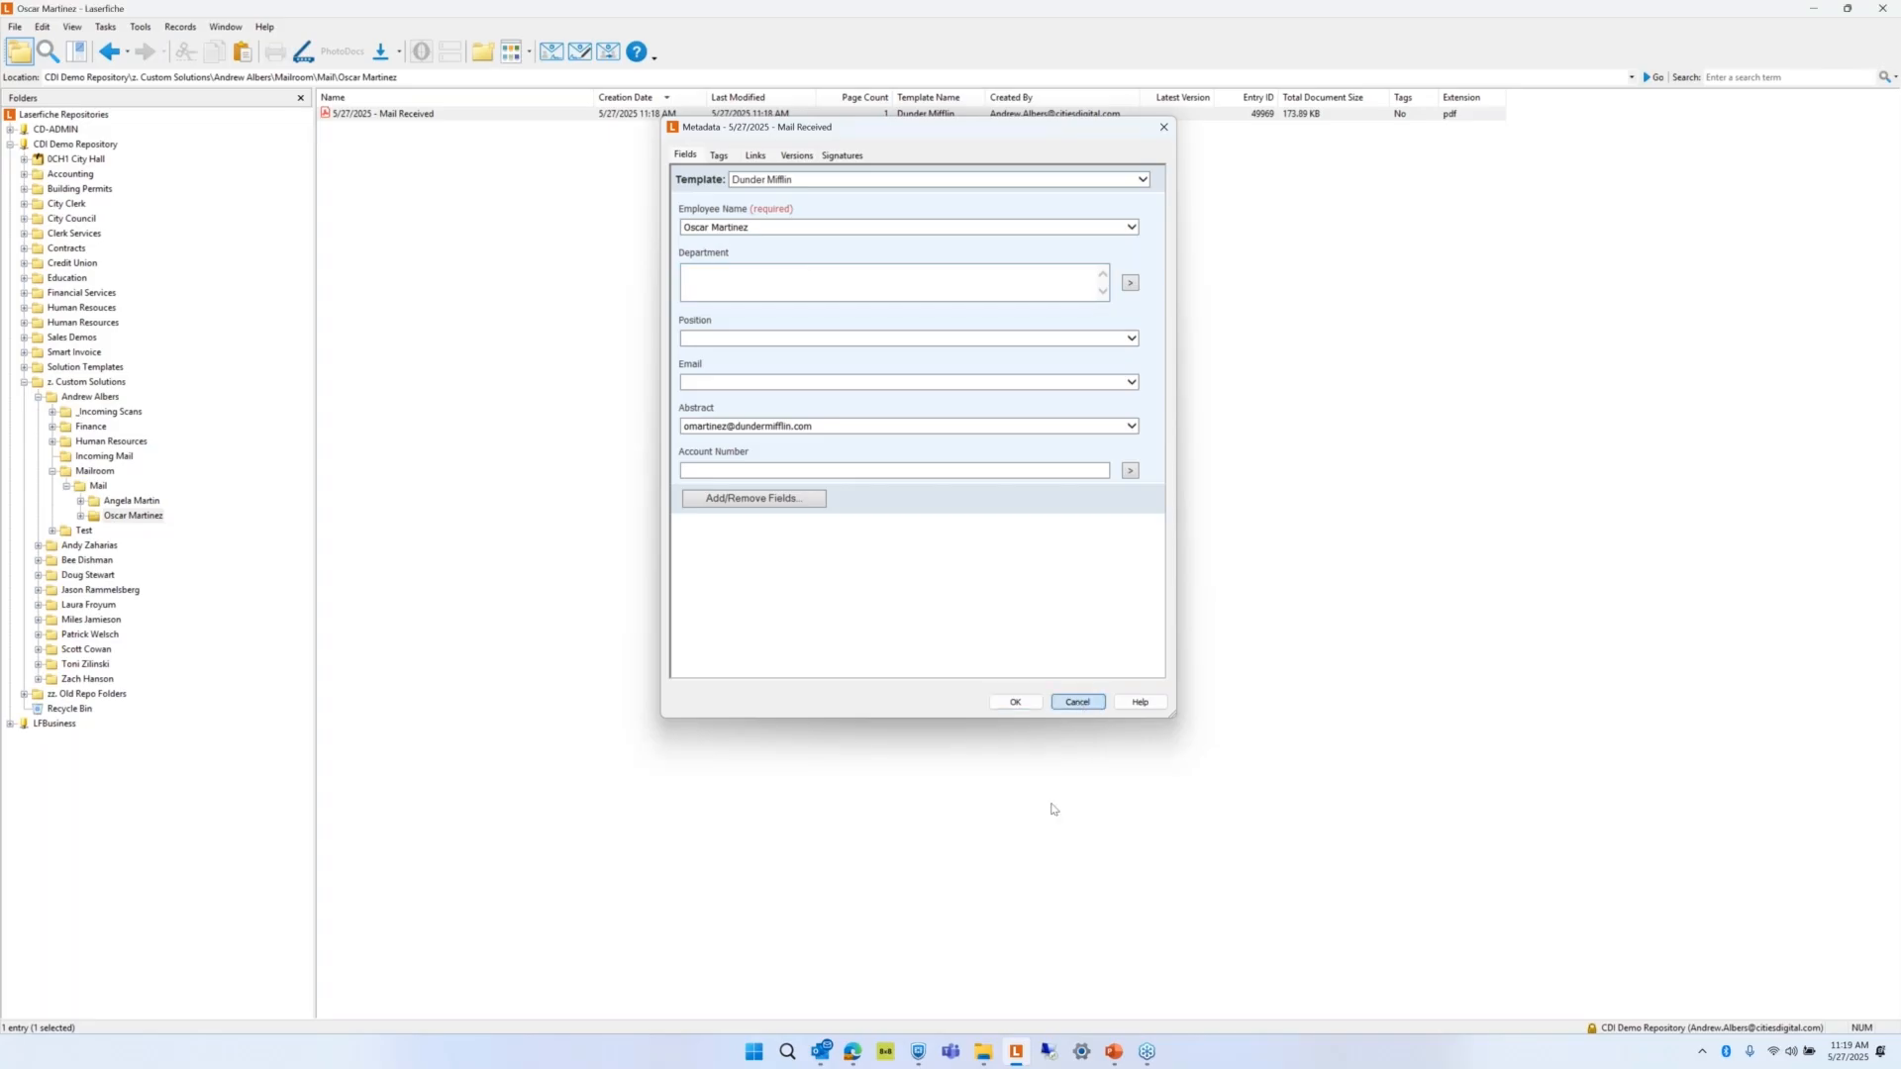
# Switch to Outlook and view the 11:18 AM "Mailroom: New Mail Has Arrived" notification from Laserfiche.
pyautogui.click(820, 1053)
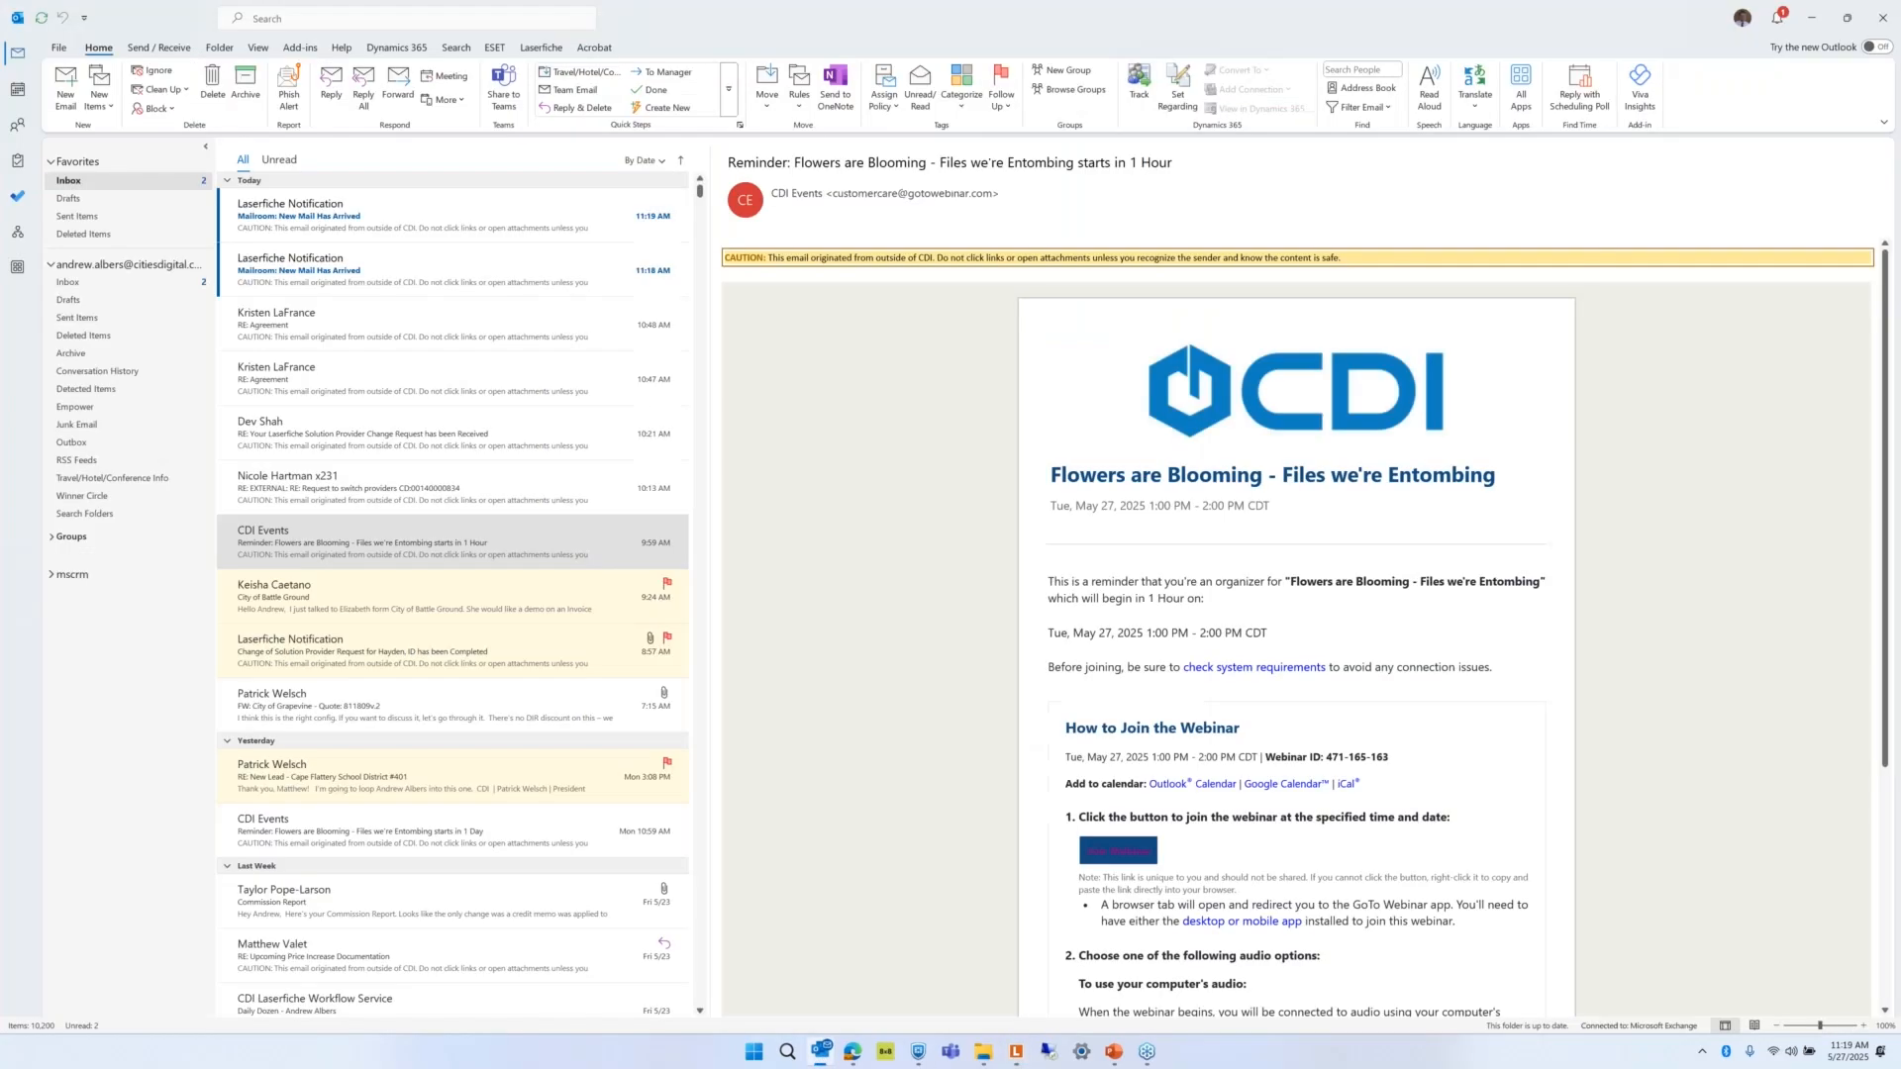
pyautogui.click(376, 257)
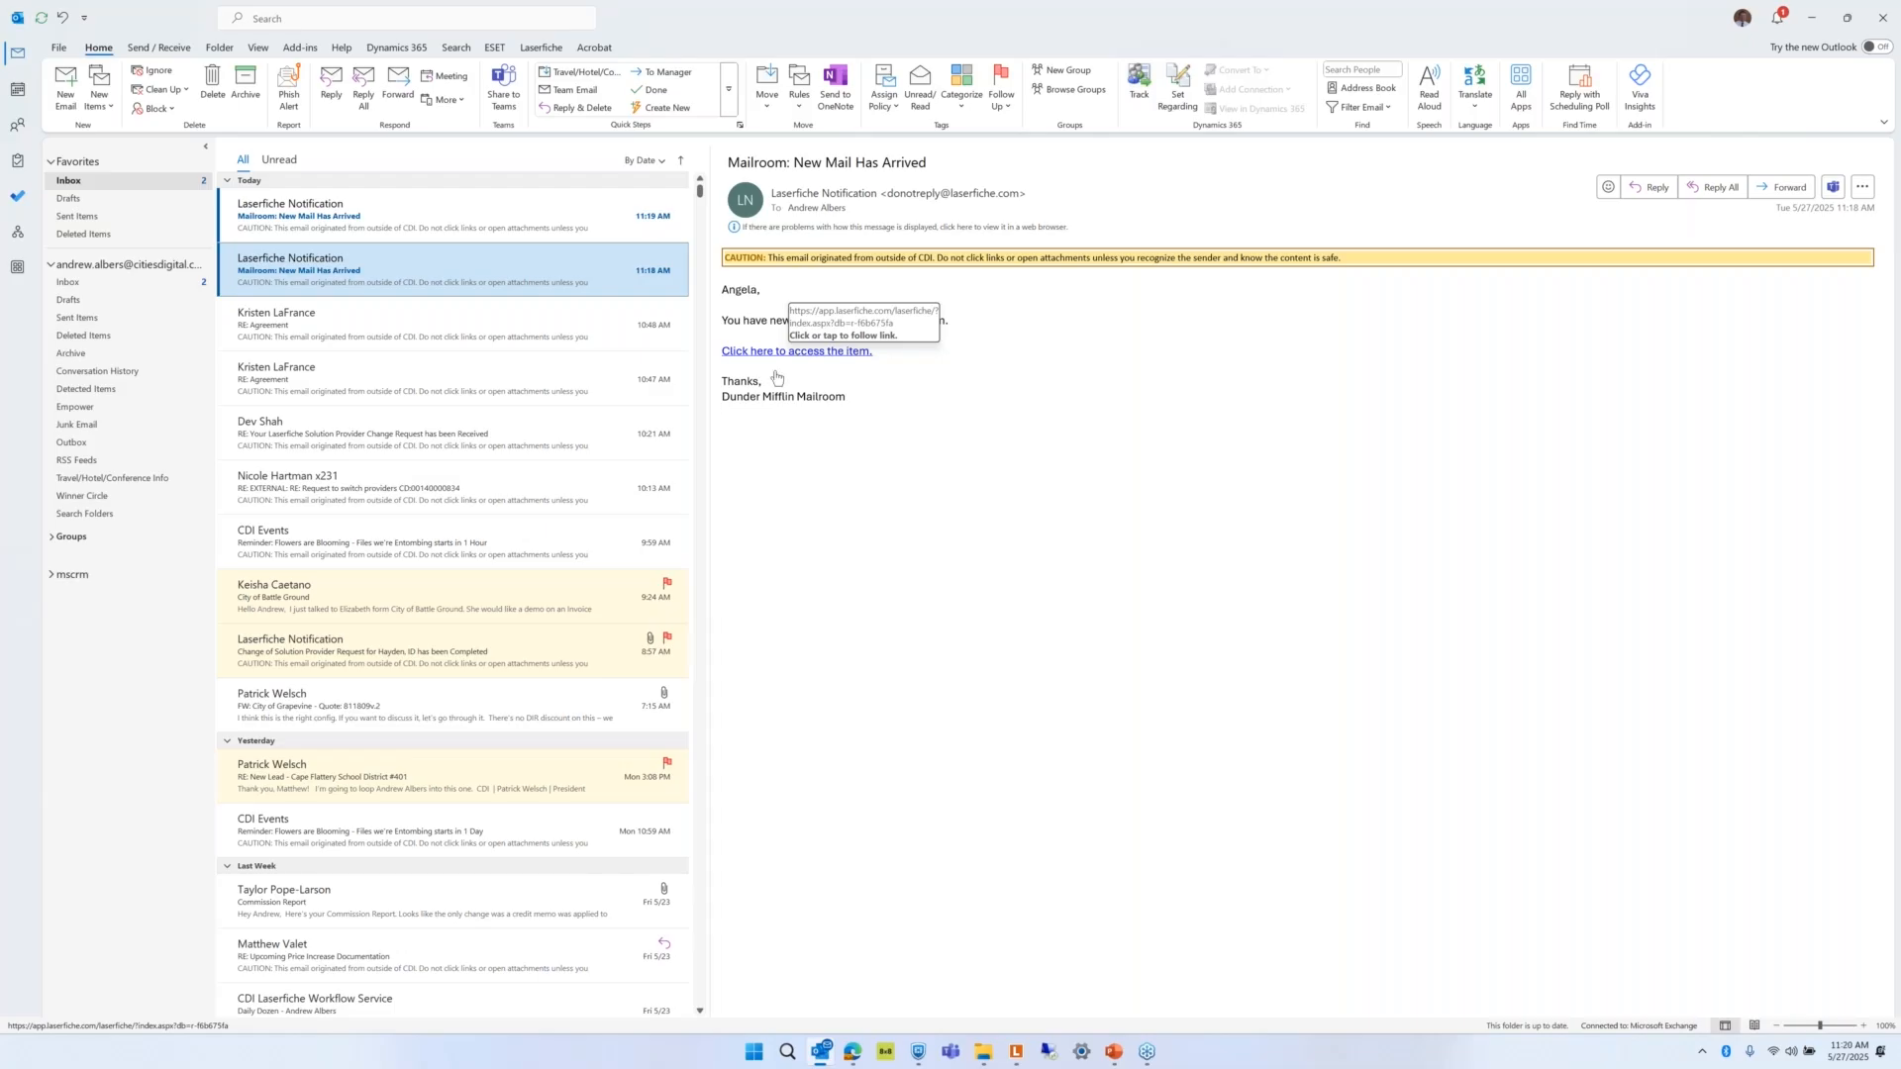
# View the 11:19 AM and 11:18 AM "Mailroom: New Mail Has Arrived" notifications and switch to the Laserfiche web repository in the browser.
pyautogui.click(519, 211)
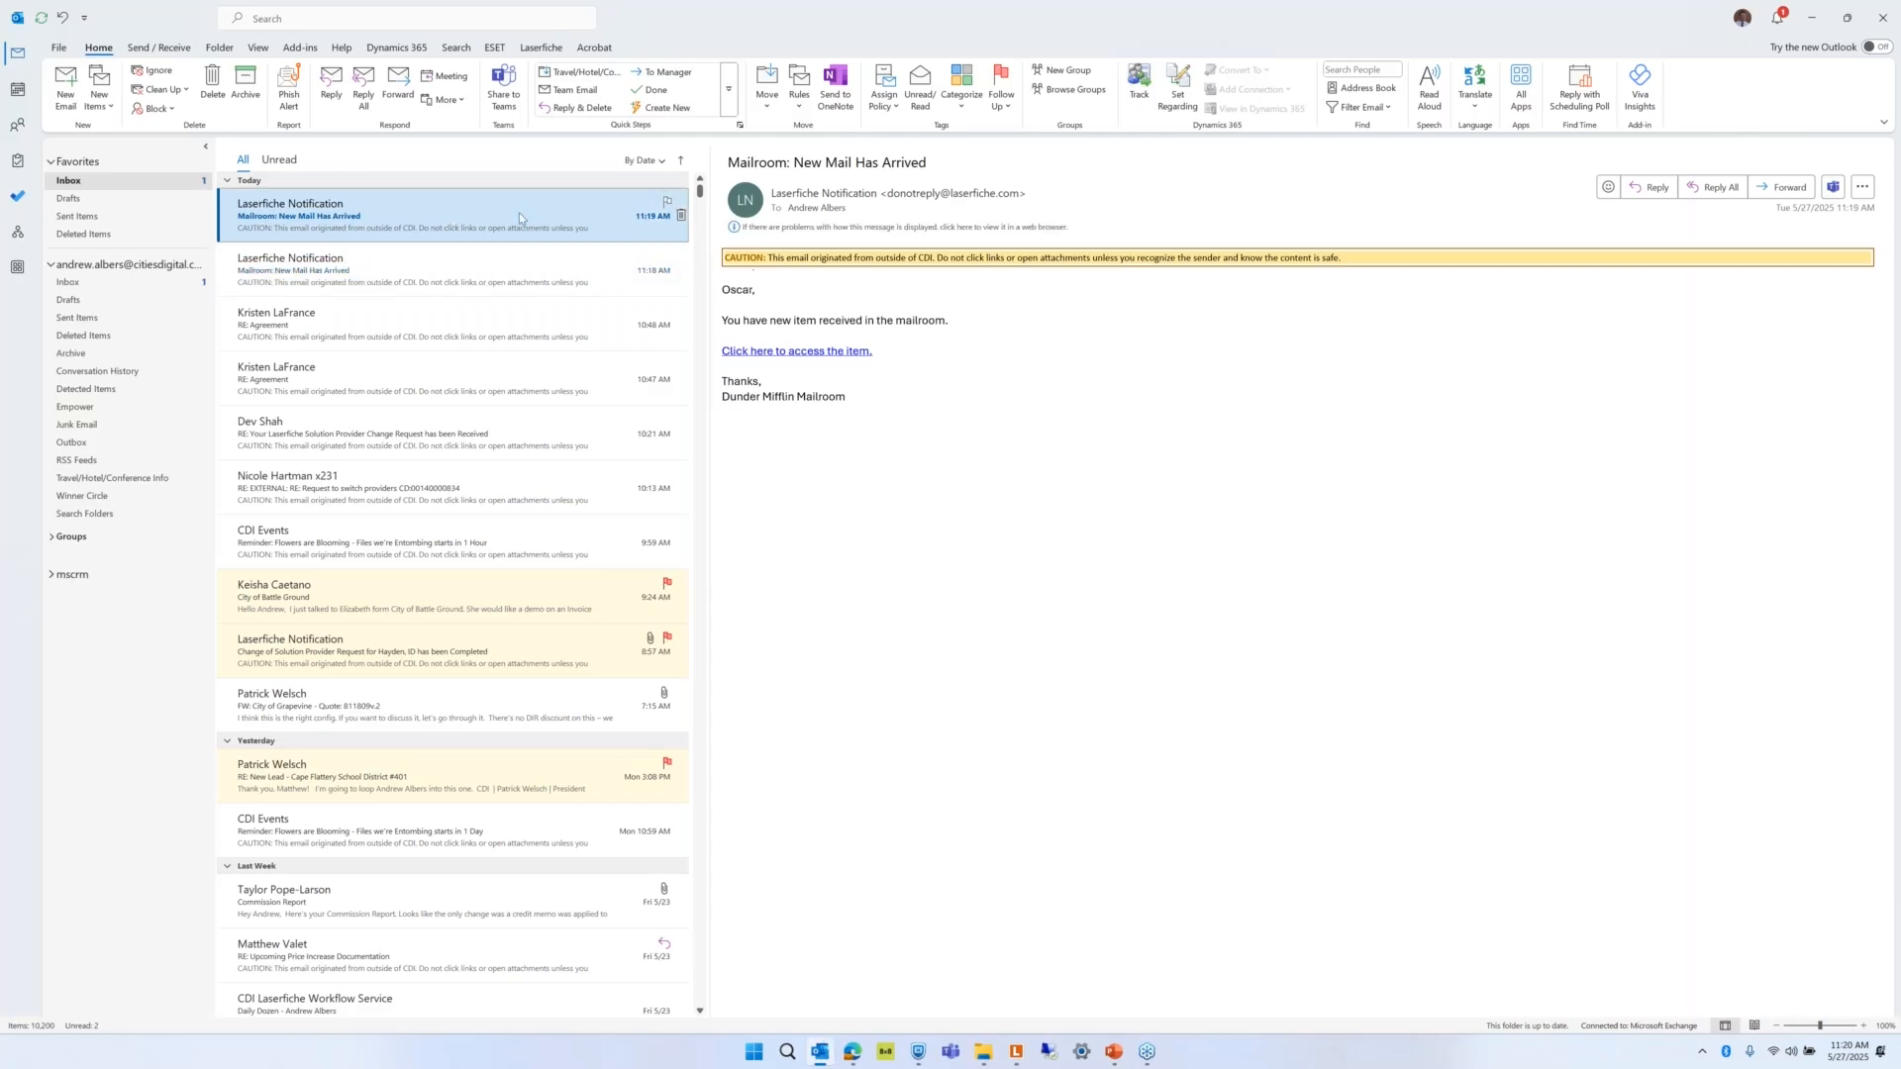
pyautogui.click(485, 259)
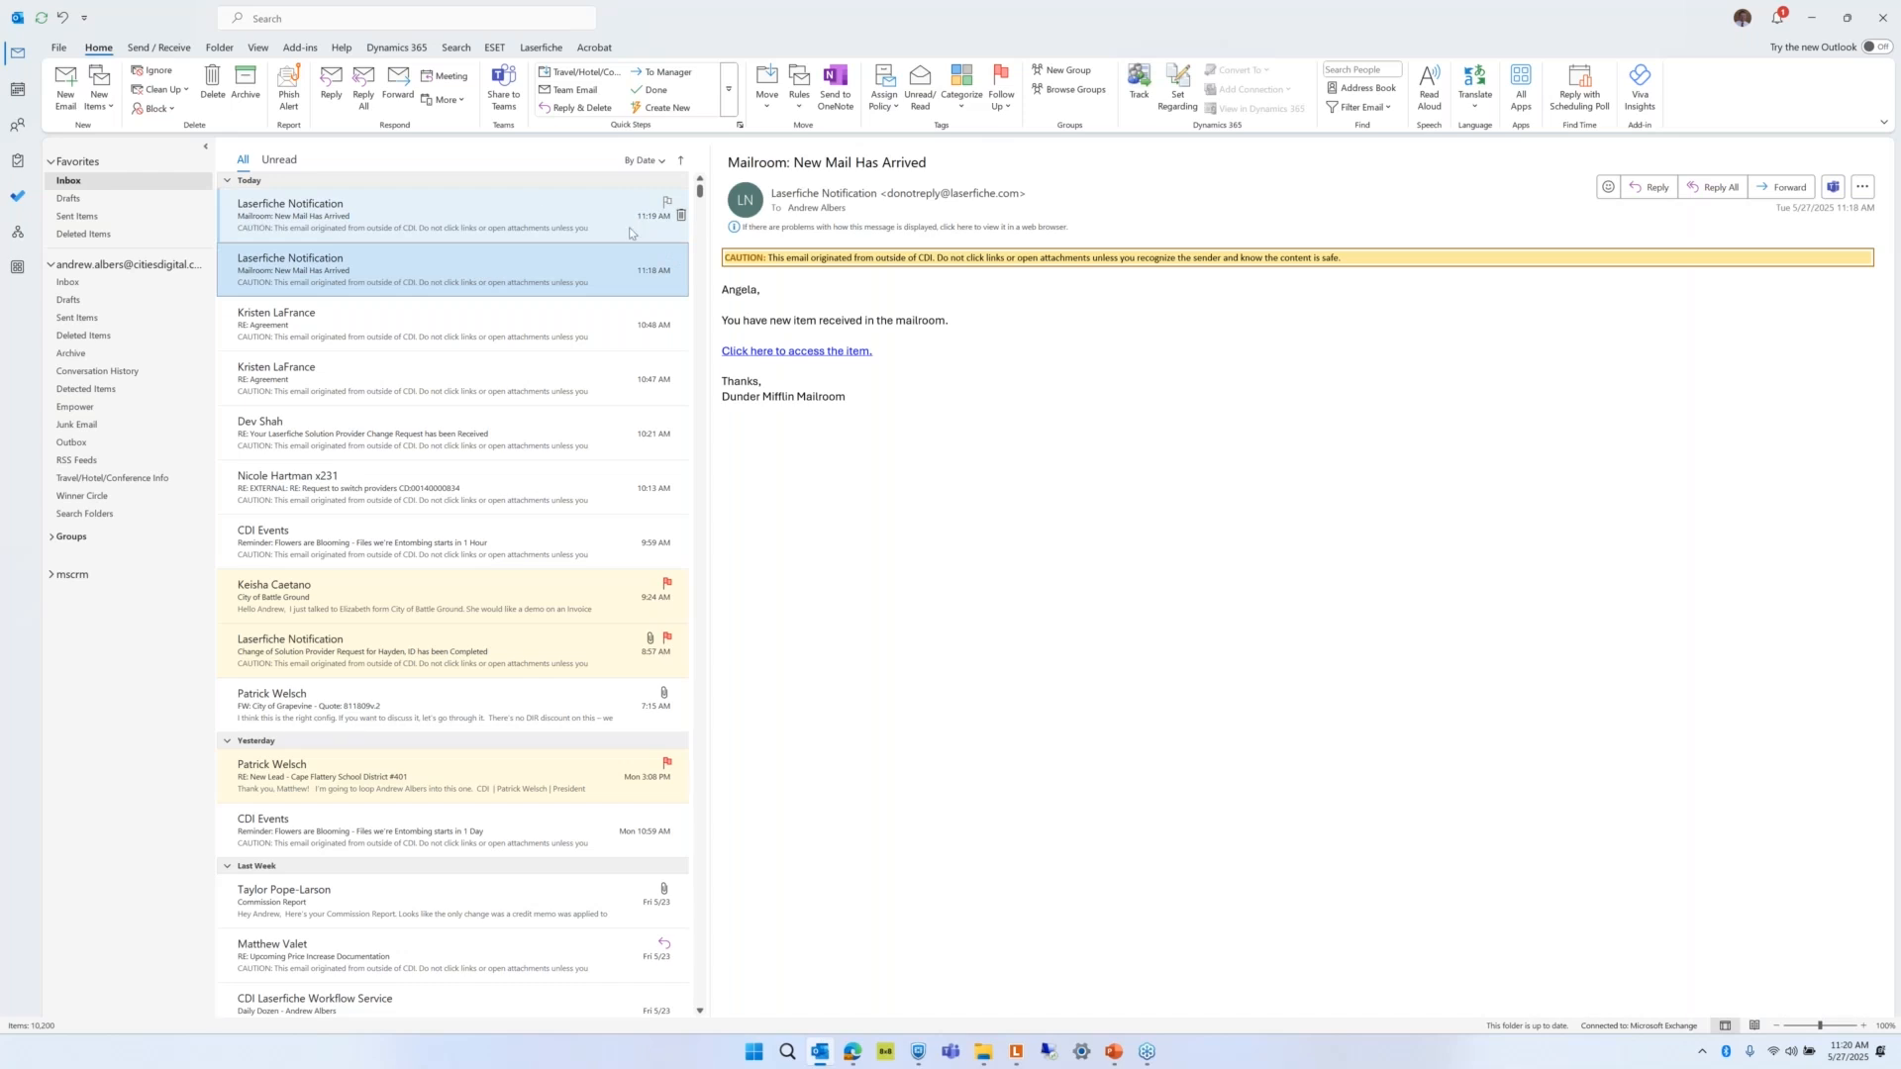
pyautogui.moveTo(919, 1054)
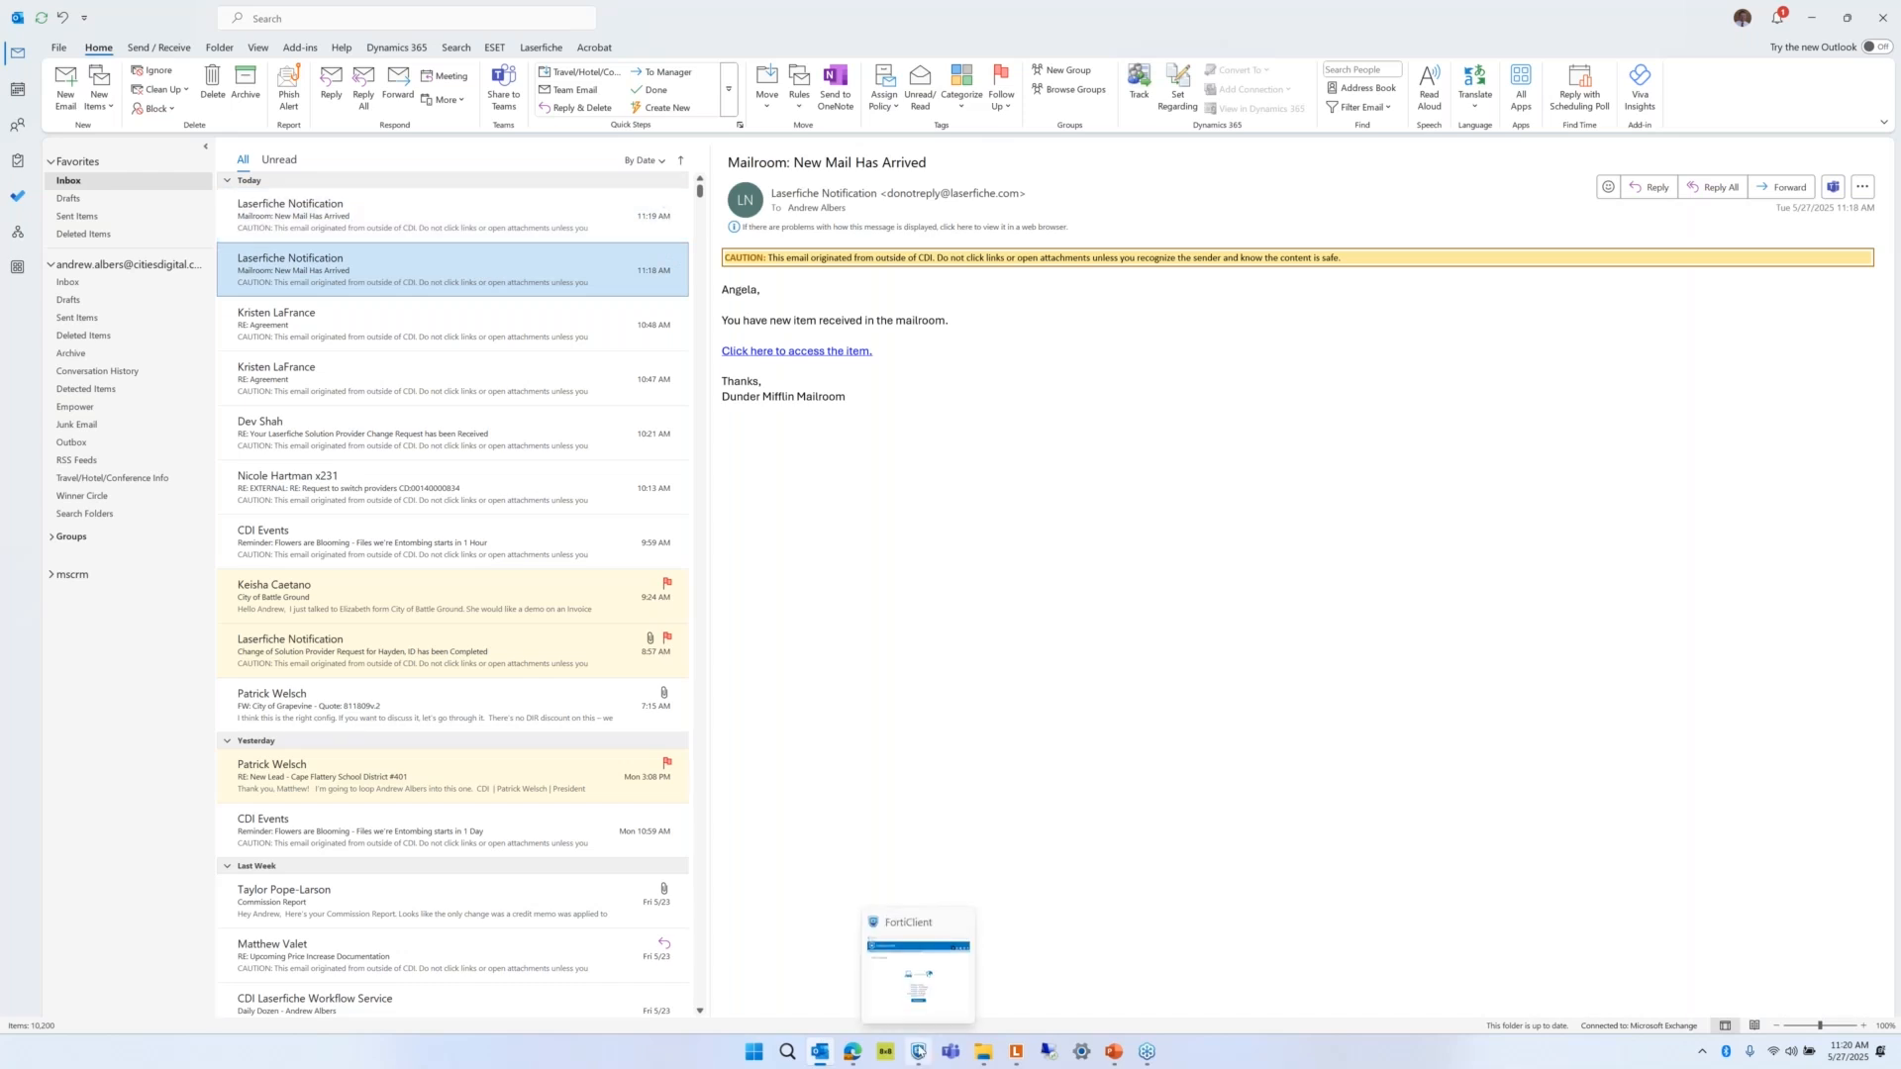
pyautogui.click(848, 1056)
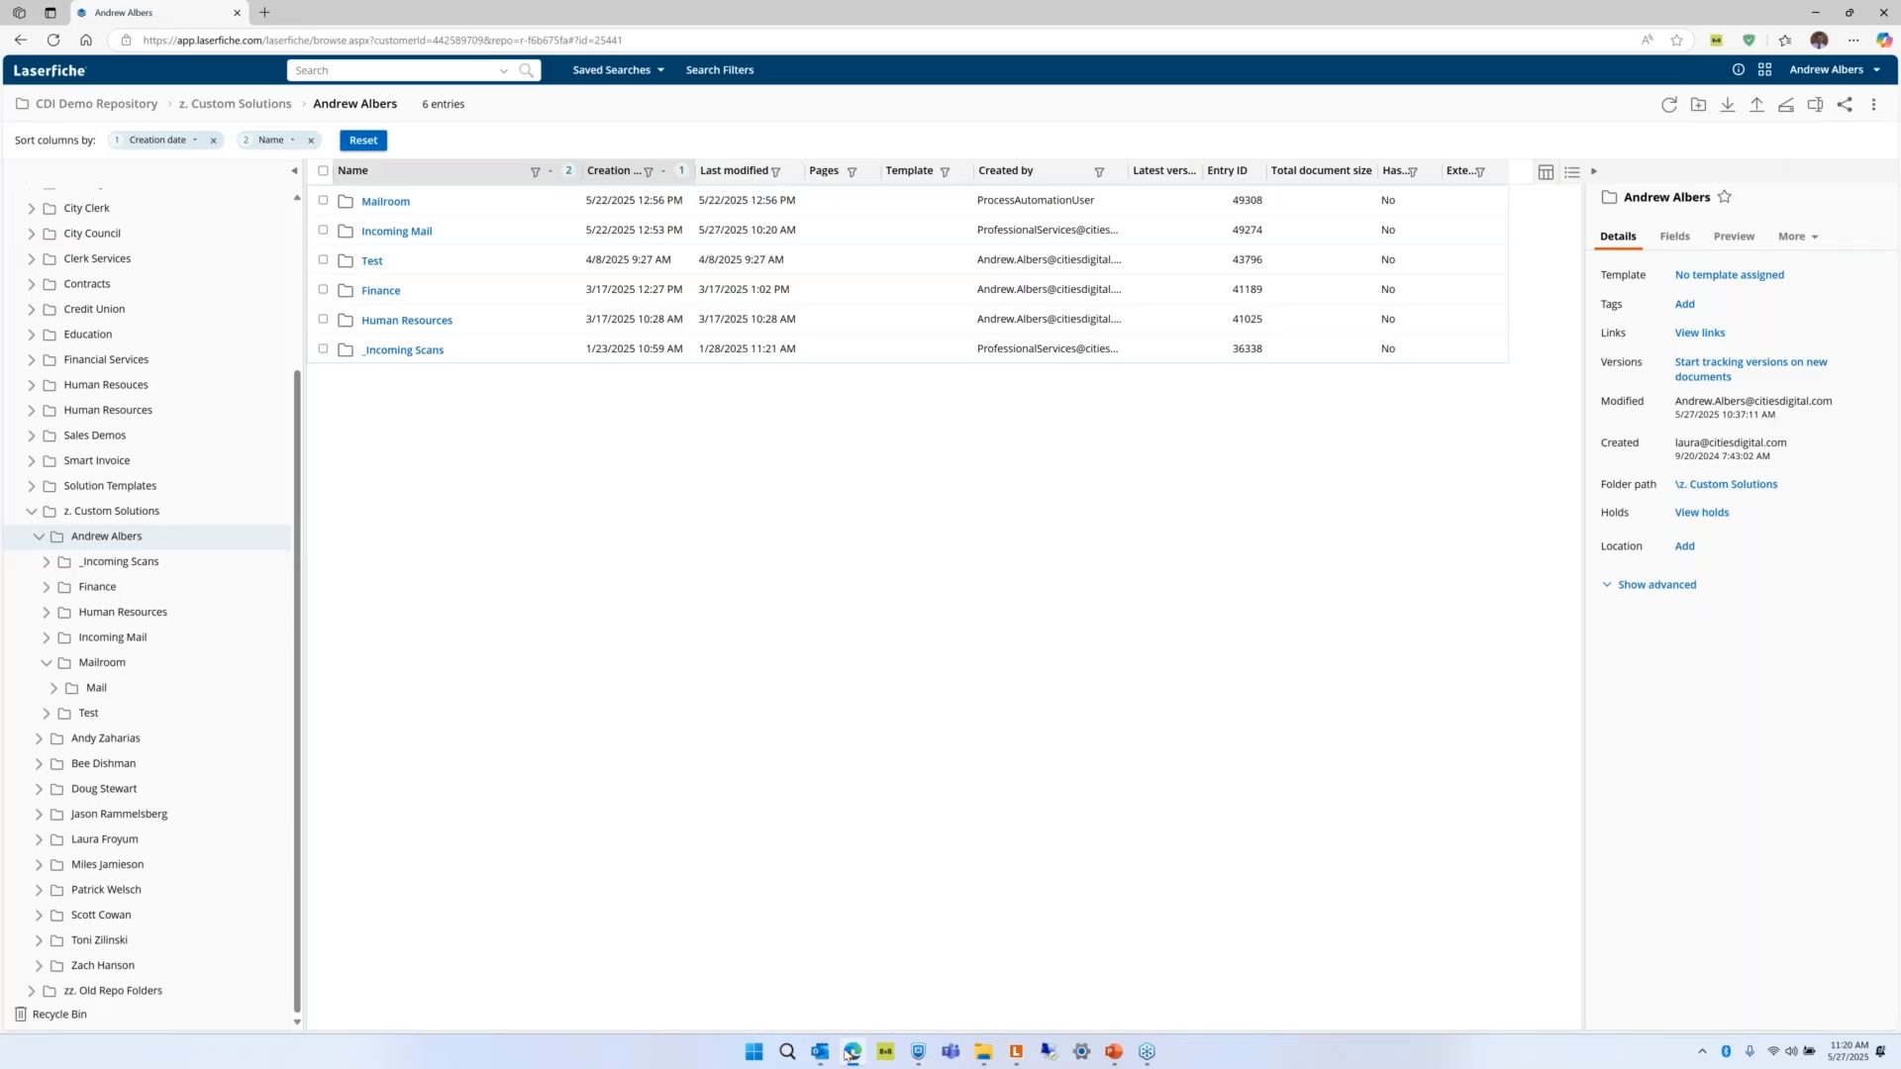
# Switch to the Laserfiche desktop client, open the "2025 CDI Resources" PDF from the Demos folder in File Explorer, and minimize the folder window.
pyautogui.click(1018, 1057)
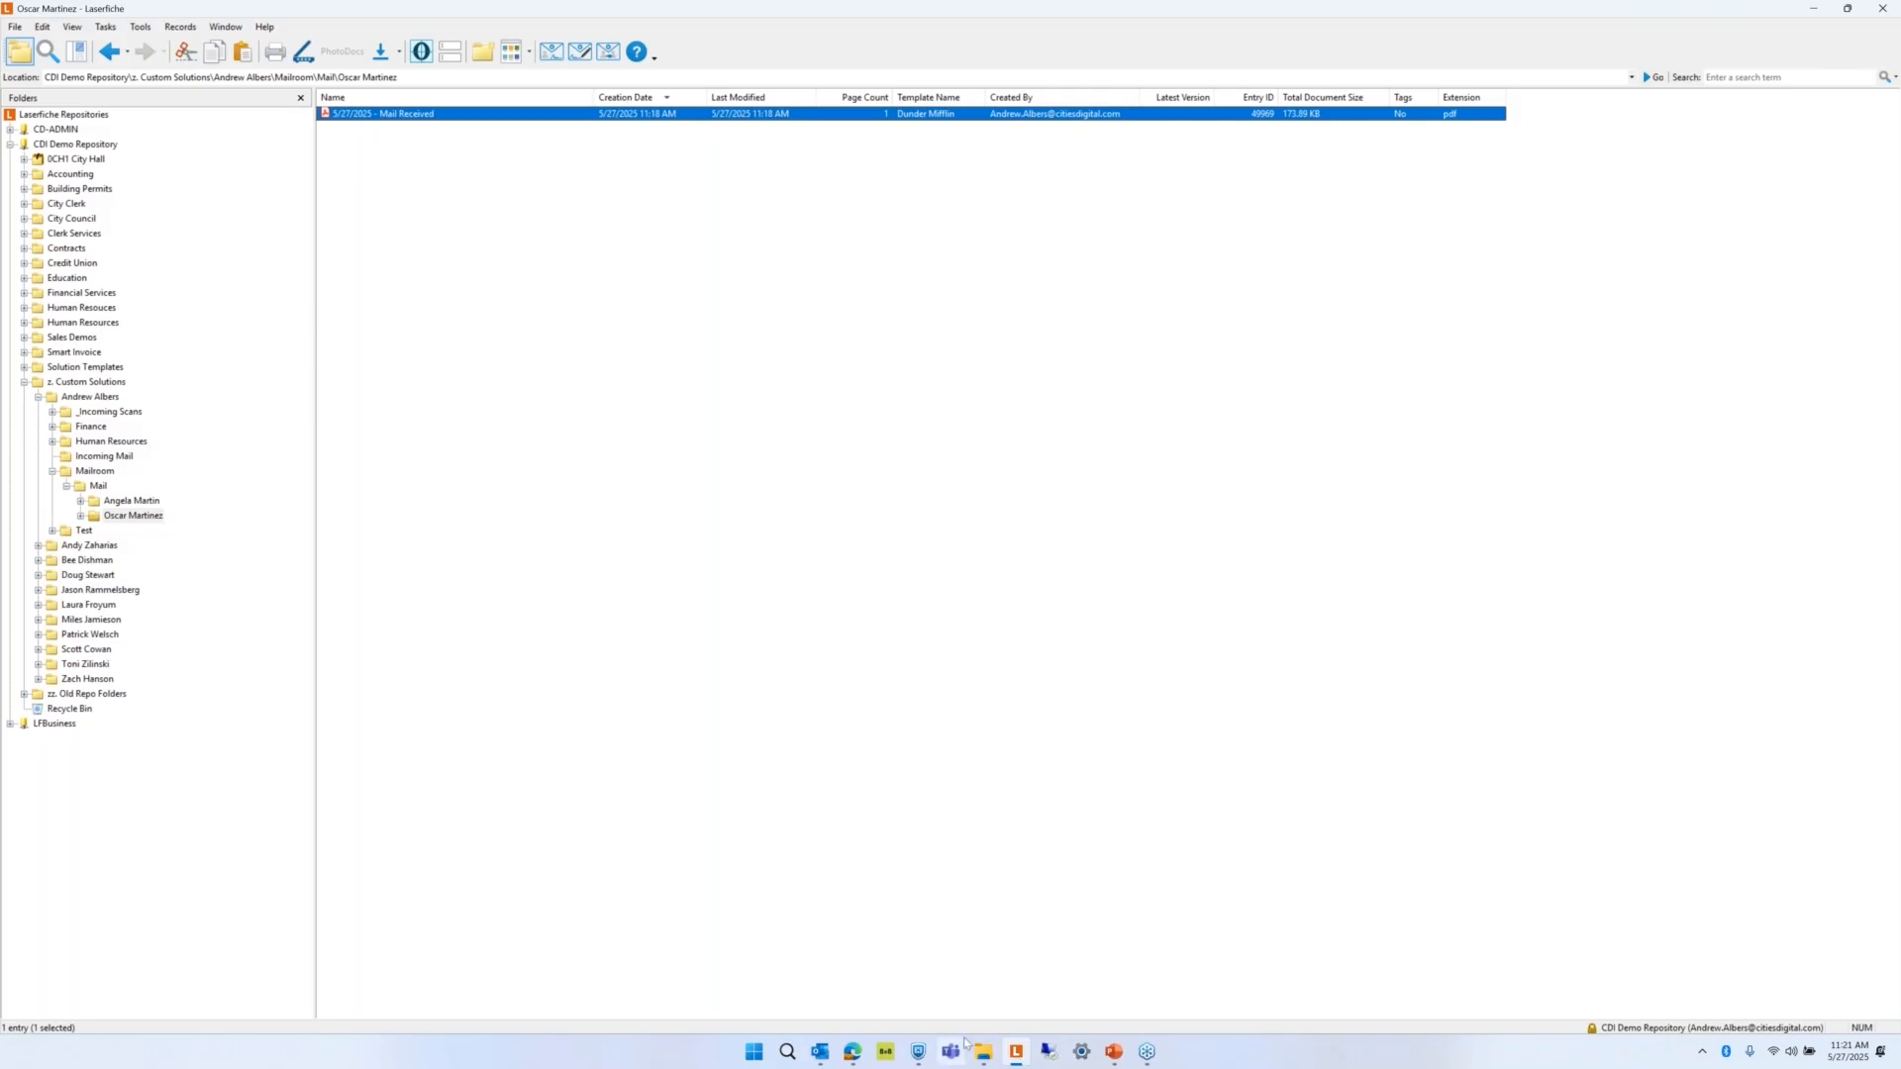
pyautogui.click(982, 1055)
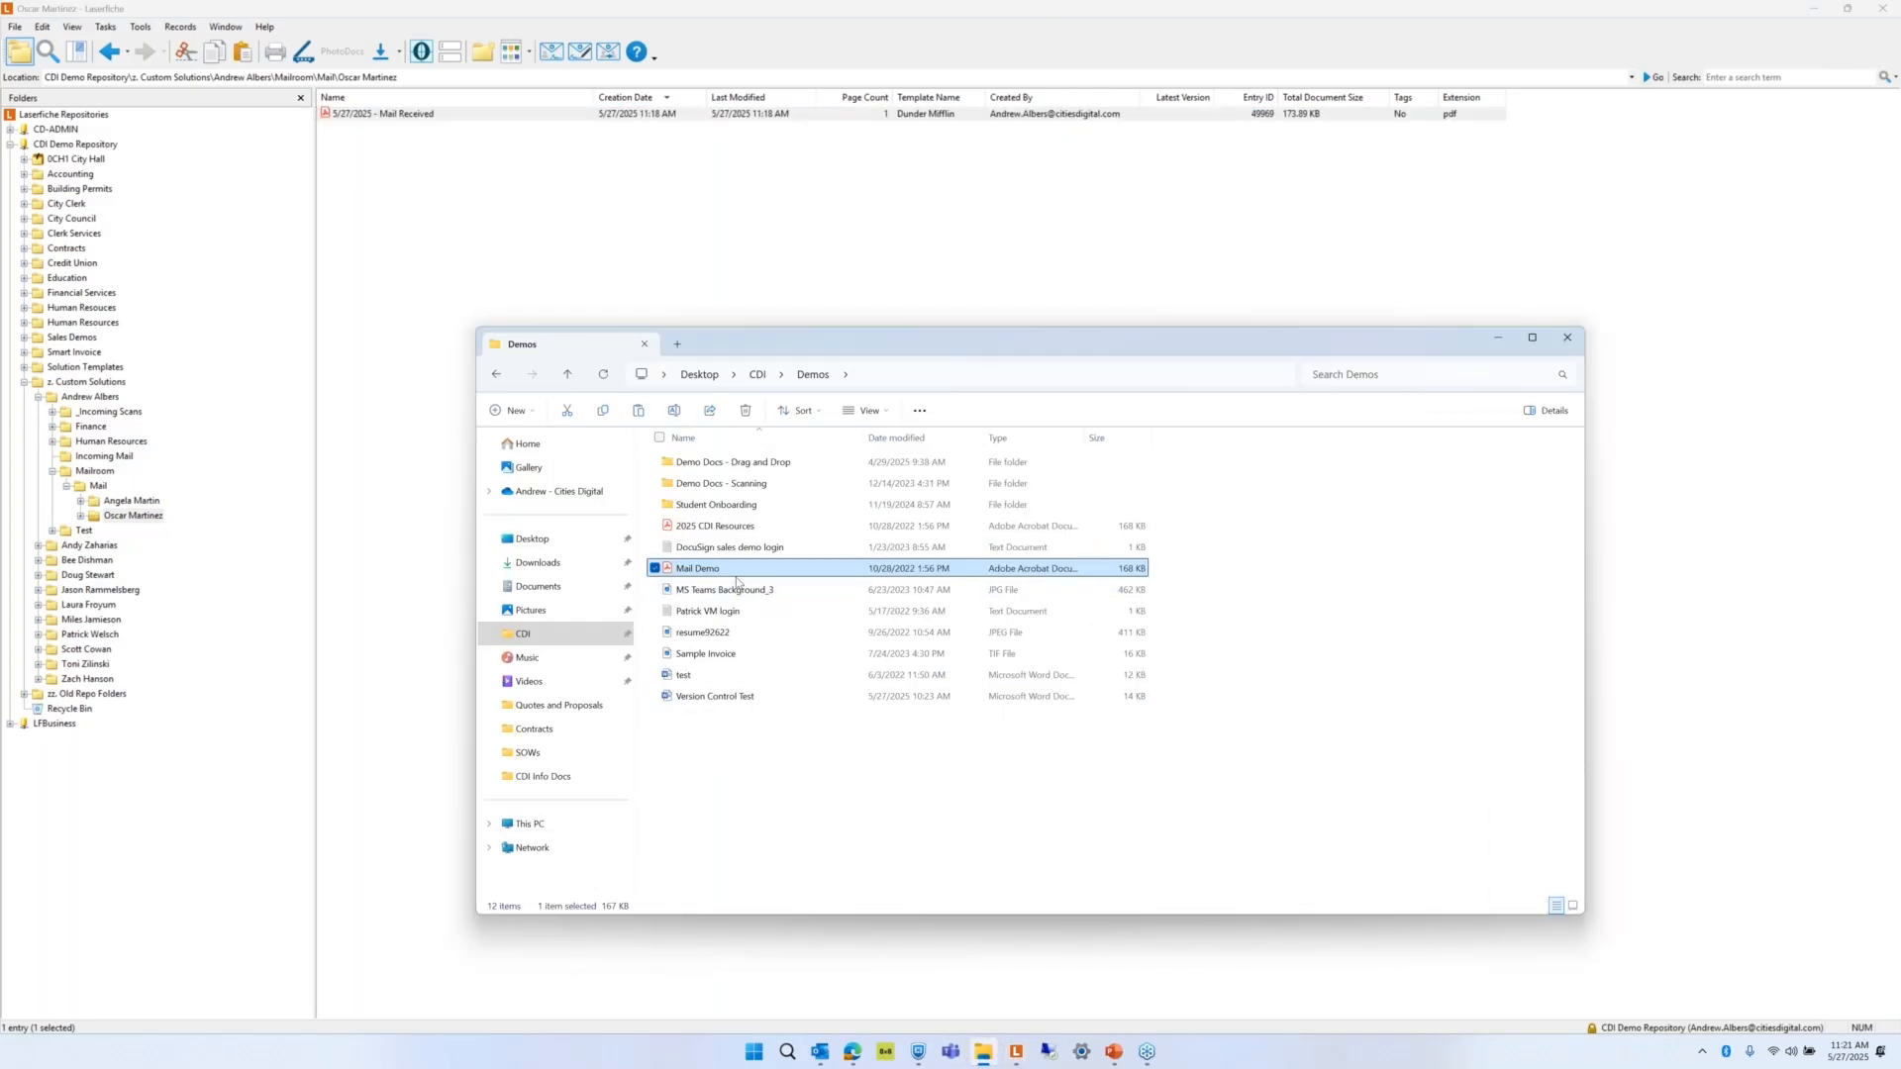
pyautogui.click(718, 526)
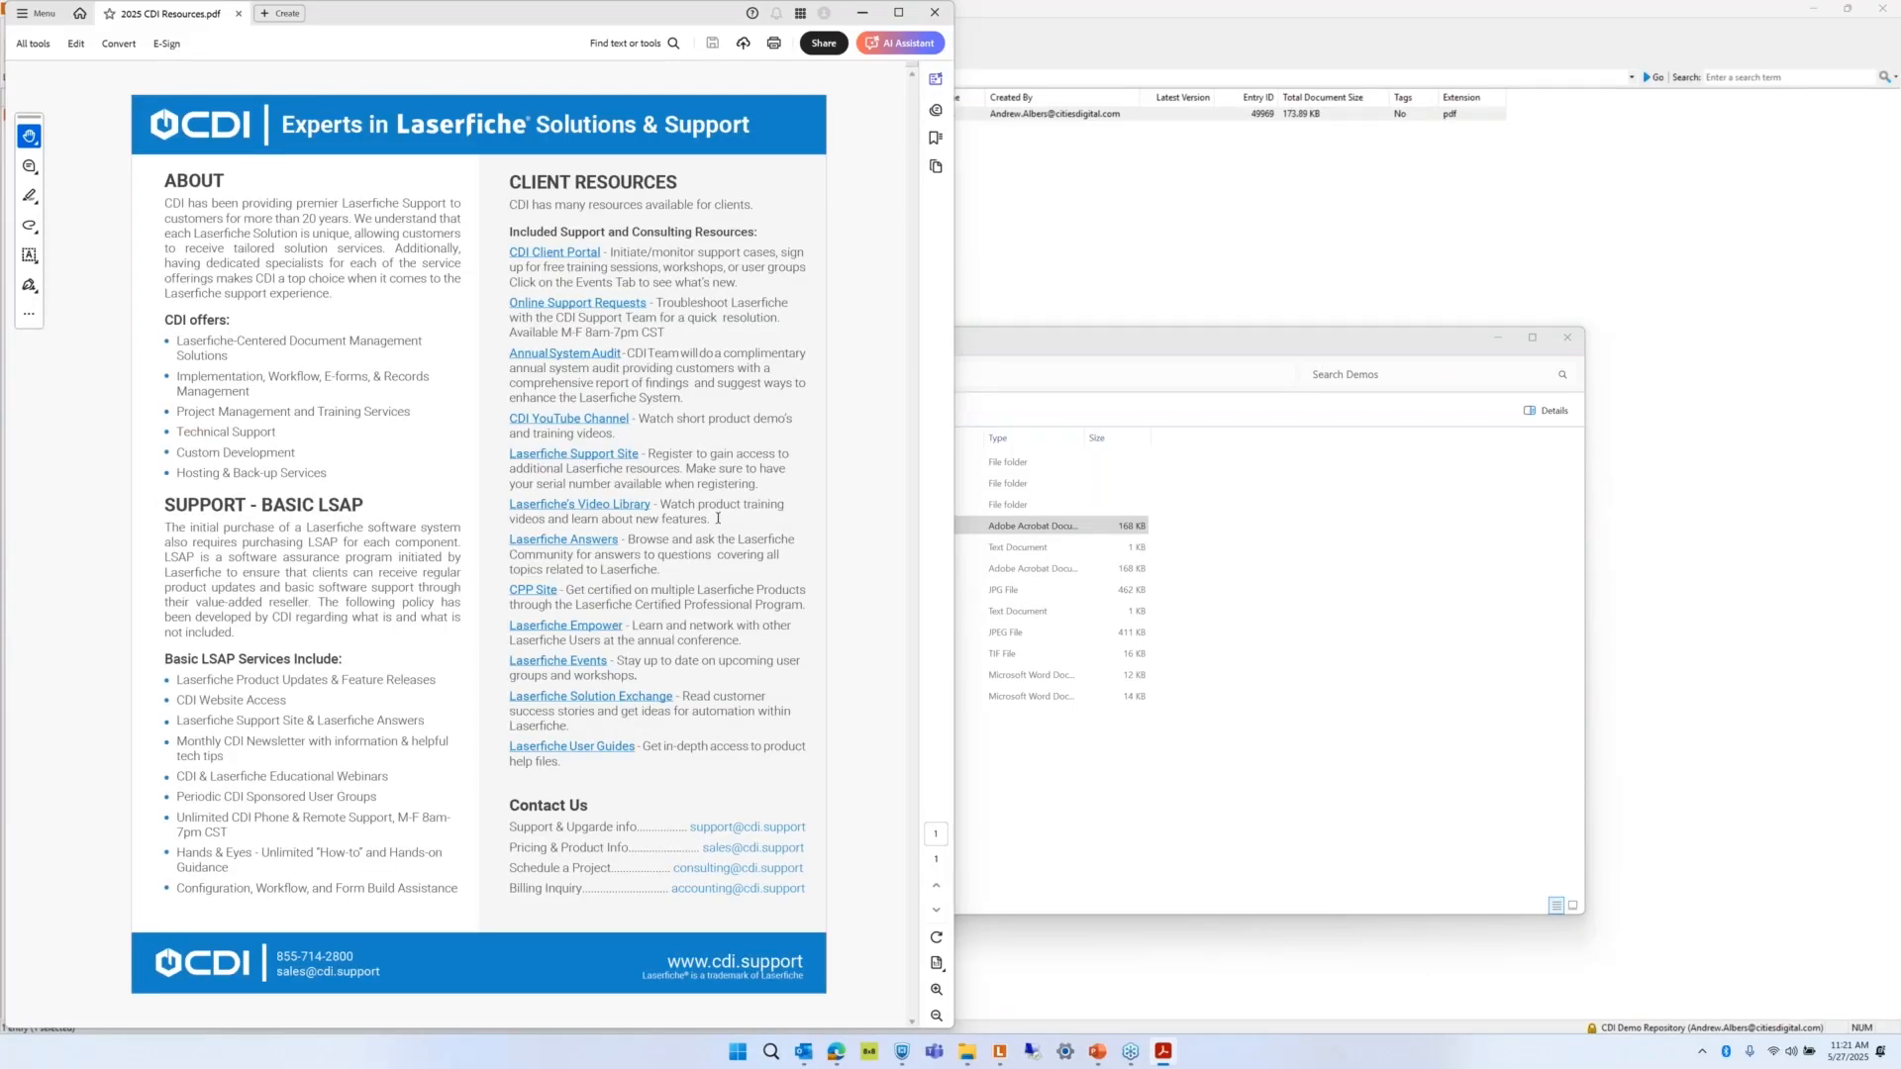
pyautogui.click(1494, 339)
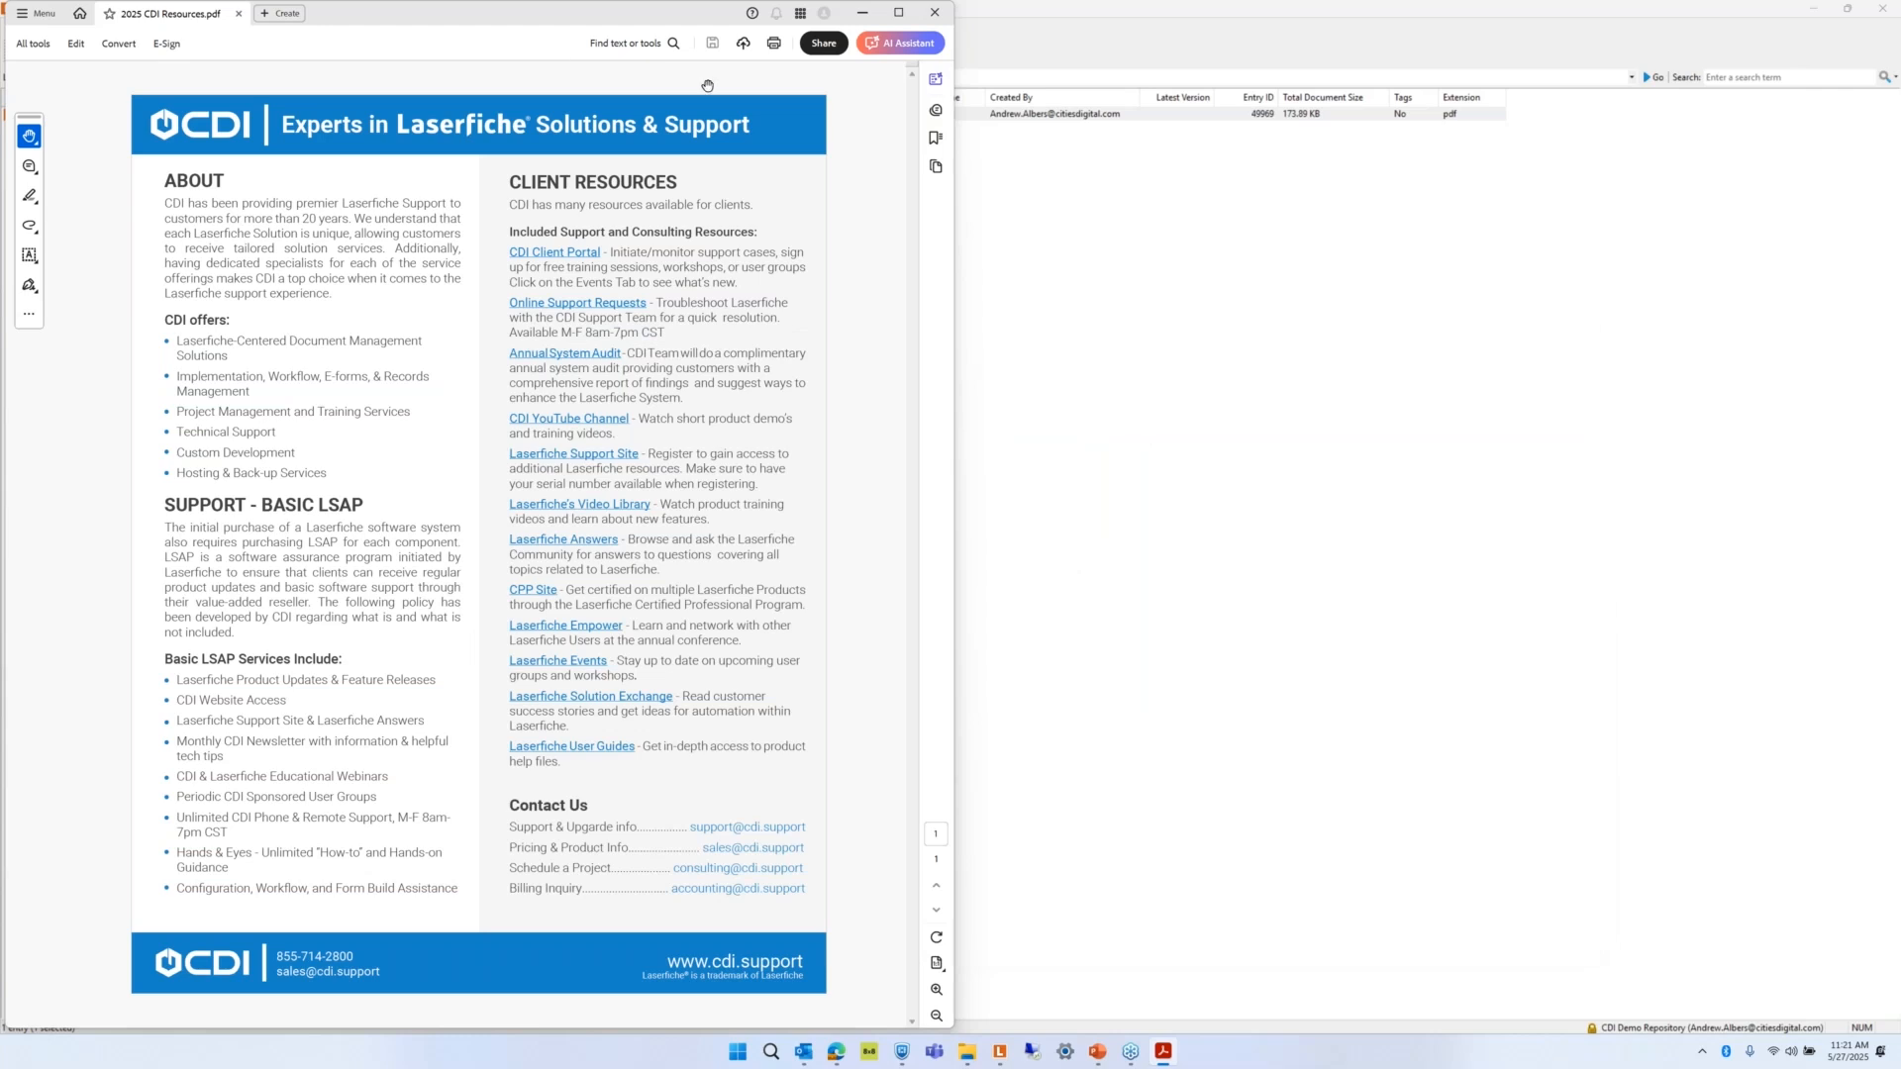
# Print the PDF to the Laserfiche Snapshot printer and bring up the Snapshot import window.
pyautogui.click(774, 43)
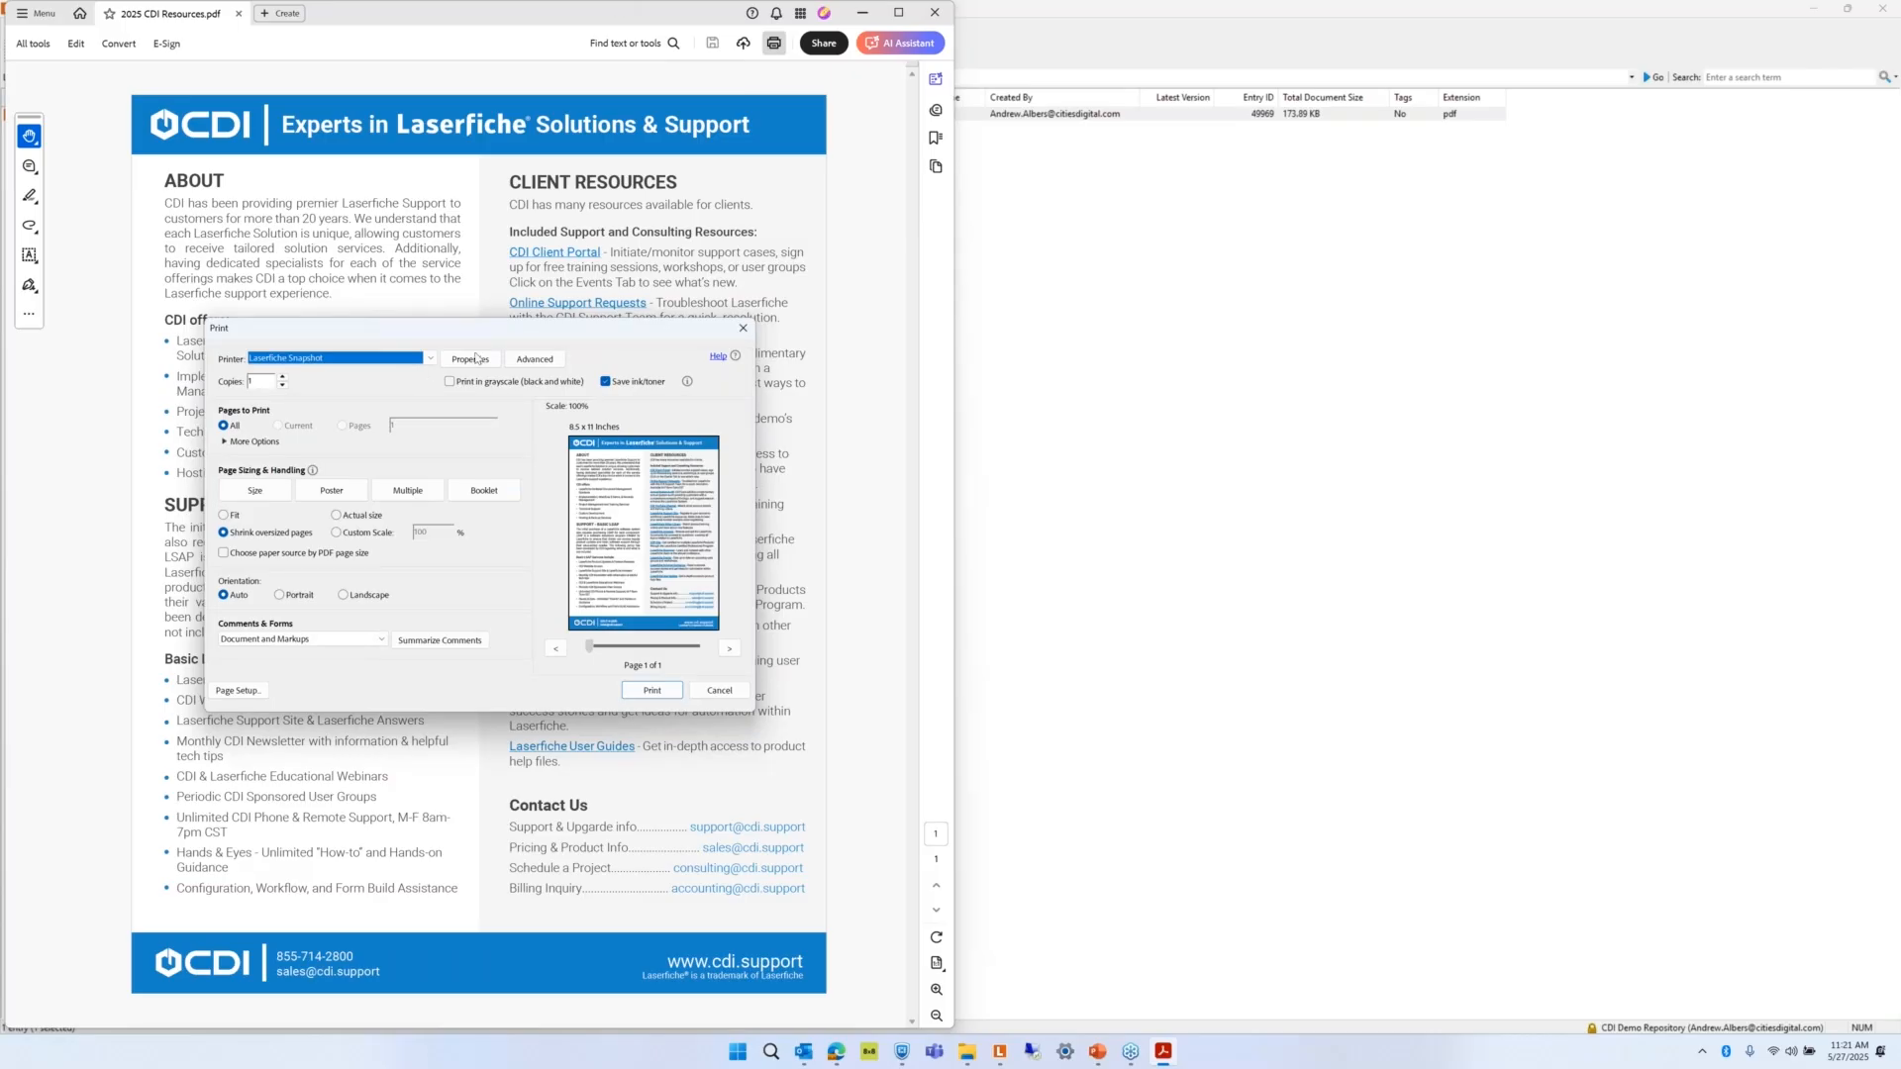
pyautogui.click(429, 358)
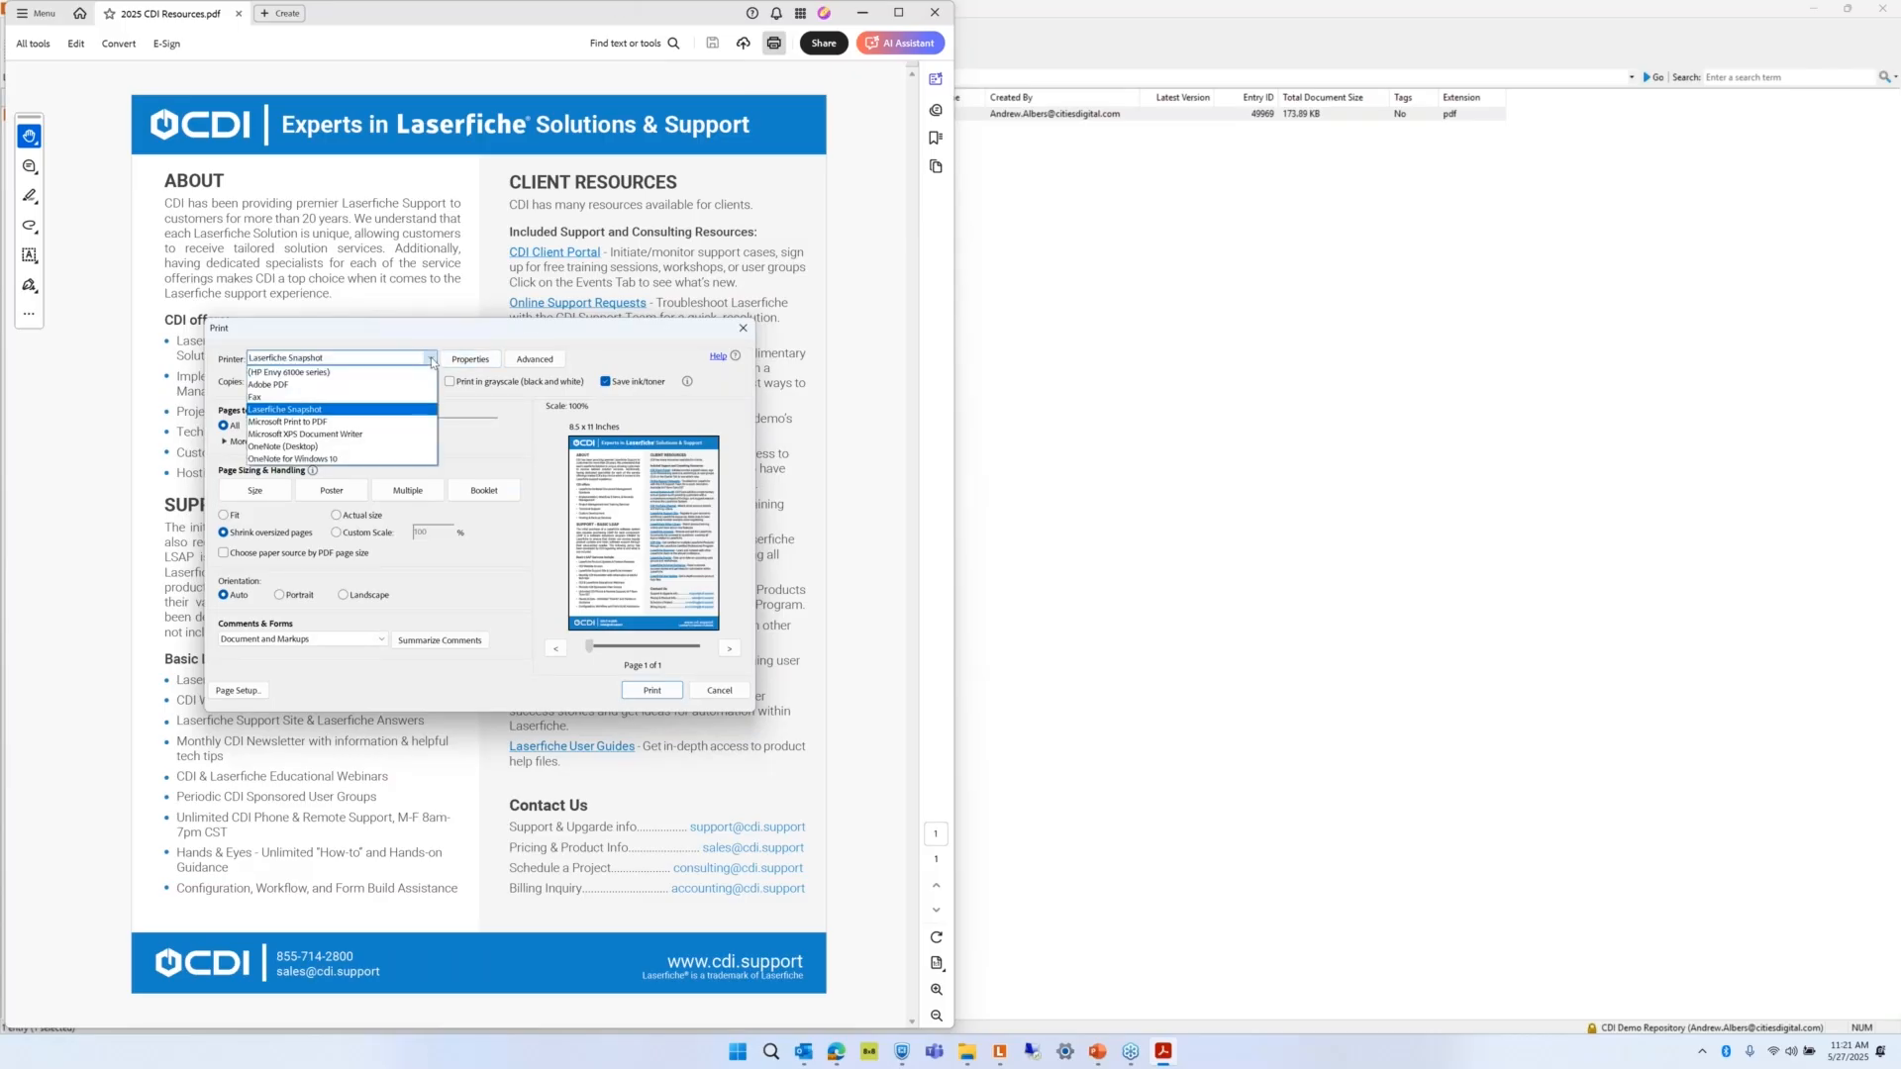
pyautogui.click(350, 409)
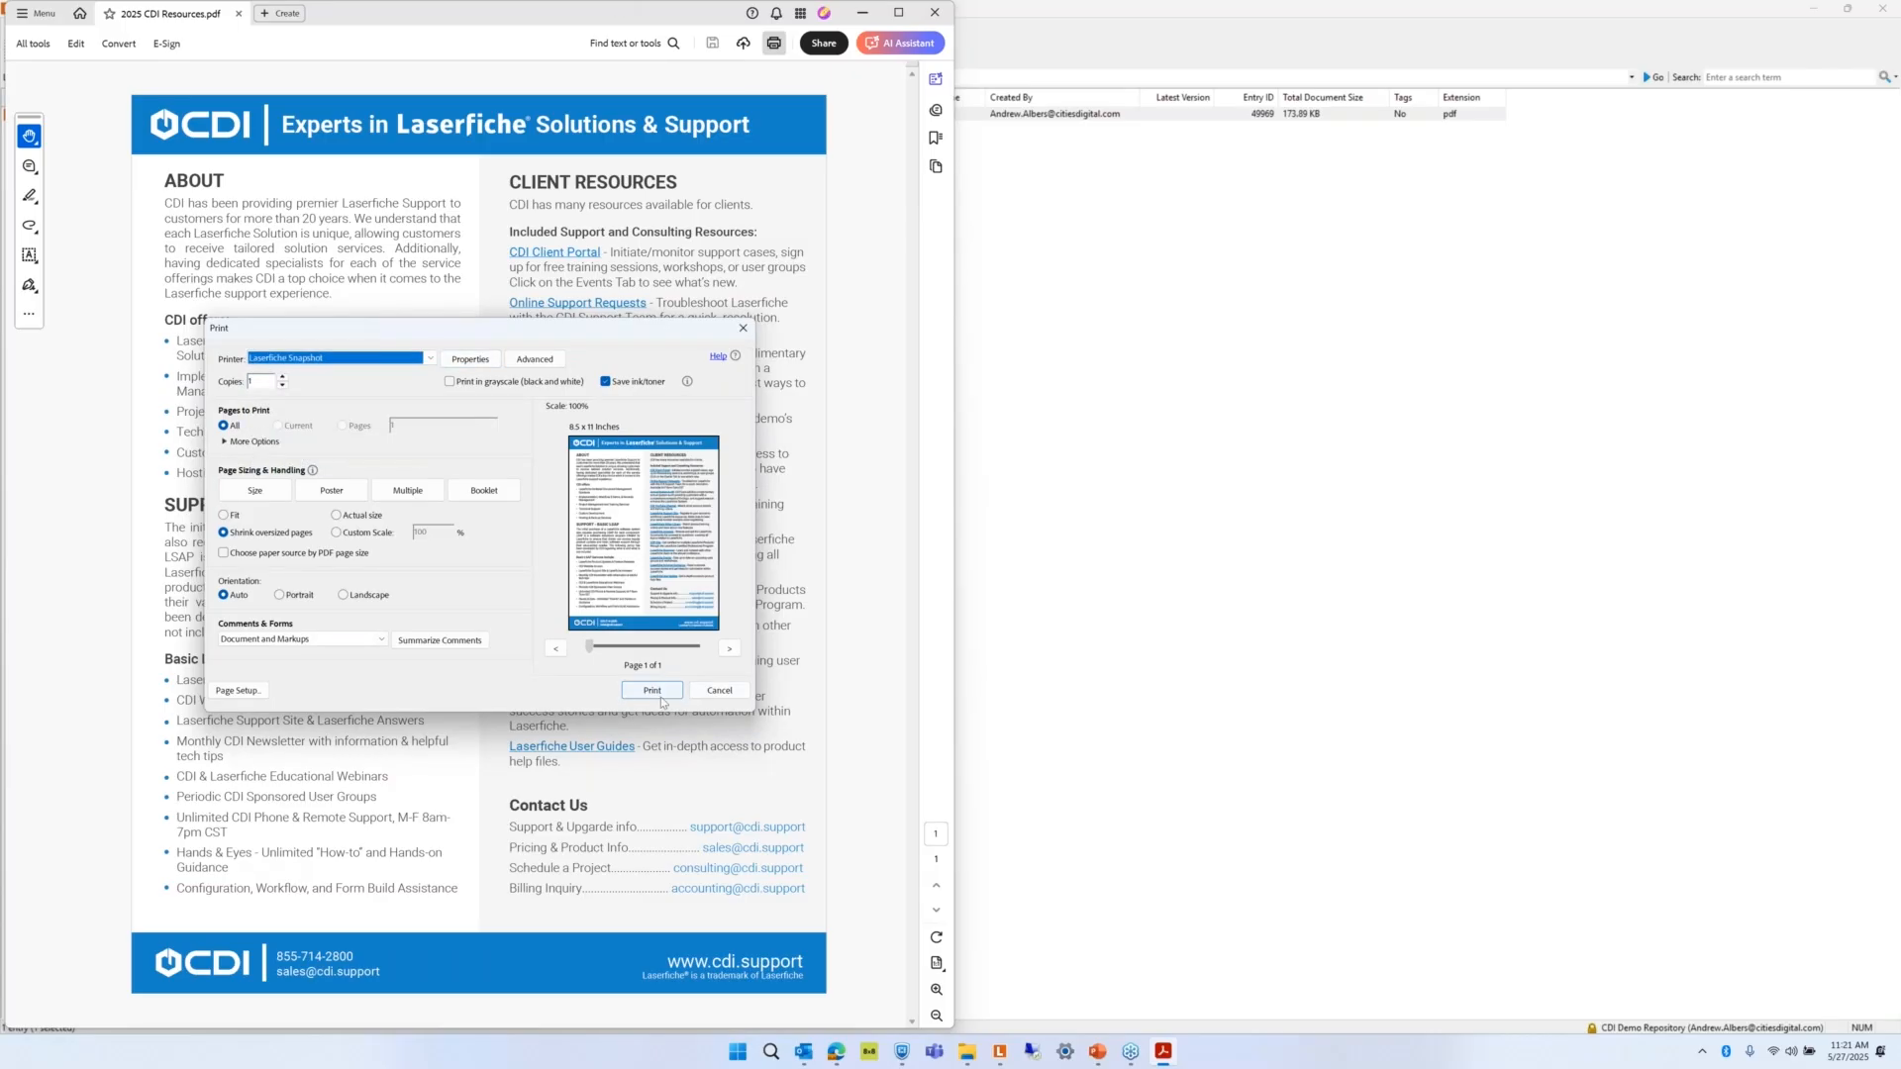
pyautogui.click(653, 690)
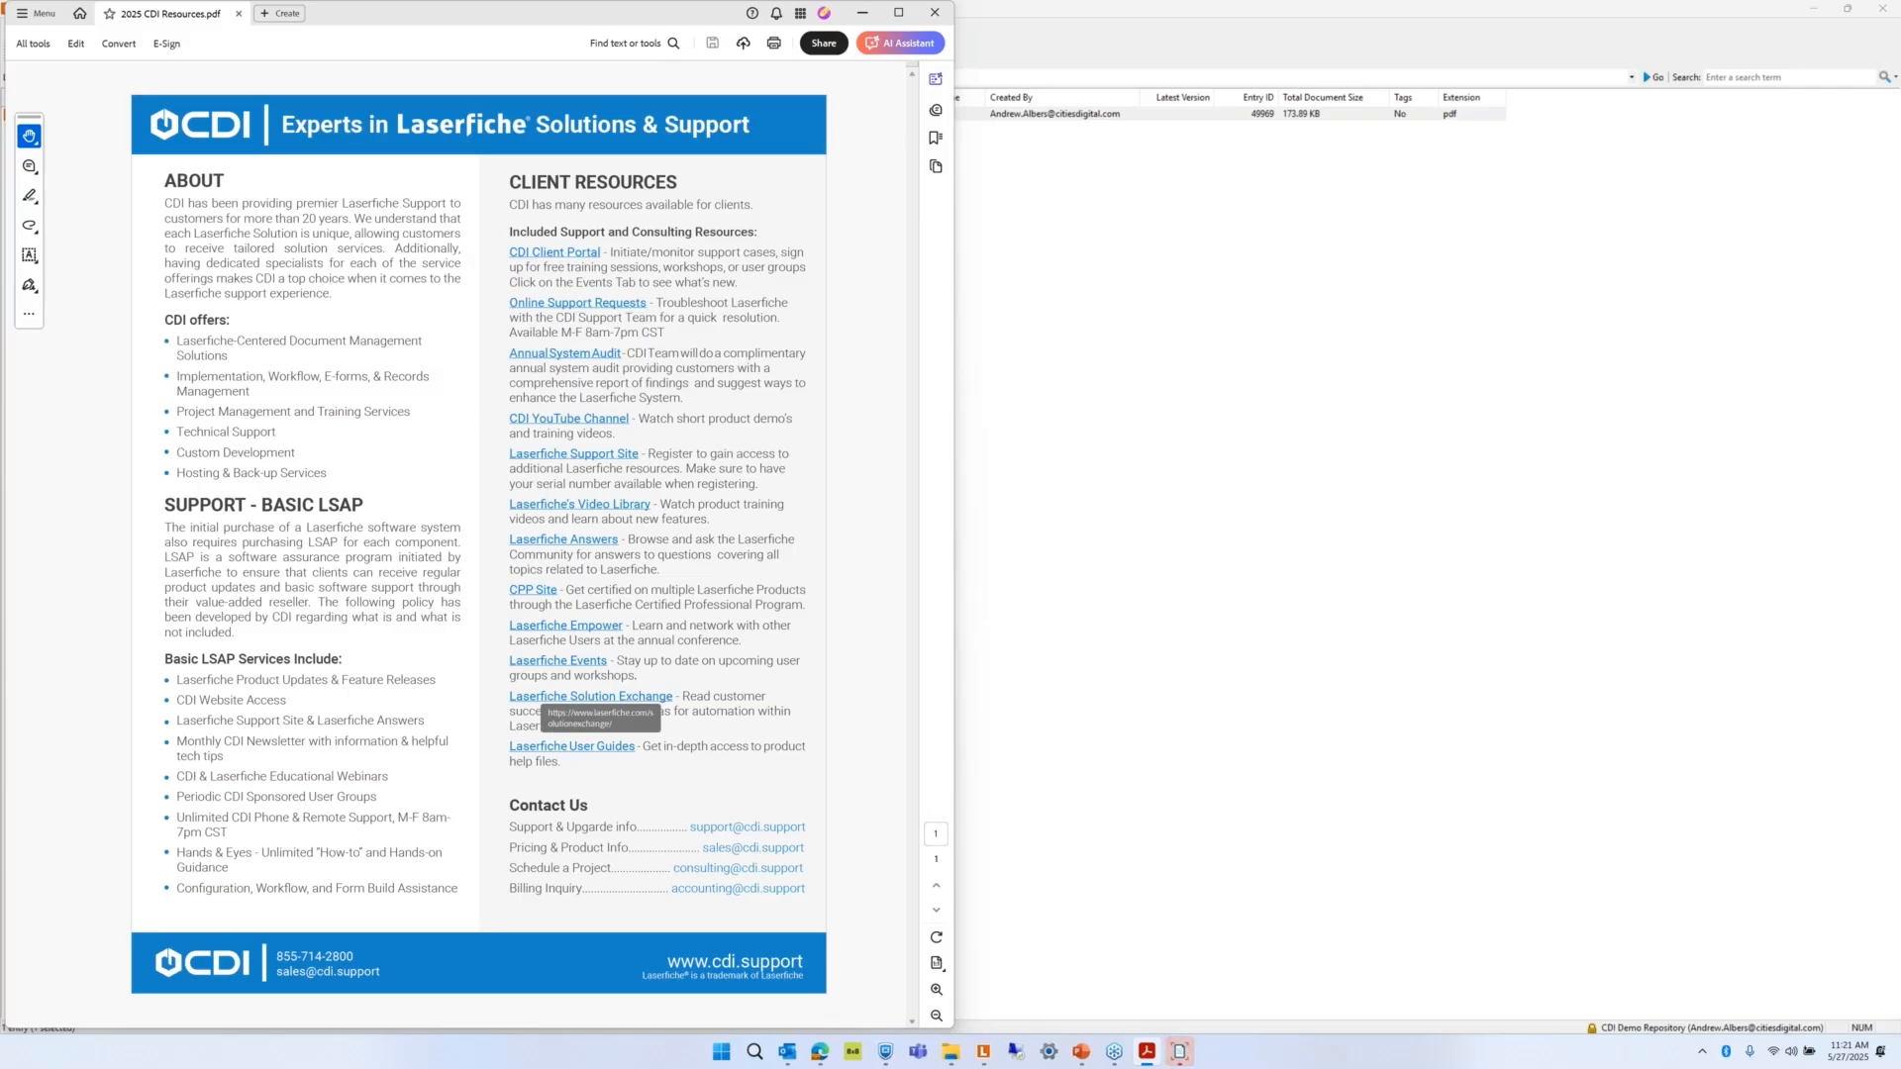
pyautogui.click(1179, 1053)
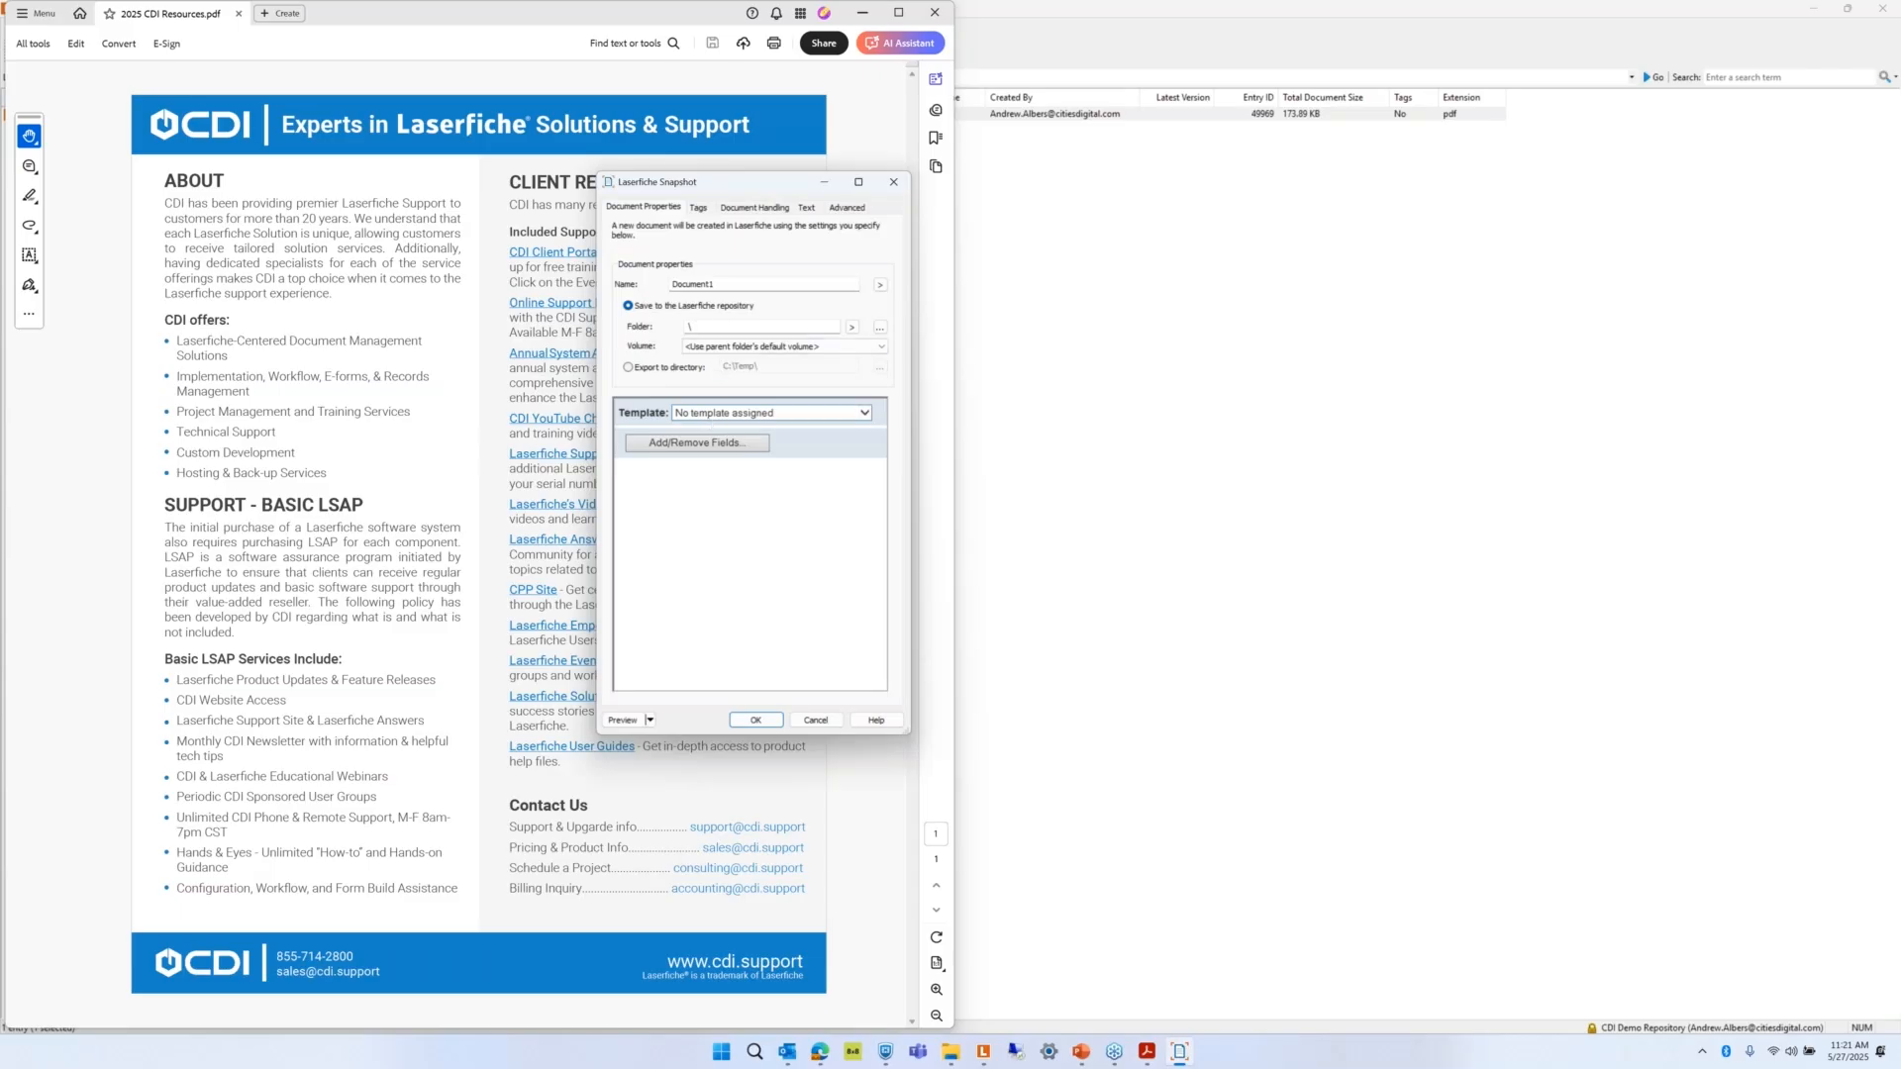
# Name the new document "Snapshot Demo" and set its destination to the signed-in user's personal folder under z. Custom Solutions.
pyautogui.moveTo(713, 285); pyautogui.dragTo(652, 287)
pyautogui.write('Snapshot Demo')
pyautogui.click(880, 327)
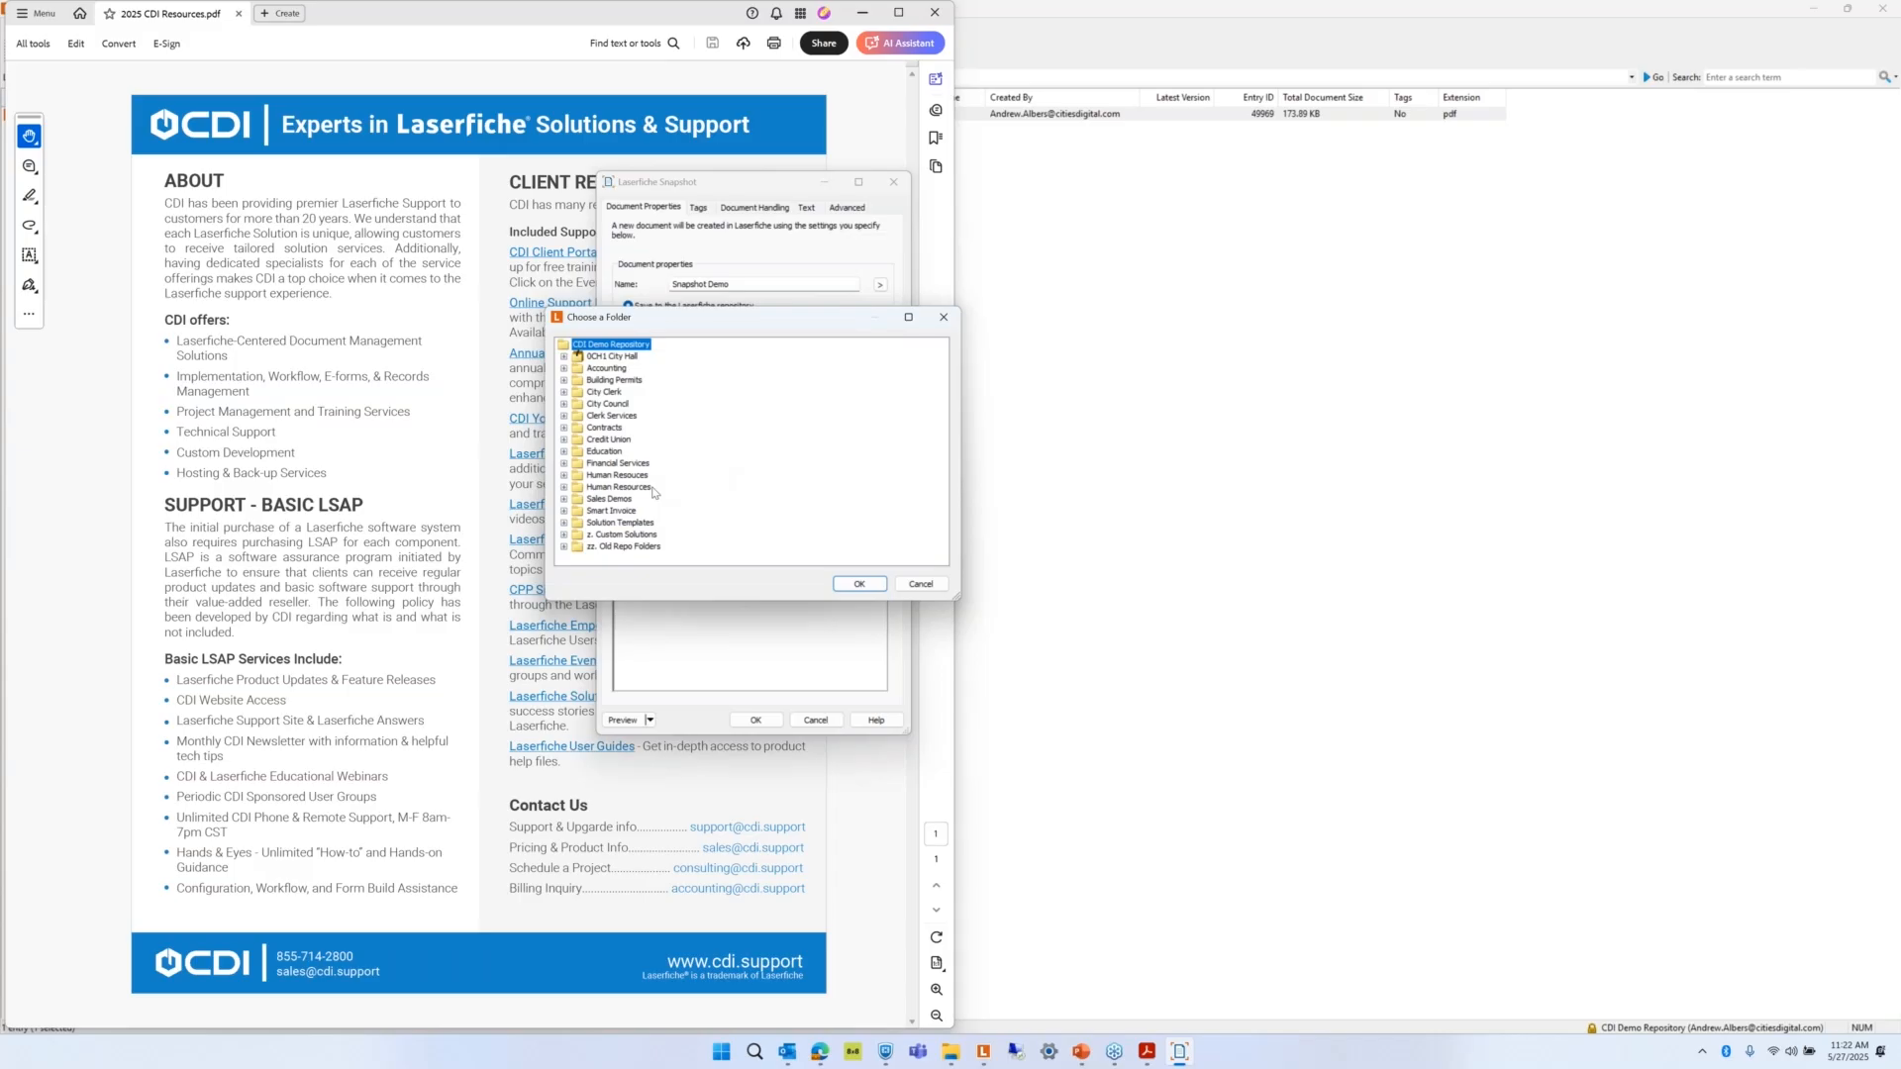
pyautogui.doubleClick(624, 534)
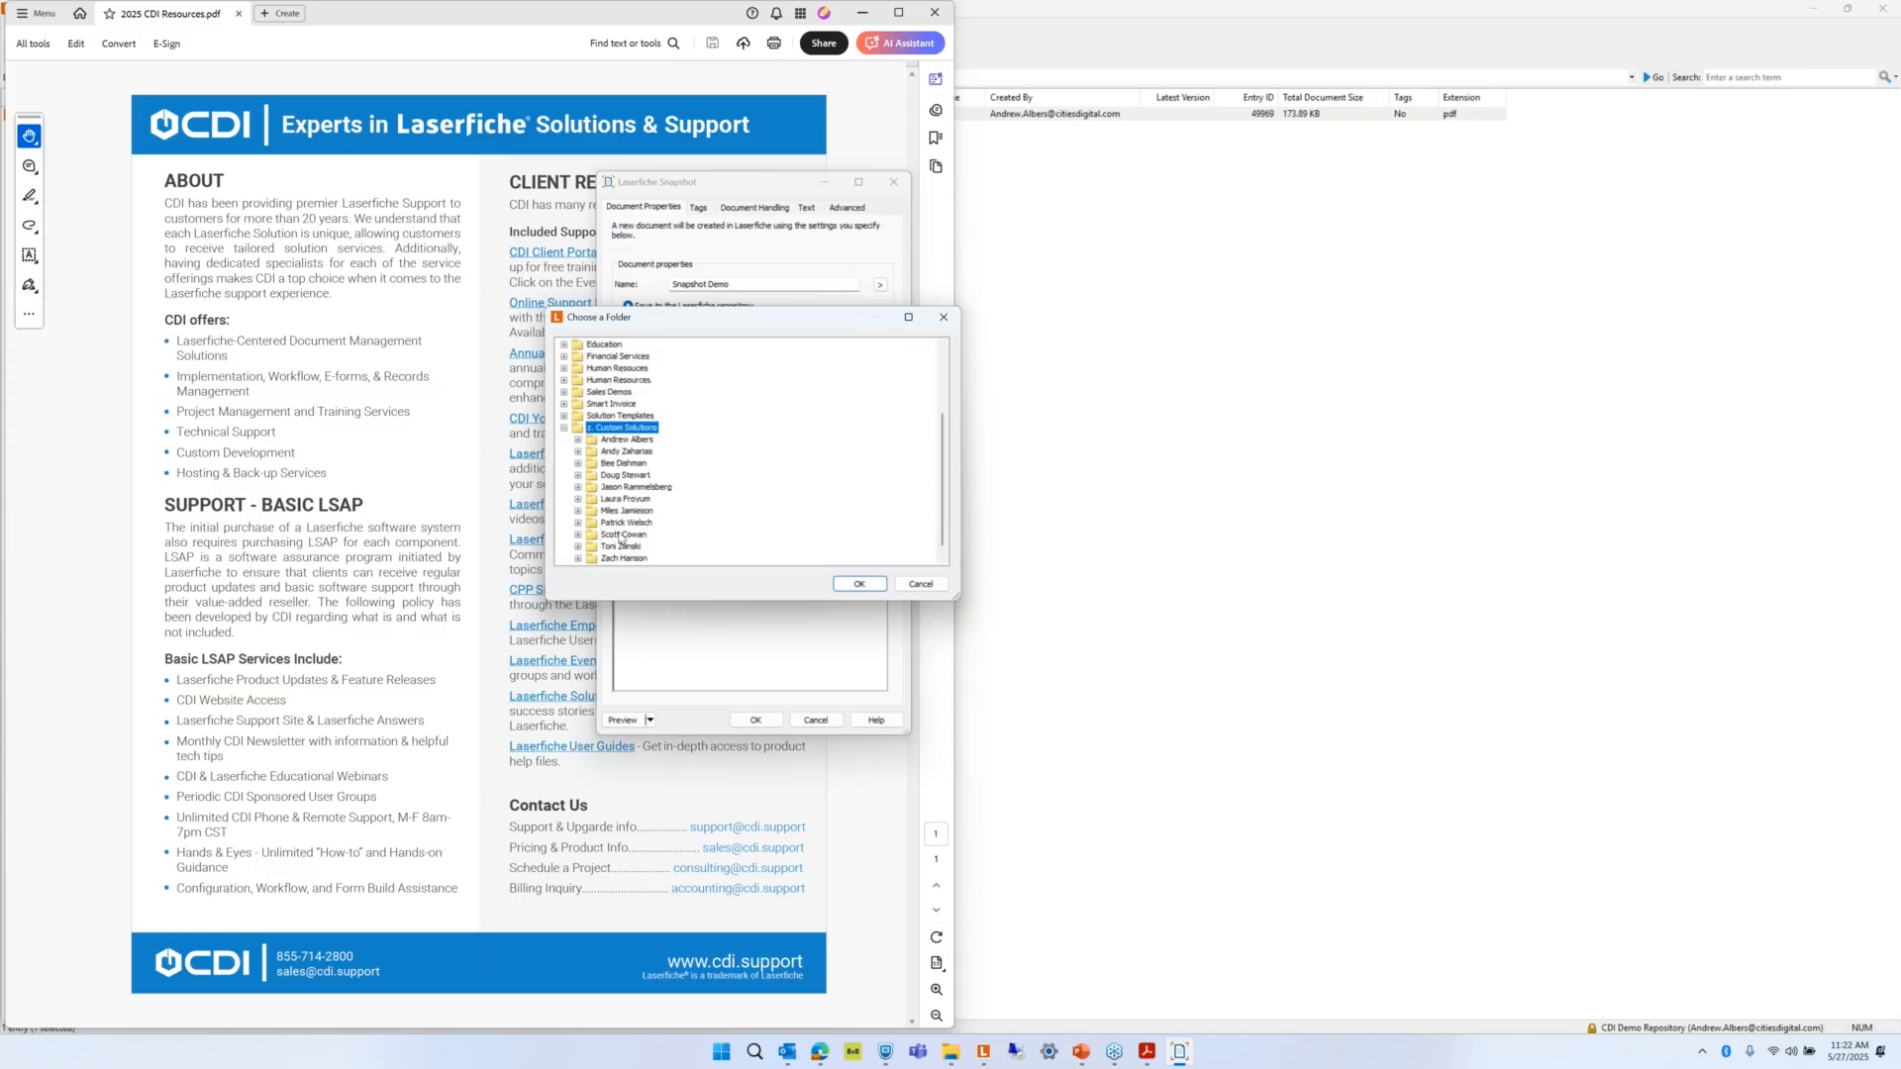
pyautogui.doubleClick(632, 442)
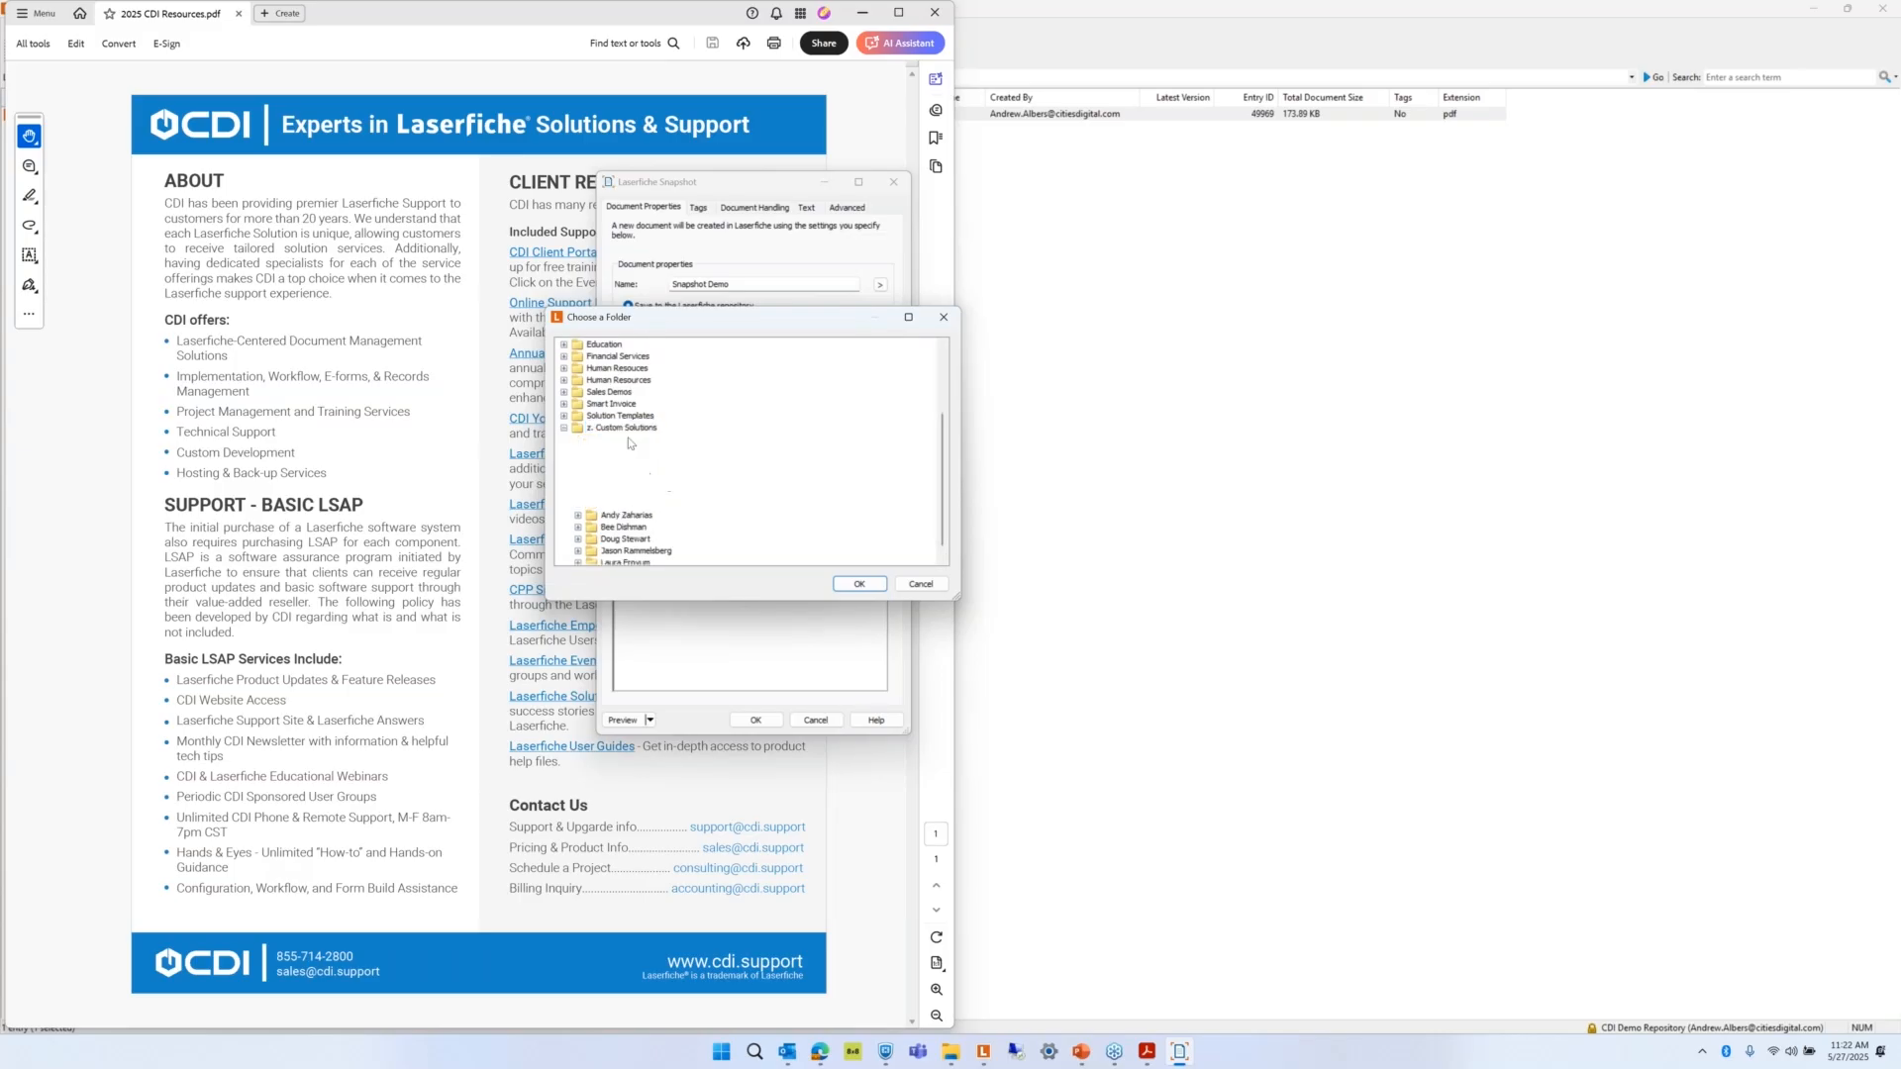
pyautogui.click(859, 584)
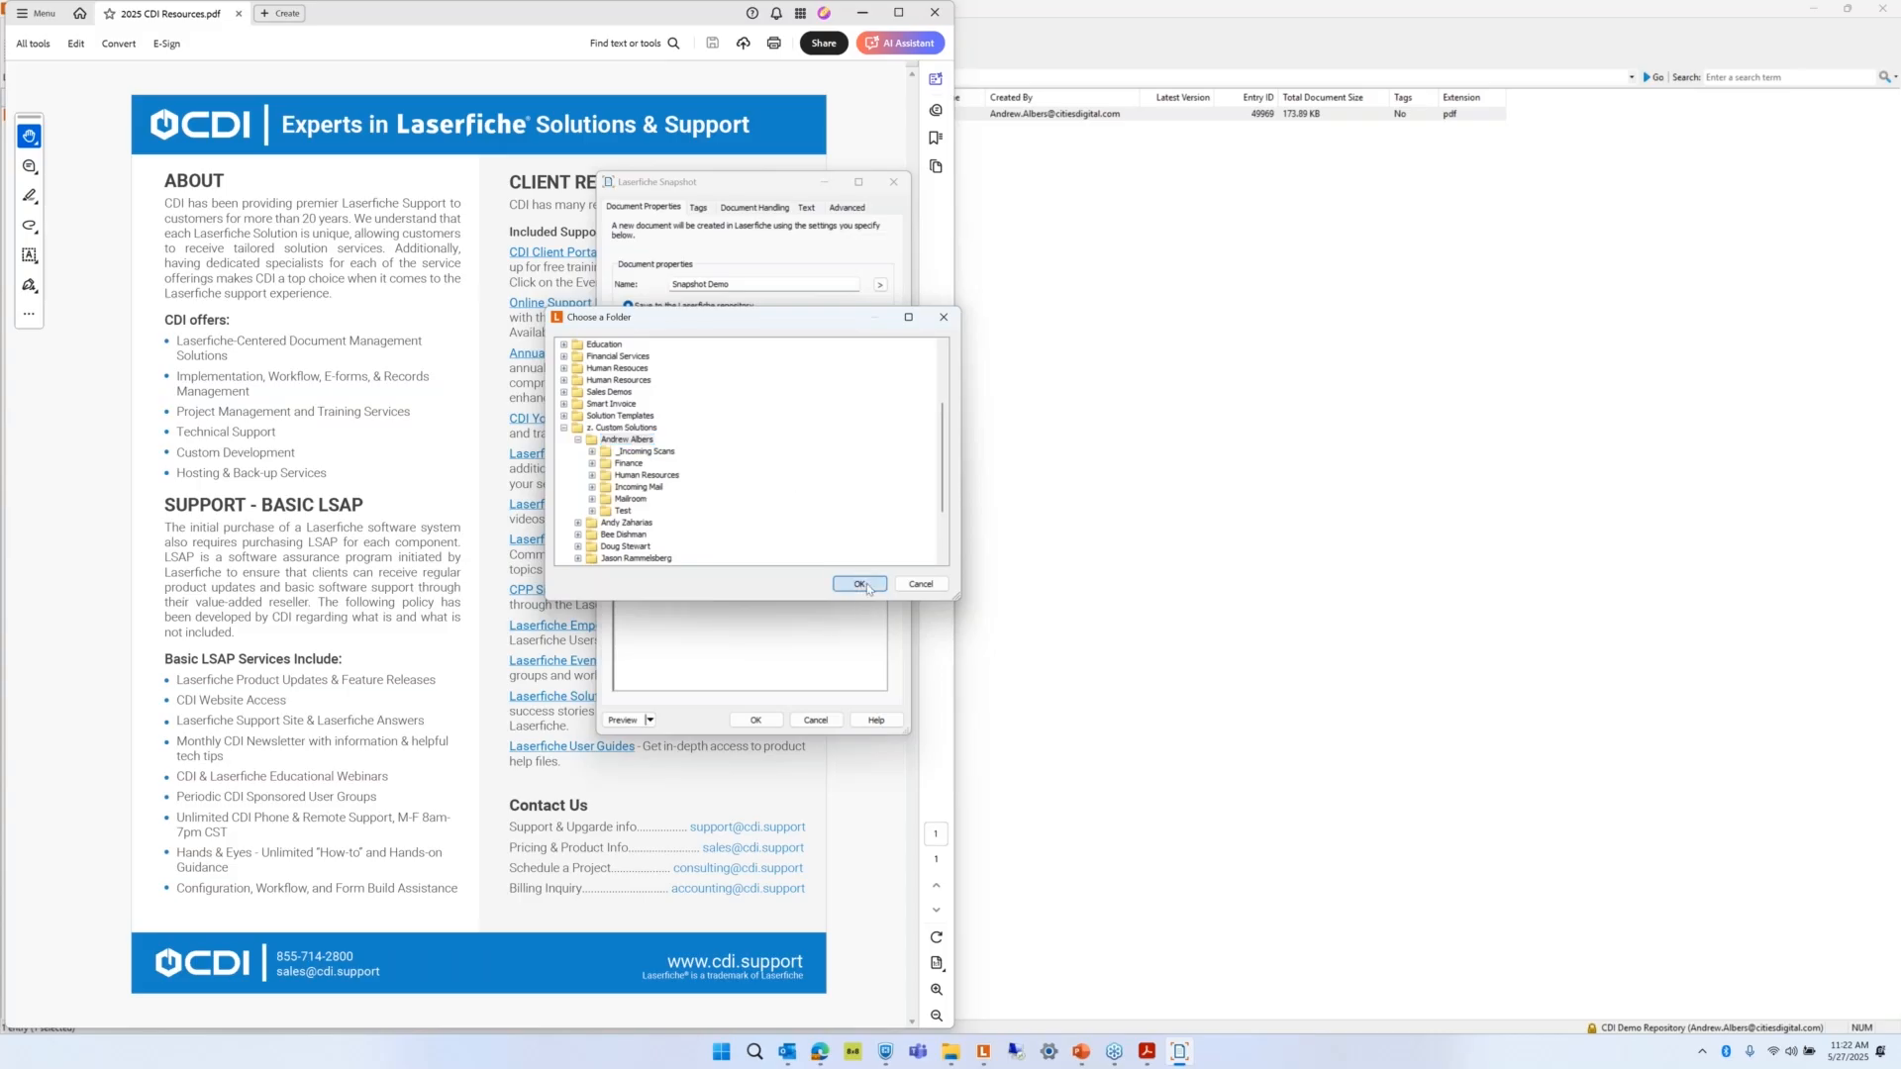
# Assign the Contract template with department "HR" and contract type "Professional Services".
pyautogui.click(779, 414)
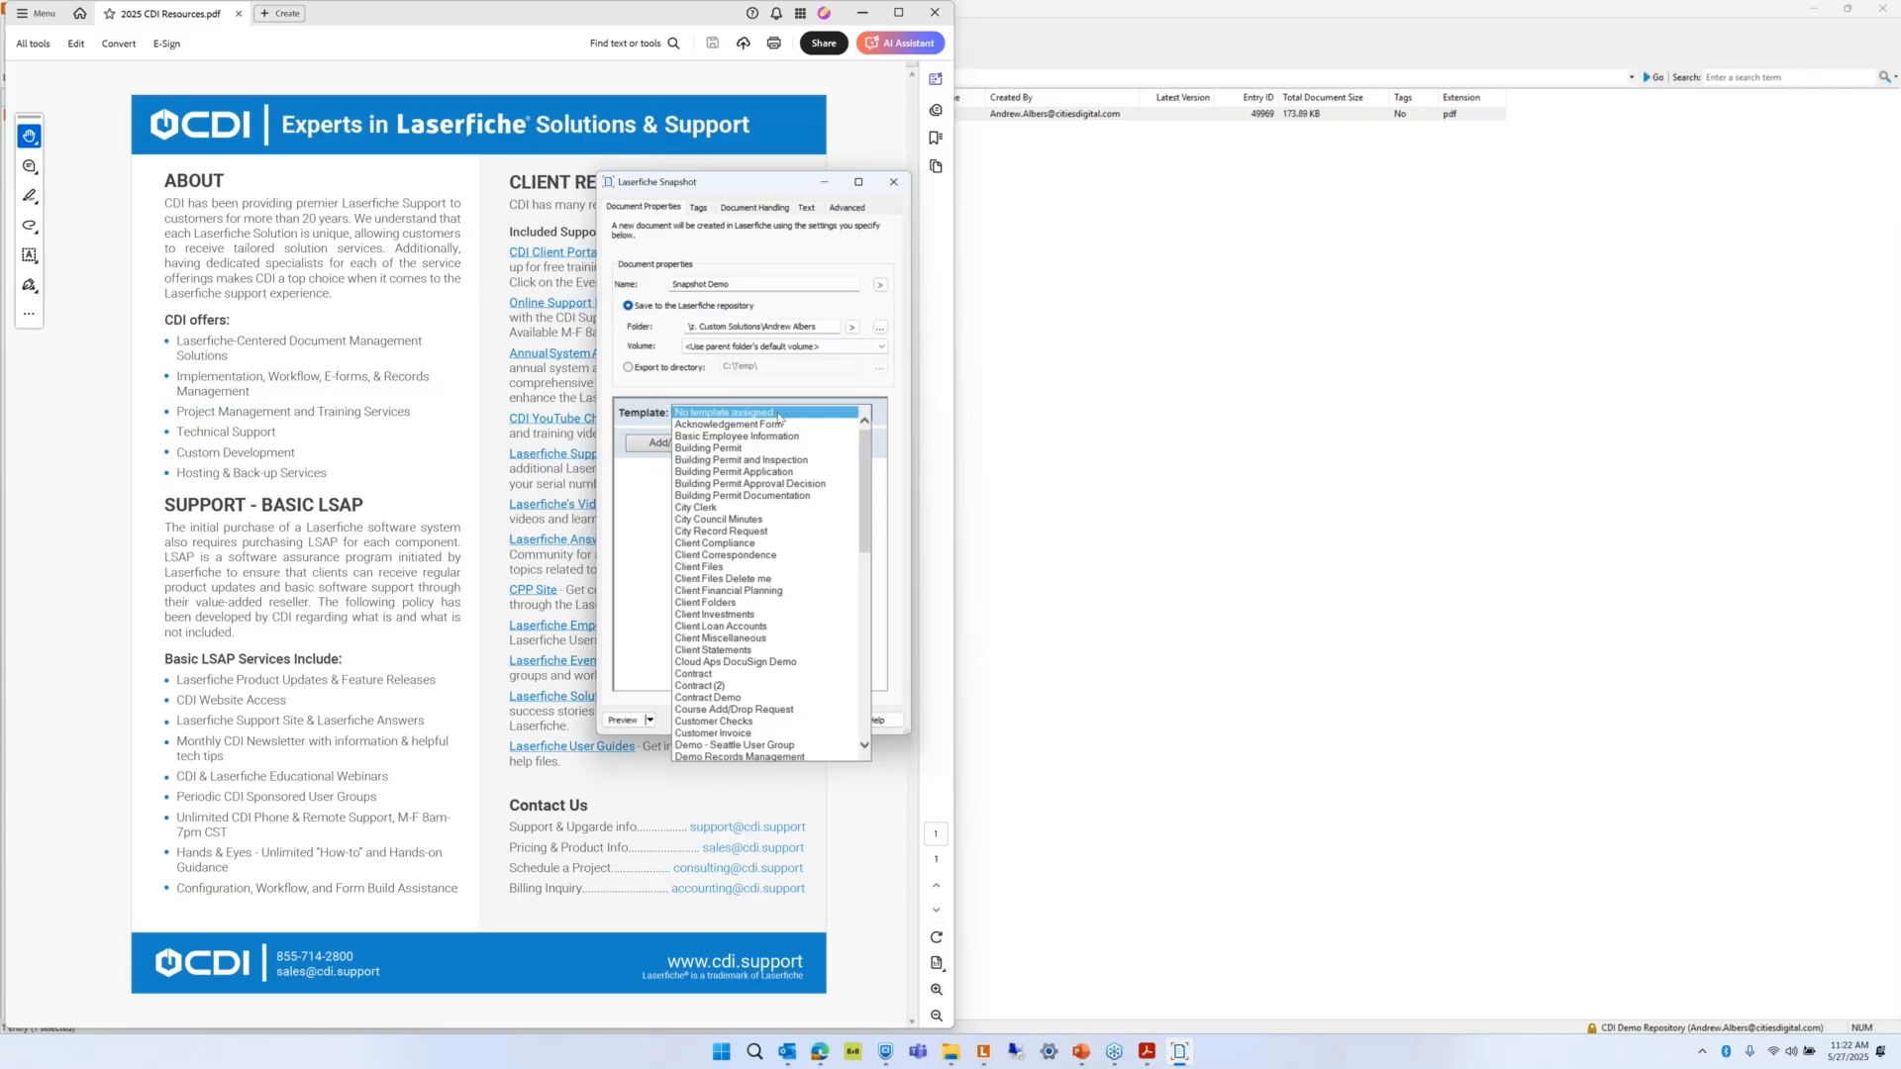
pyautogui.scroll(-2, 807, 560)
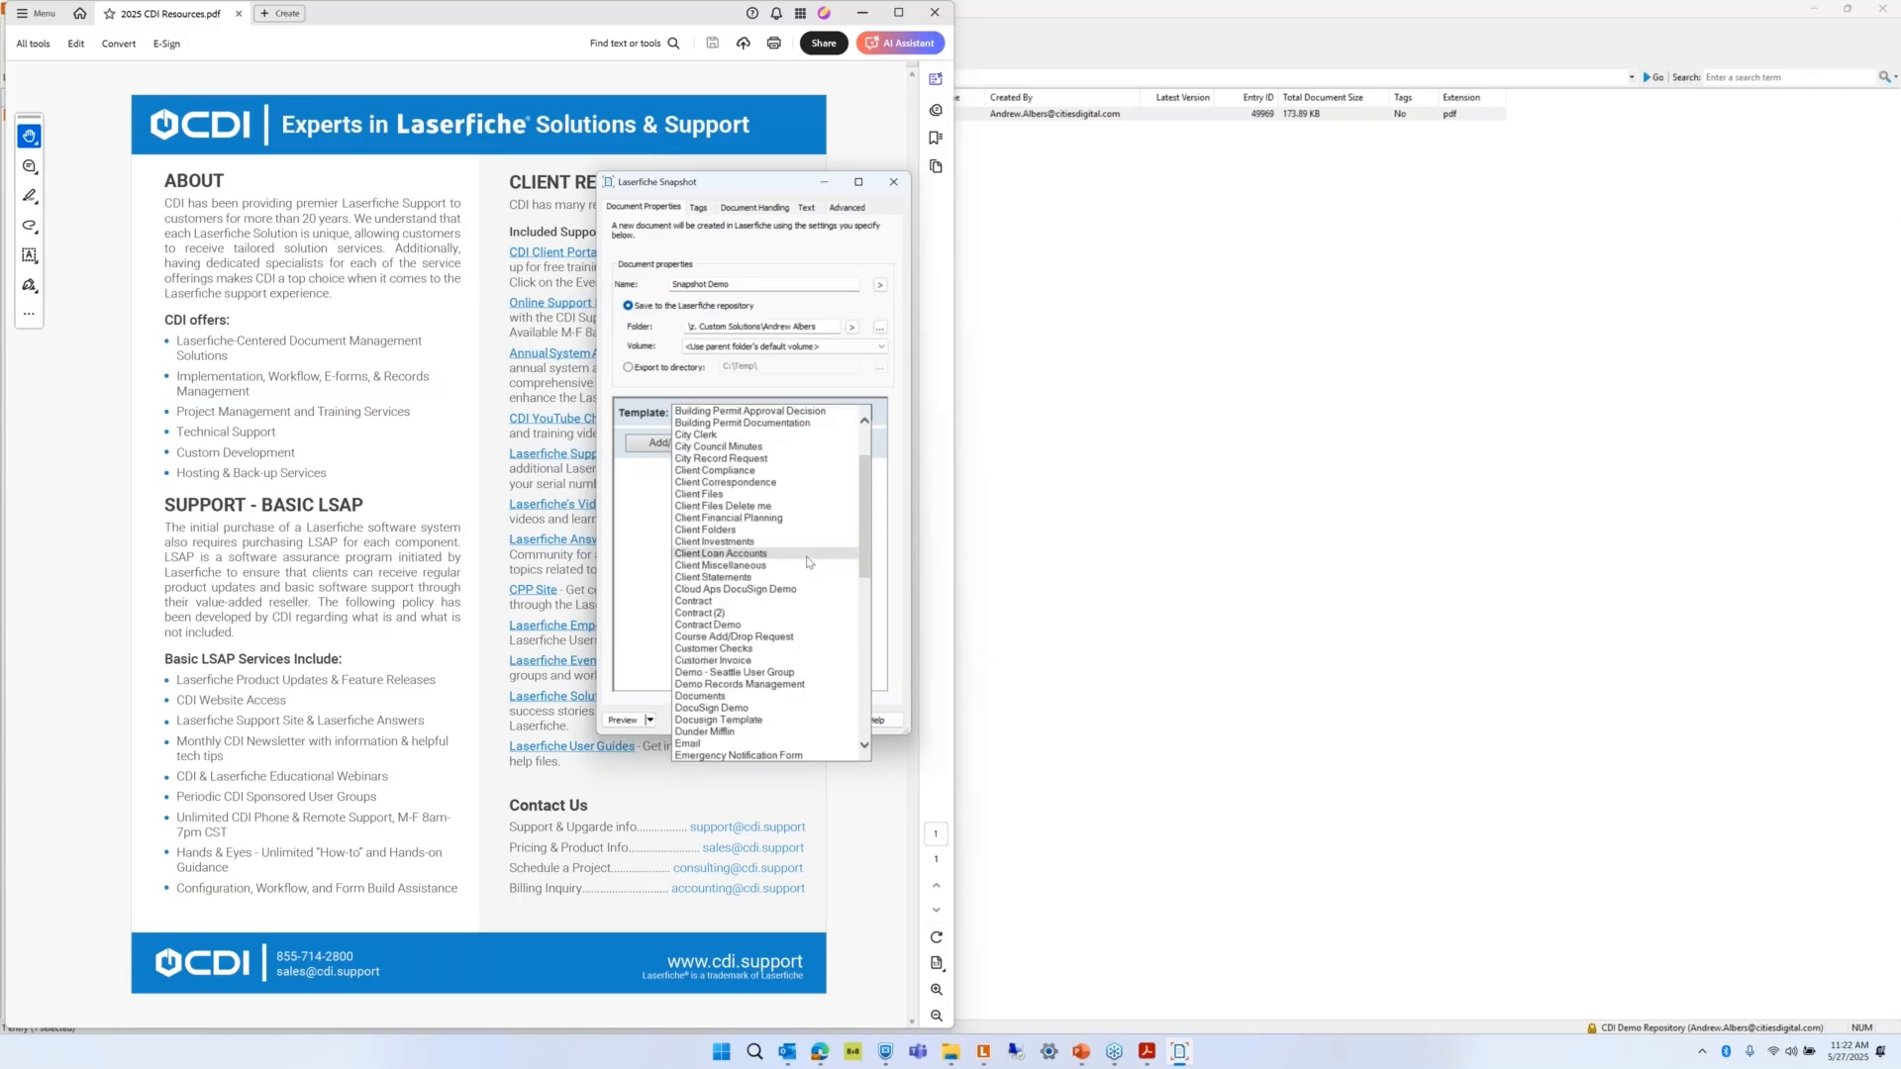
pyautogui.click(751, 602)
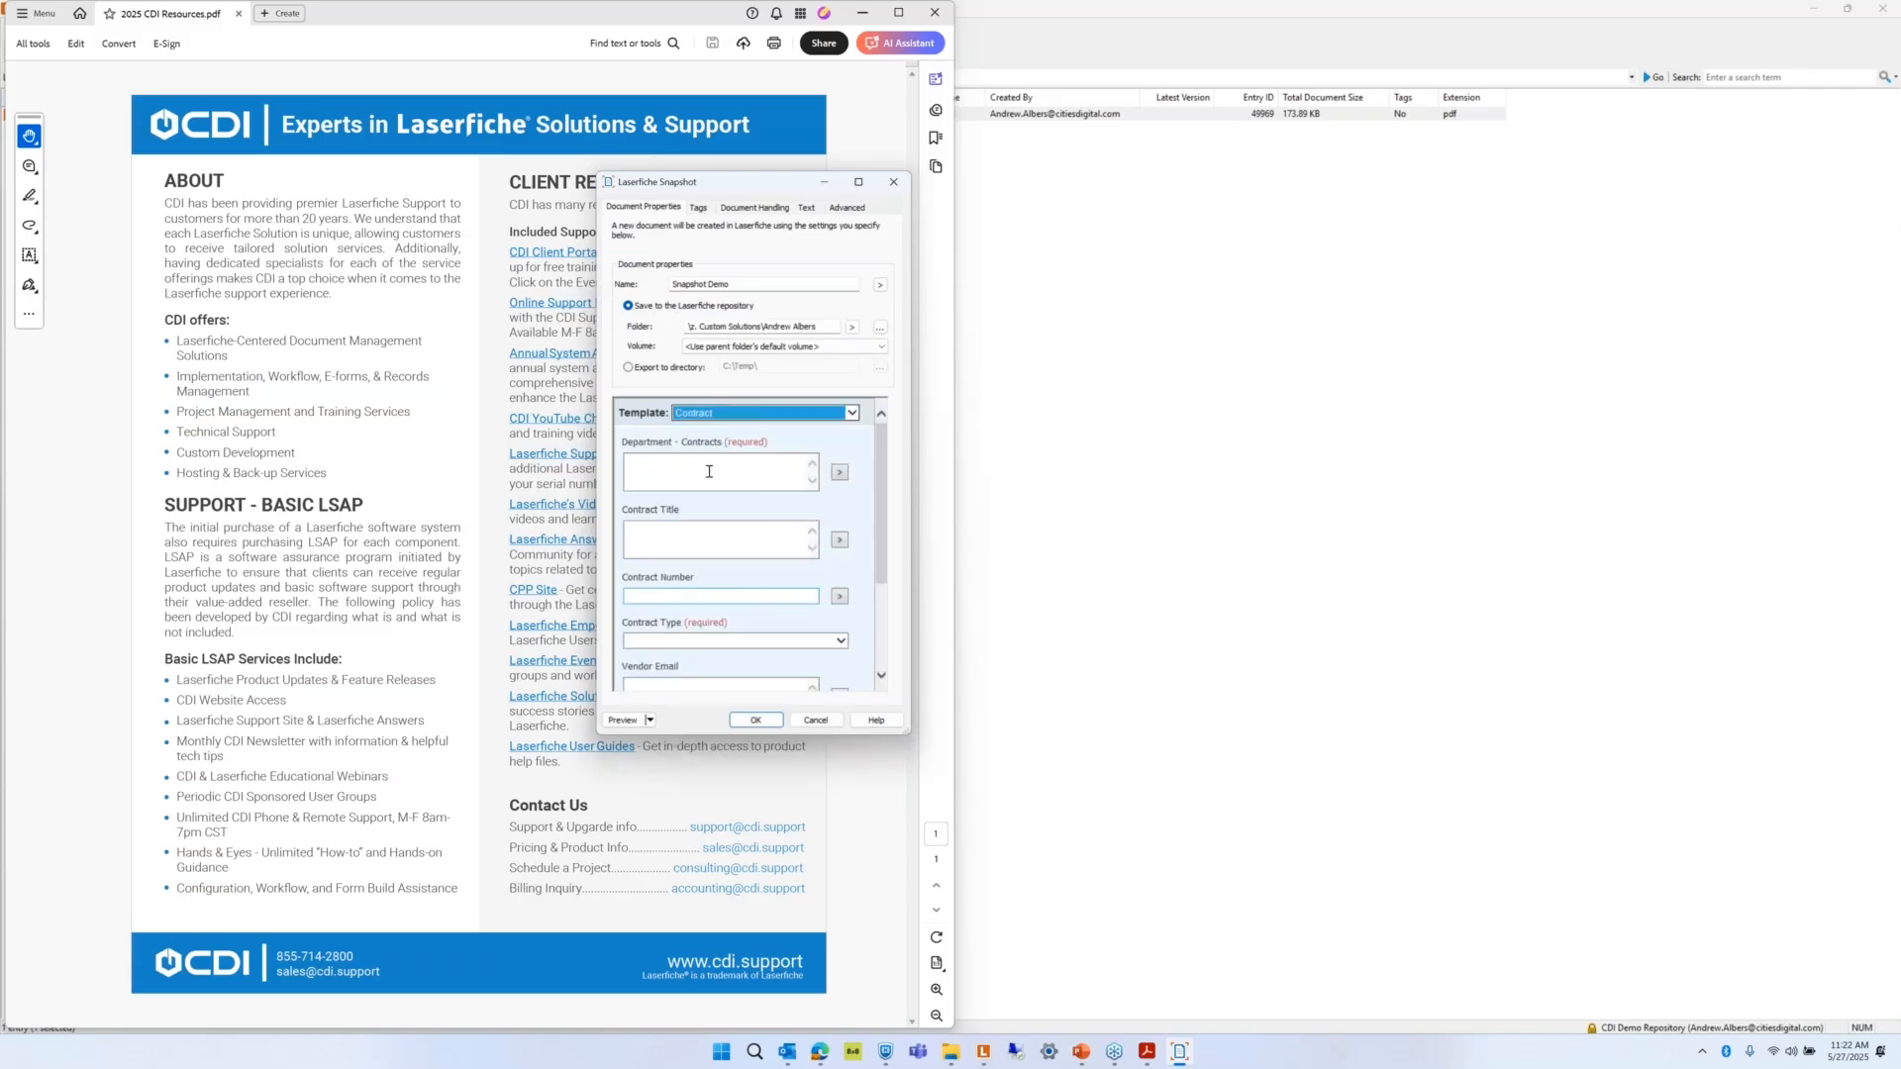
pyautogui.click(667, 467)
pyautogui.write('HR')
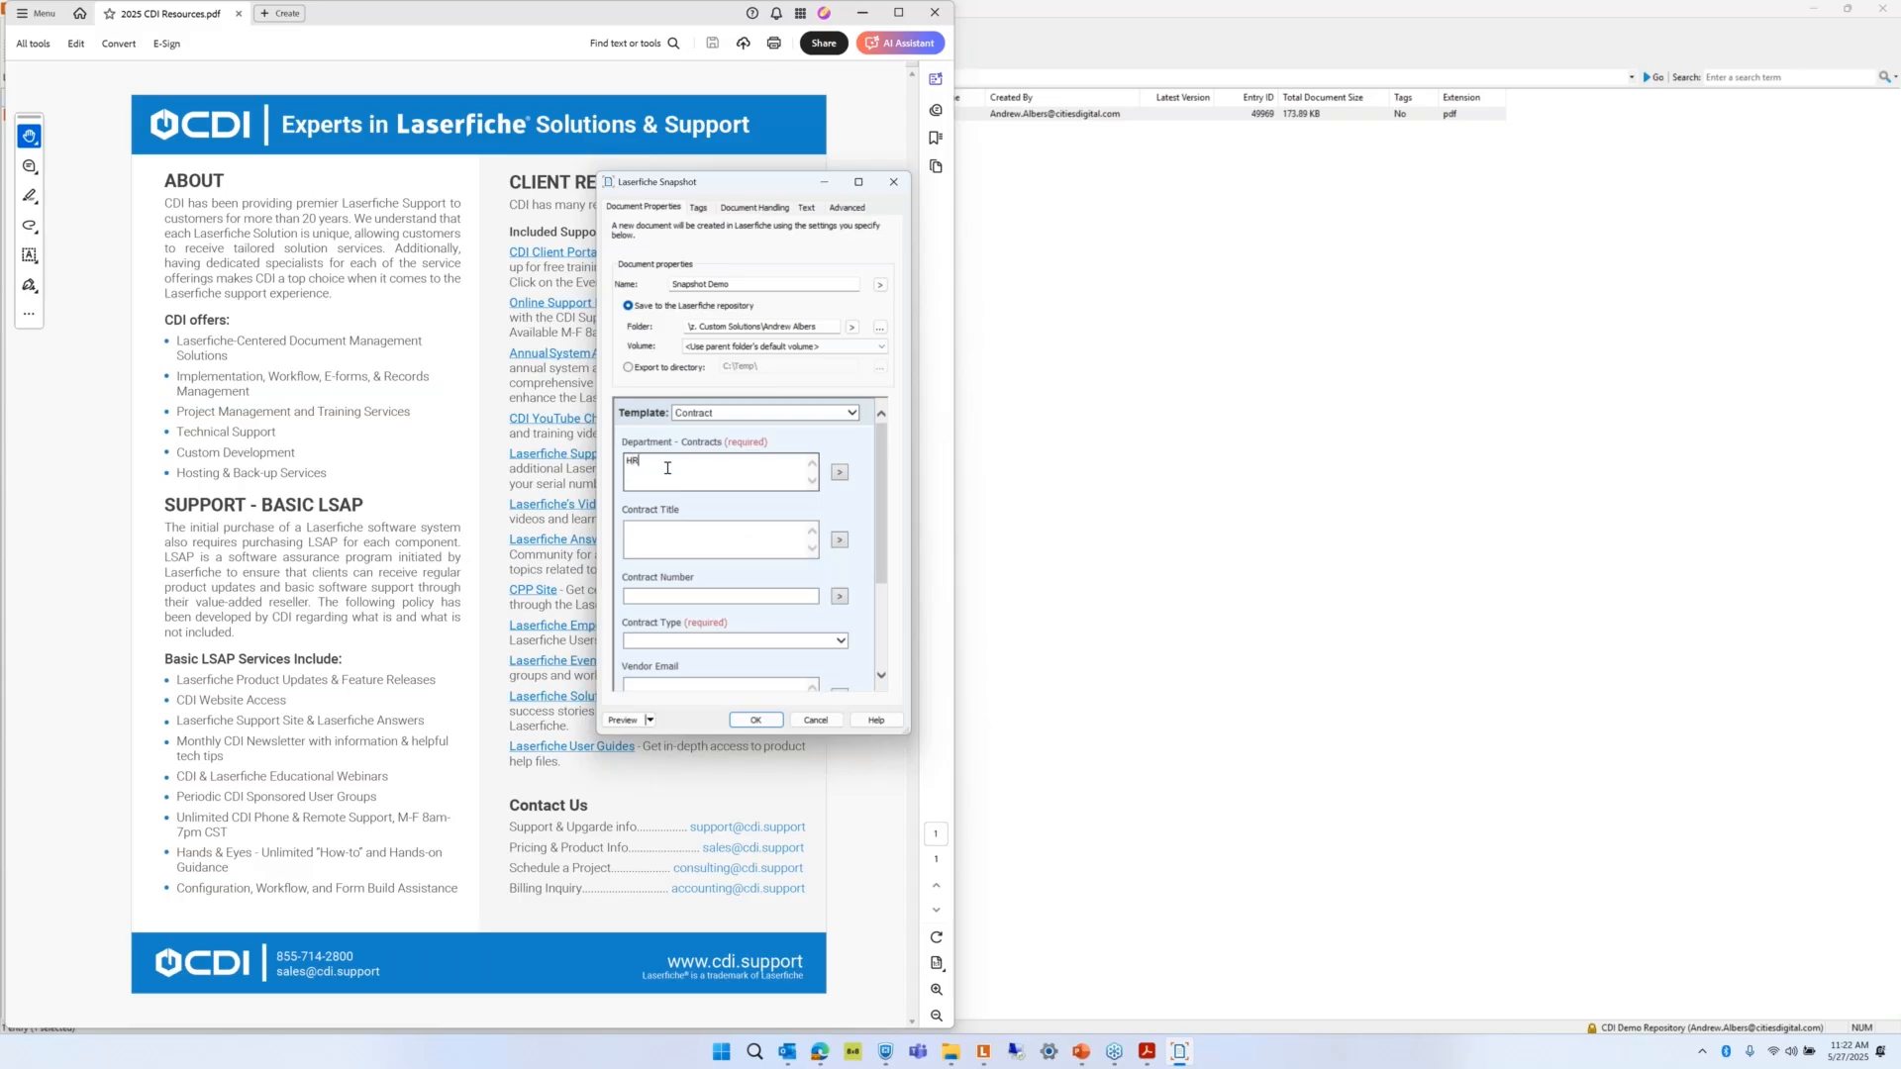
pyautogui.click(840, 640)
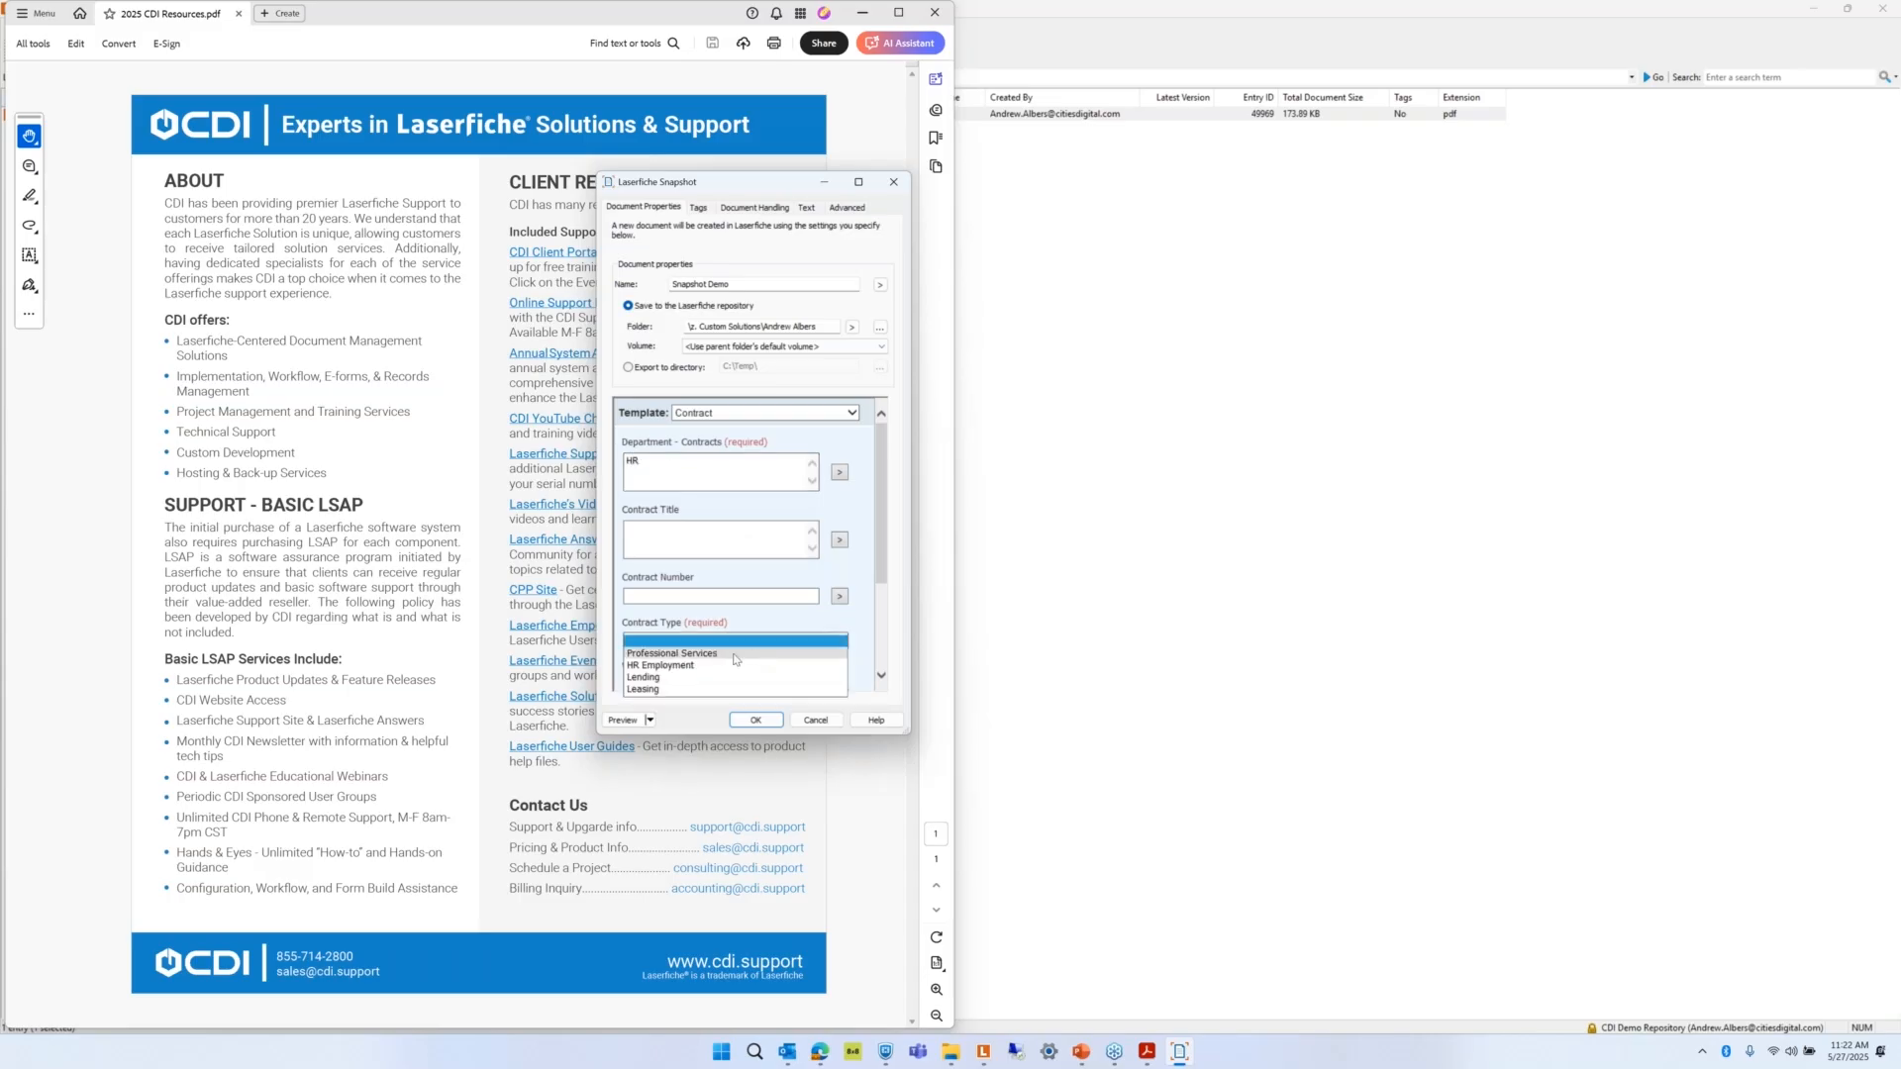
pyautogui.click(701, 655)
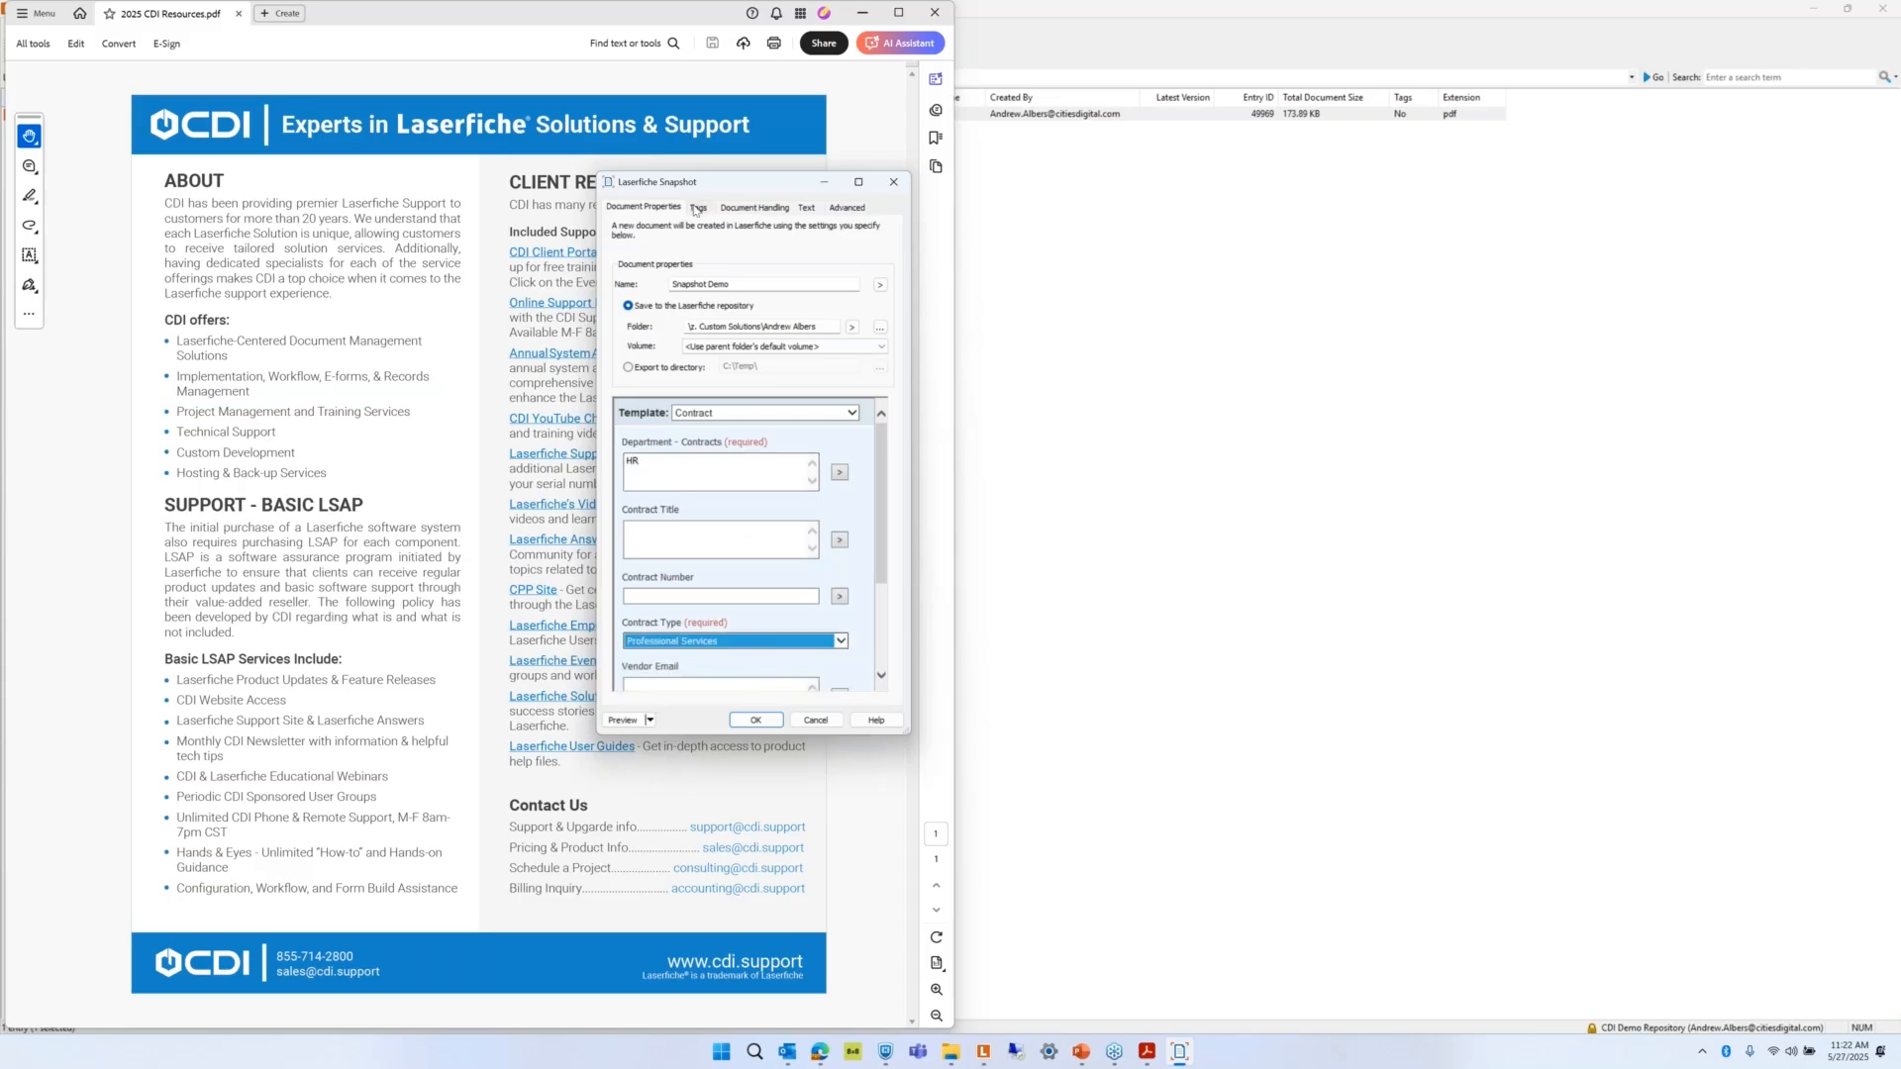
# Review the tags available for the Snapshot document and the handling options for documents with the same name.
pyautogui.click(699, 209)
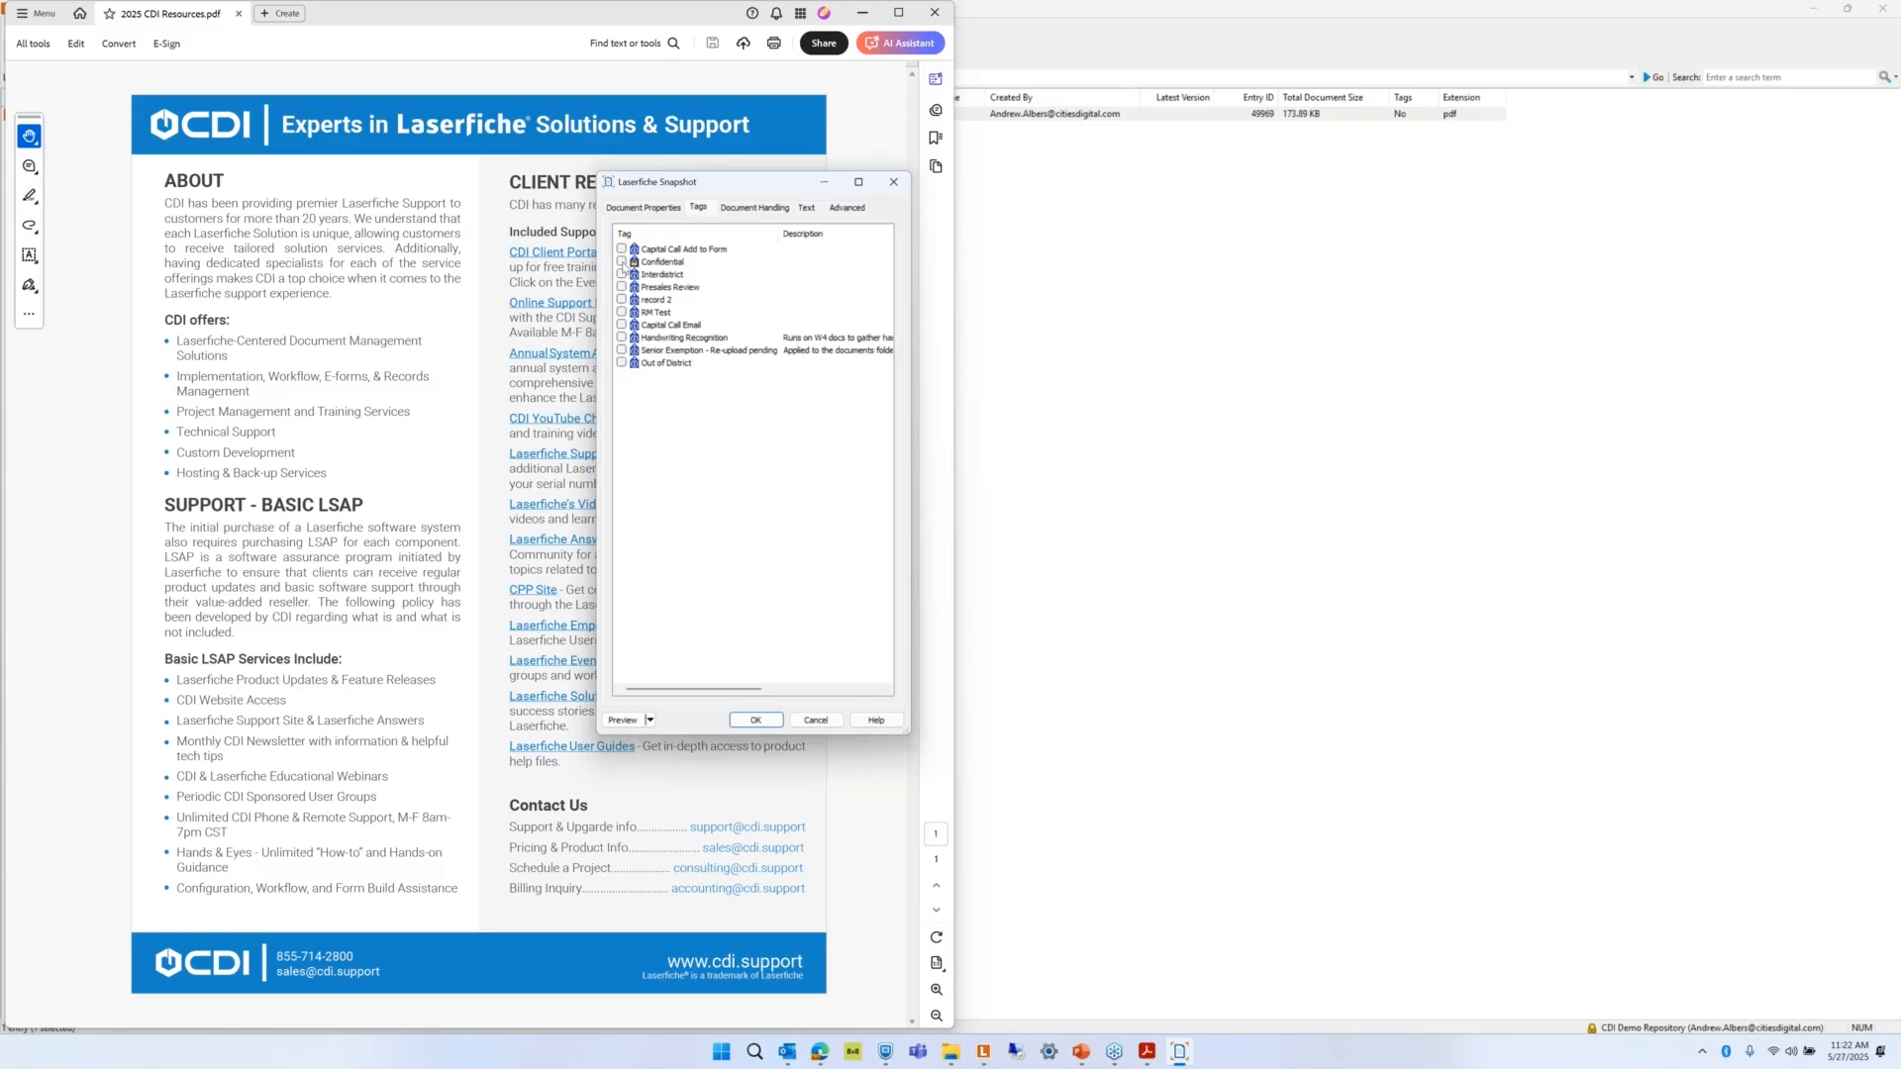
pyautogui.click(752, 209)
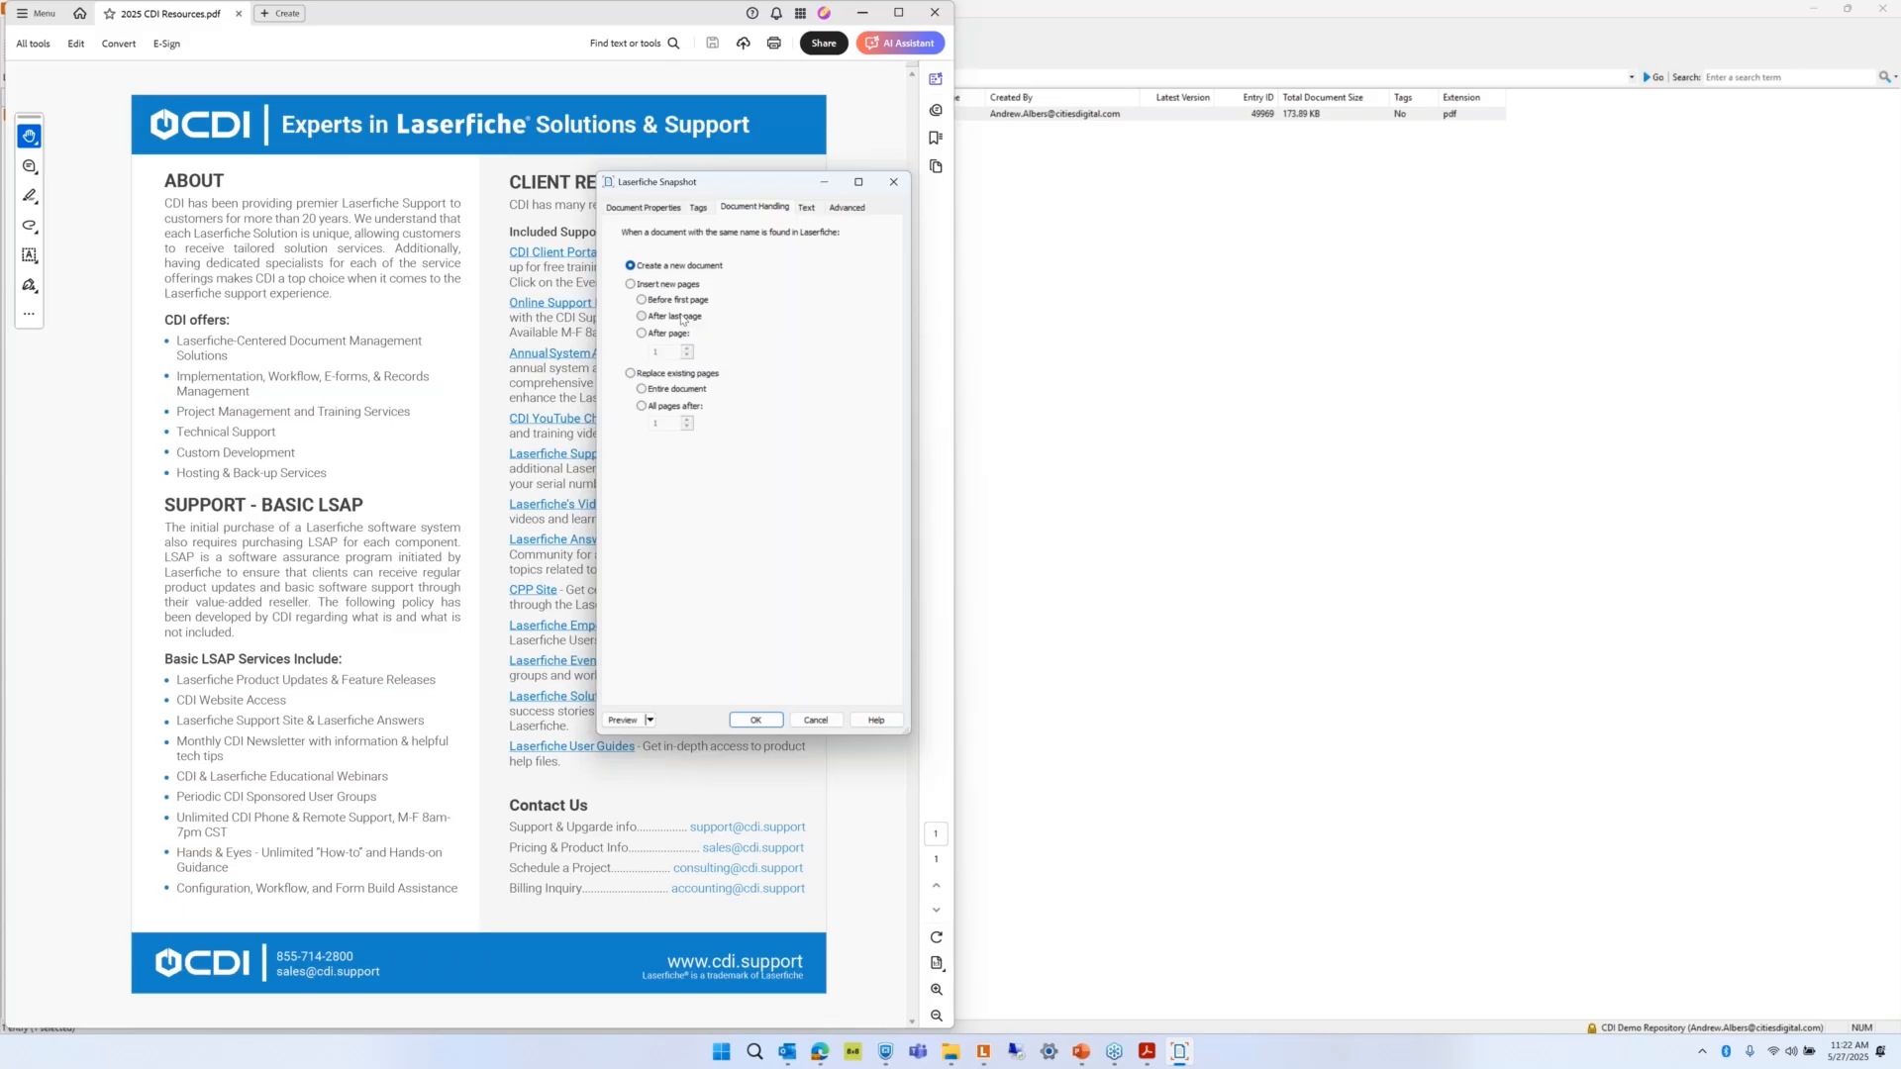
# Set Snapshot to perform OCR on the images created for the print job and save the document to the repository.
pyautogui.click(808, 208)
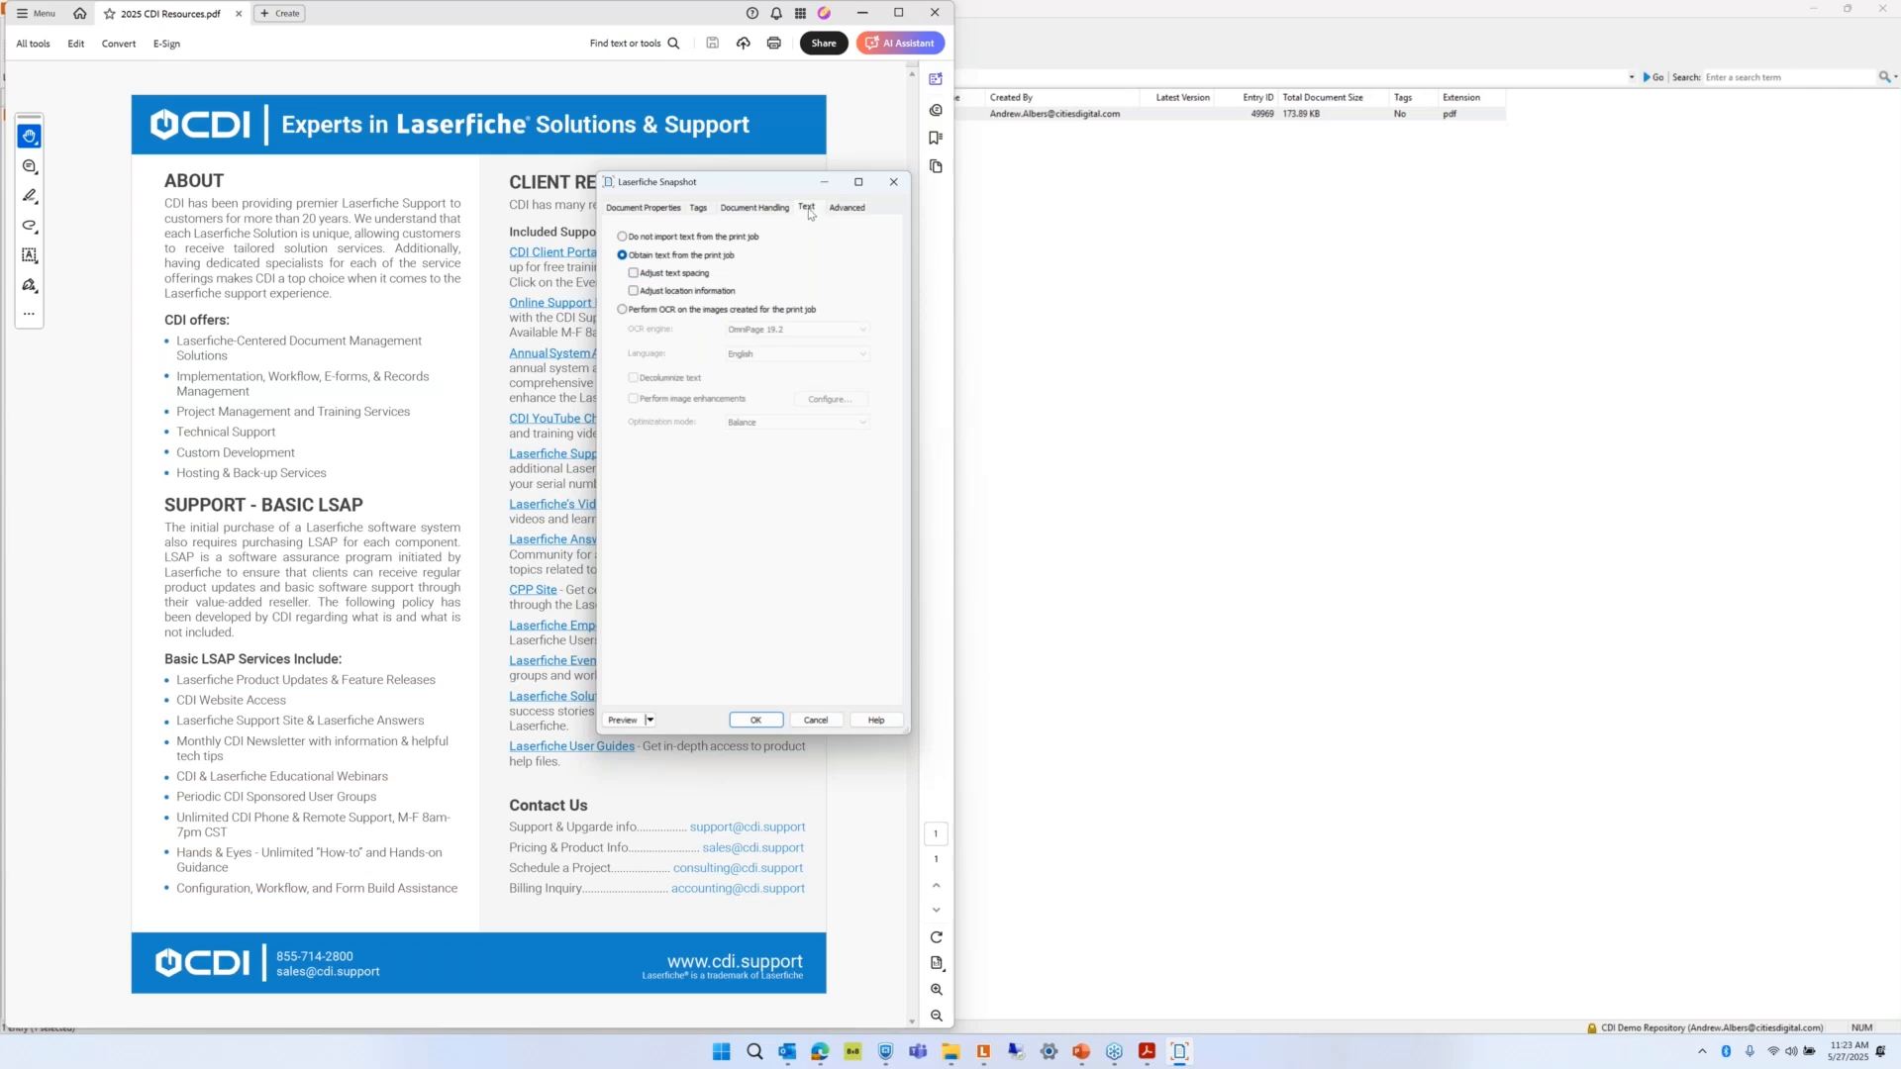
pyautogui.click(624, 313)
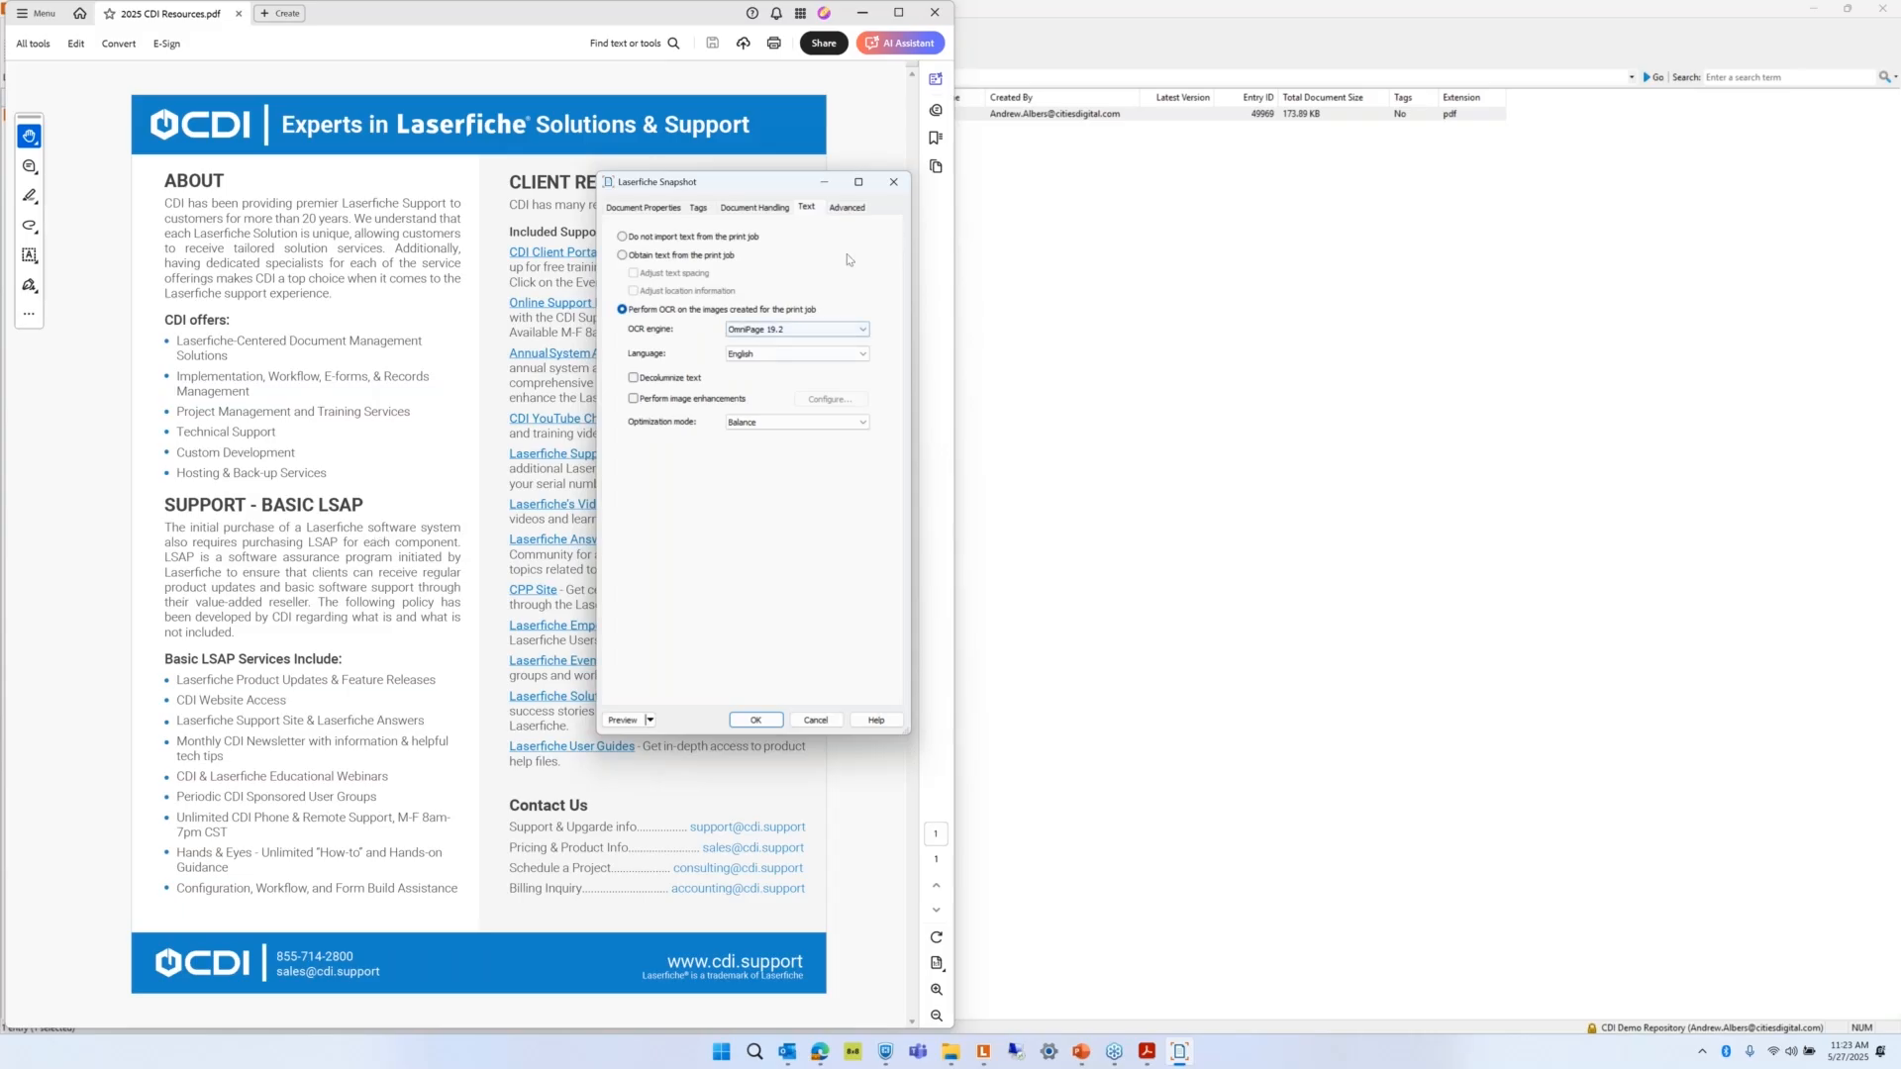
pyautogui.click(756, 721)
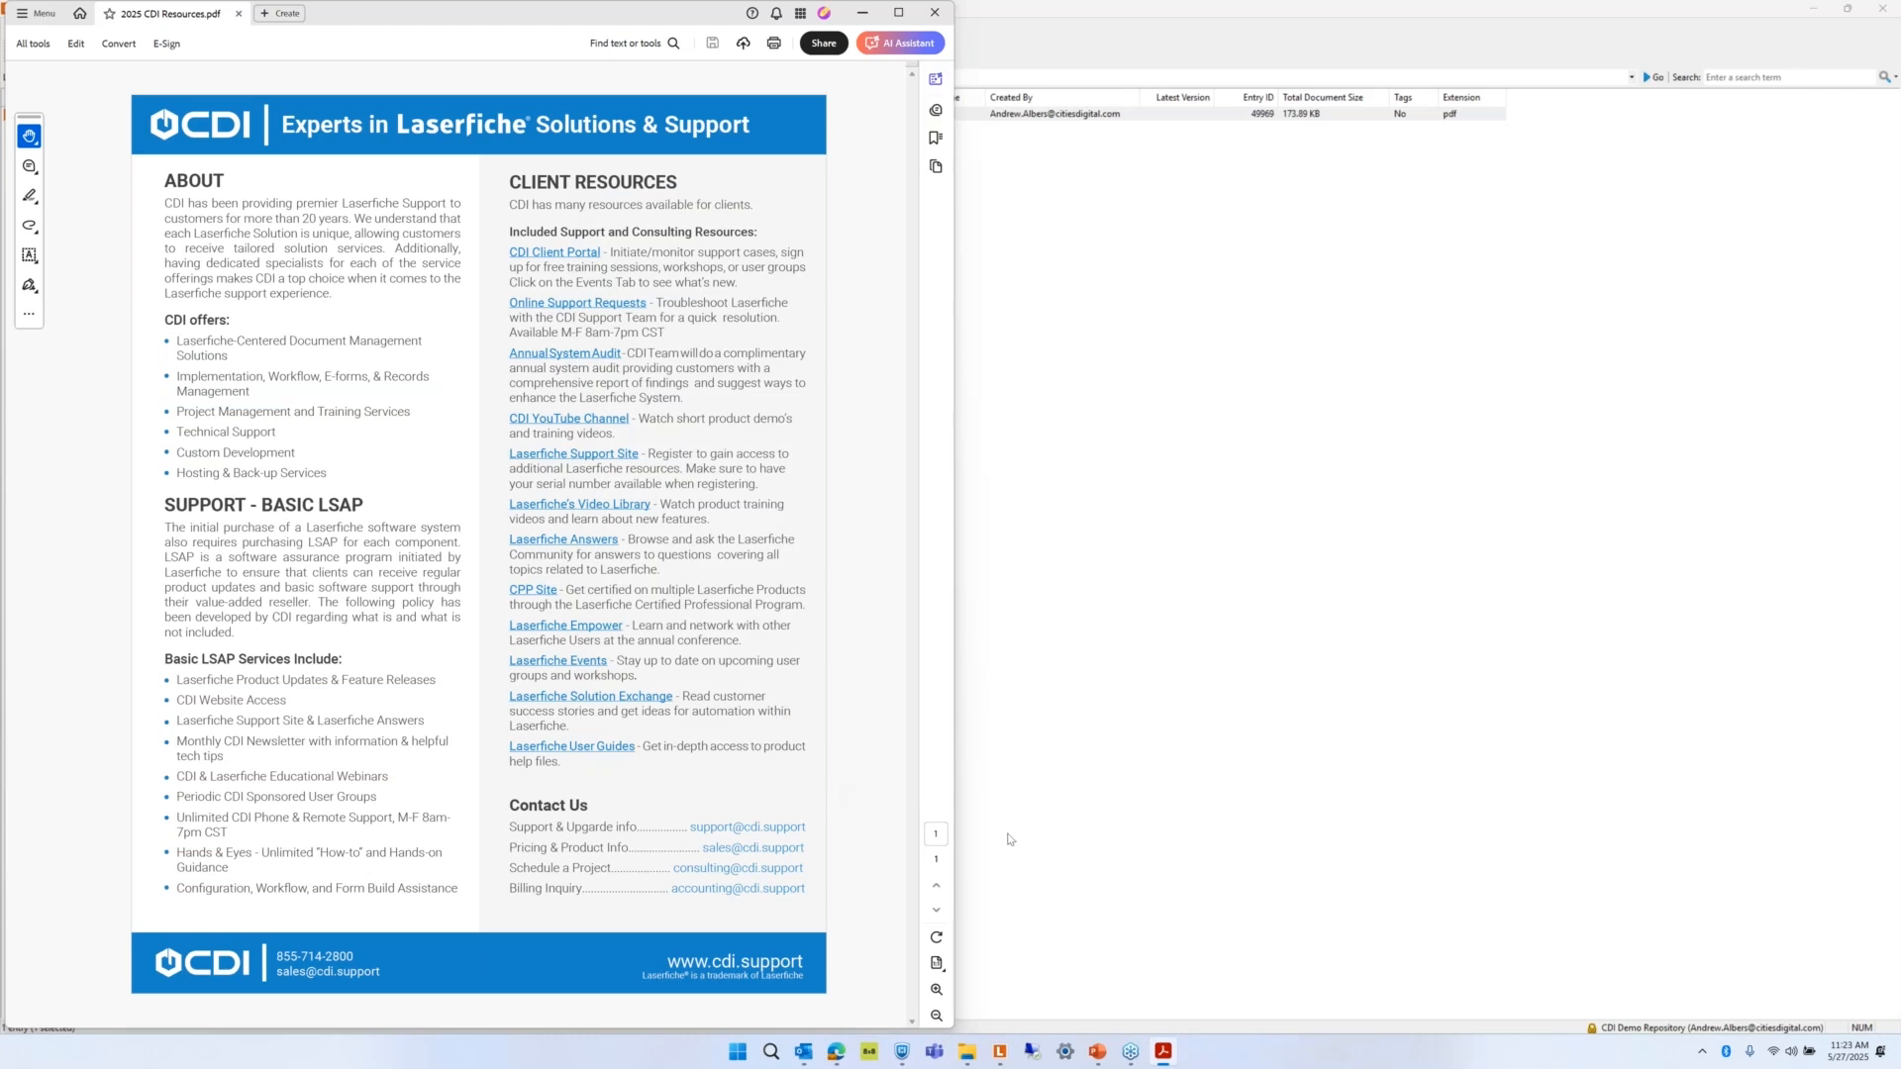
# Switch to the Laserfiche desktop client and open the "Snapshot Demo" document from the signed-in user's personal folder.
pyautogui.click(1001, 1062)
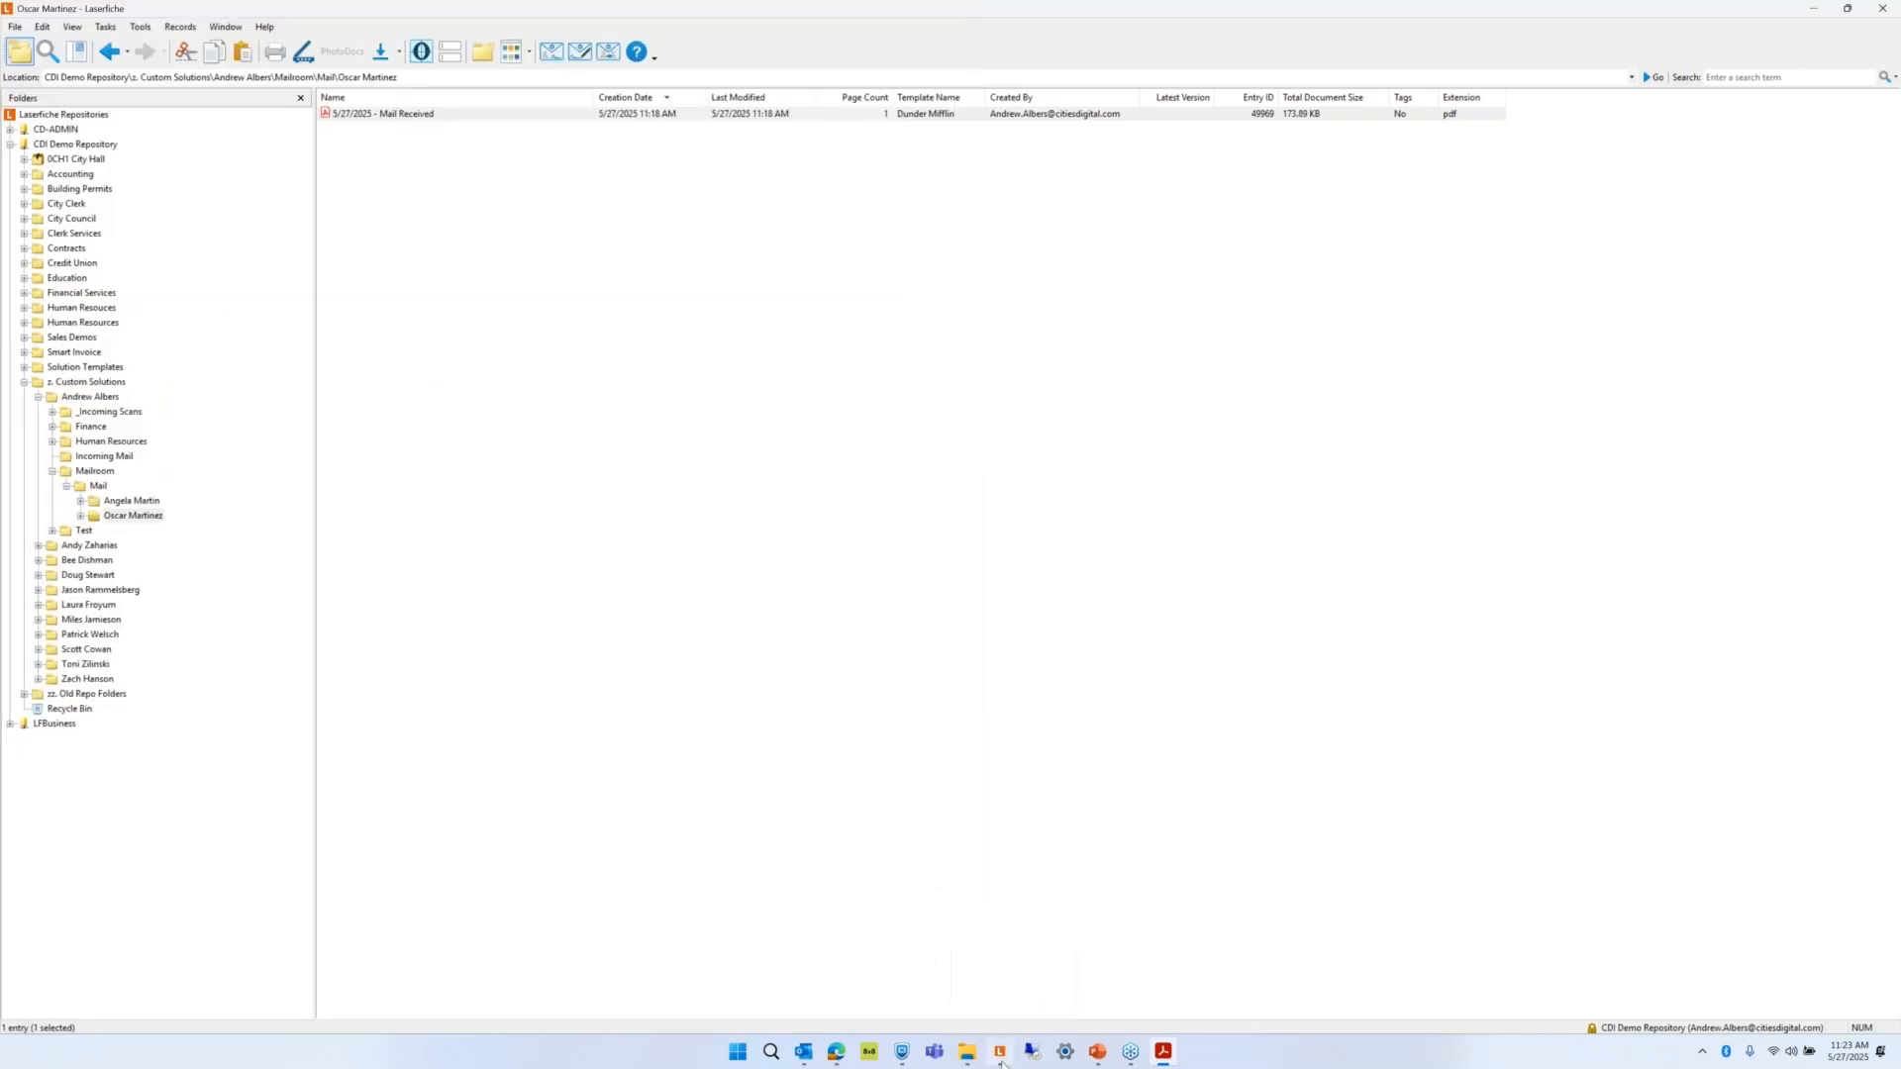
pyautogui.click(80, 399)
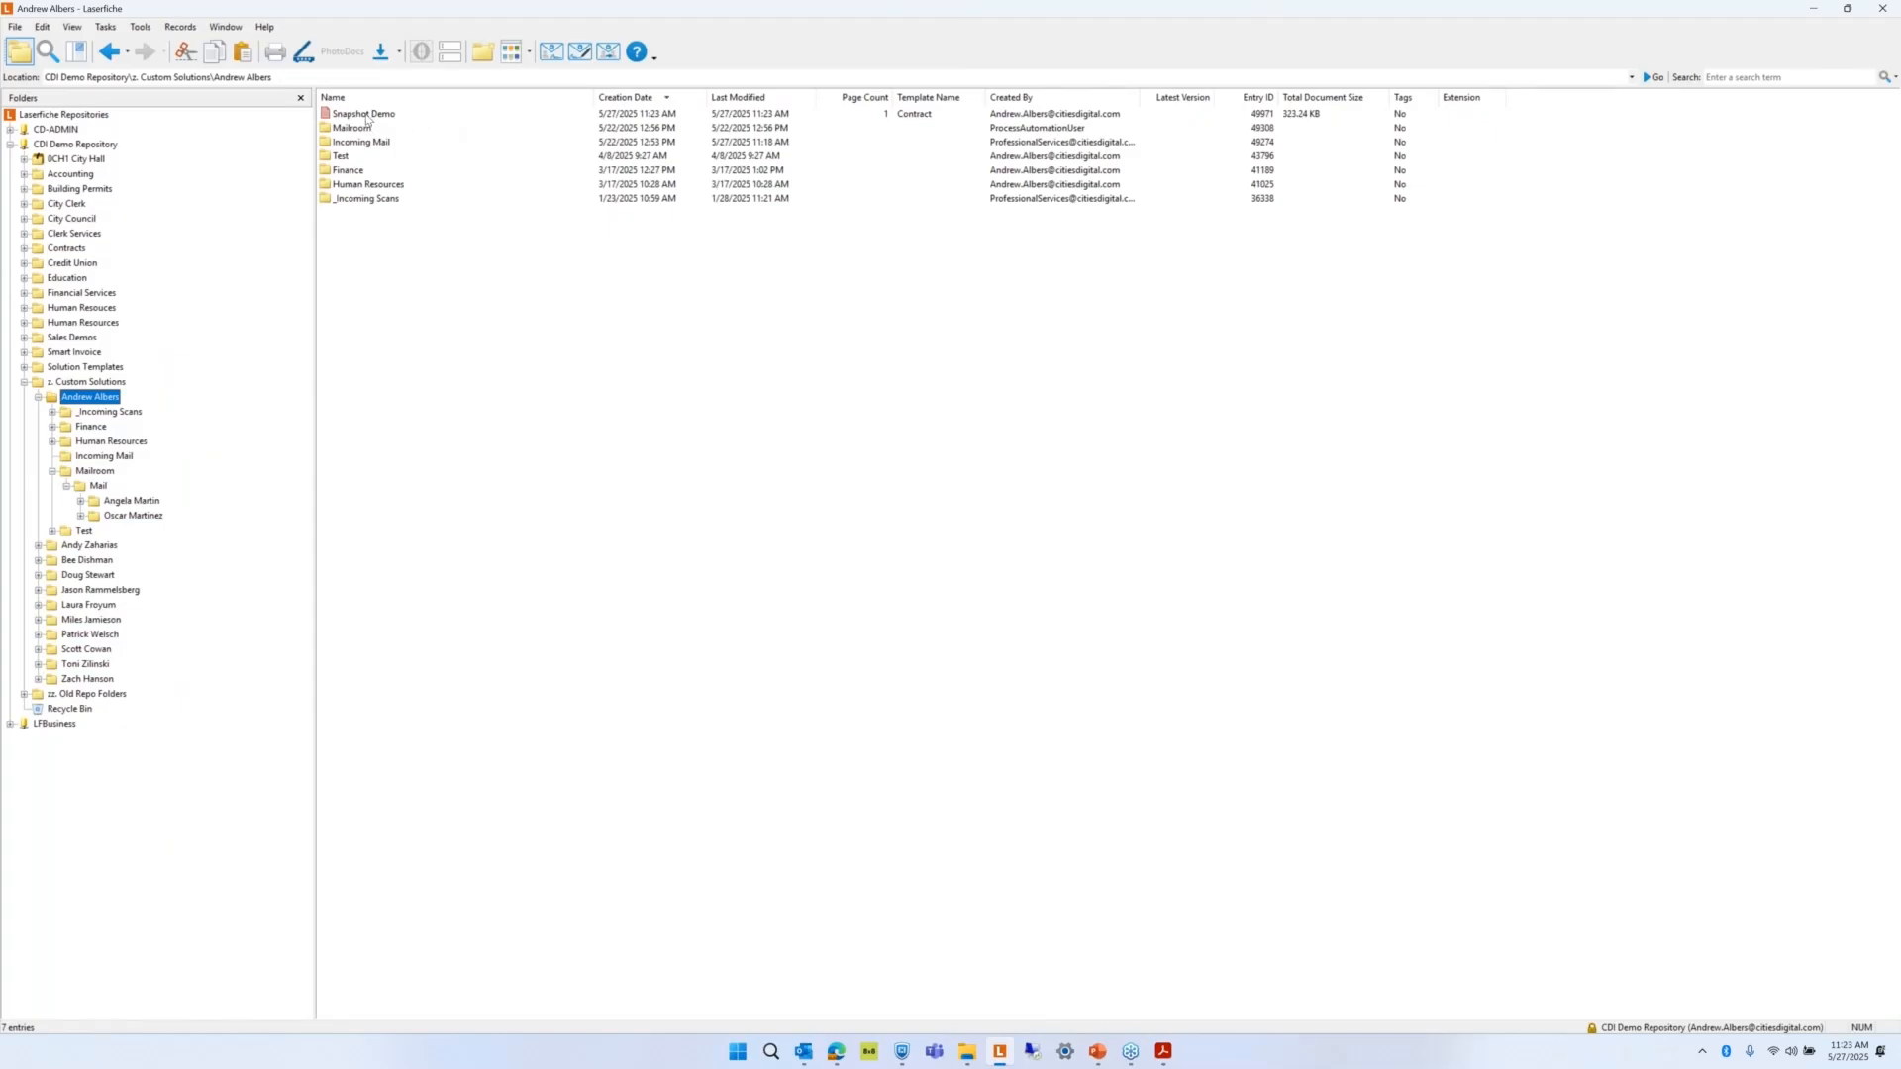
pyautogui.click(366, 116)
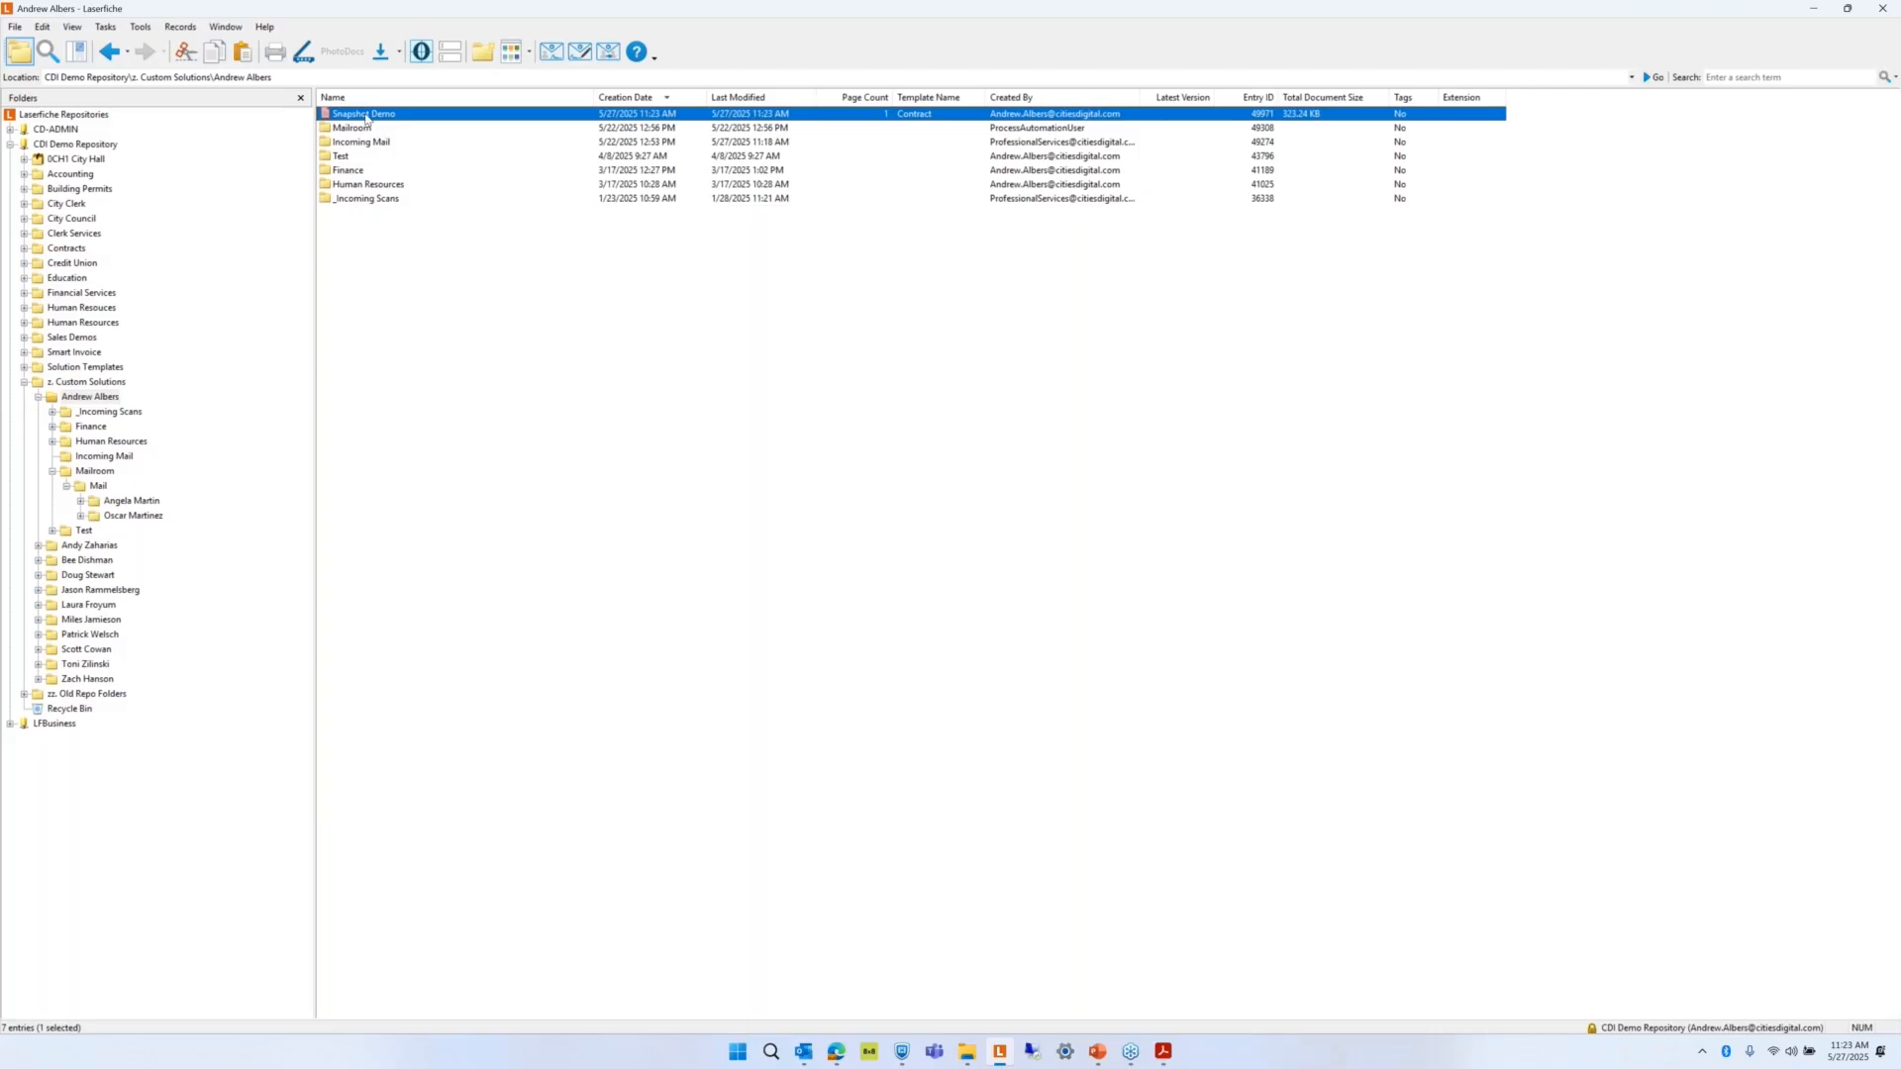
pyautogui.doubleClick(366, 117)
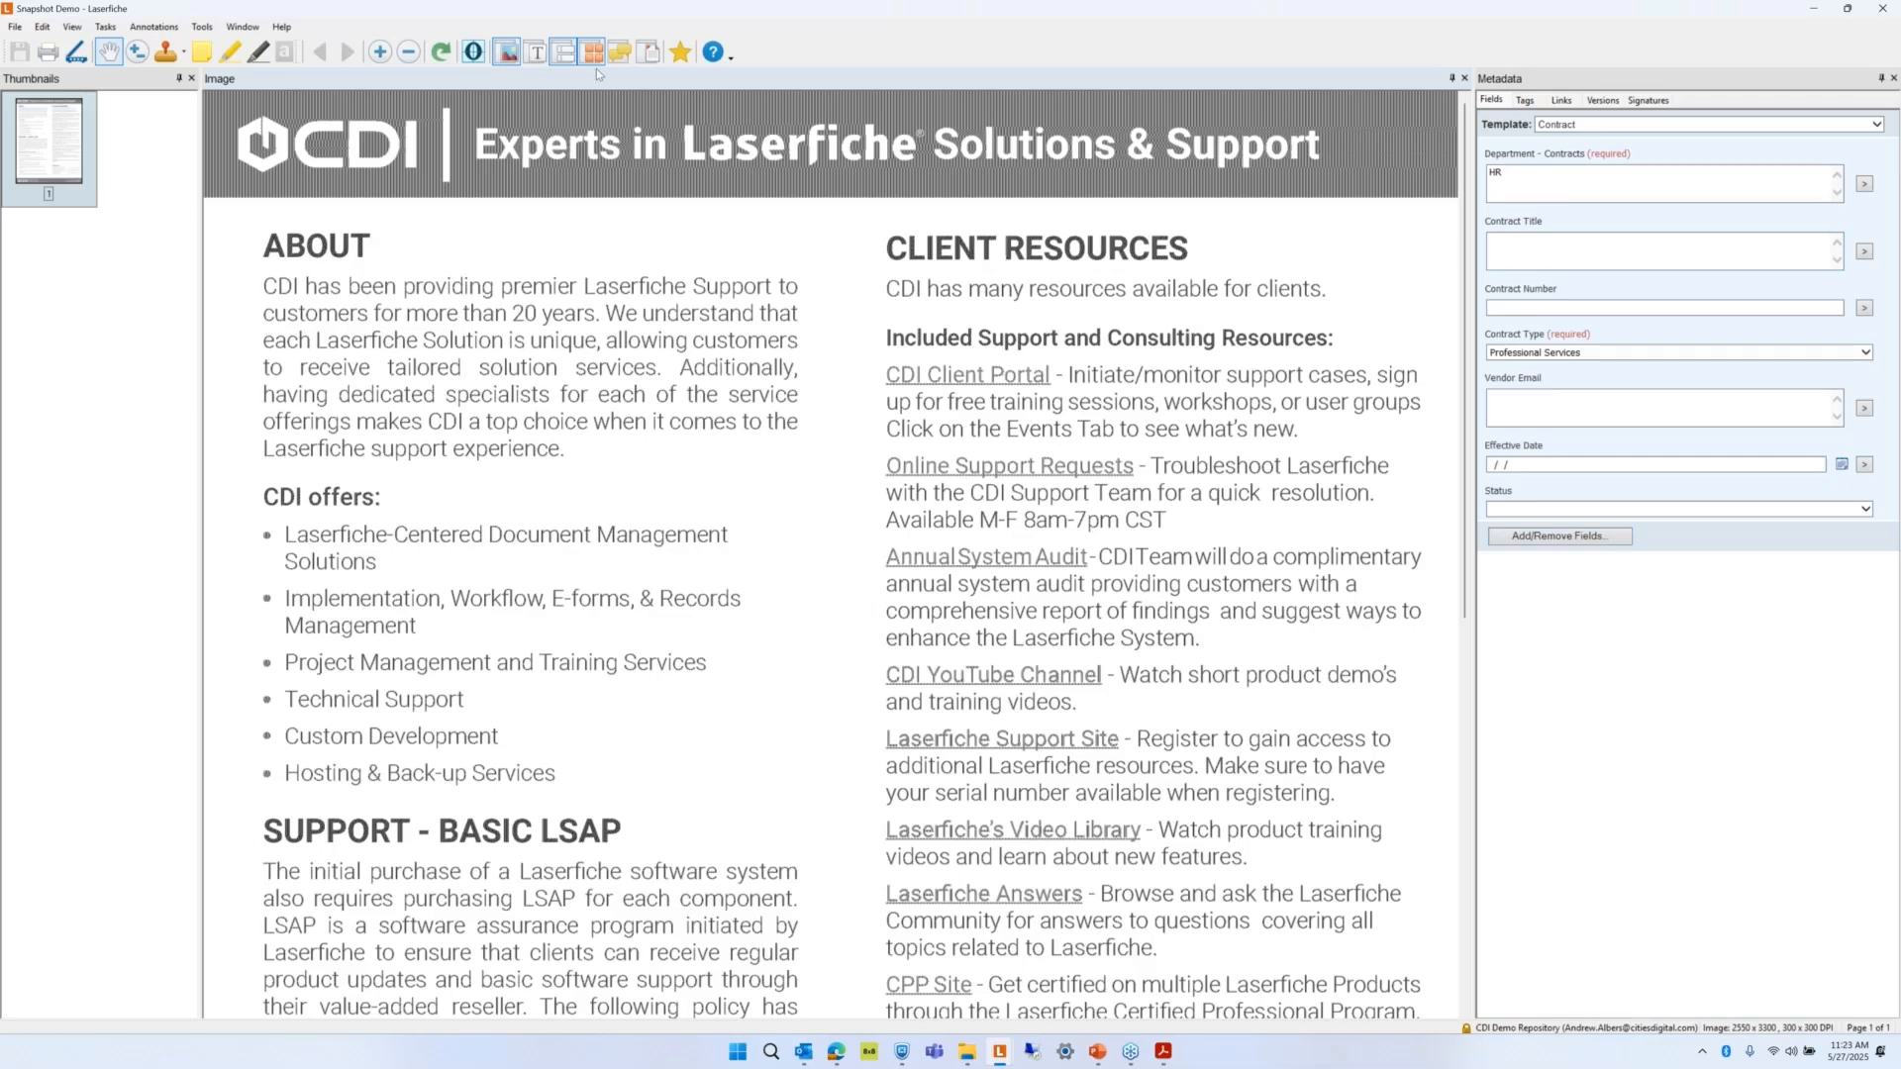
# Show the document's extracted text alongside the page image, hide it again, and close the document.
pyautogui.click(537, 53)
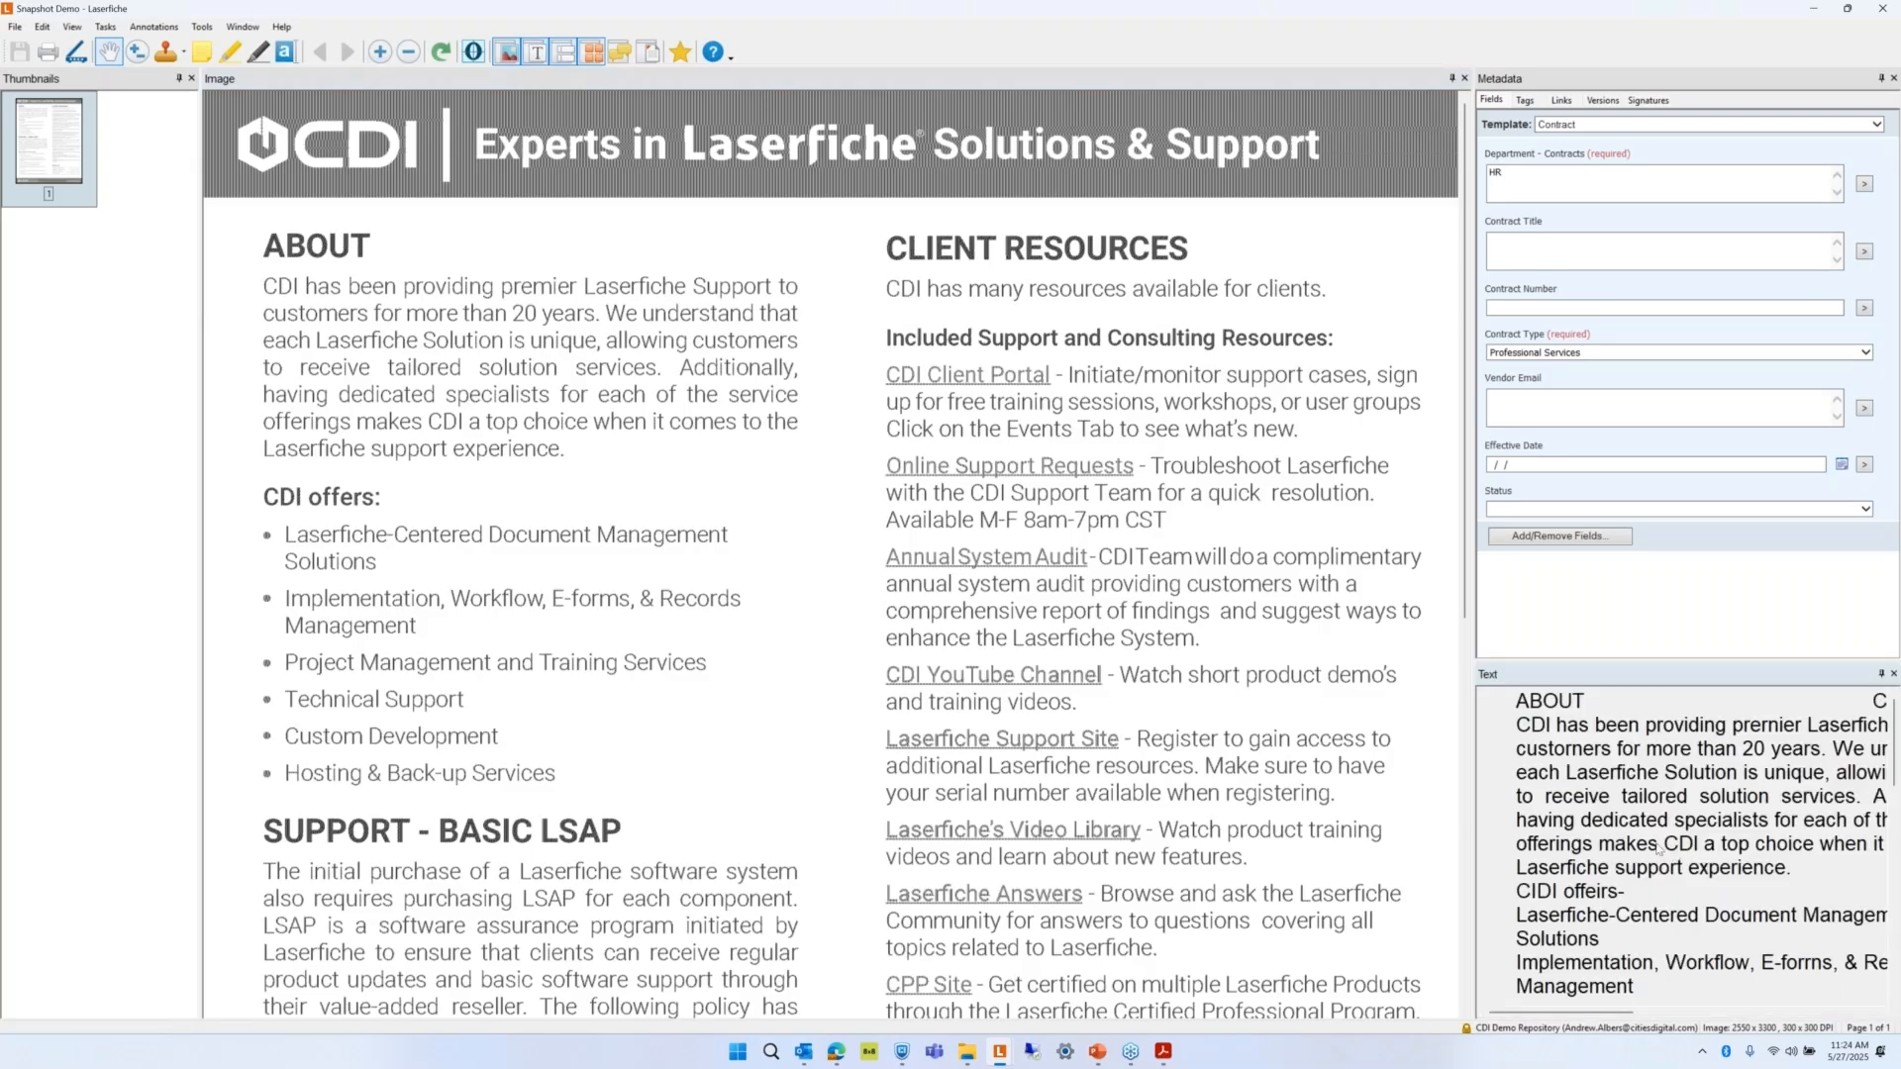
pyautogui.click(538, 53)
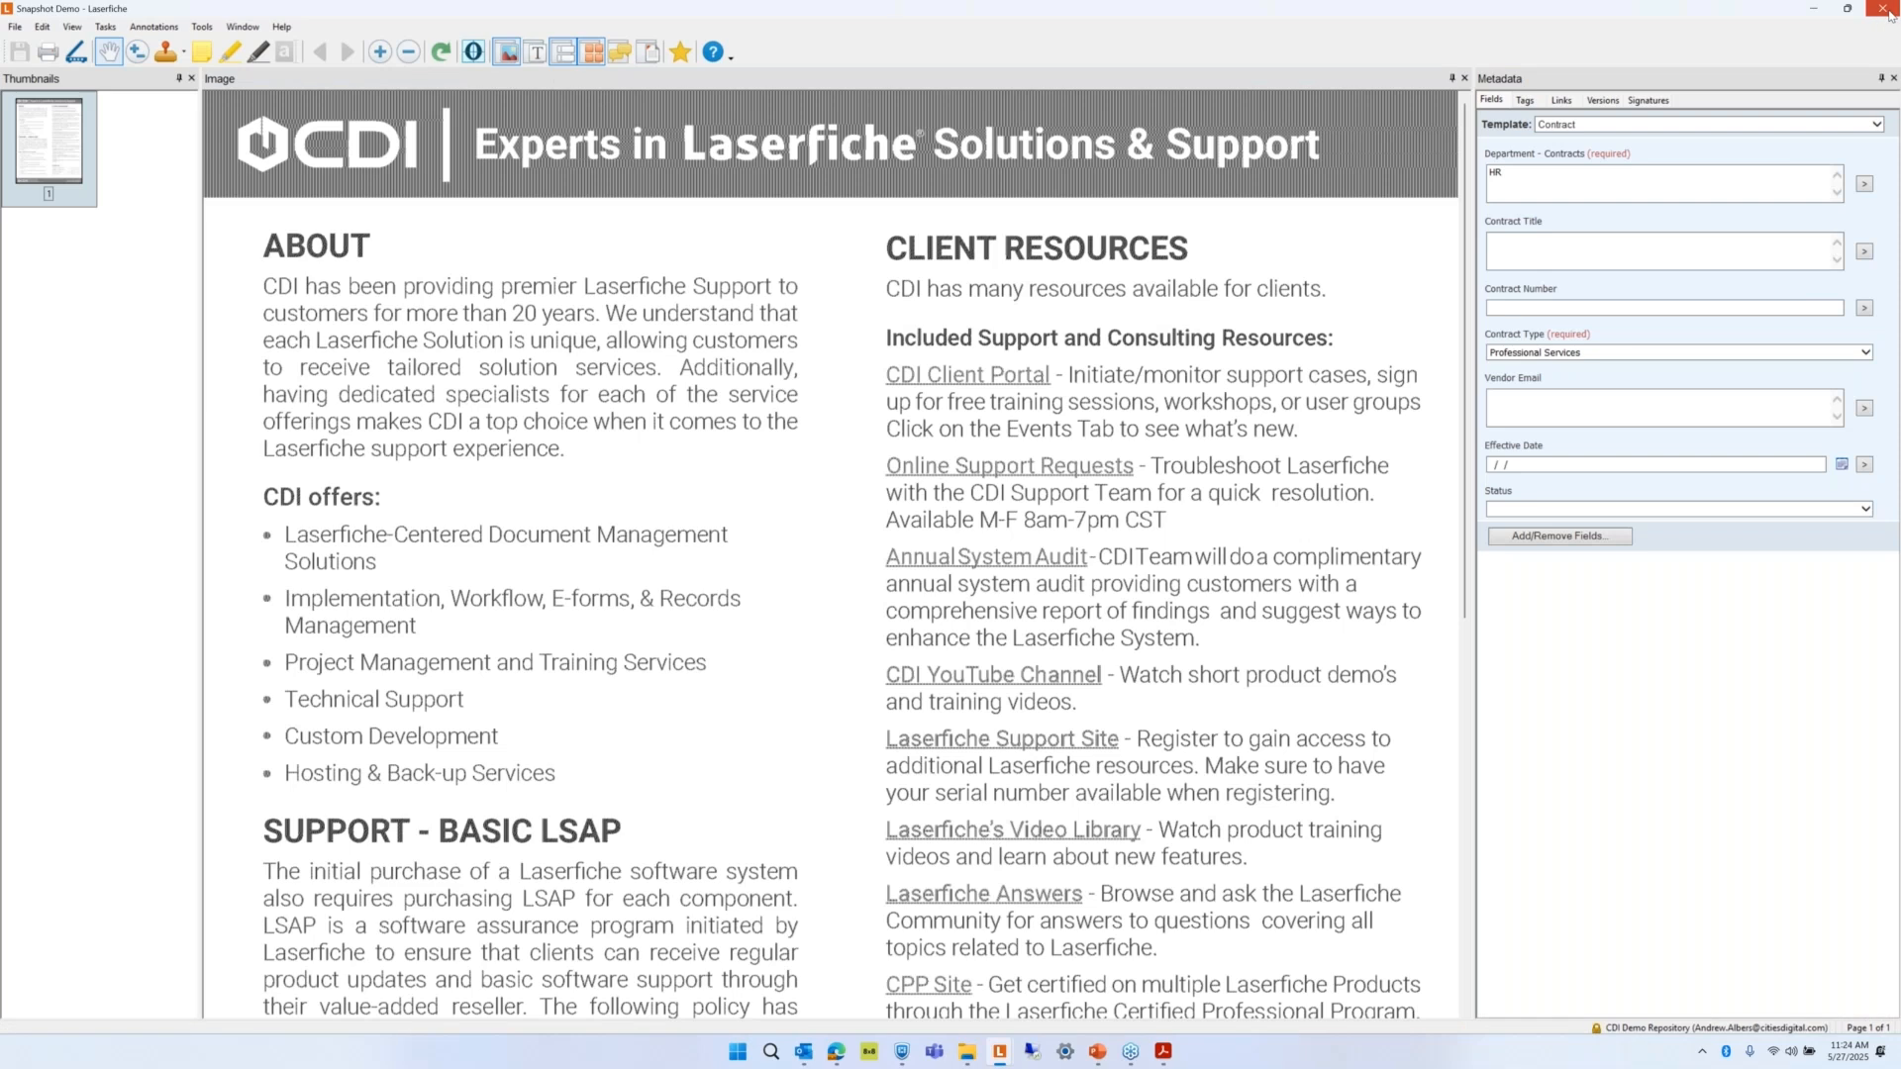
pyautogui.click(1884, 8)
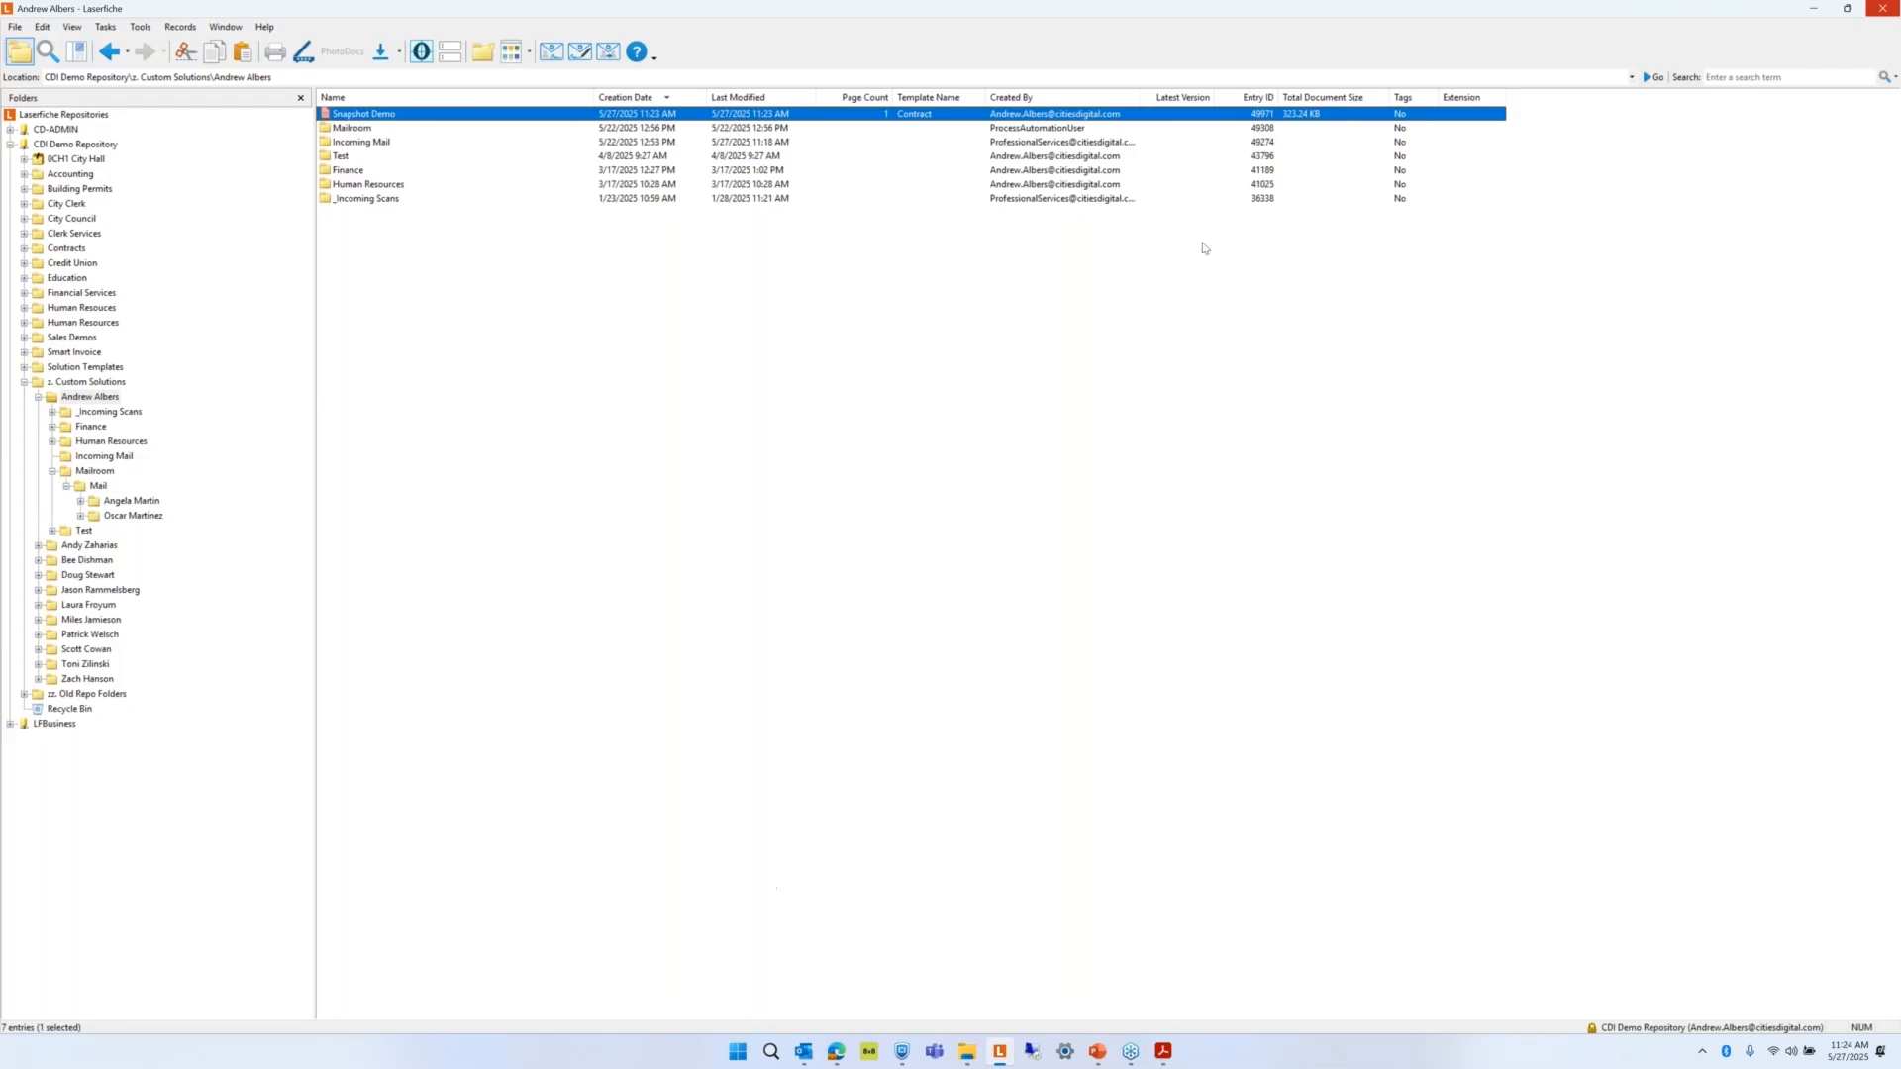
# Switch to Outlook and shrink both its window and the Laserfiche window so the inbox overlaps the repository folder listing.
pyautogui.click(800, 1057)
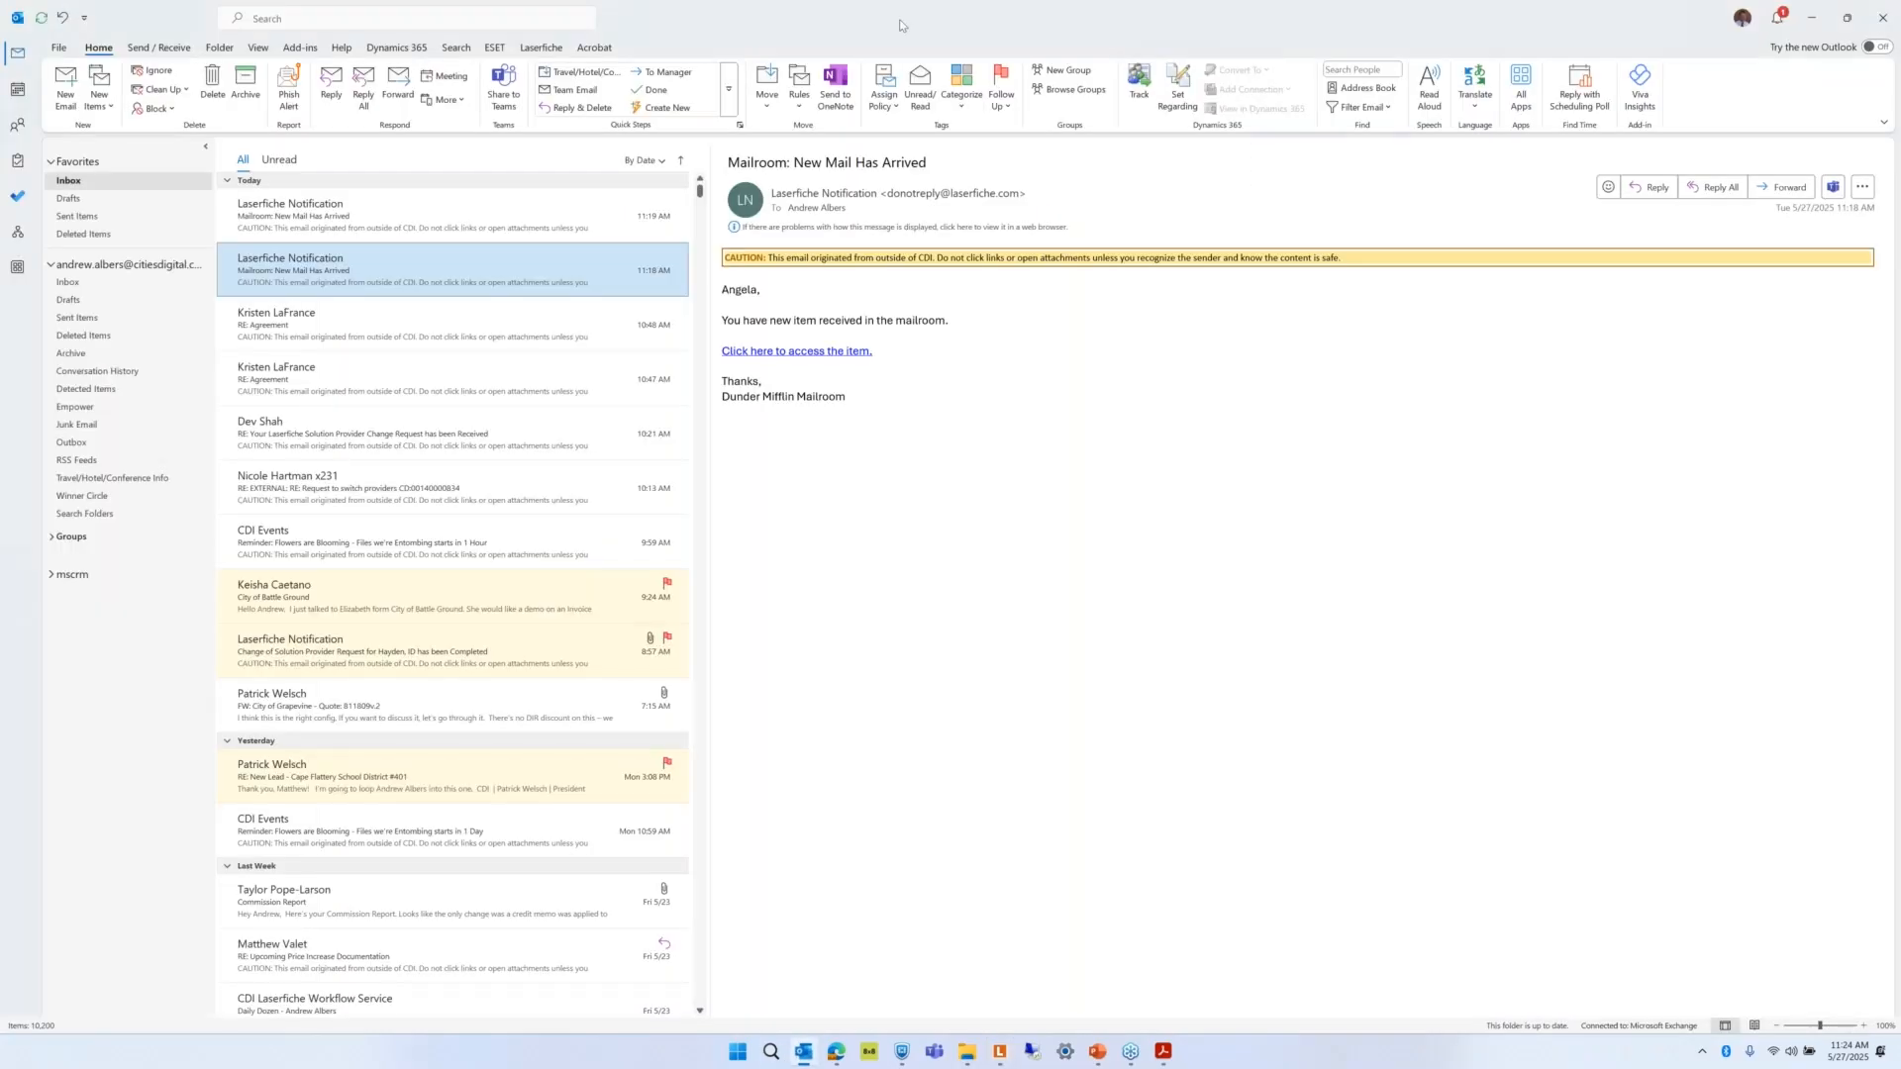
pyautogui.doubleClick(902, 25)
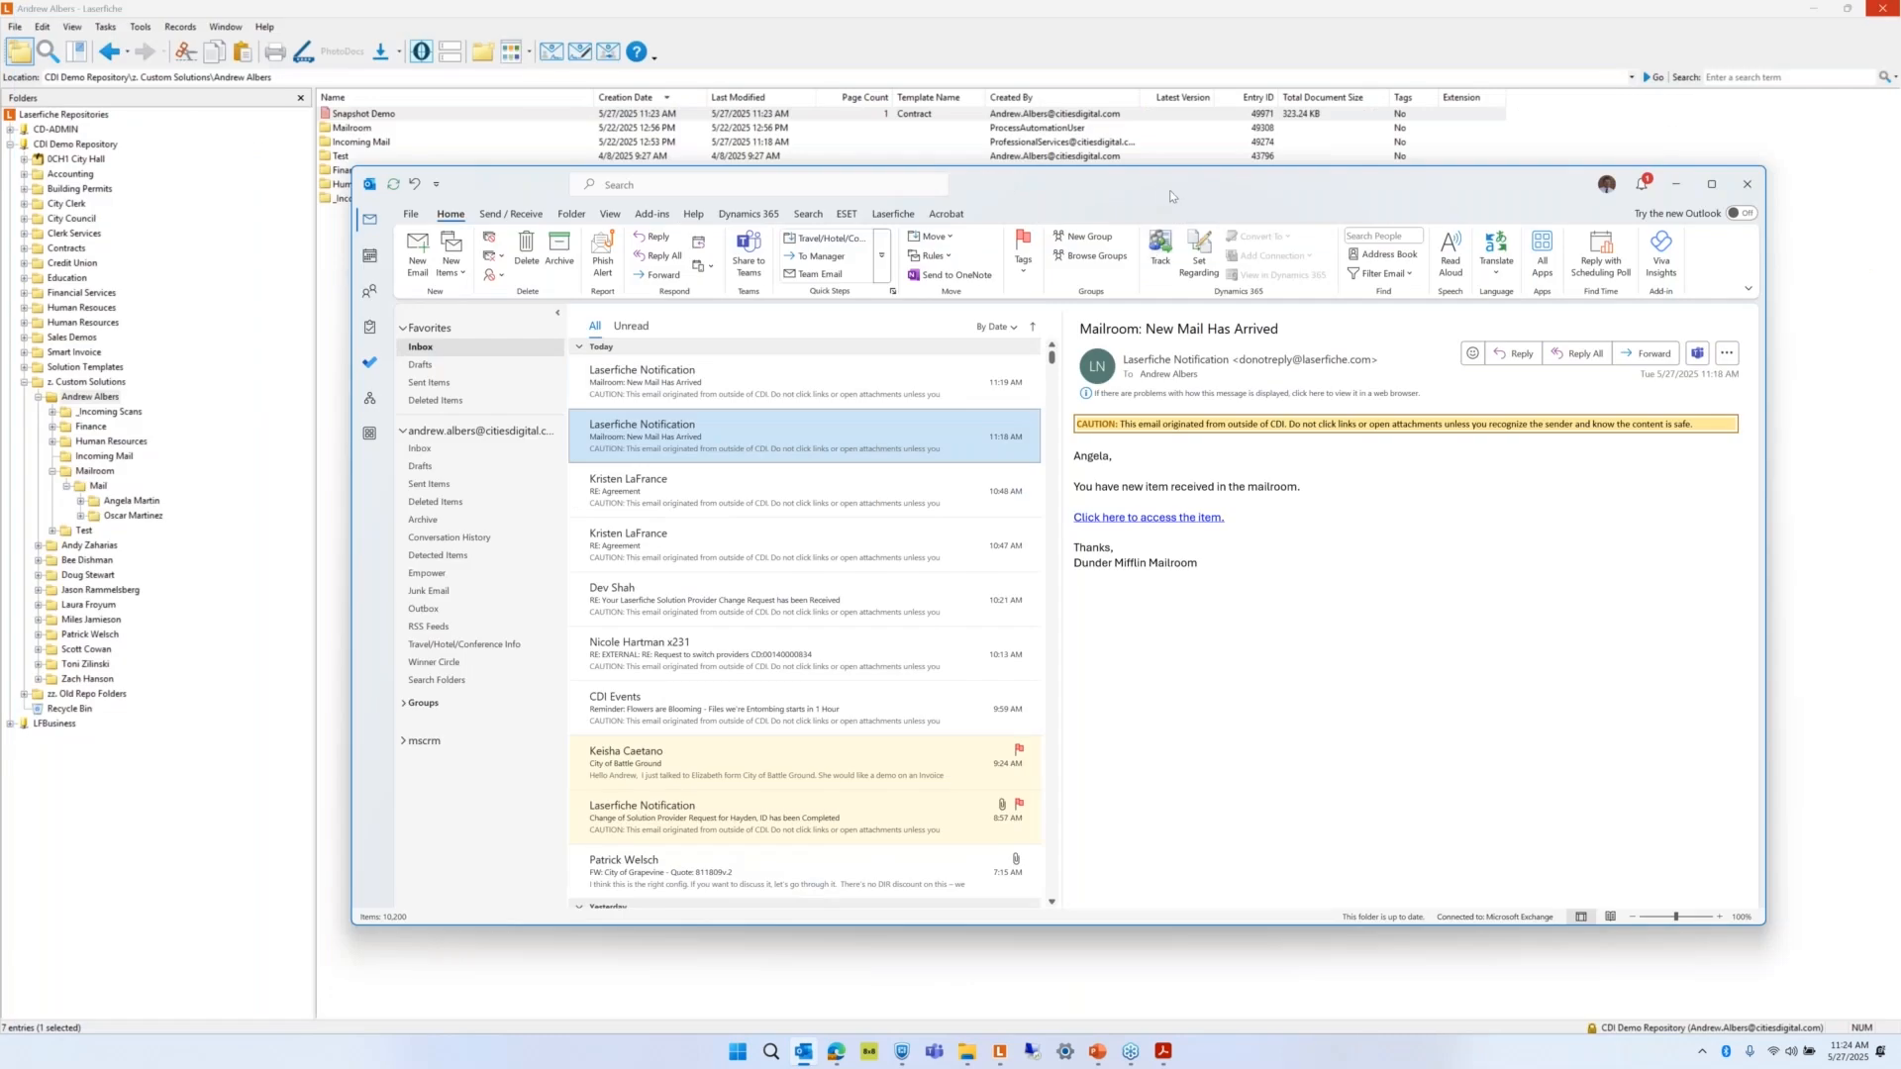
pyautogui.moveTo(1171, 196); pyautogui.dragTo(1900, 297)
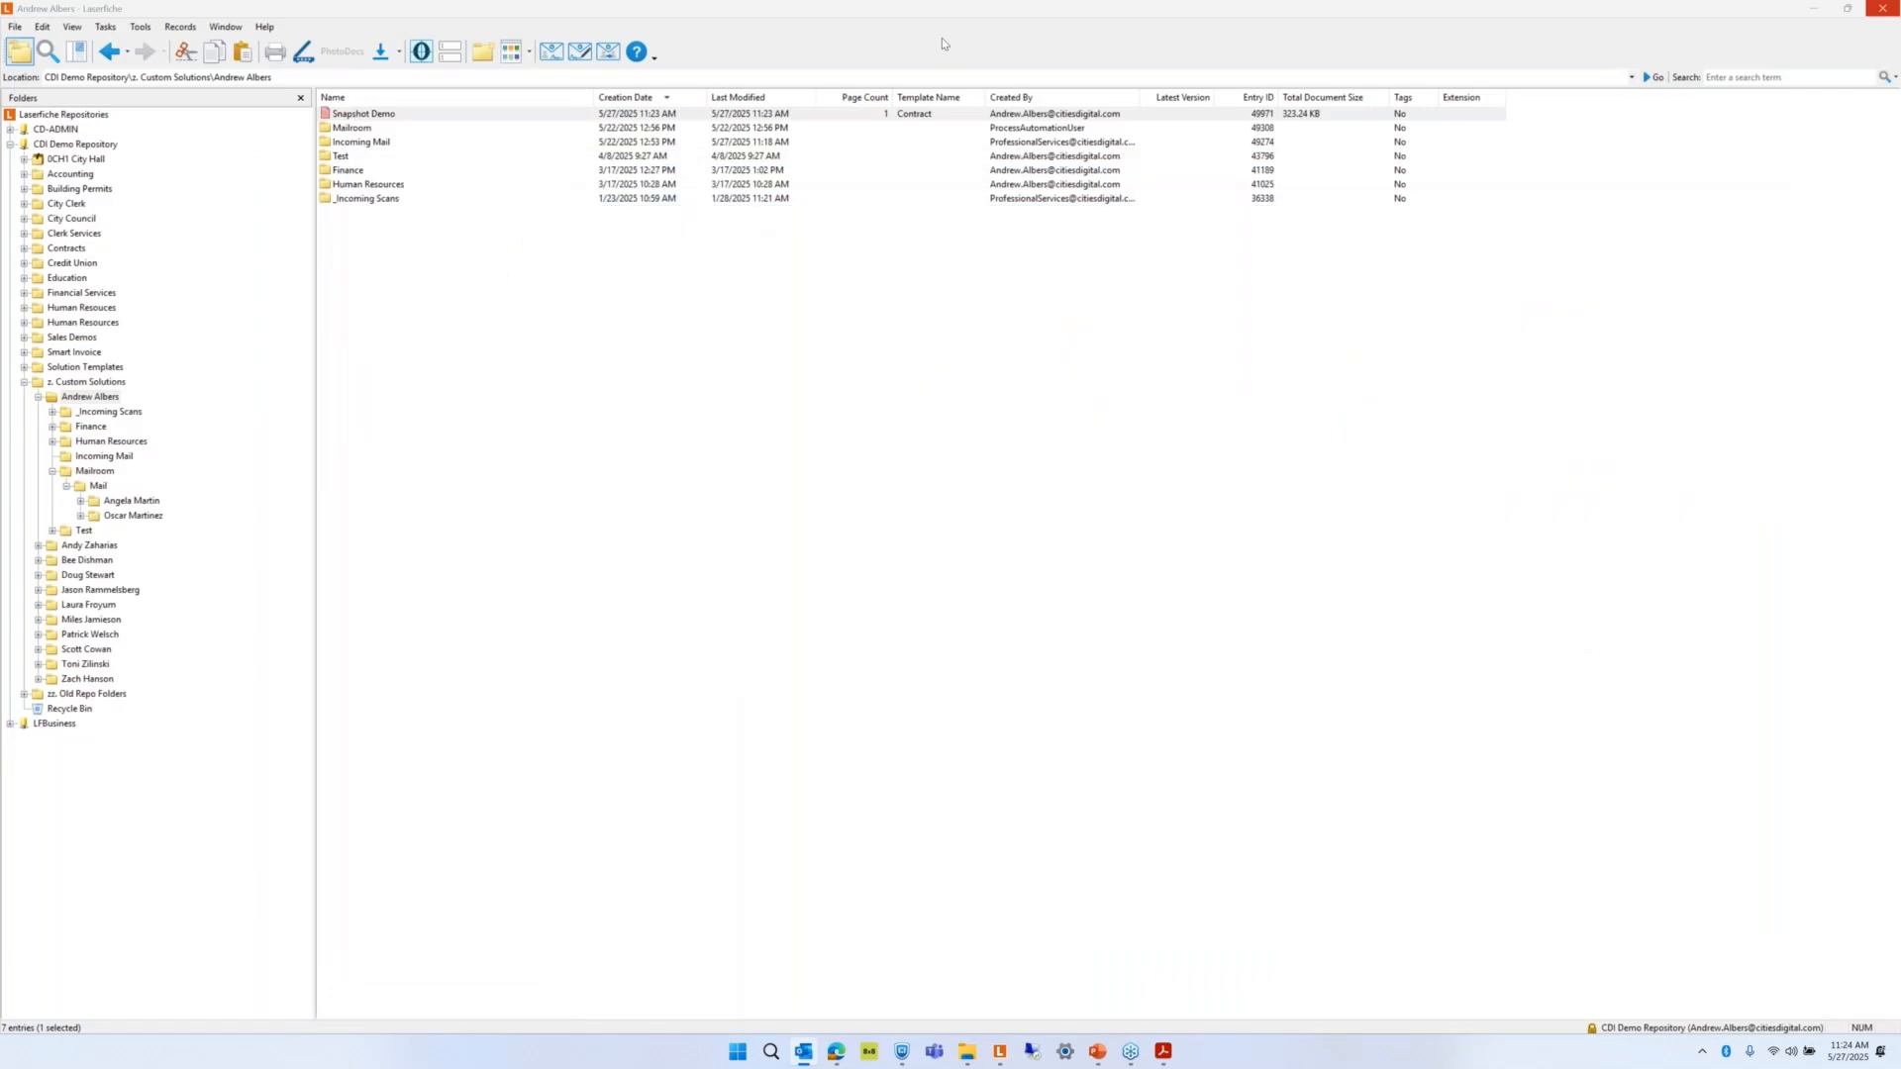
pyautogui.click(941, 37)
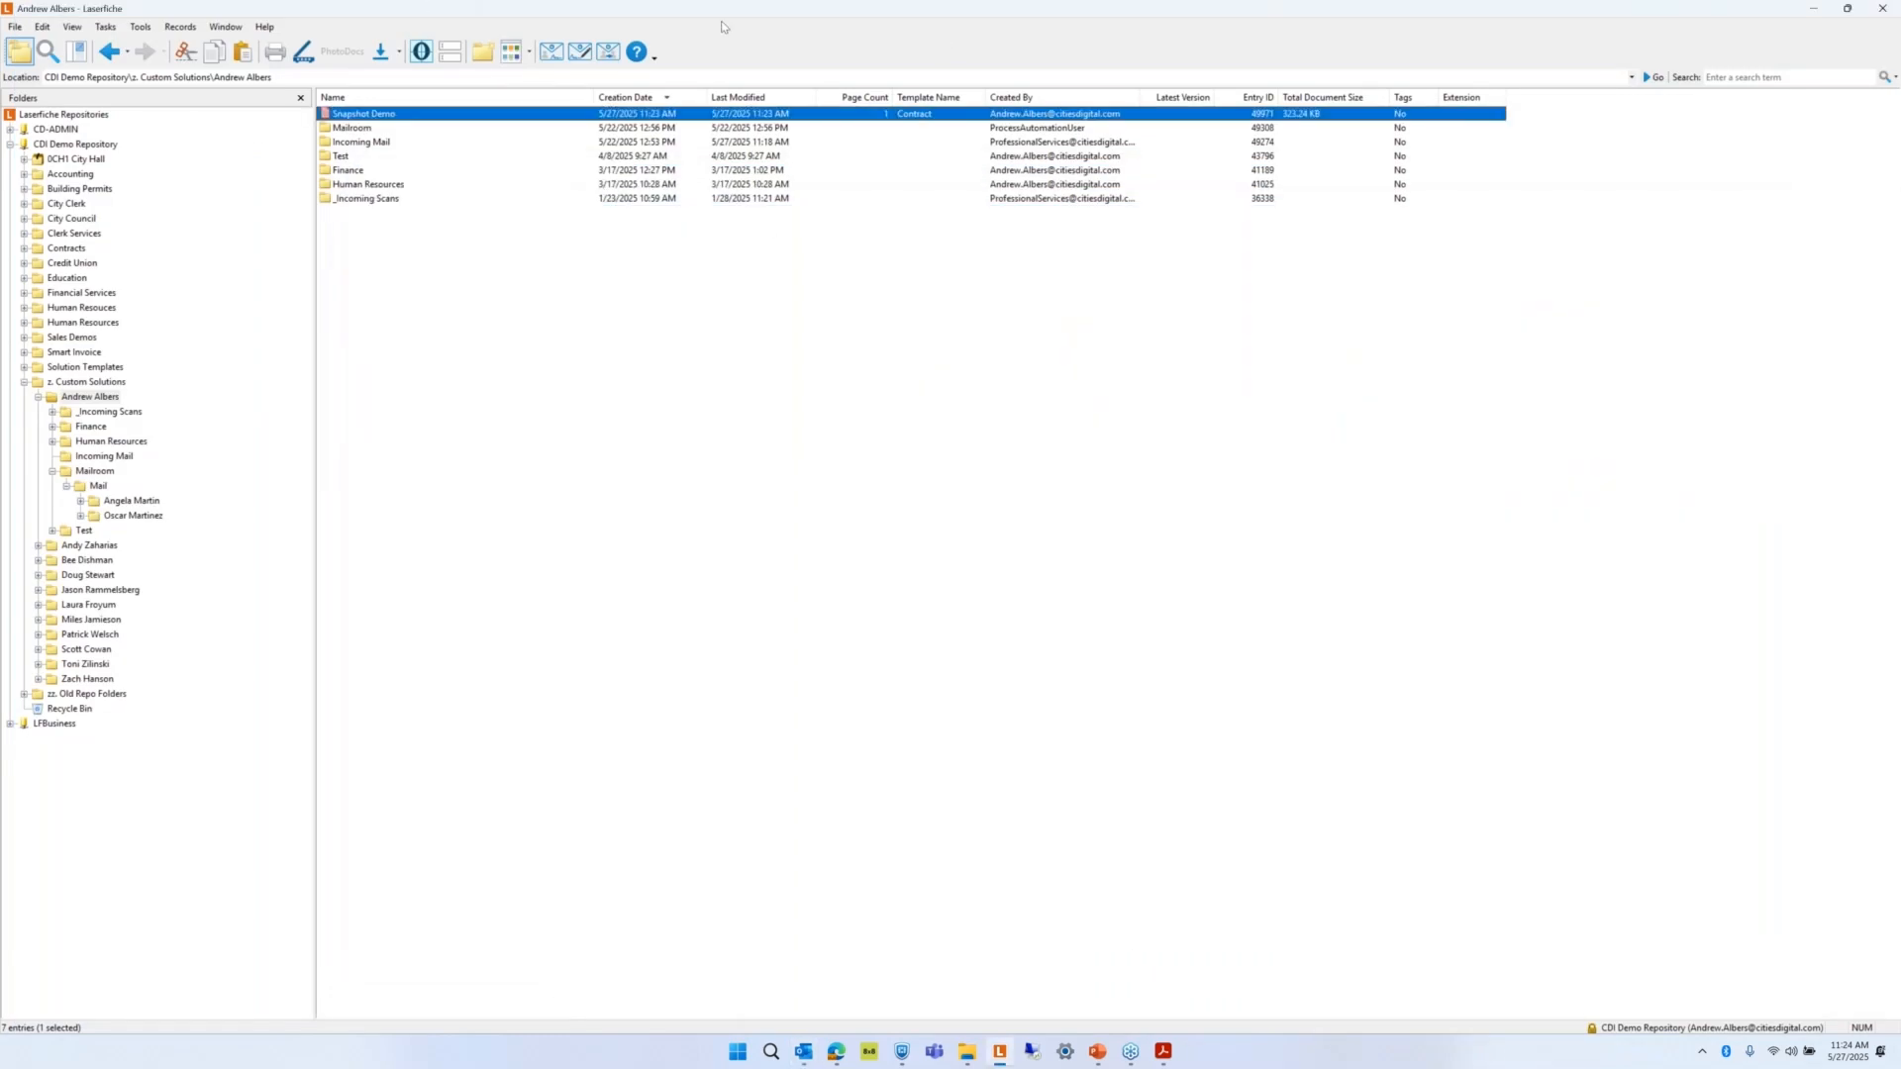
pyautogui.doubleClick(416, 11)
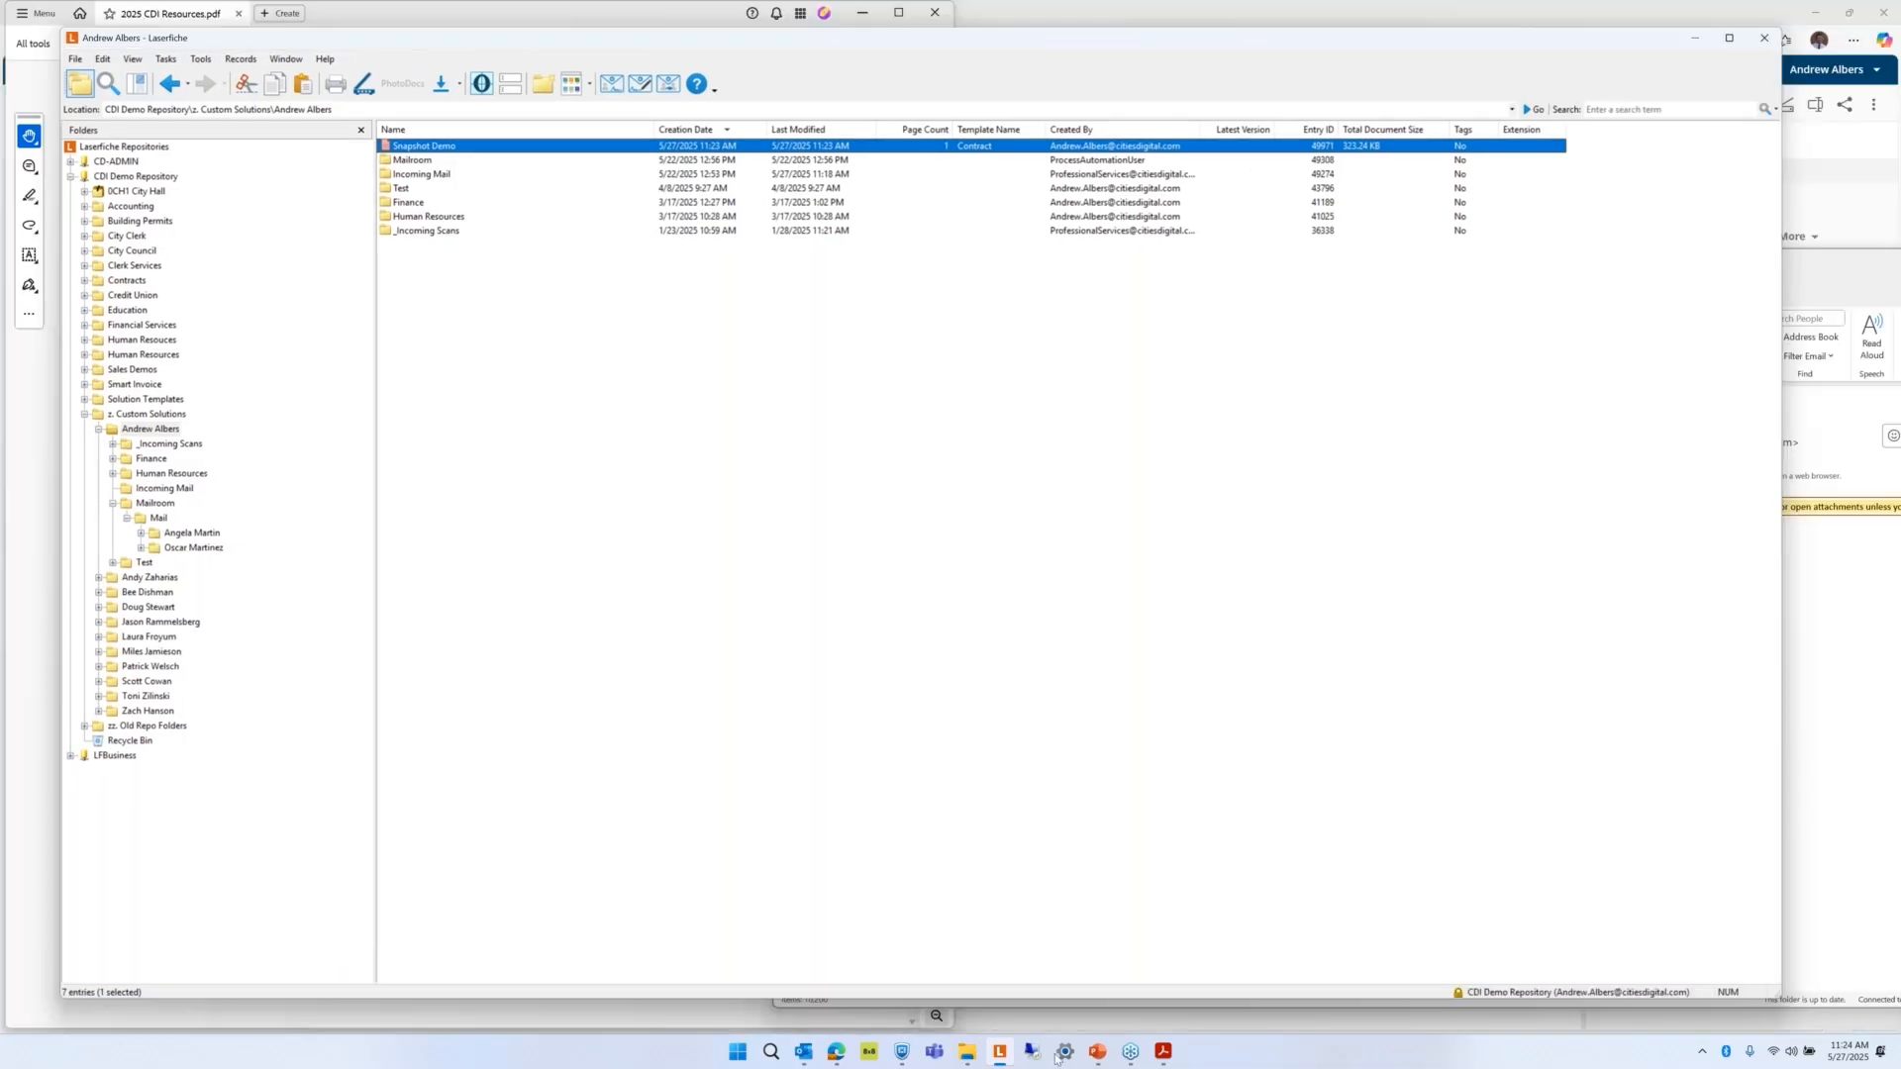
pyautogui.click(803, 1053)
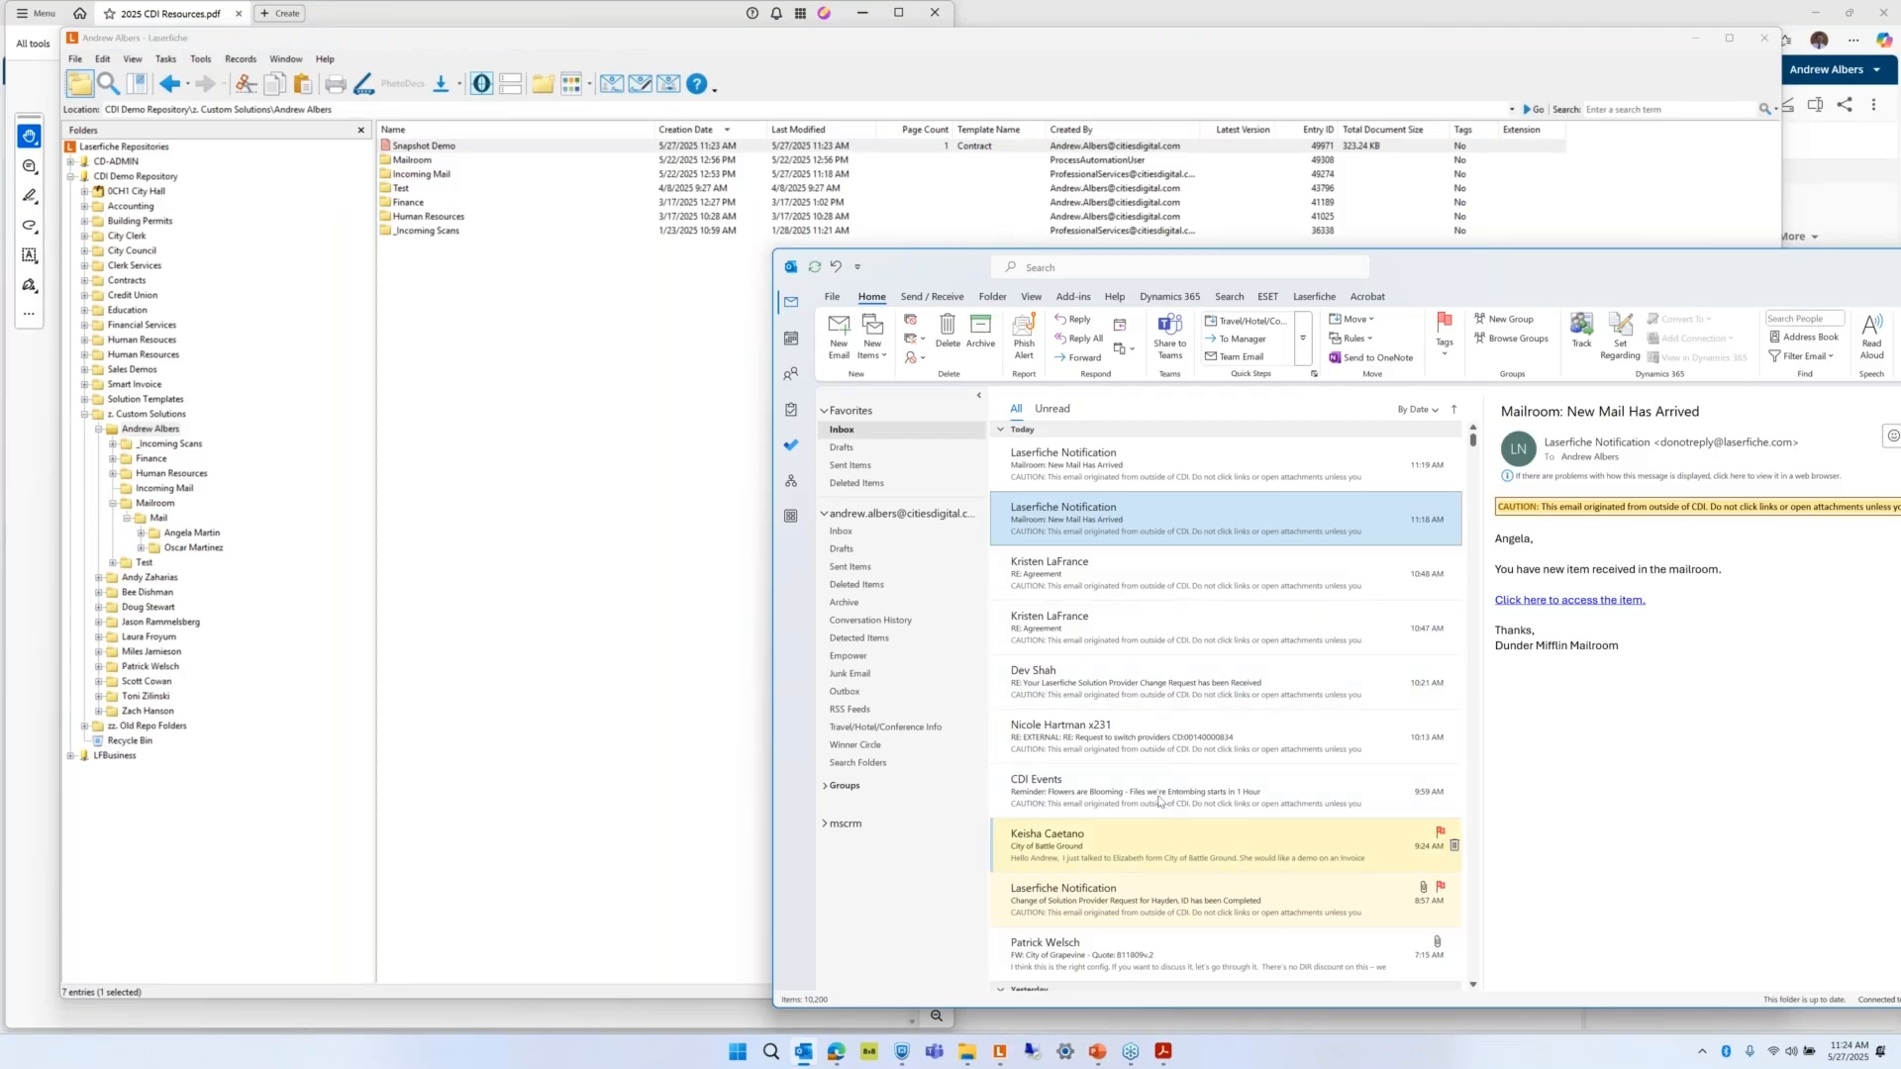
# Transfer the CDI Events reminder email from the Outlook inbox into the open Laserfiche folder and review its Email template fields.
pyautogui.moveTo(1138, 790); pyautogui.dragTo(594, 544)
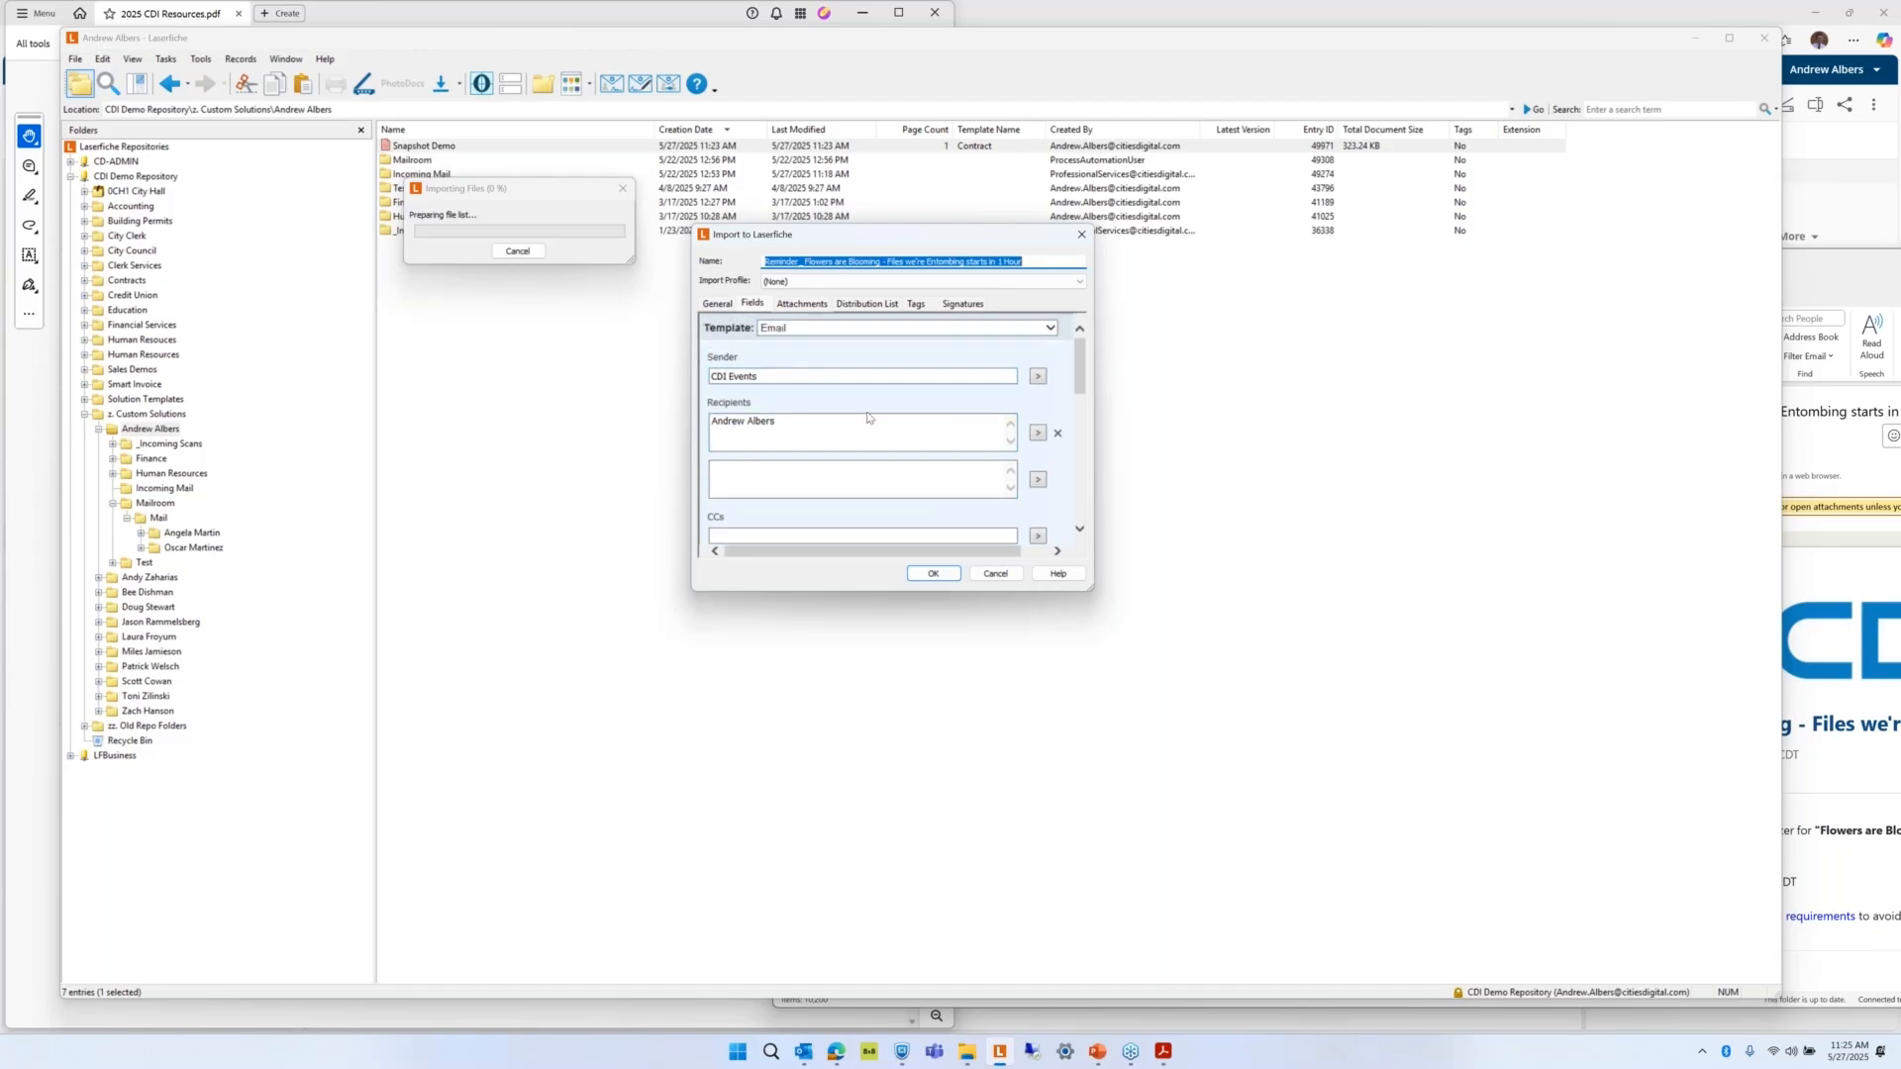
pyautogui.scroll(-6, 846, 426)
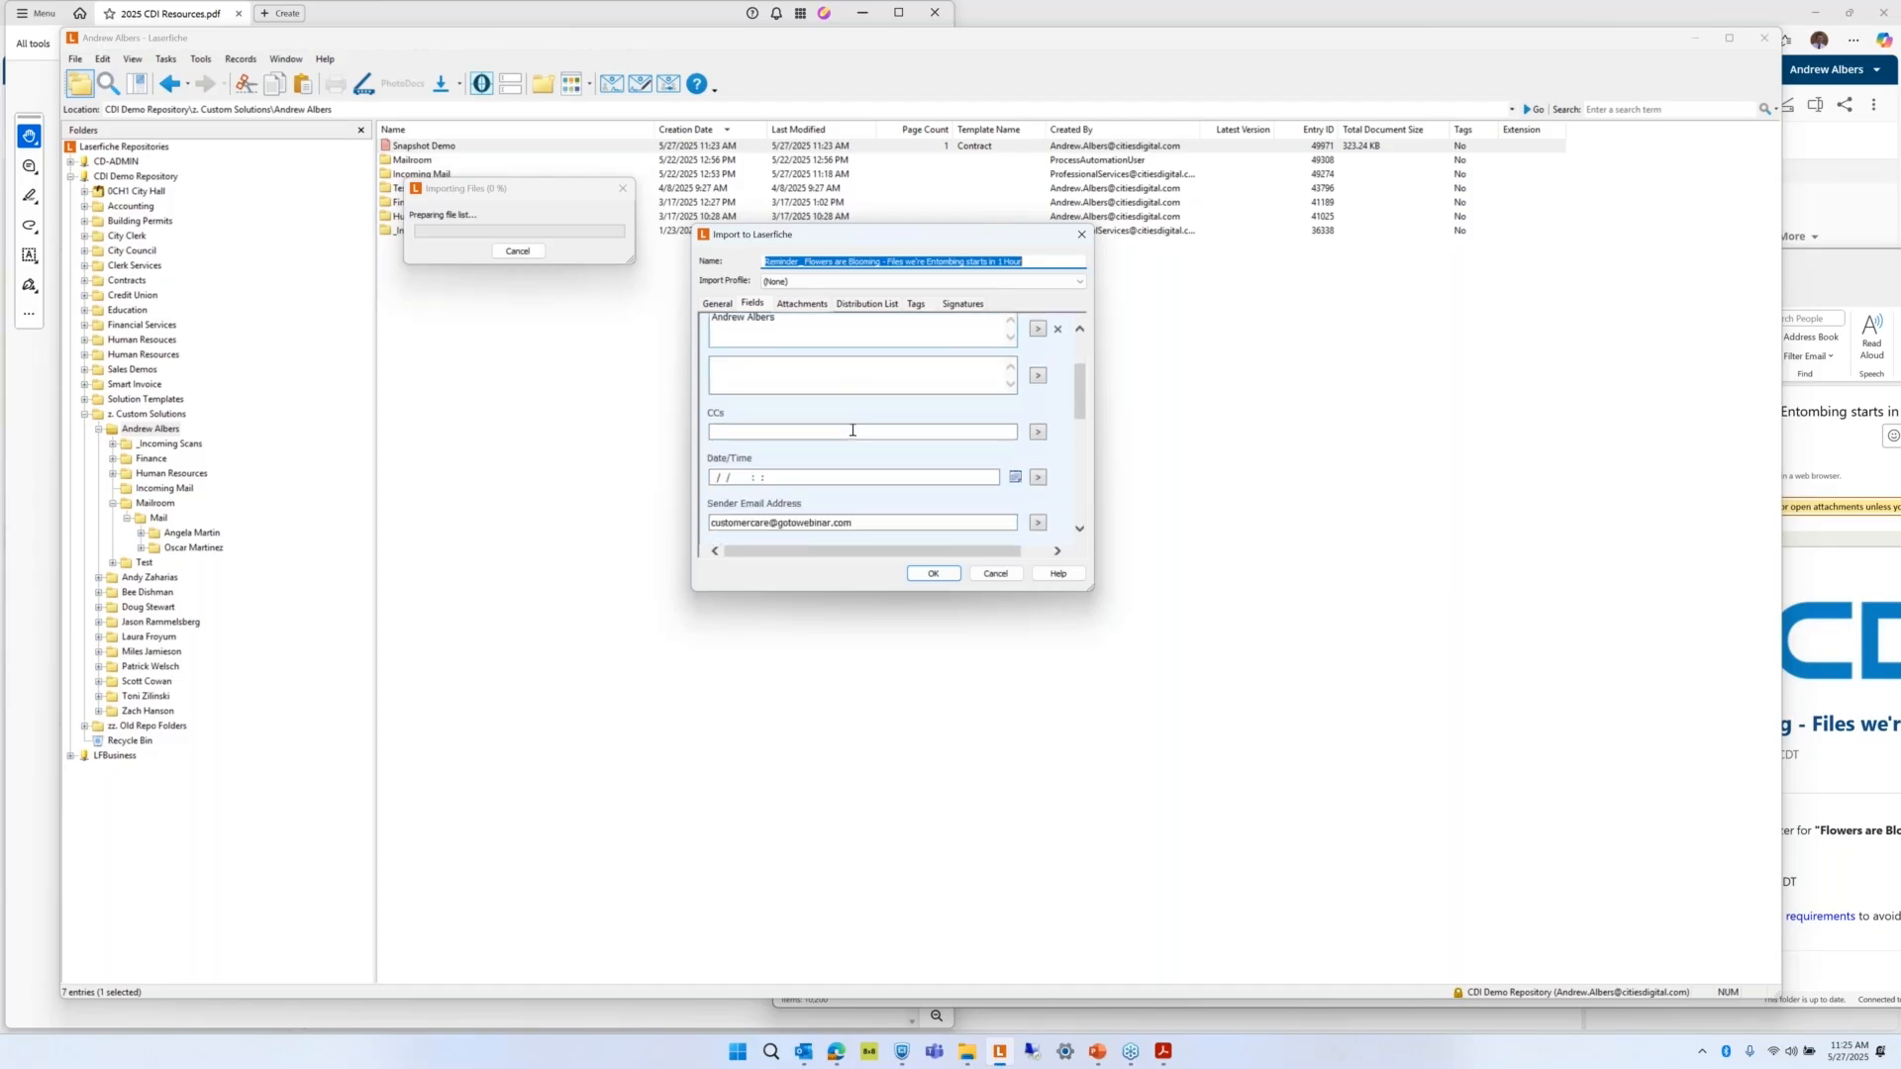
pyautogui.scroll(-4, 857, 427)
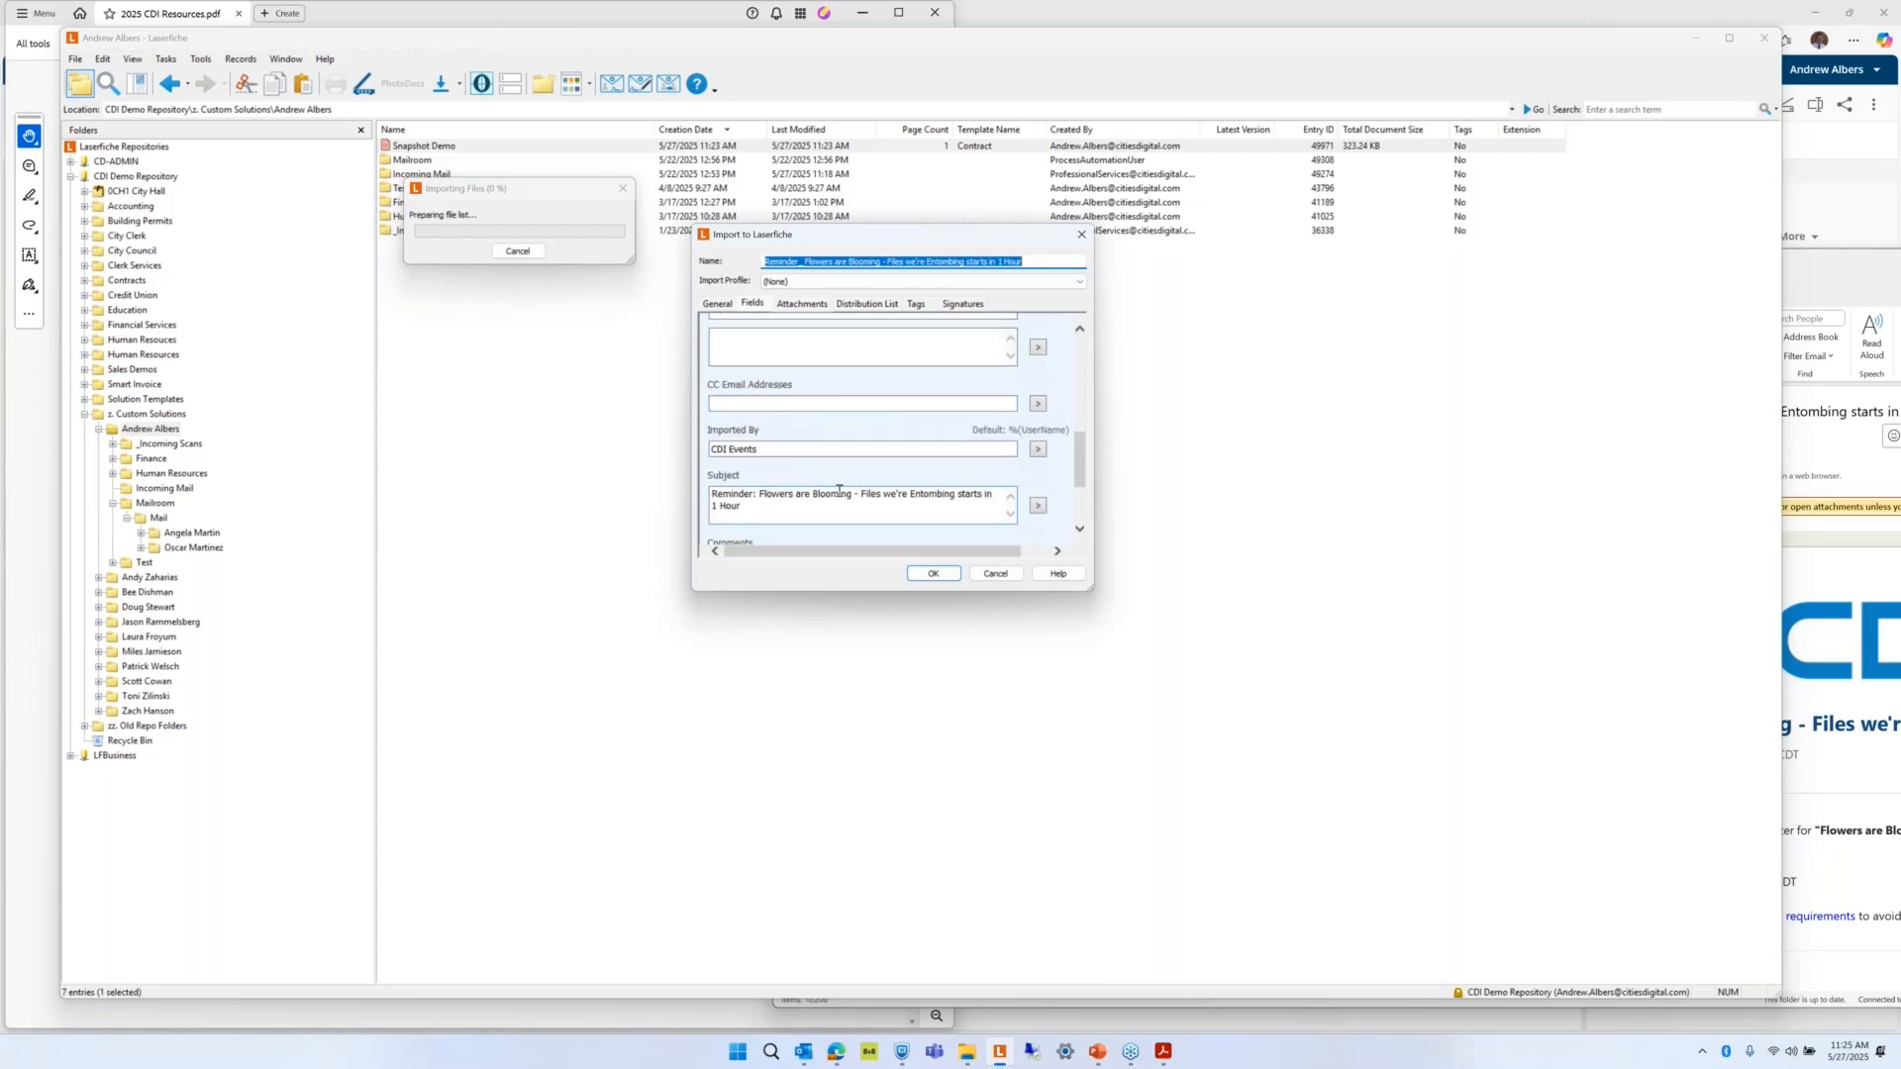
pyautogui.scroll(3, 840, 485)
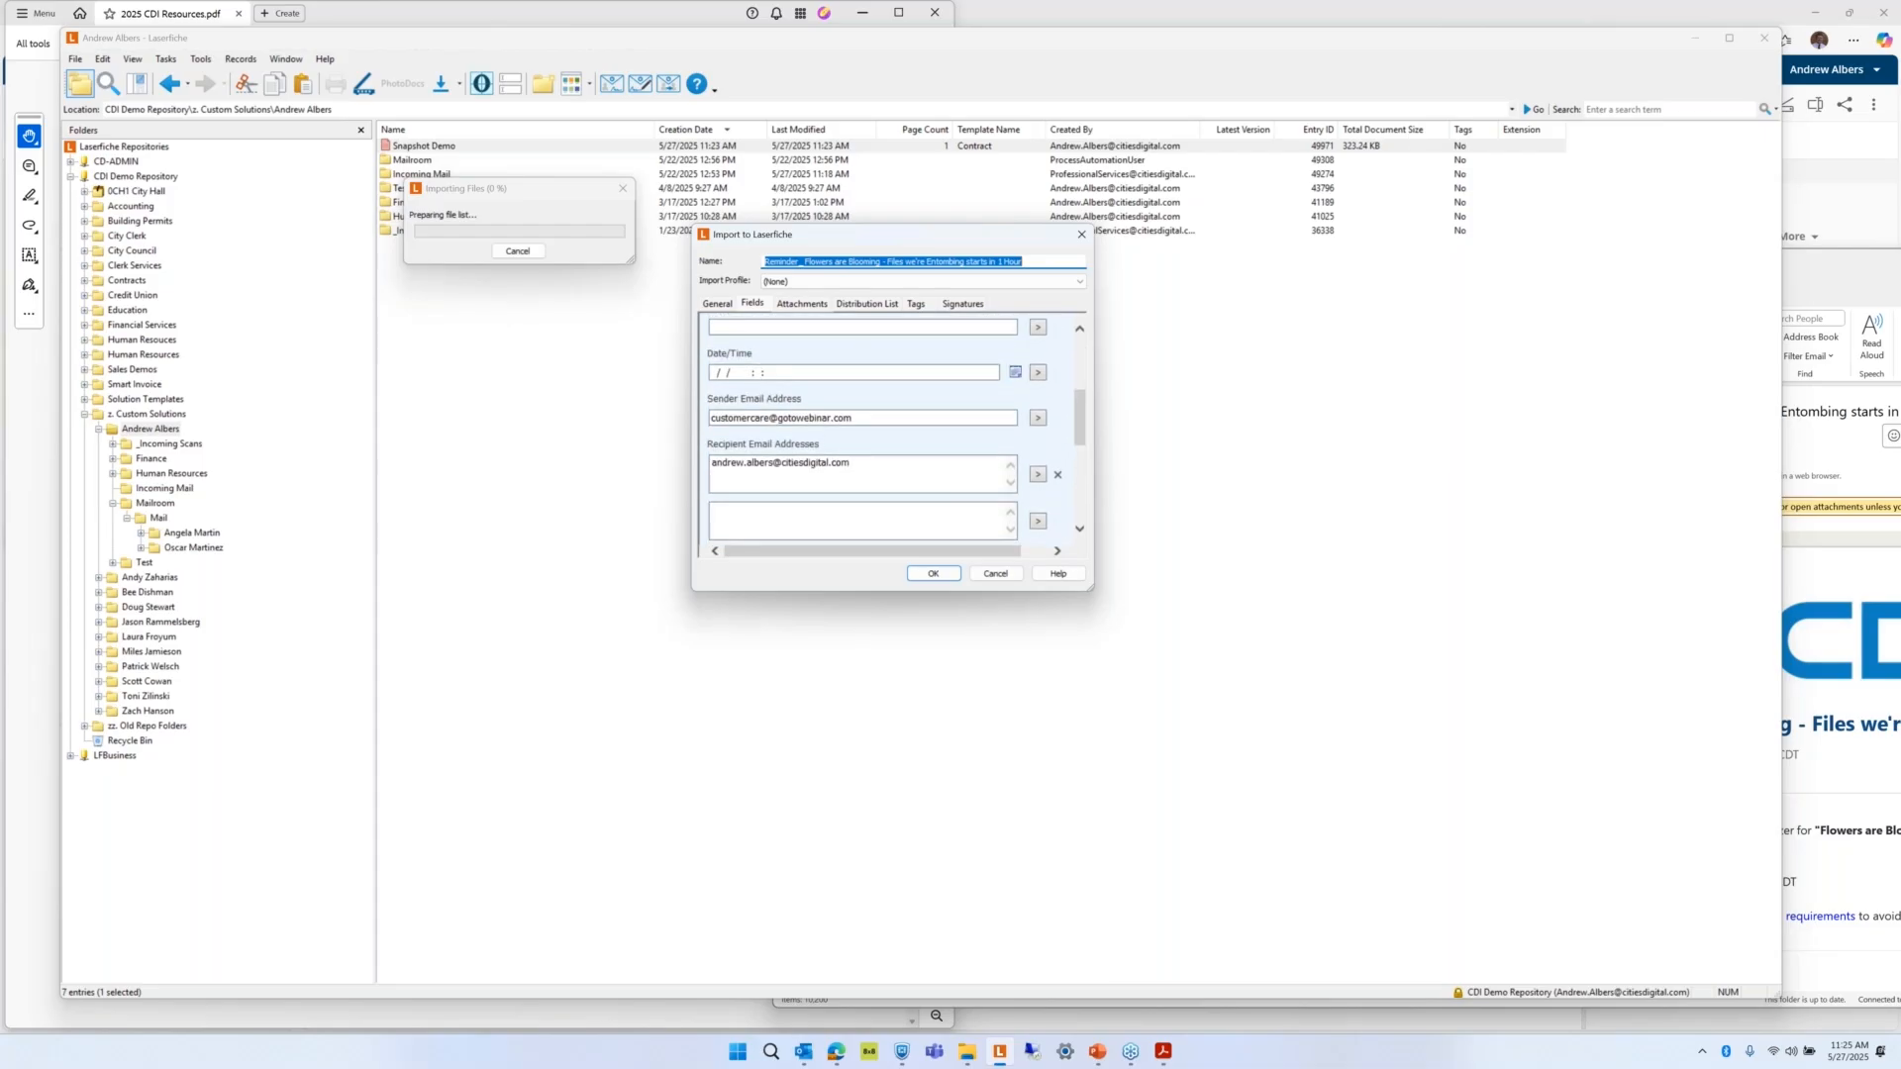
# Check the attachment options, tags and fields for the email, and import it into Laserfiche.
pyautogui.click(800, 304)
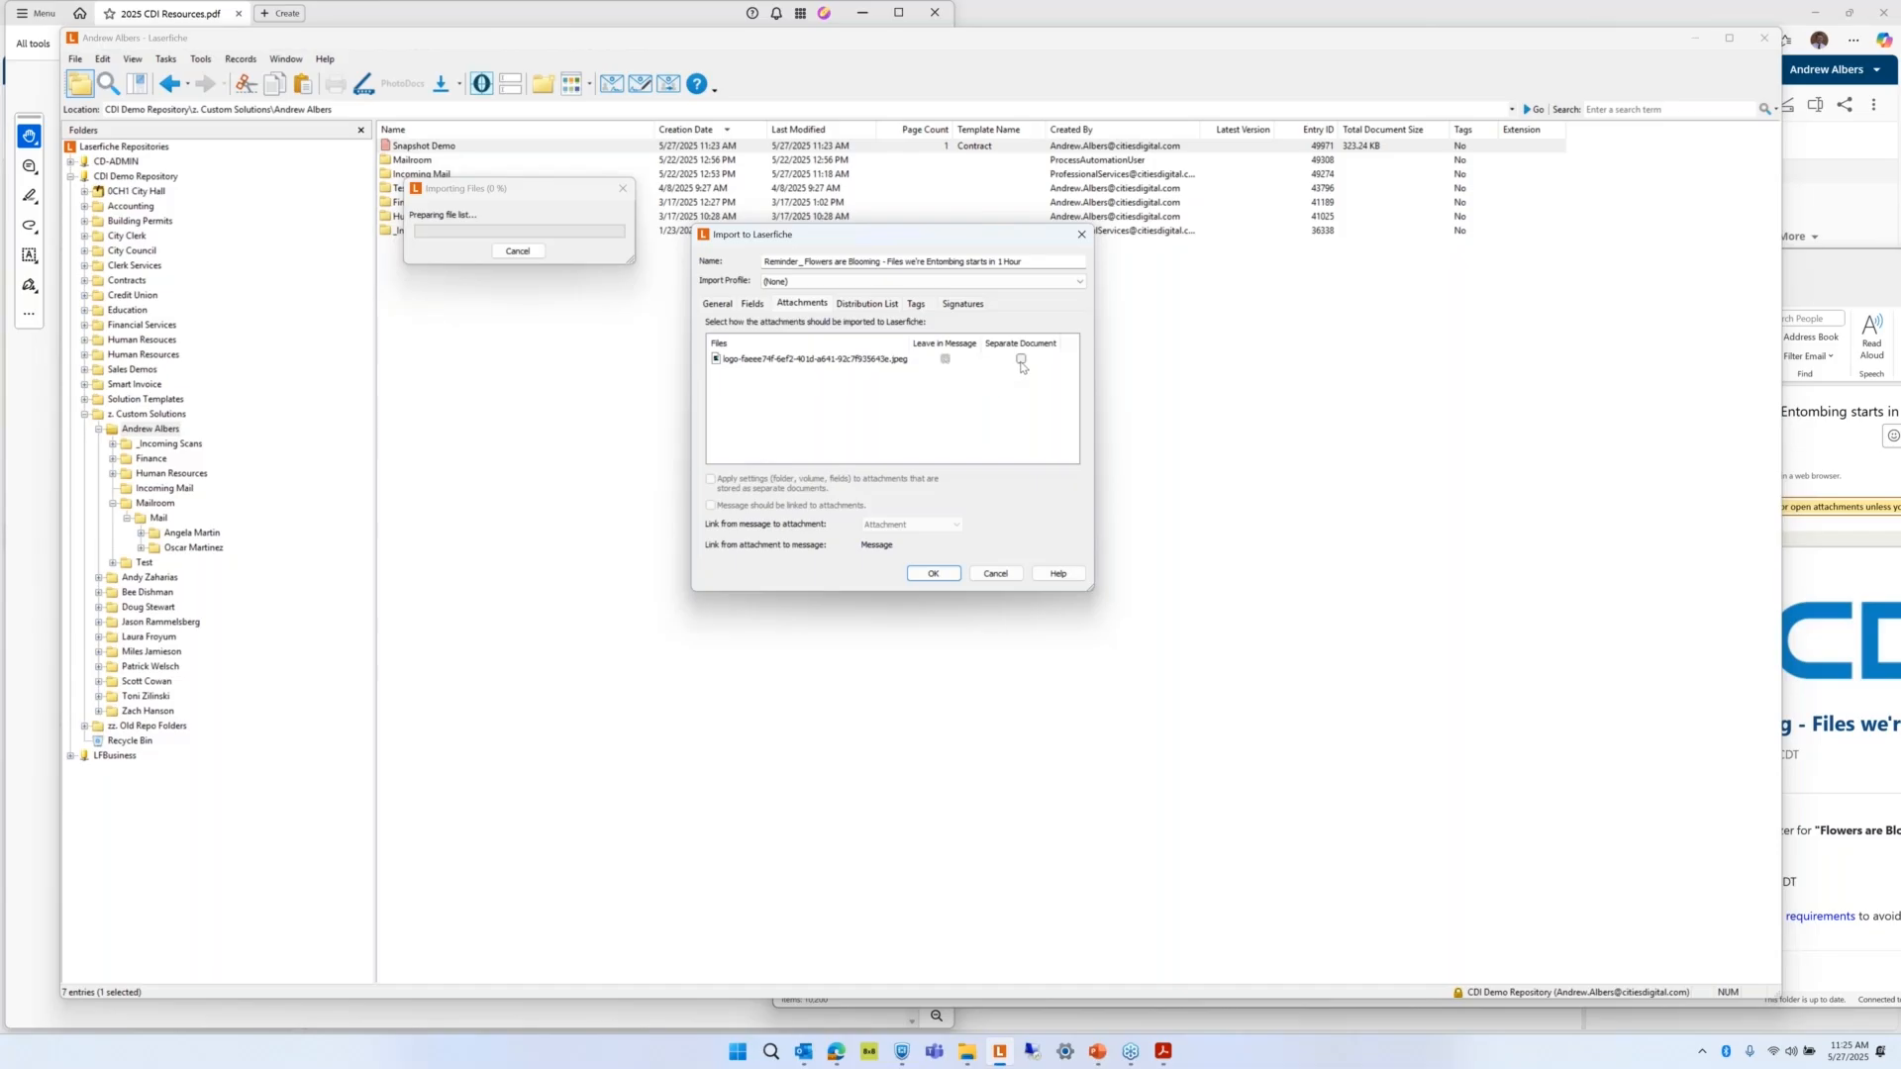
pyautogui.click(916, 305)
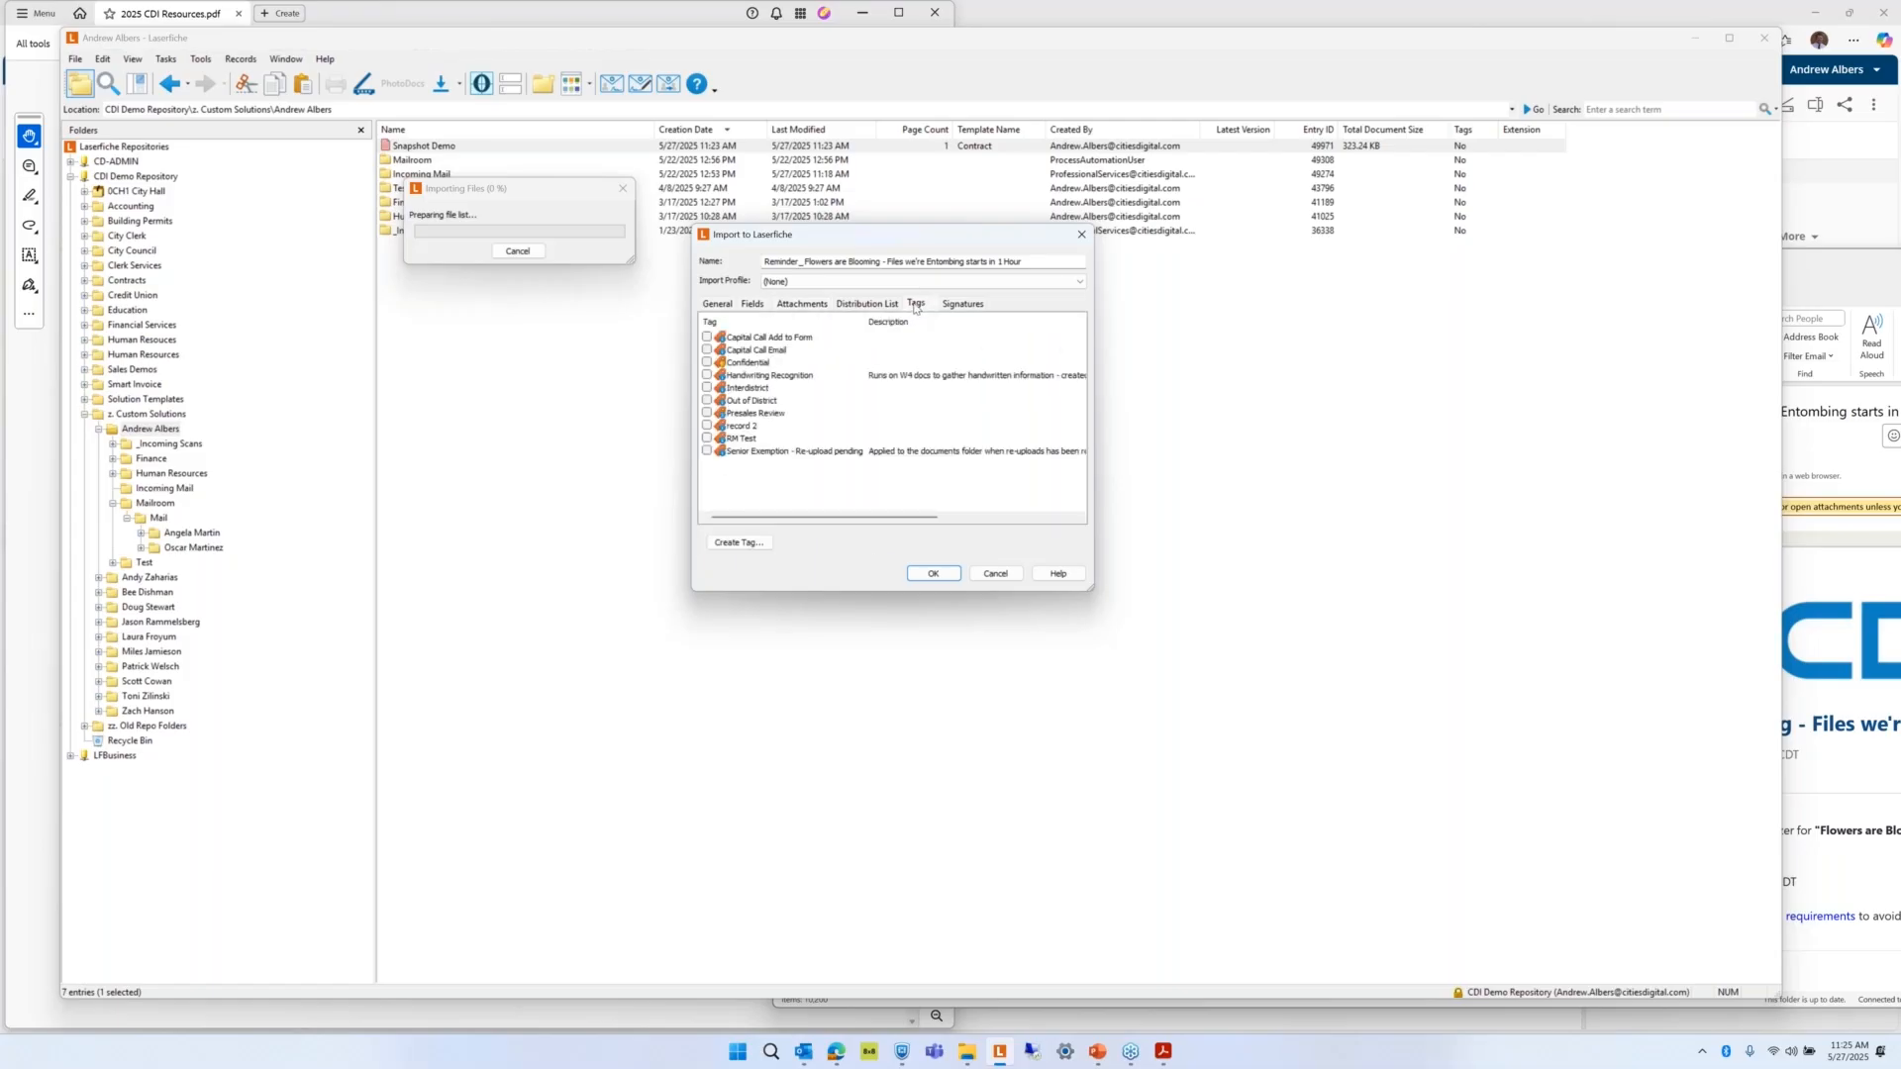
pyautogui.click(754, 305)
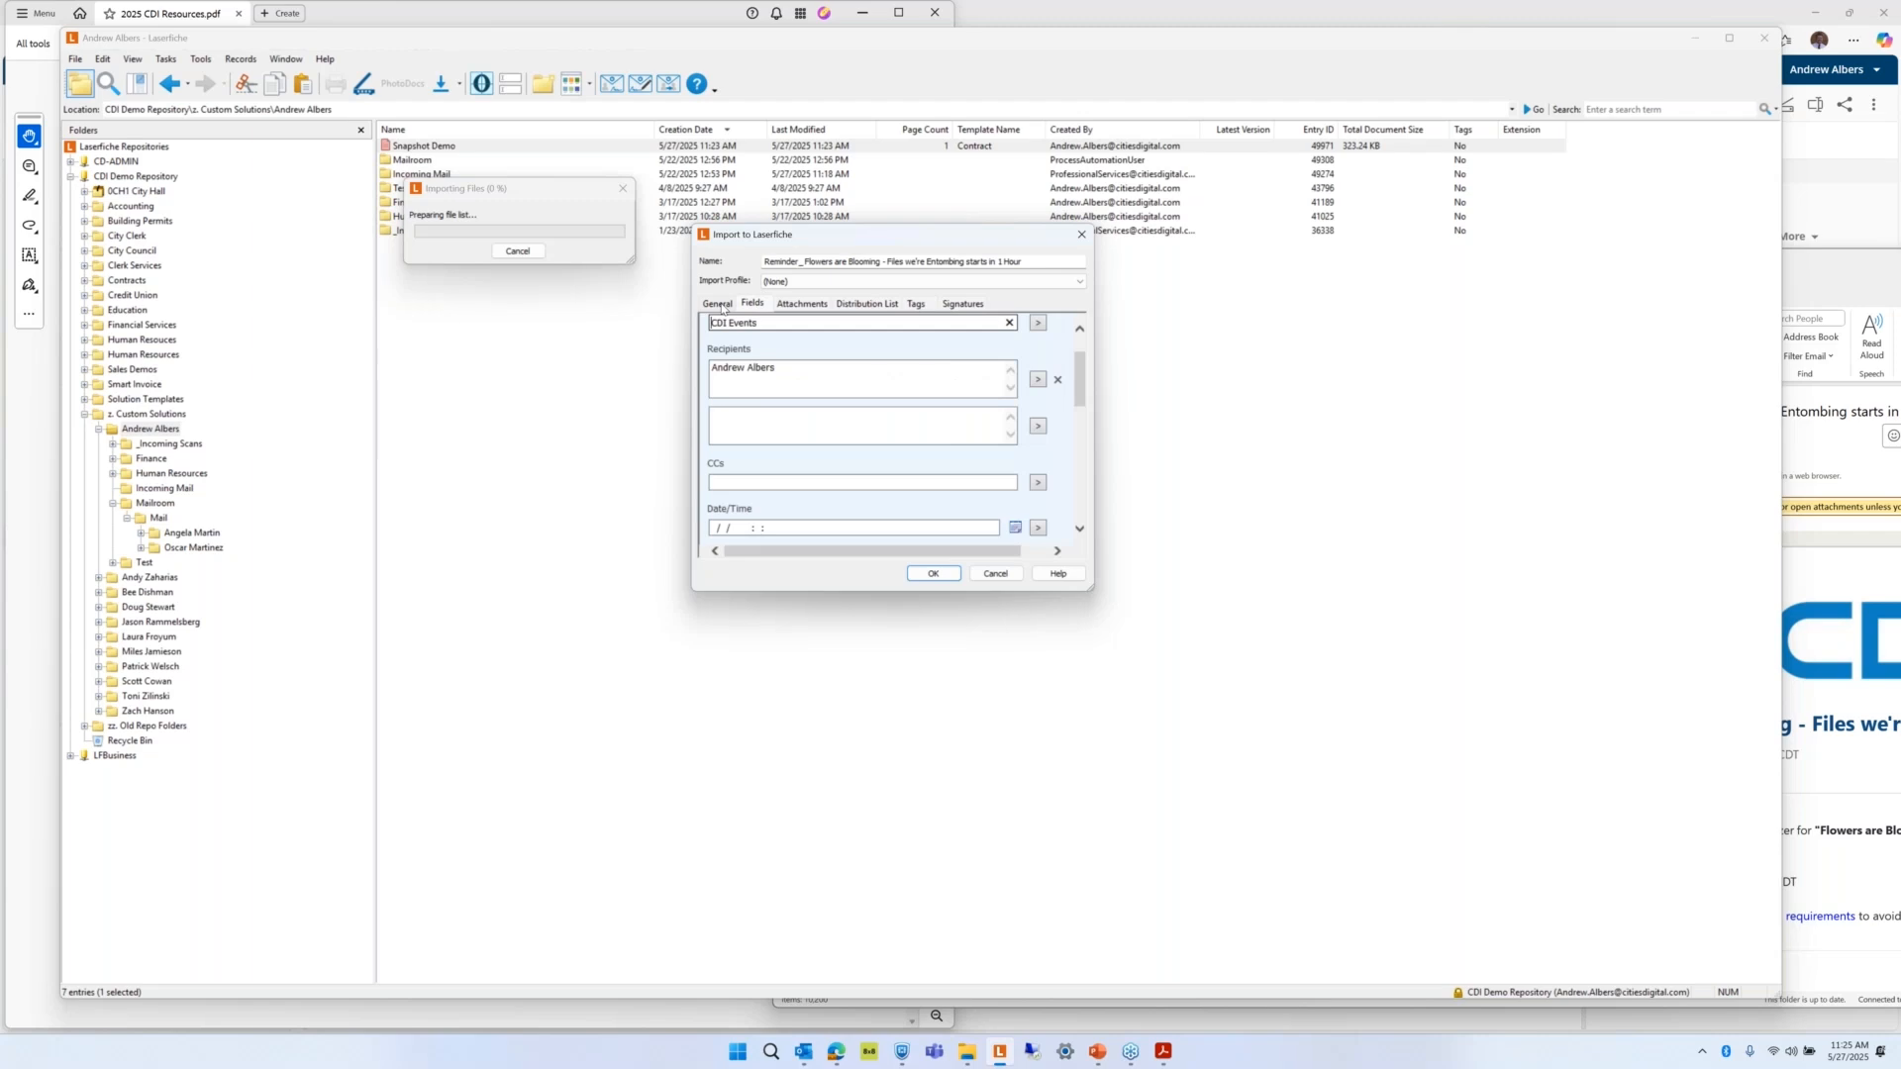
pyautogui.click(935, 574)
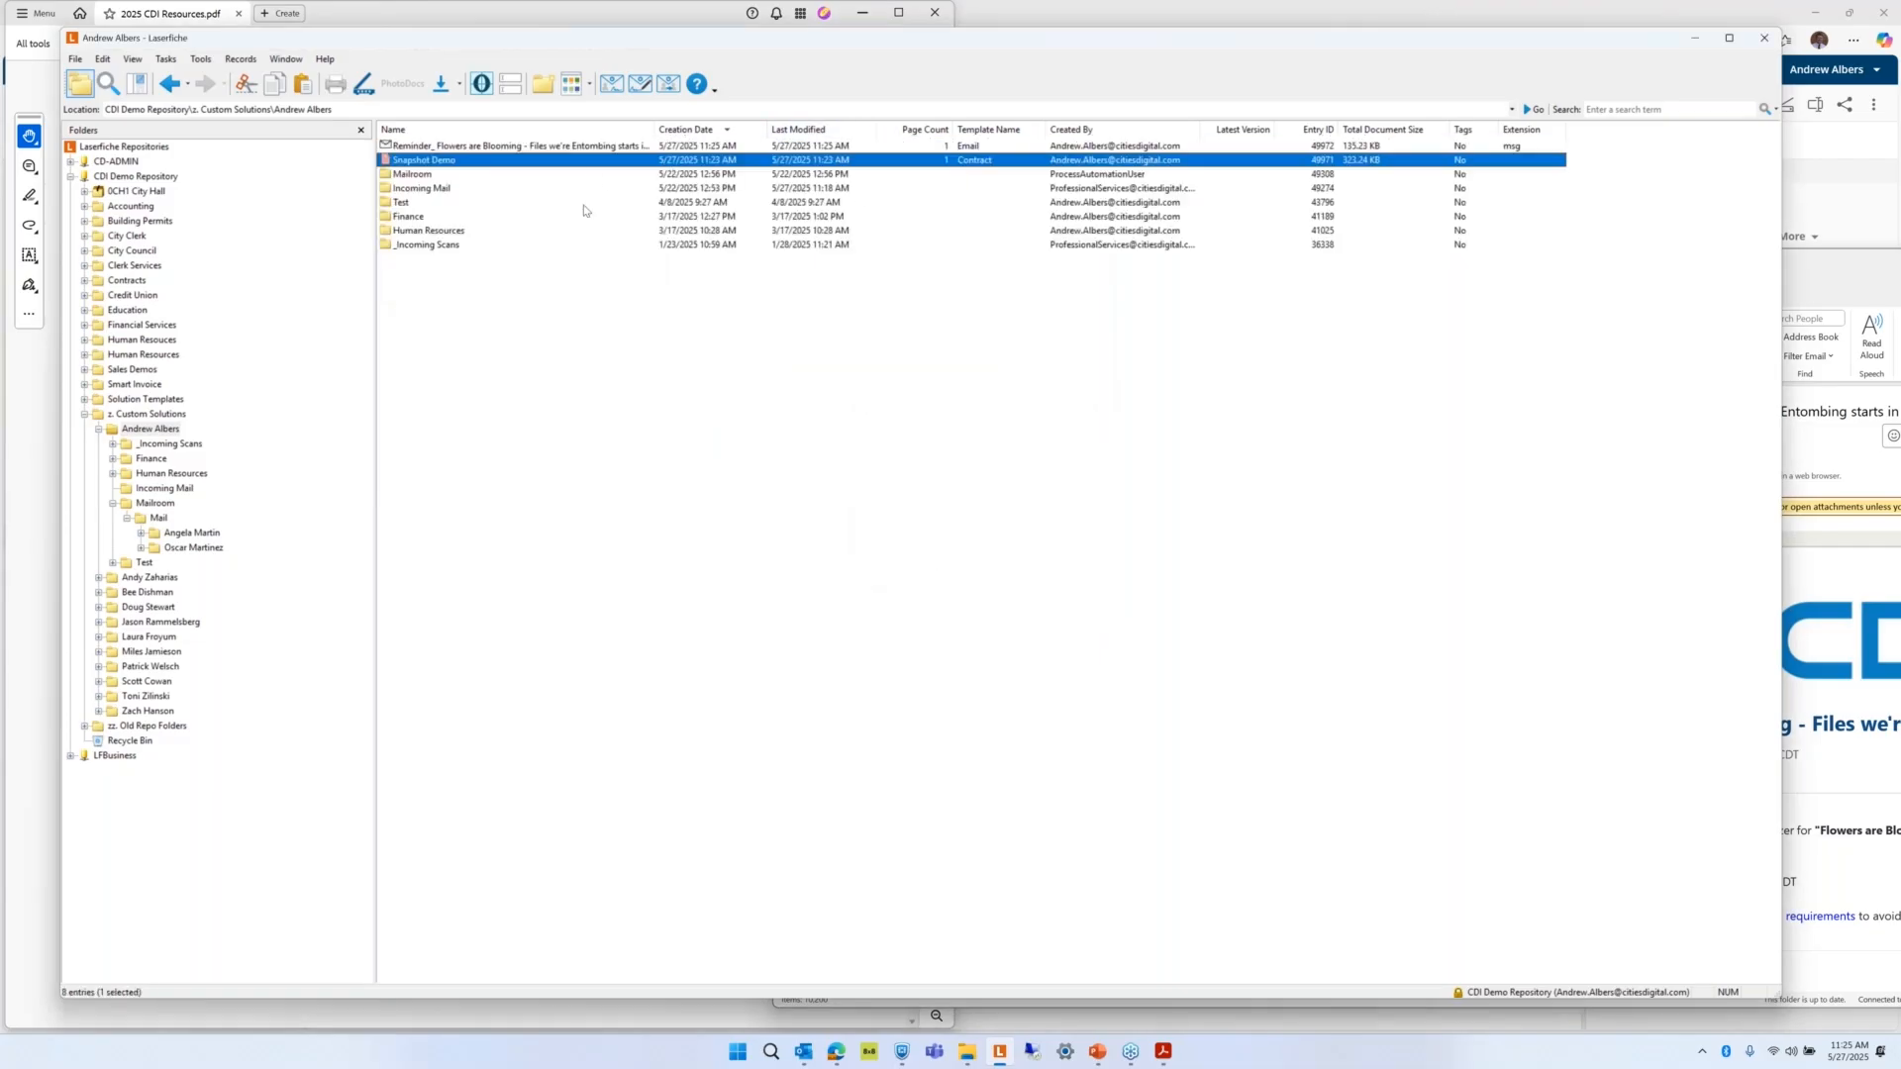
# Open the imported reminder email from the repository folder to view the original message, and close it.
pyautogui.click(457, 147)
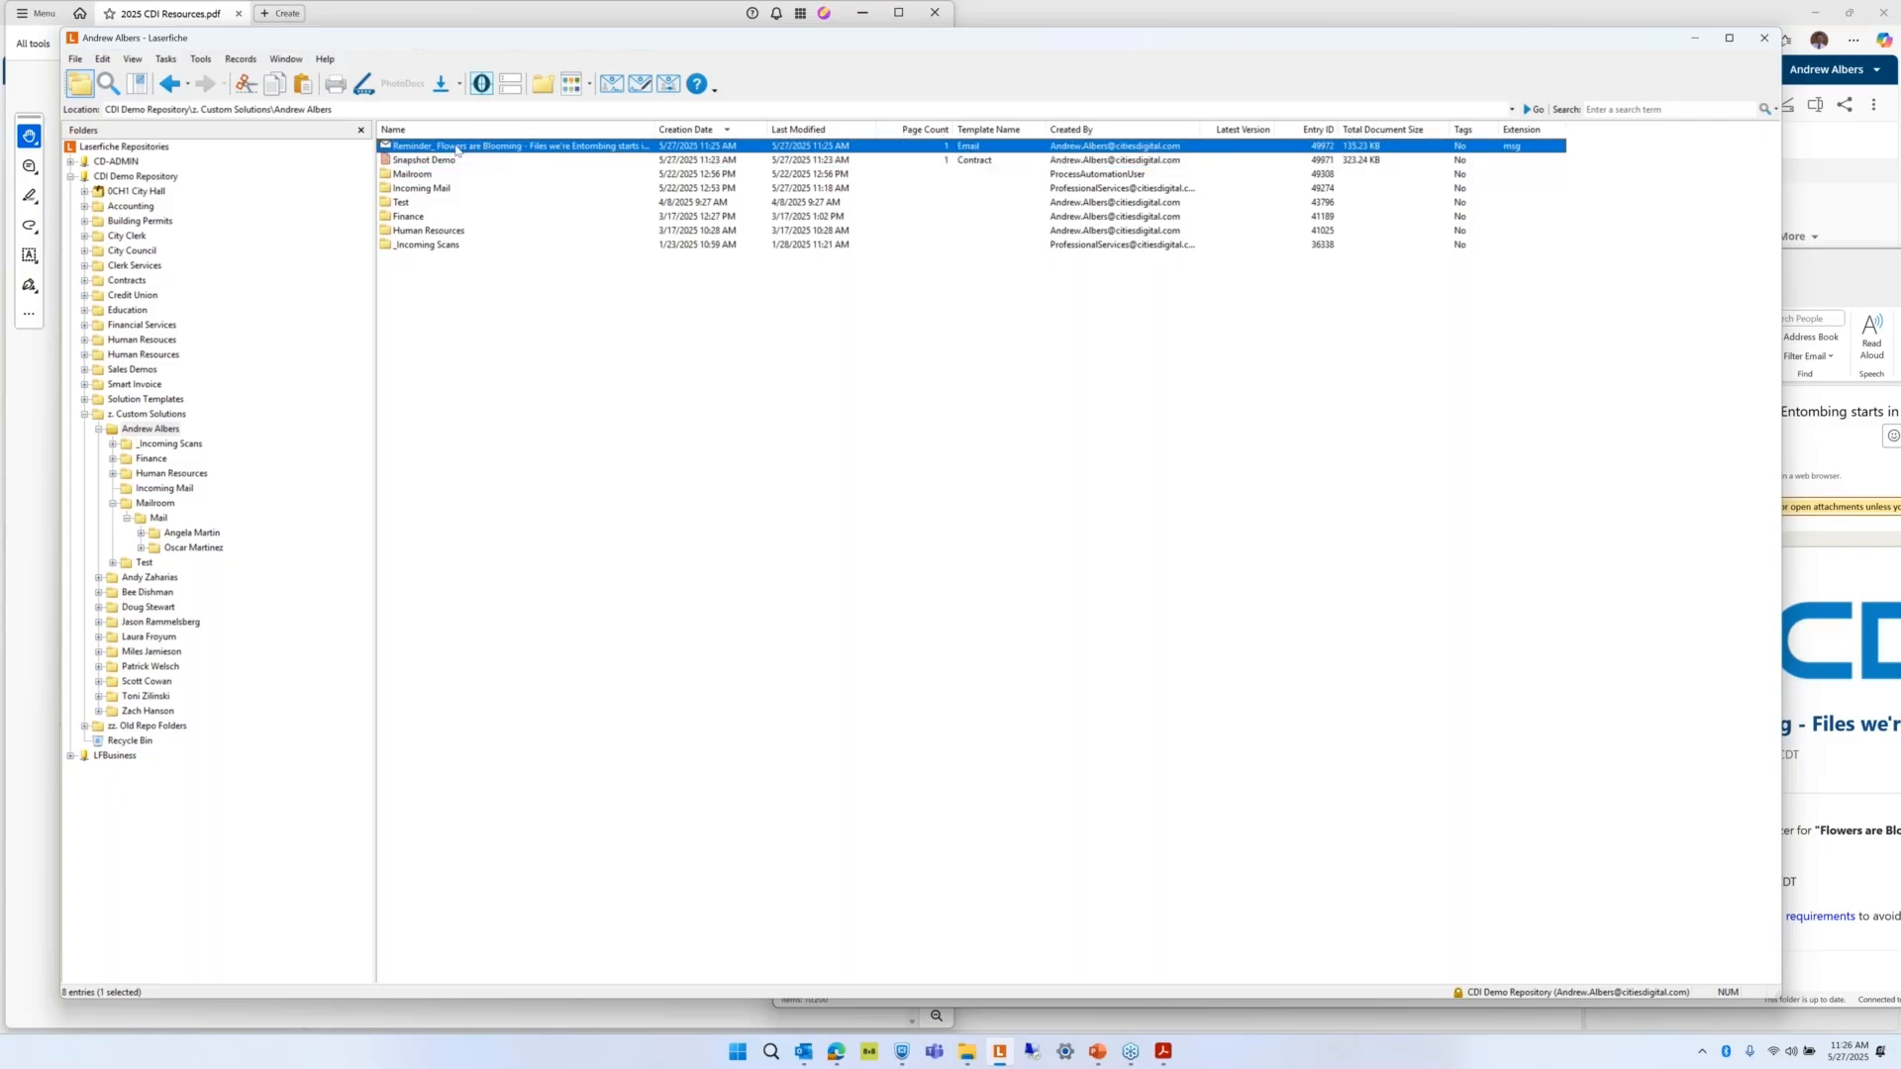
pyautogui.doubleClick(456, 148)
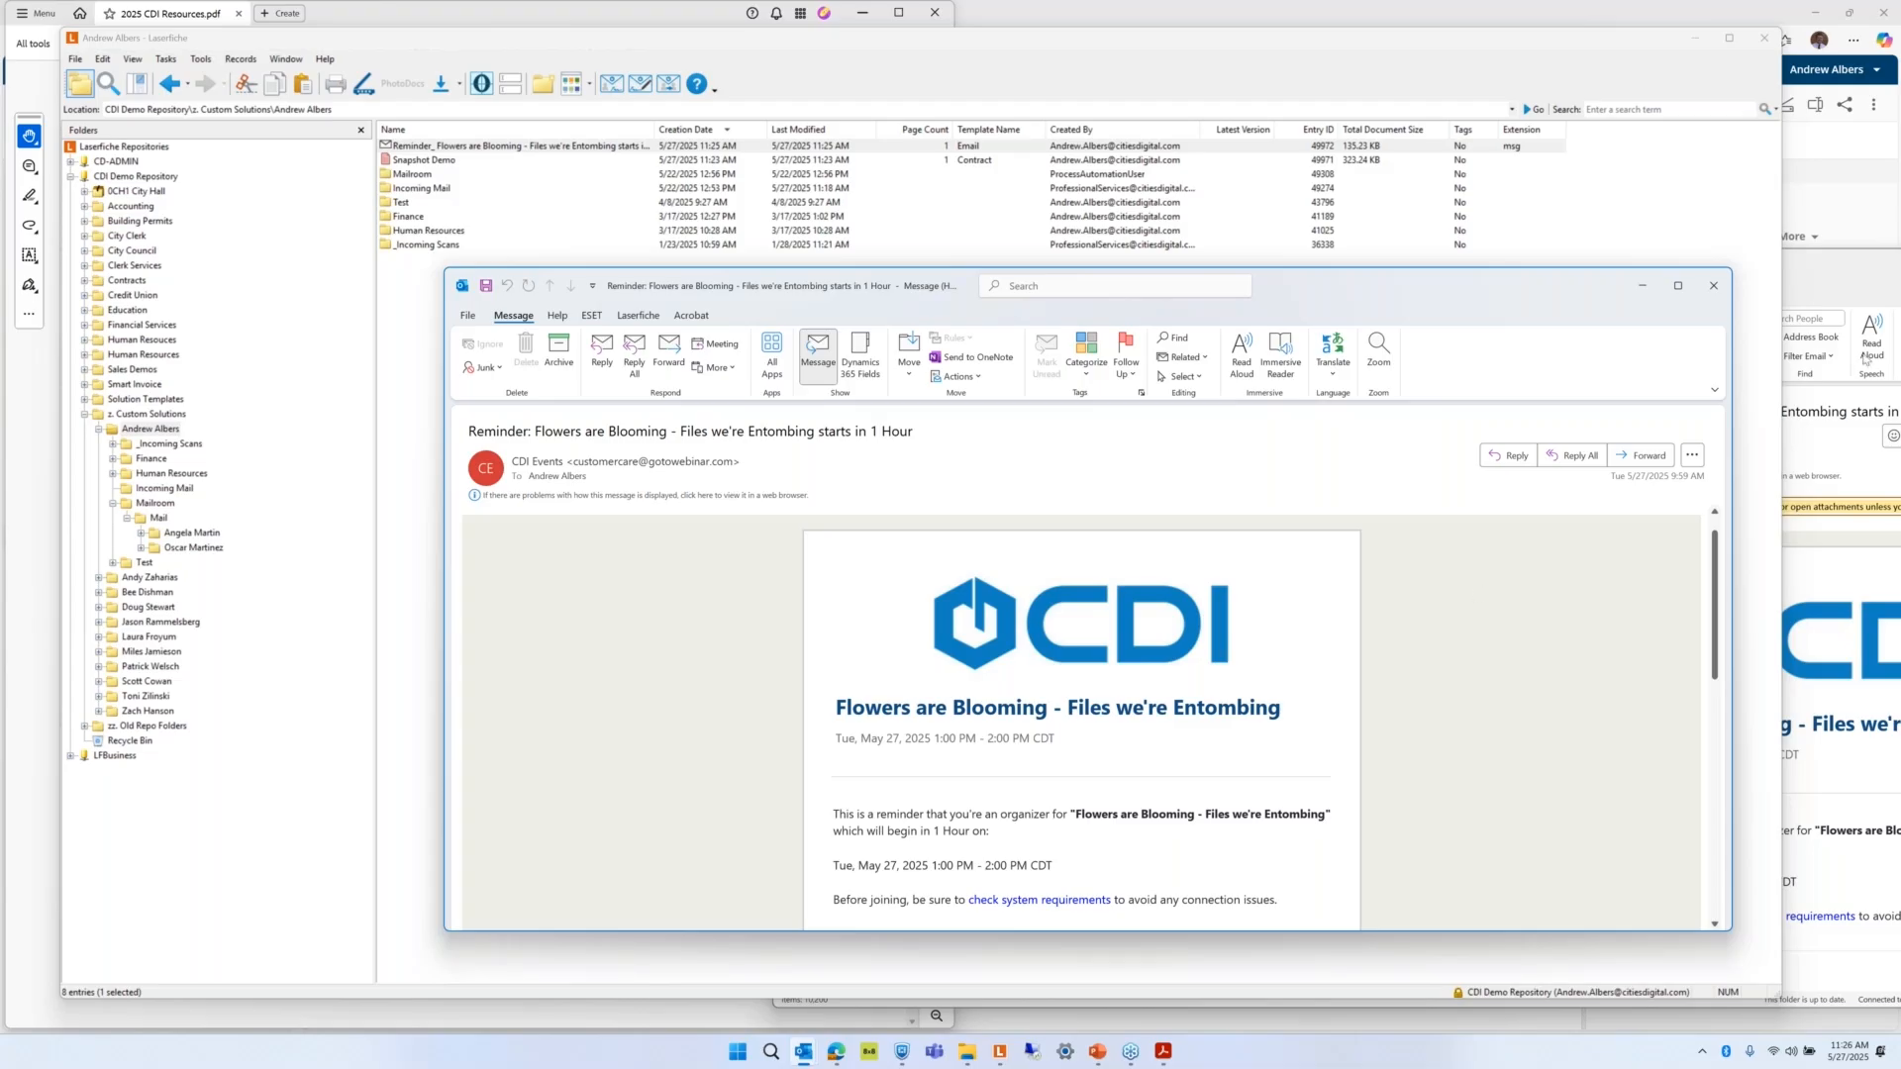
pyautogui.click(1716, 289)
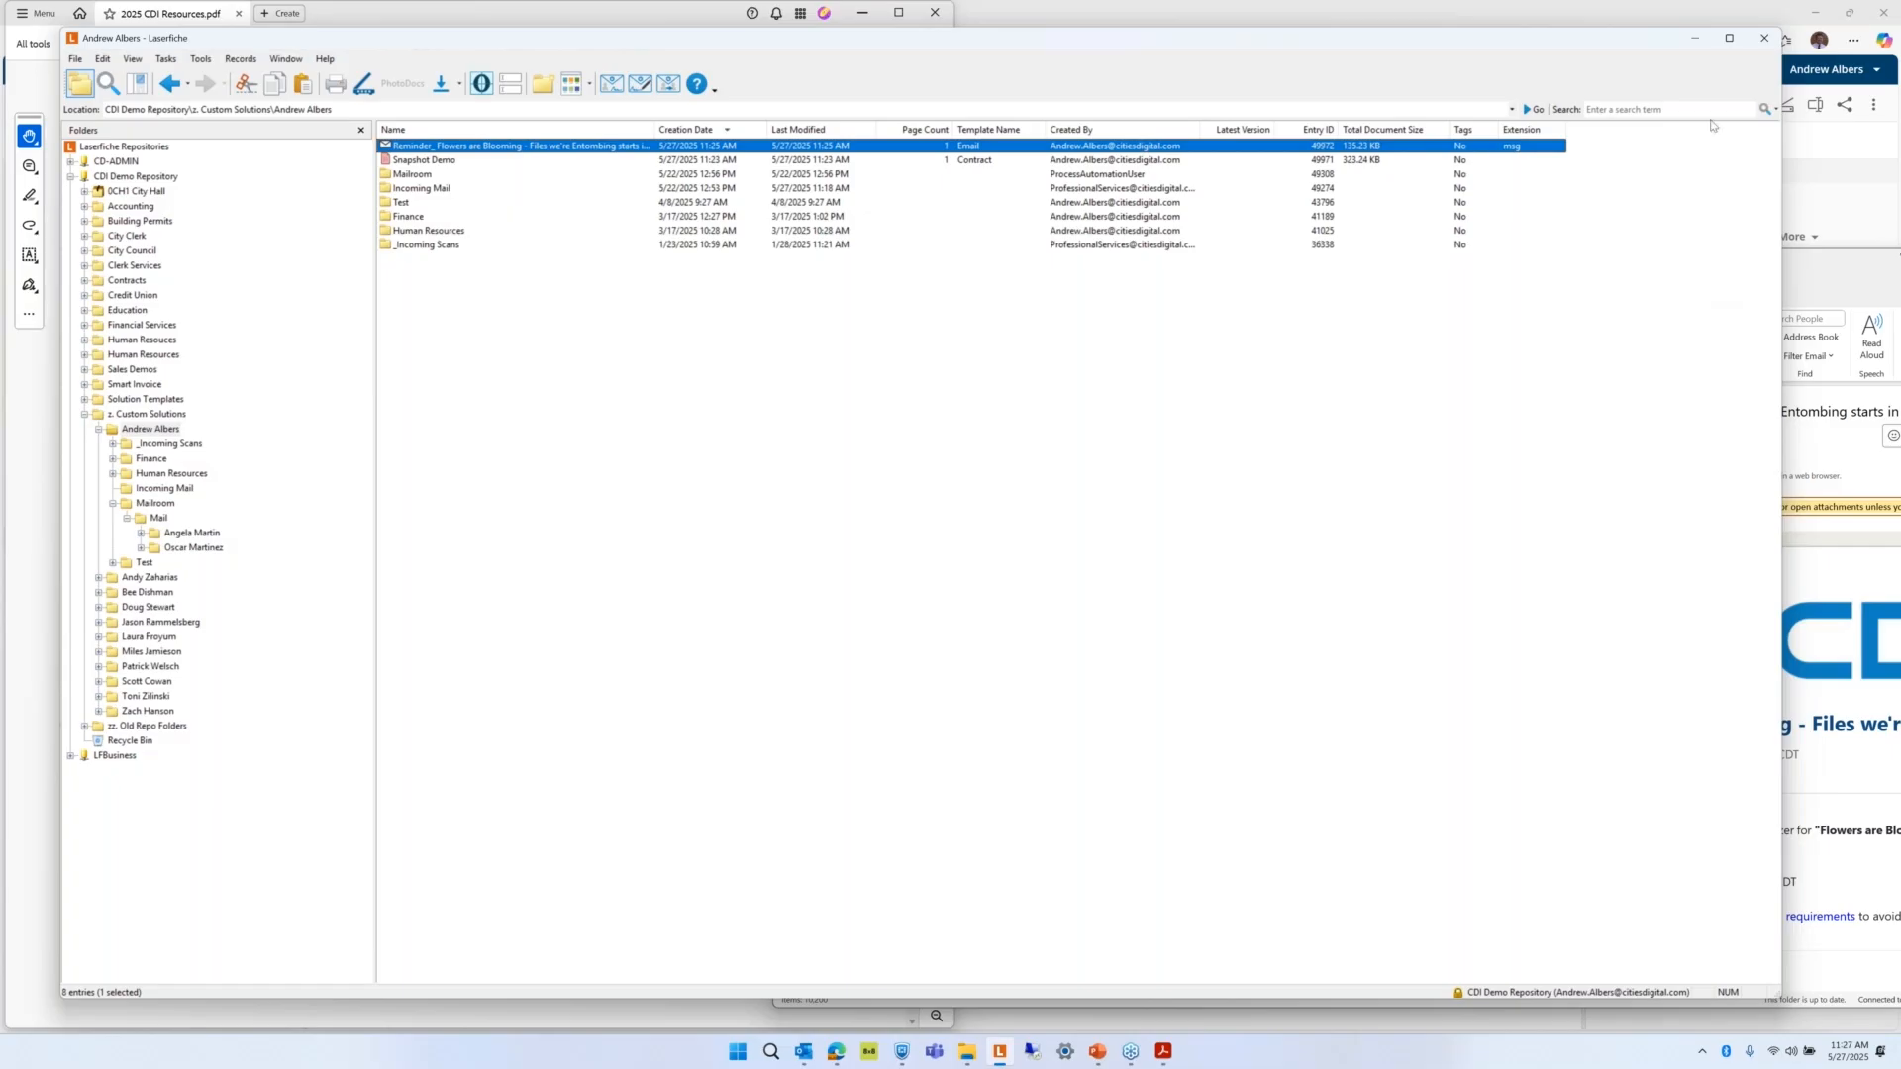
# Clear the desktop by minimizing Laserfiche, closing the 2025 CDI Resources PDF window and minimizing Outlook.
pyautogui.click(1697, 39)
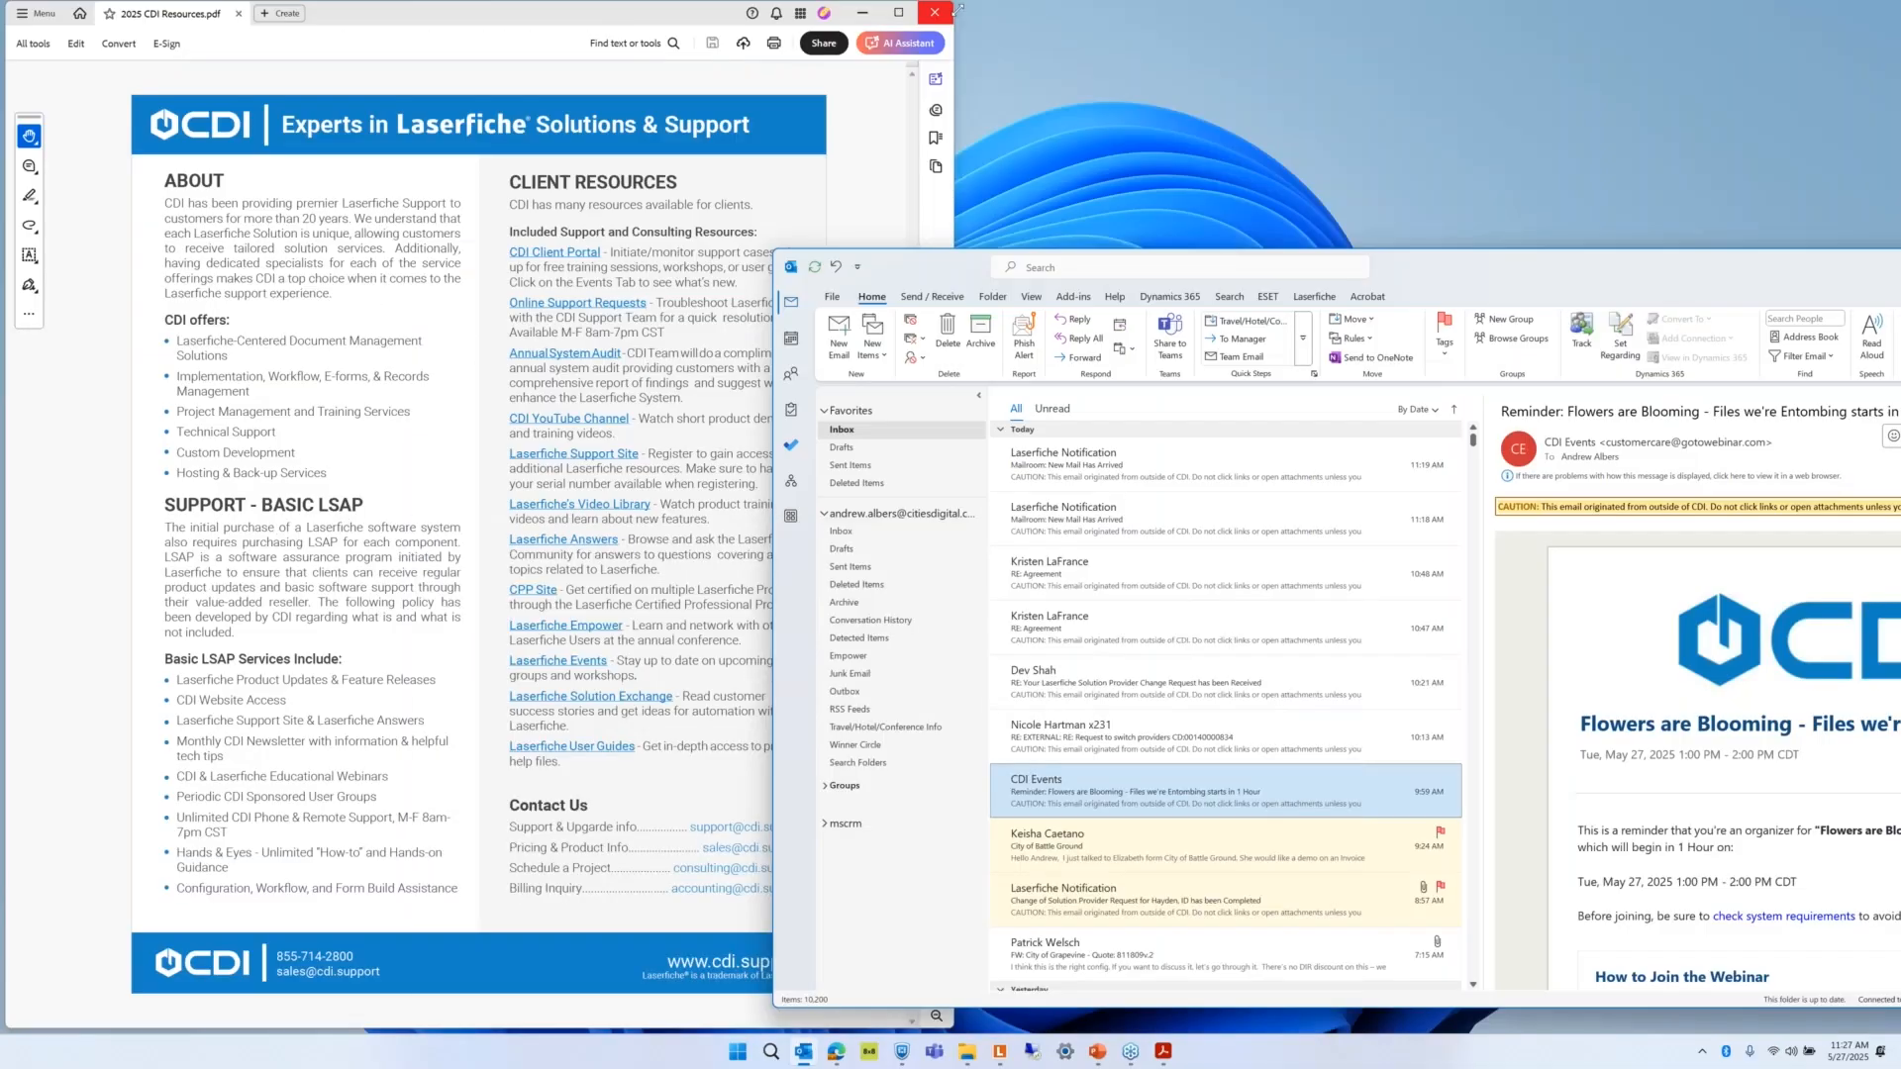
pyautogui.click(953, 8)
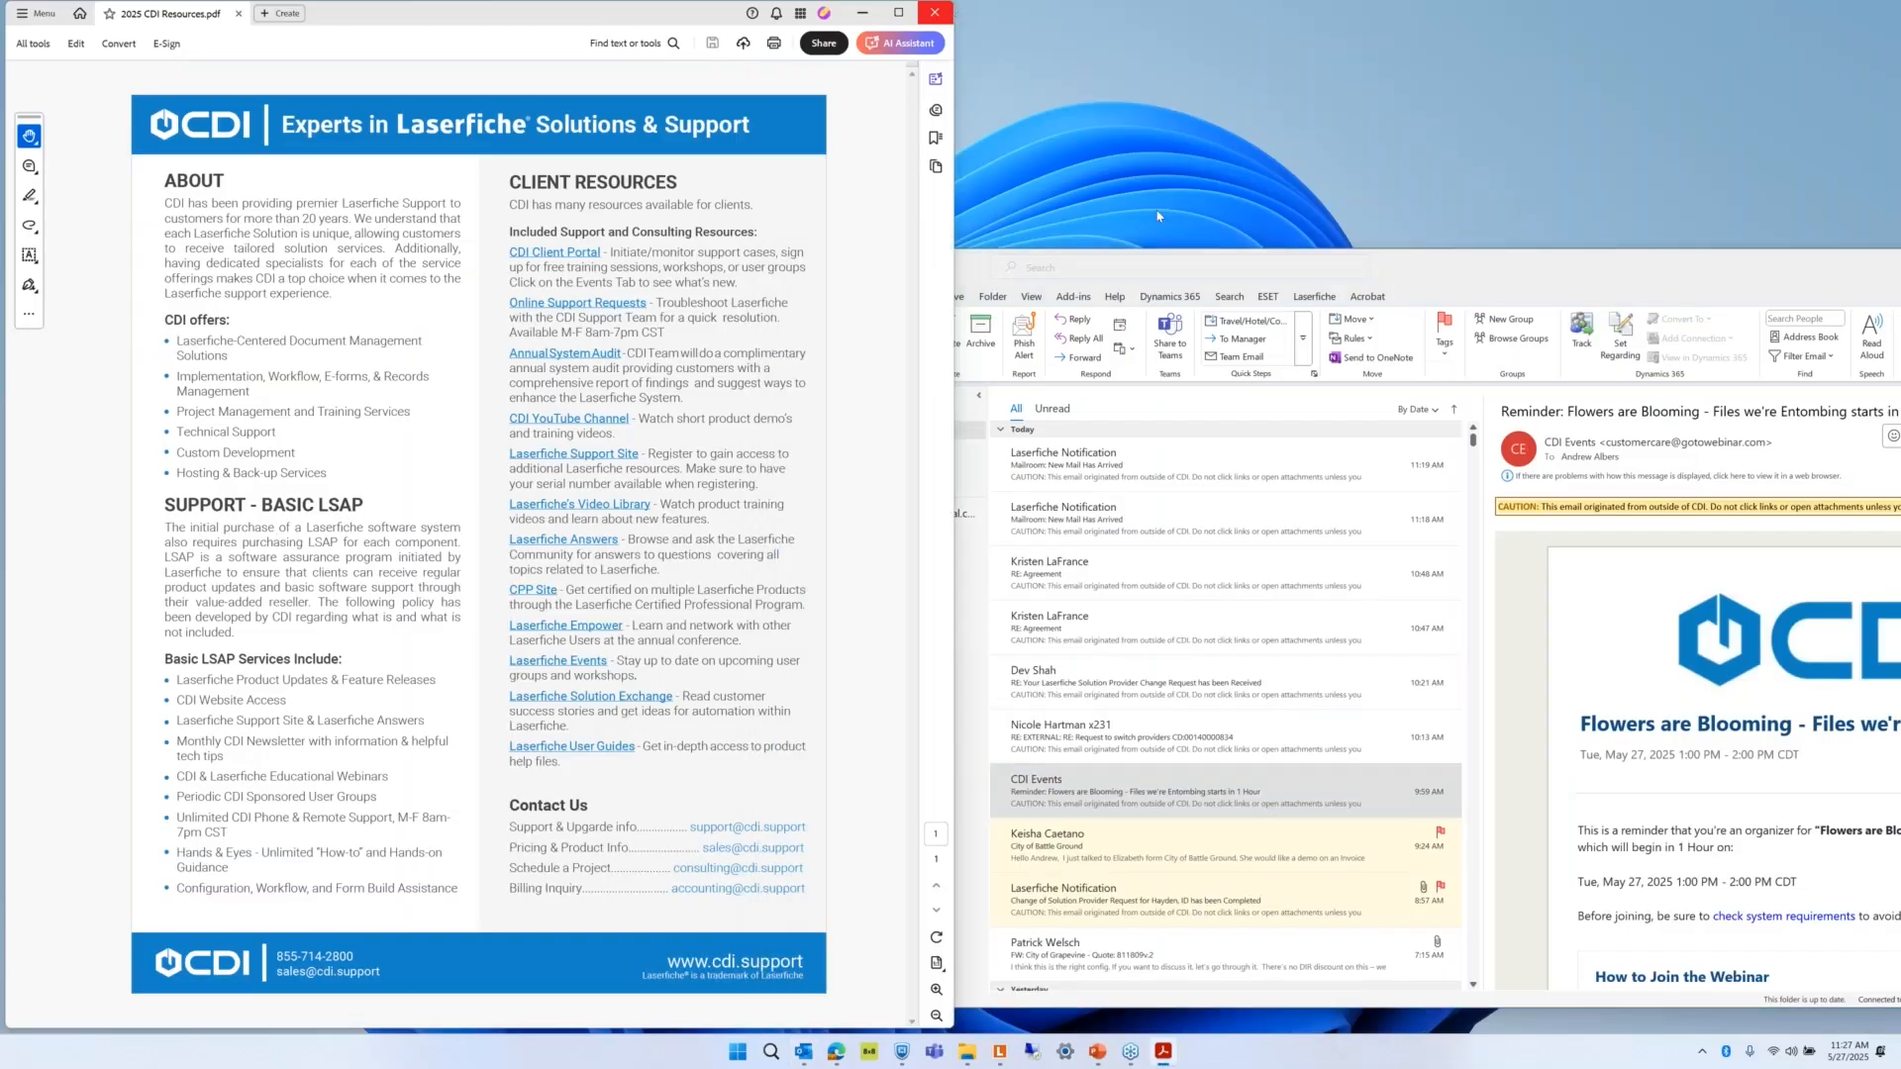
pyautogui.click(949, 16)
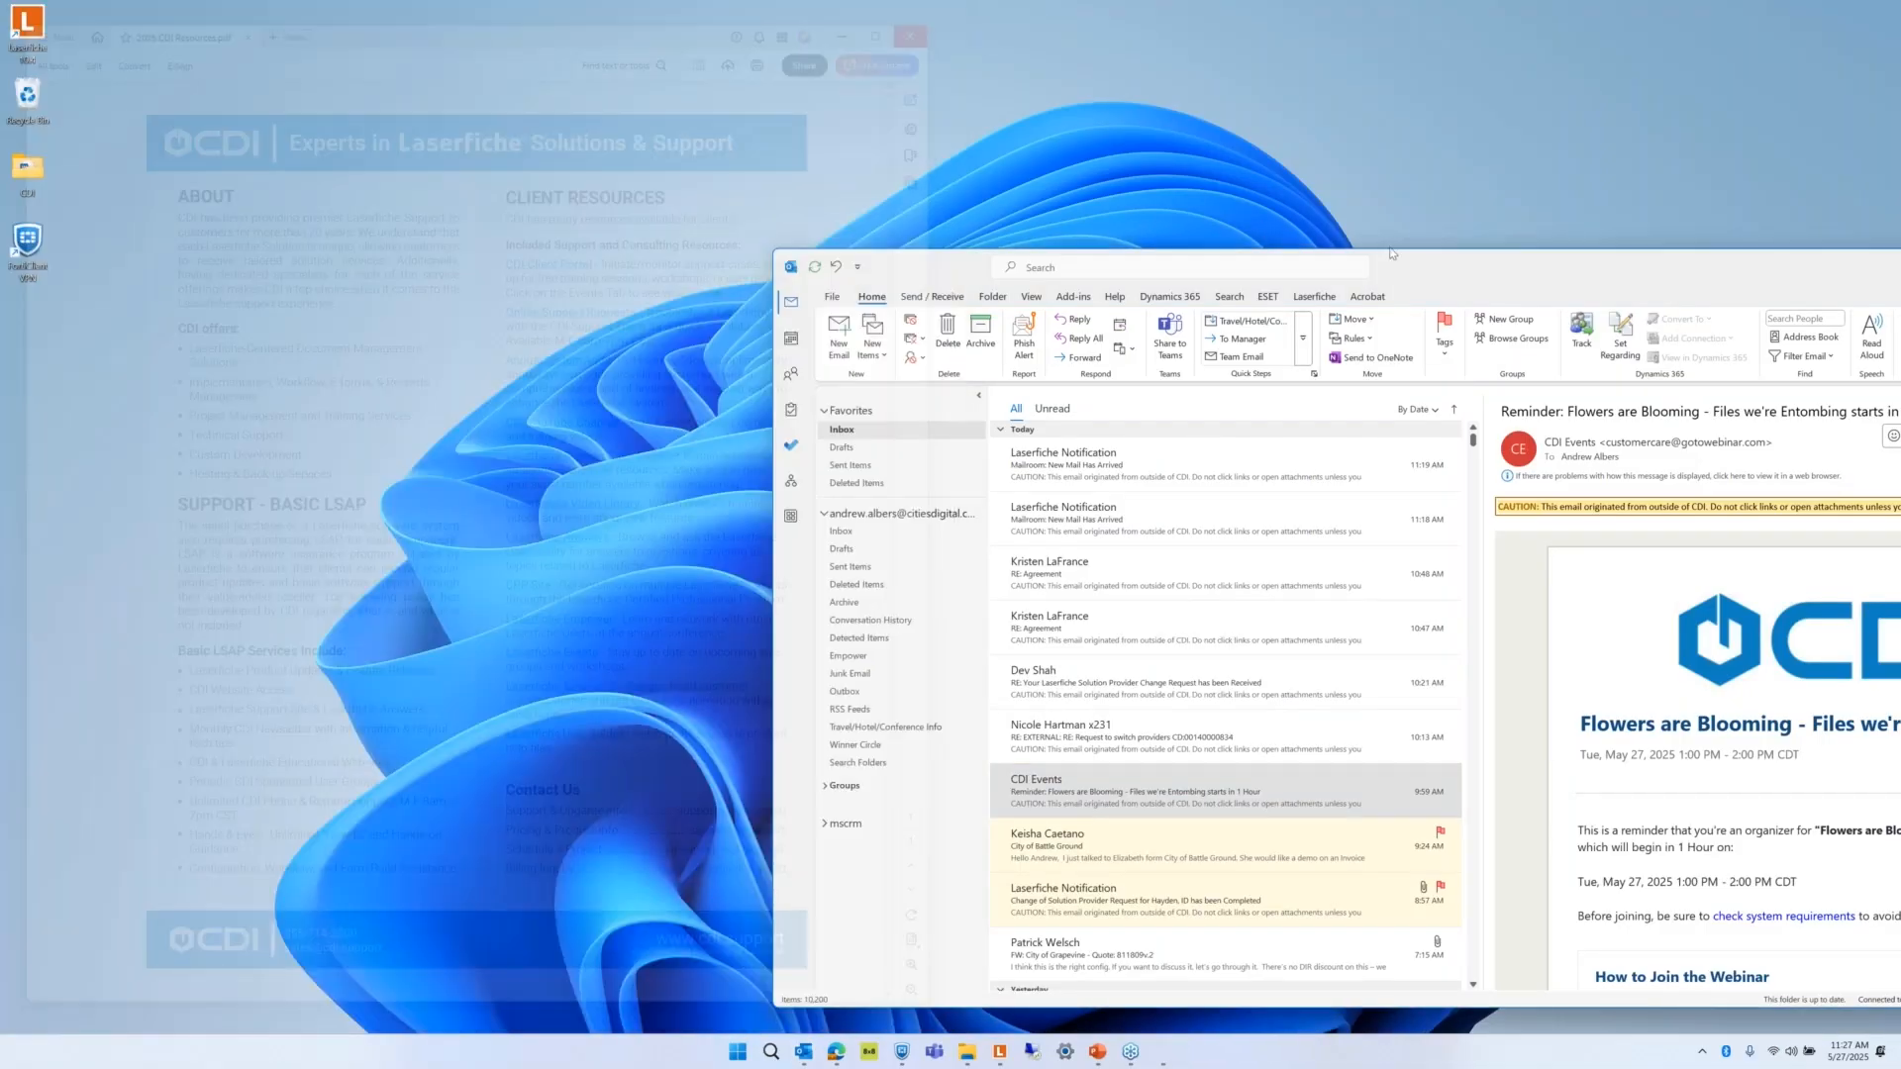
pyautogui.moveTo(1096, 268); pyautogui.dragTo(434, 247)
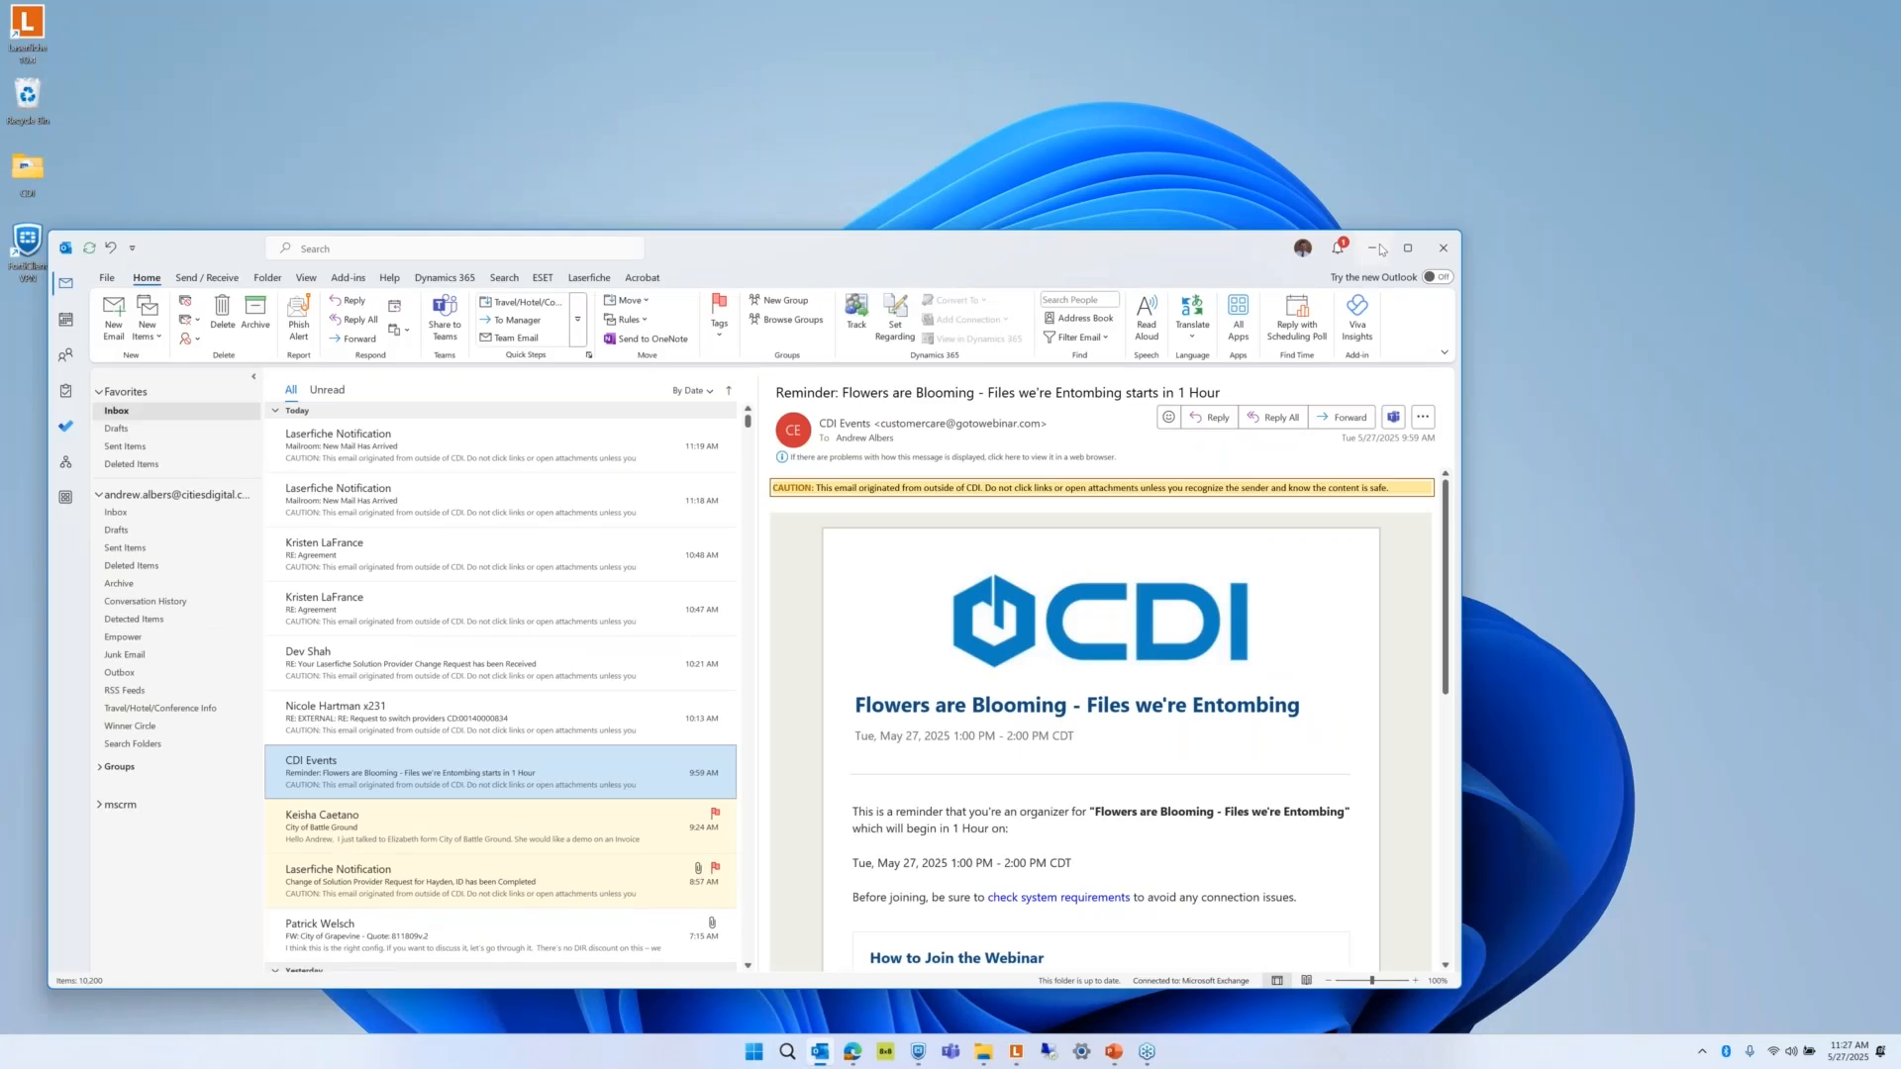
pyautogui.click(1372, 247)
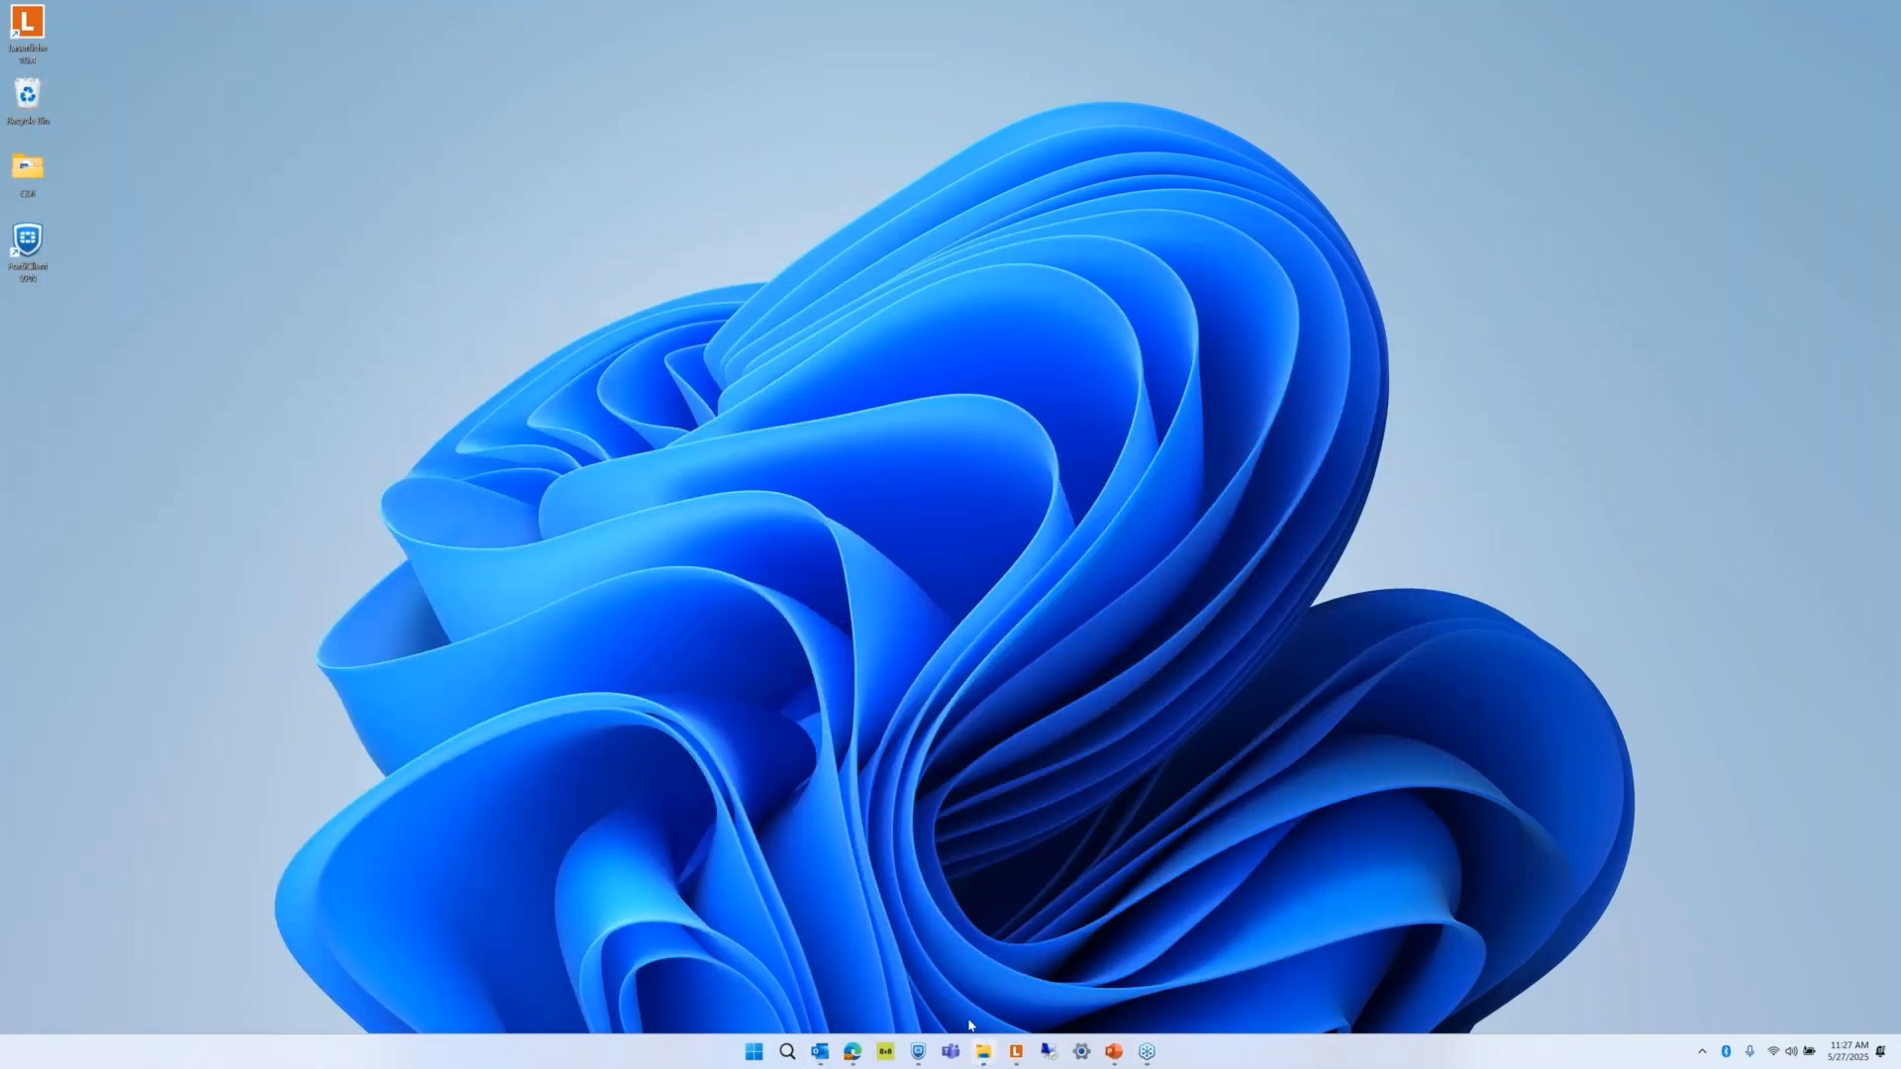
# Open the "Version Control Test" Word document from the Demos folder in File Explorer and maximize its window.
pyautogui.click(983, 1051)
pyautogui.click(713, 698)
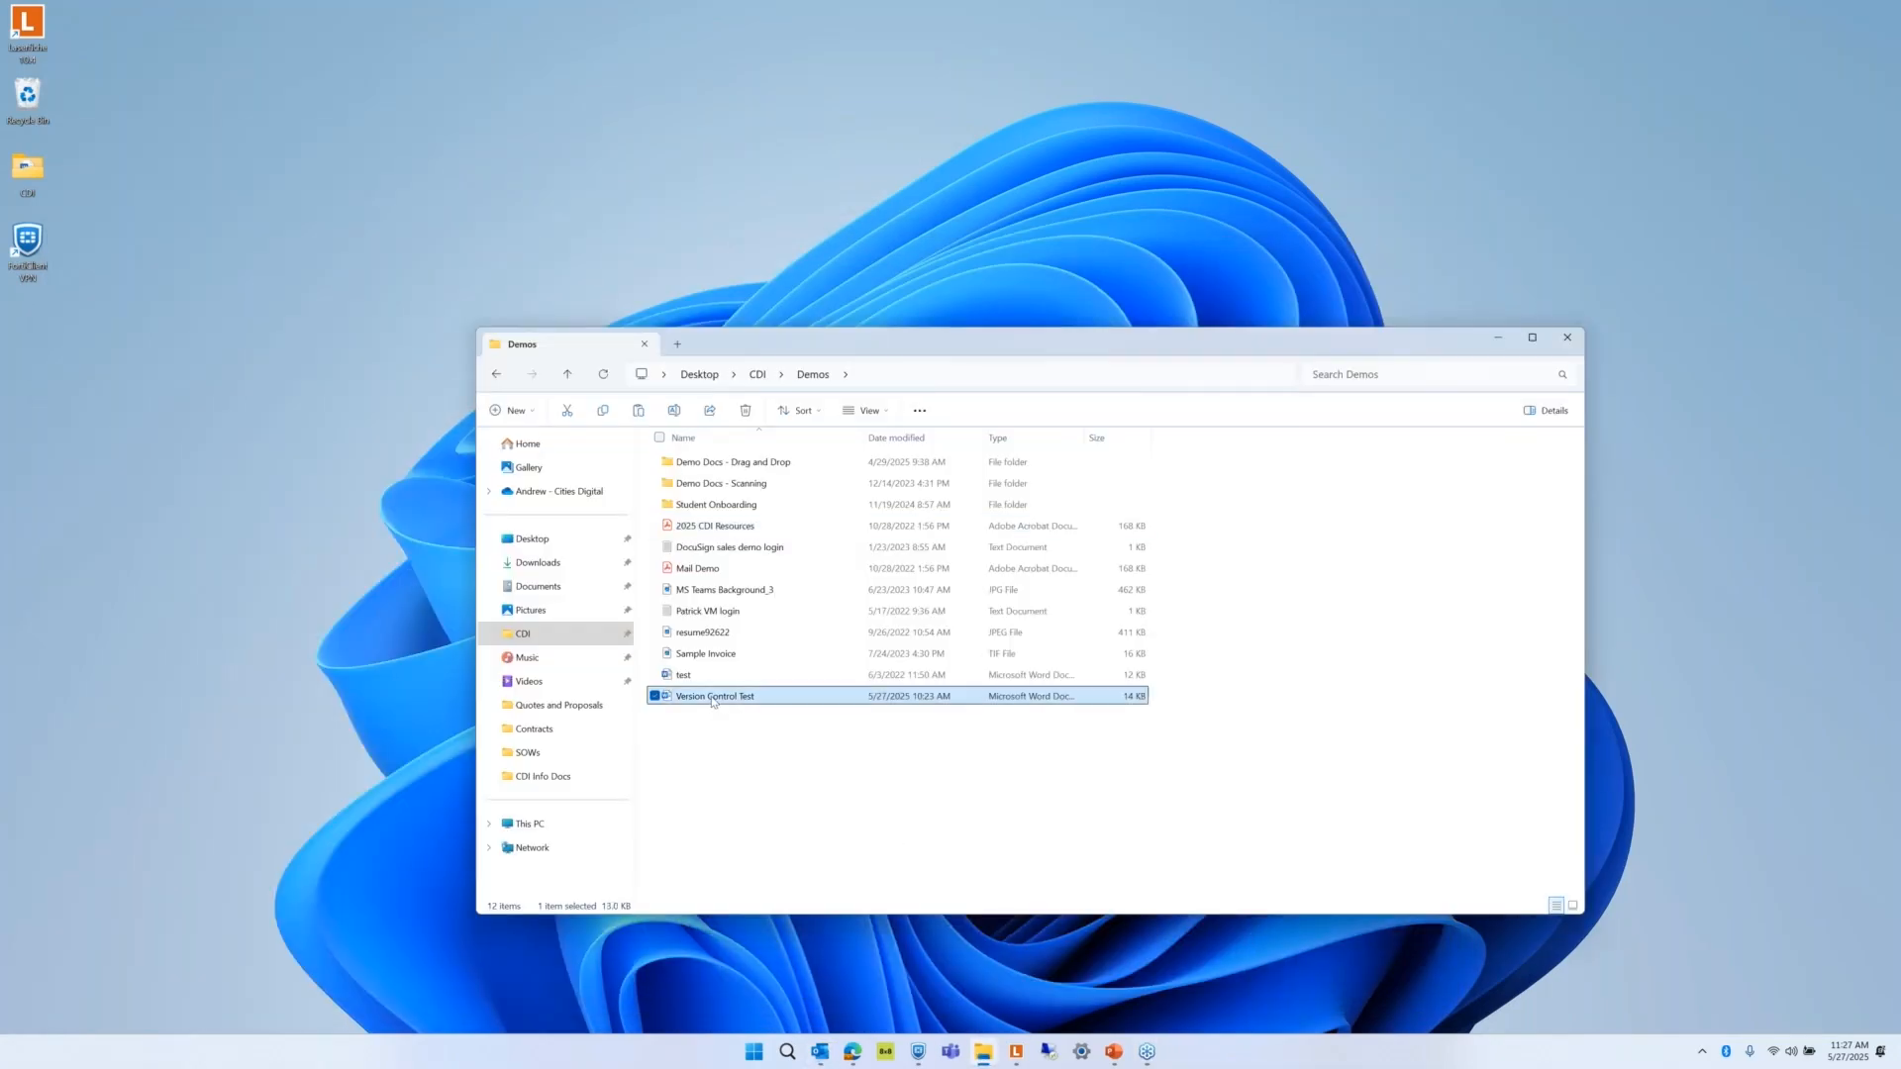
pyautogui.doubleClick(713, 698)
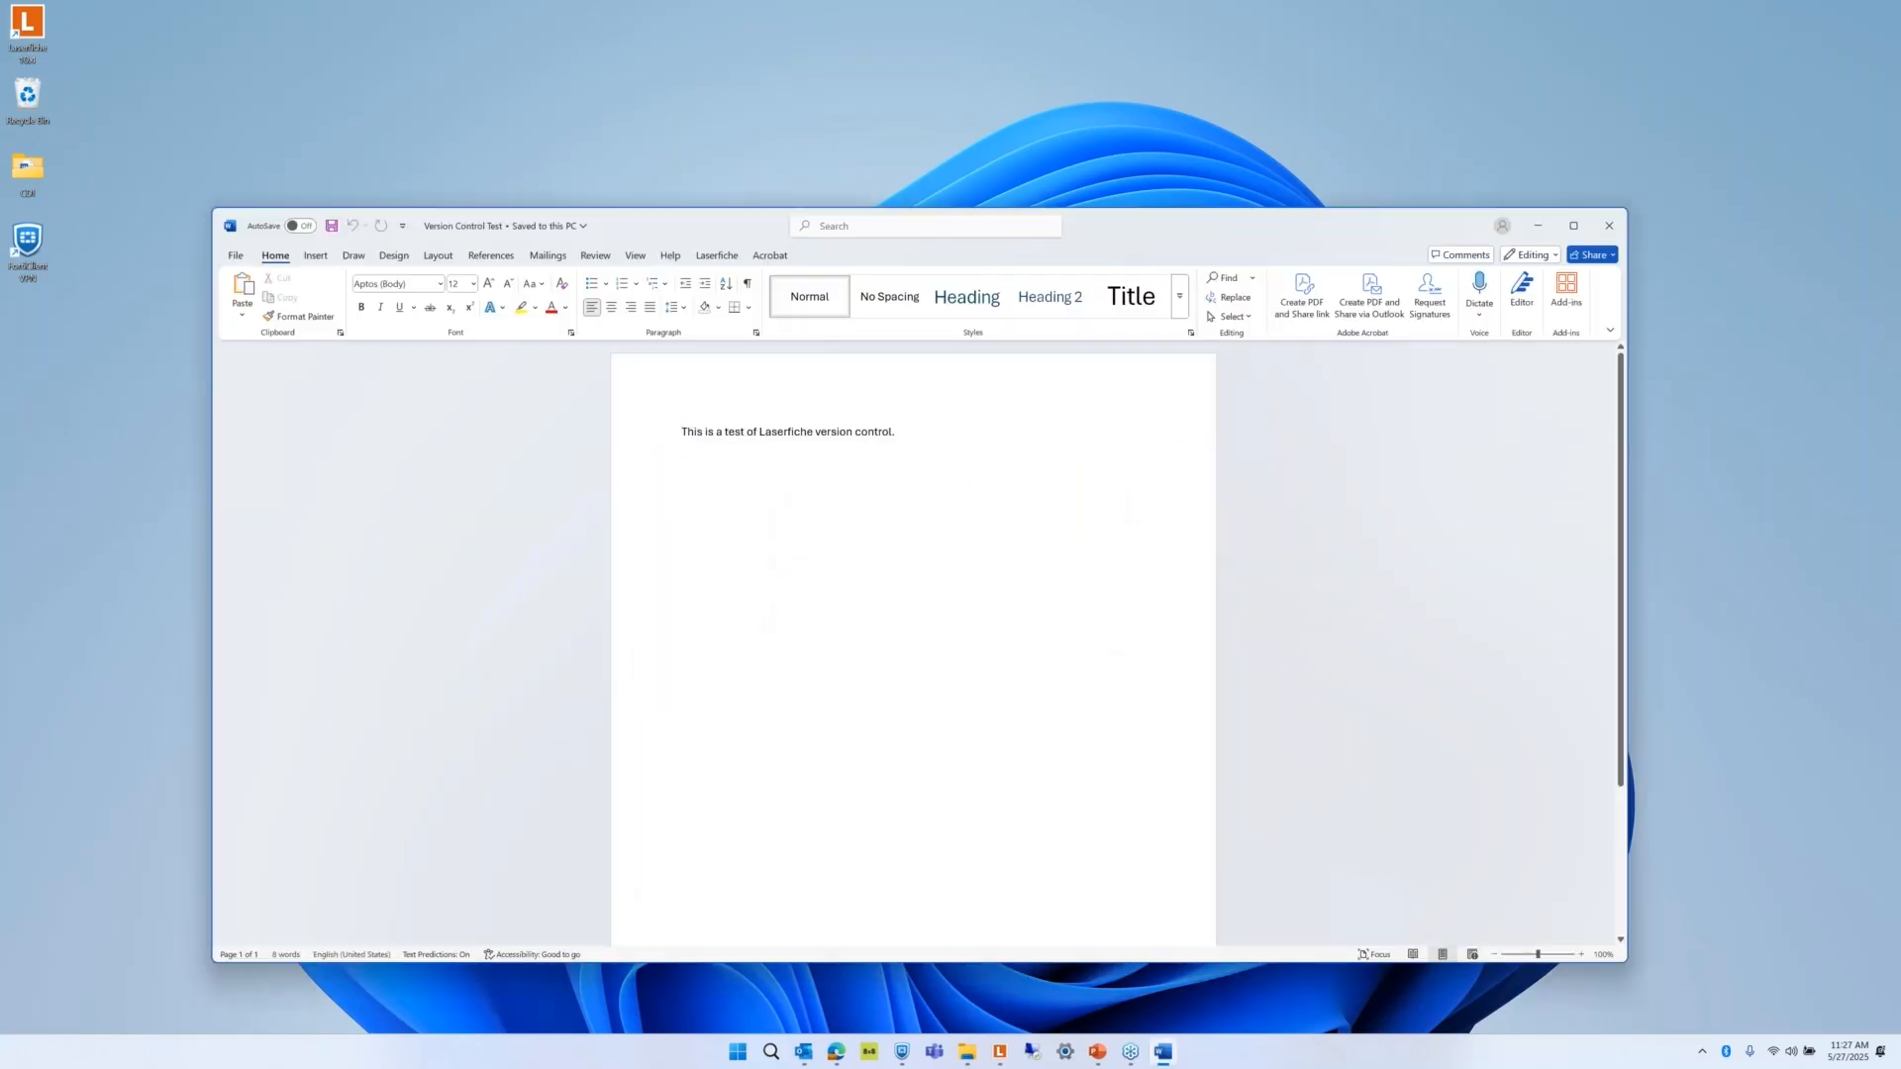
pyautogui.click(1573, 227)
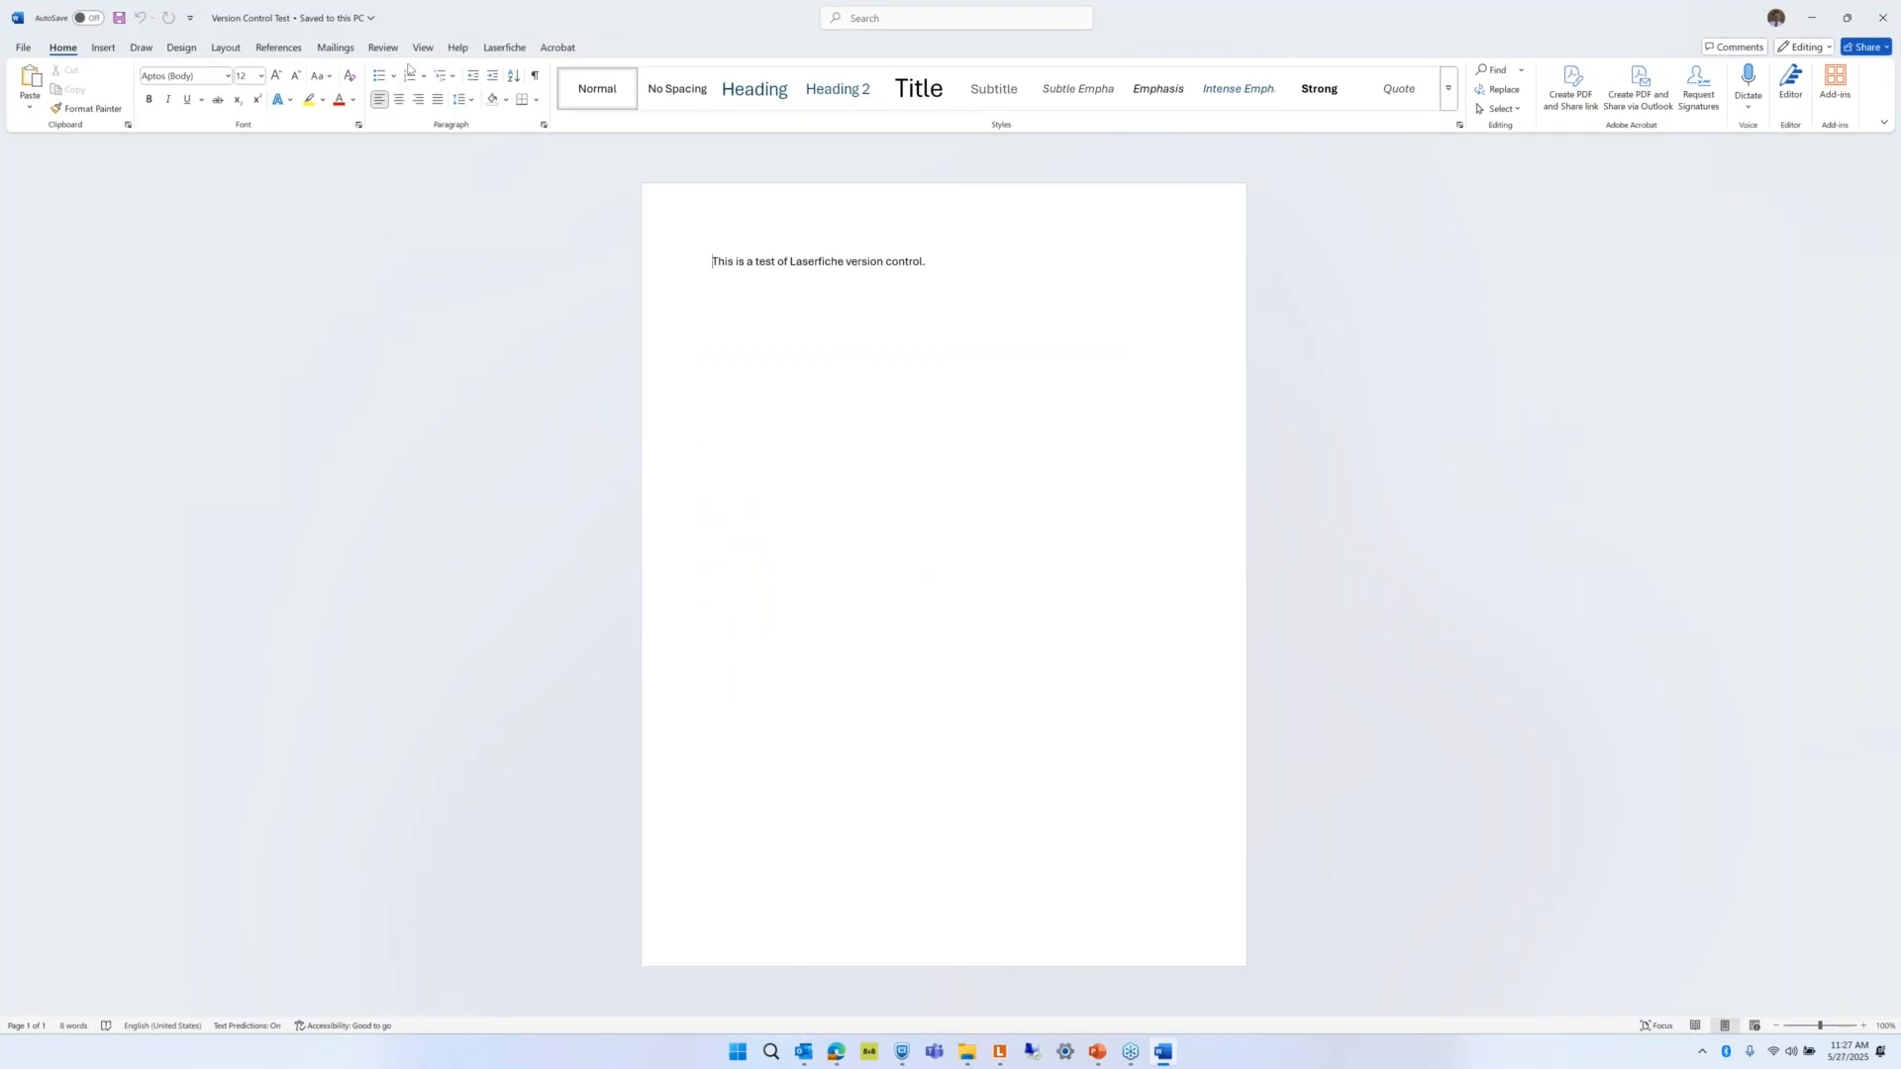
# Save the Word document to Laserfiche as a new document named "Version Control Test" in the signed-in user's personal folder.
pyautogui.click(508, 48)
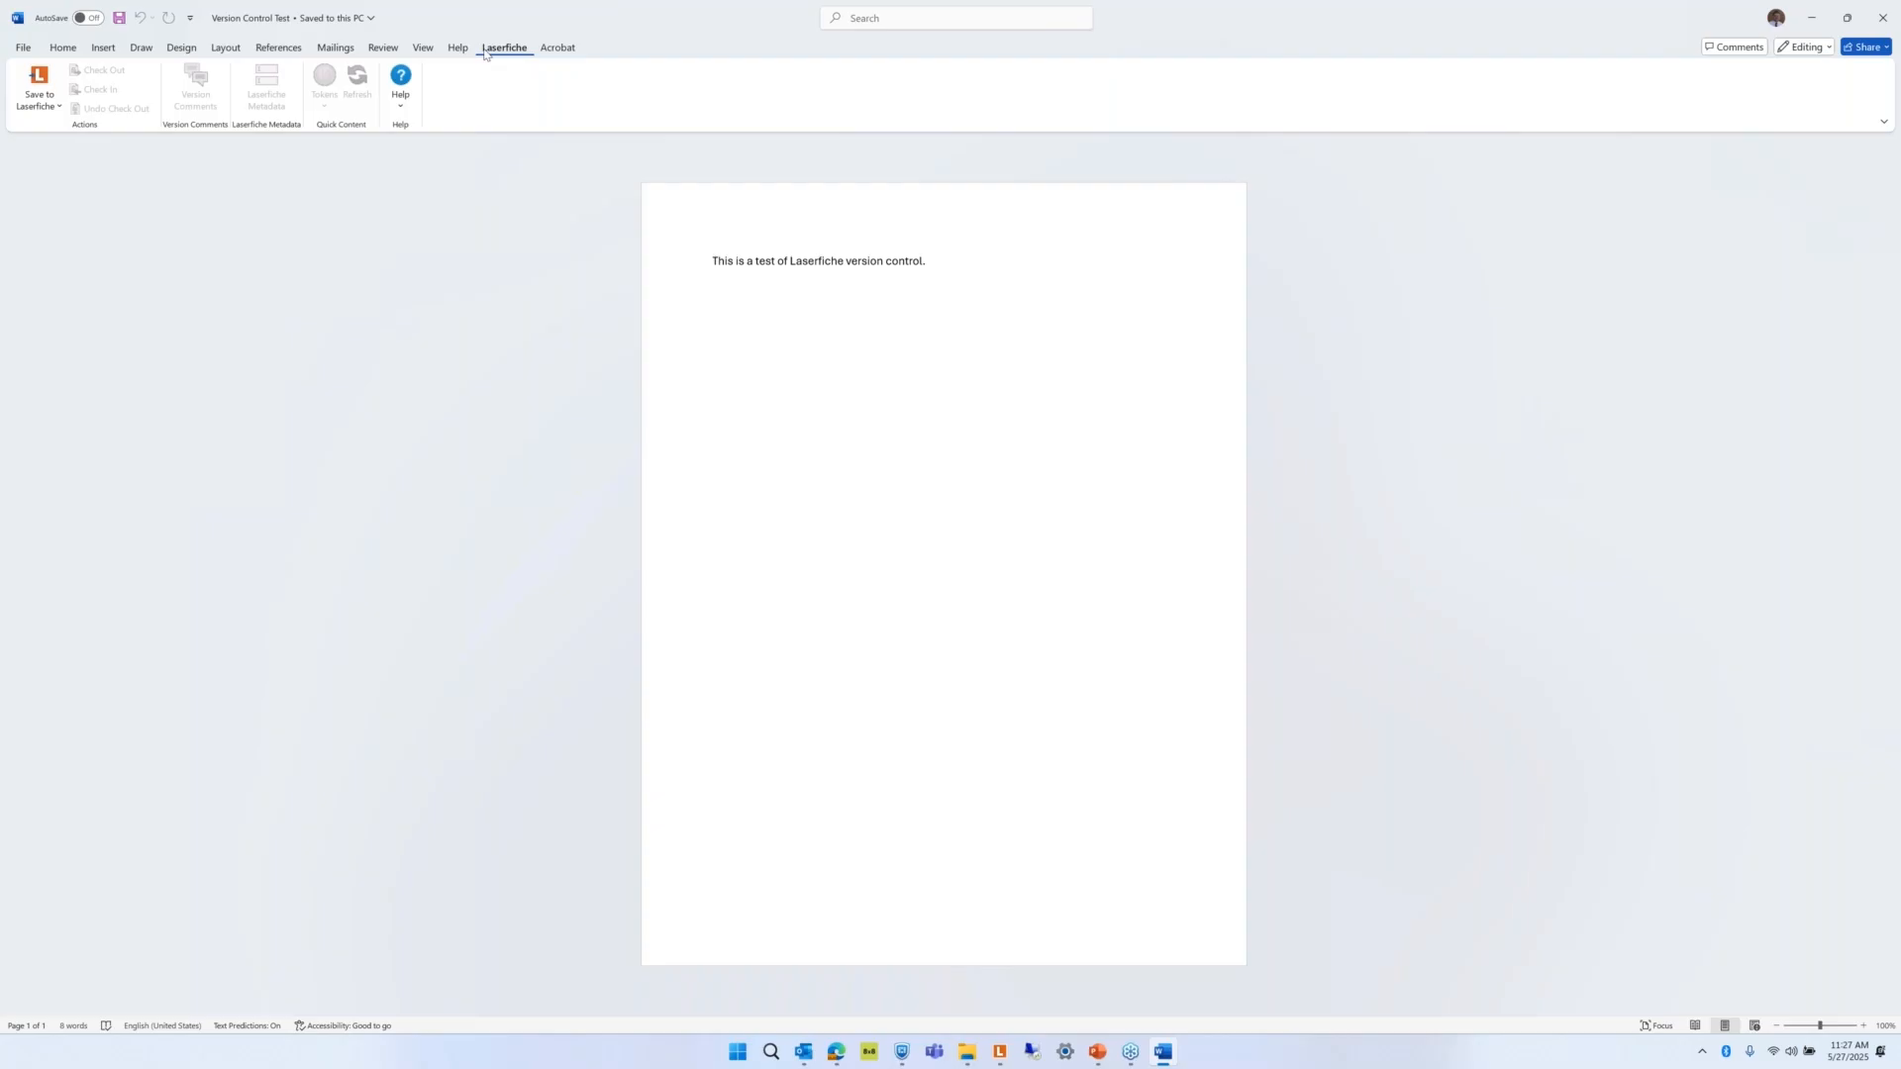
pyautogui.click(40, 94)
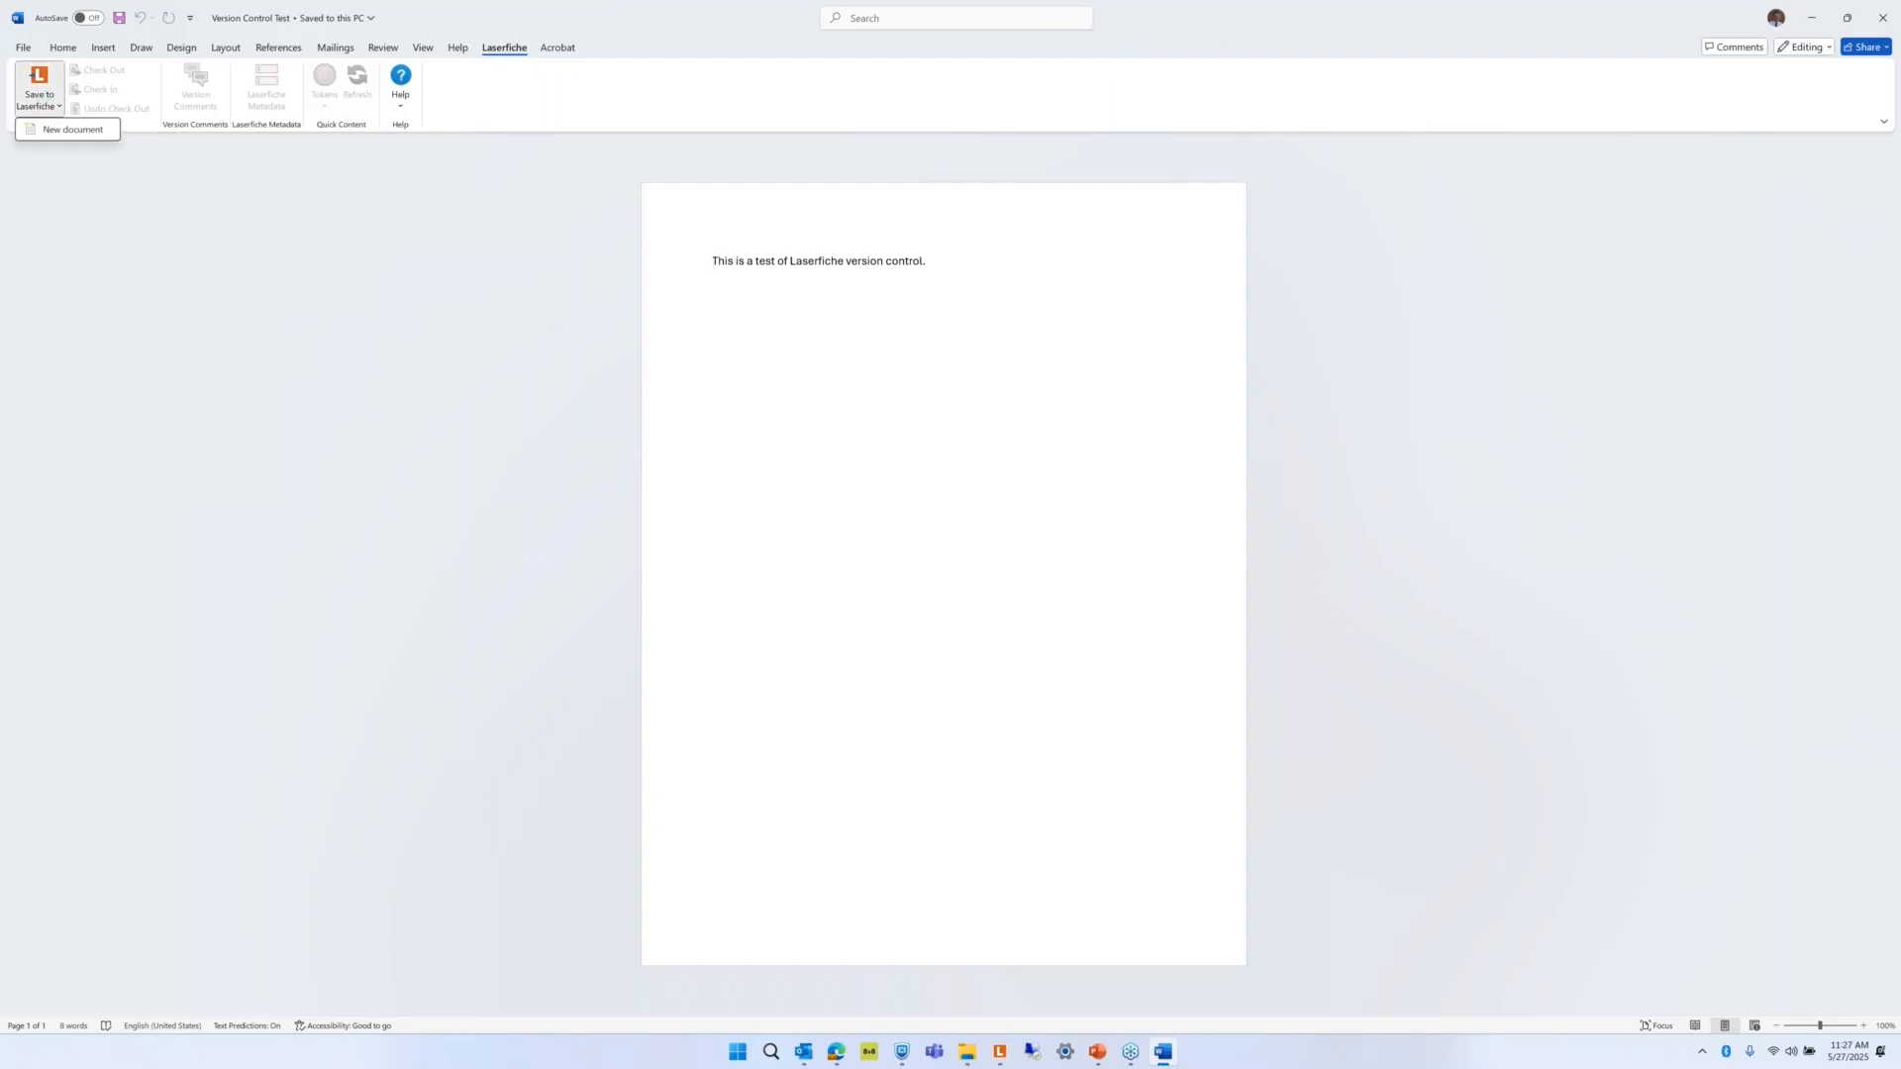
pyautogui.click(53, 131)
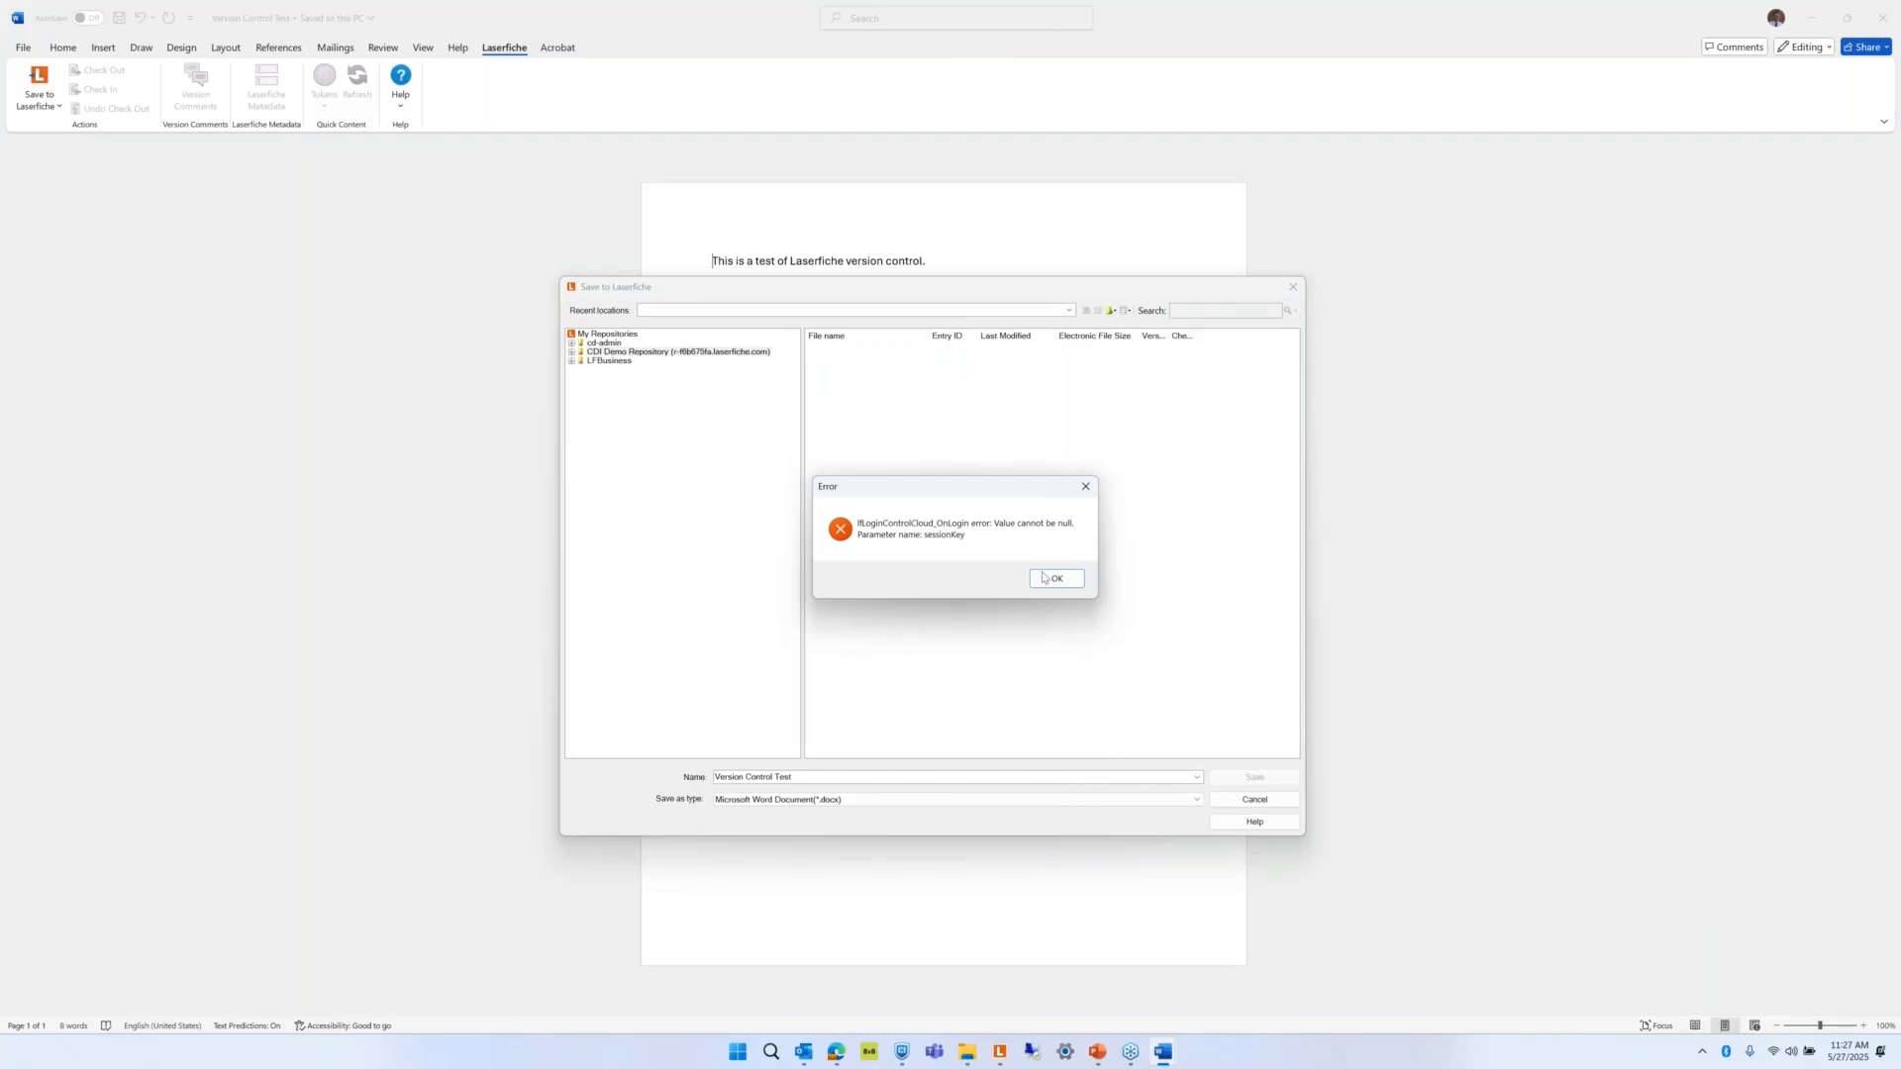
pyautogui.click(1054, 579)
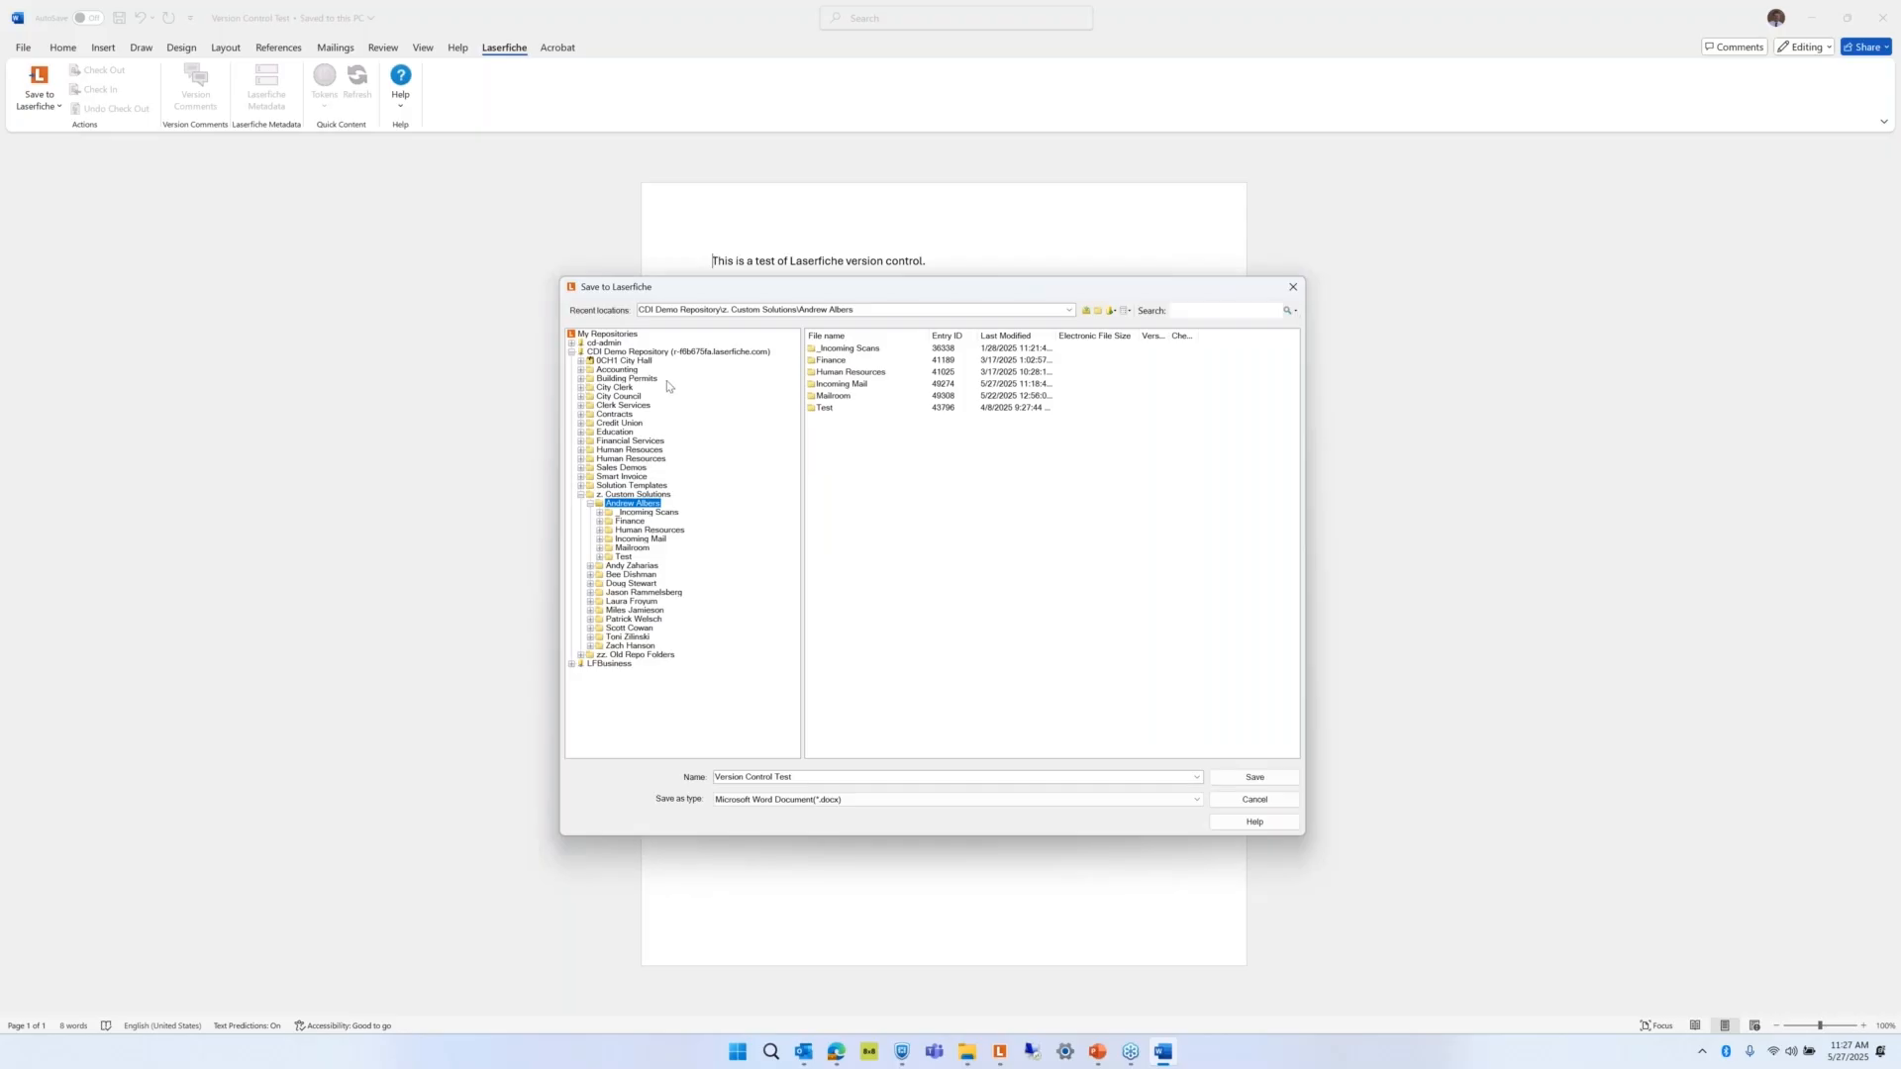
pyautogui.click(804, 777)
pyautogui.click(787, 777)
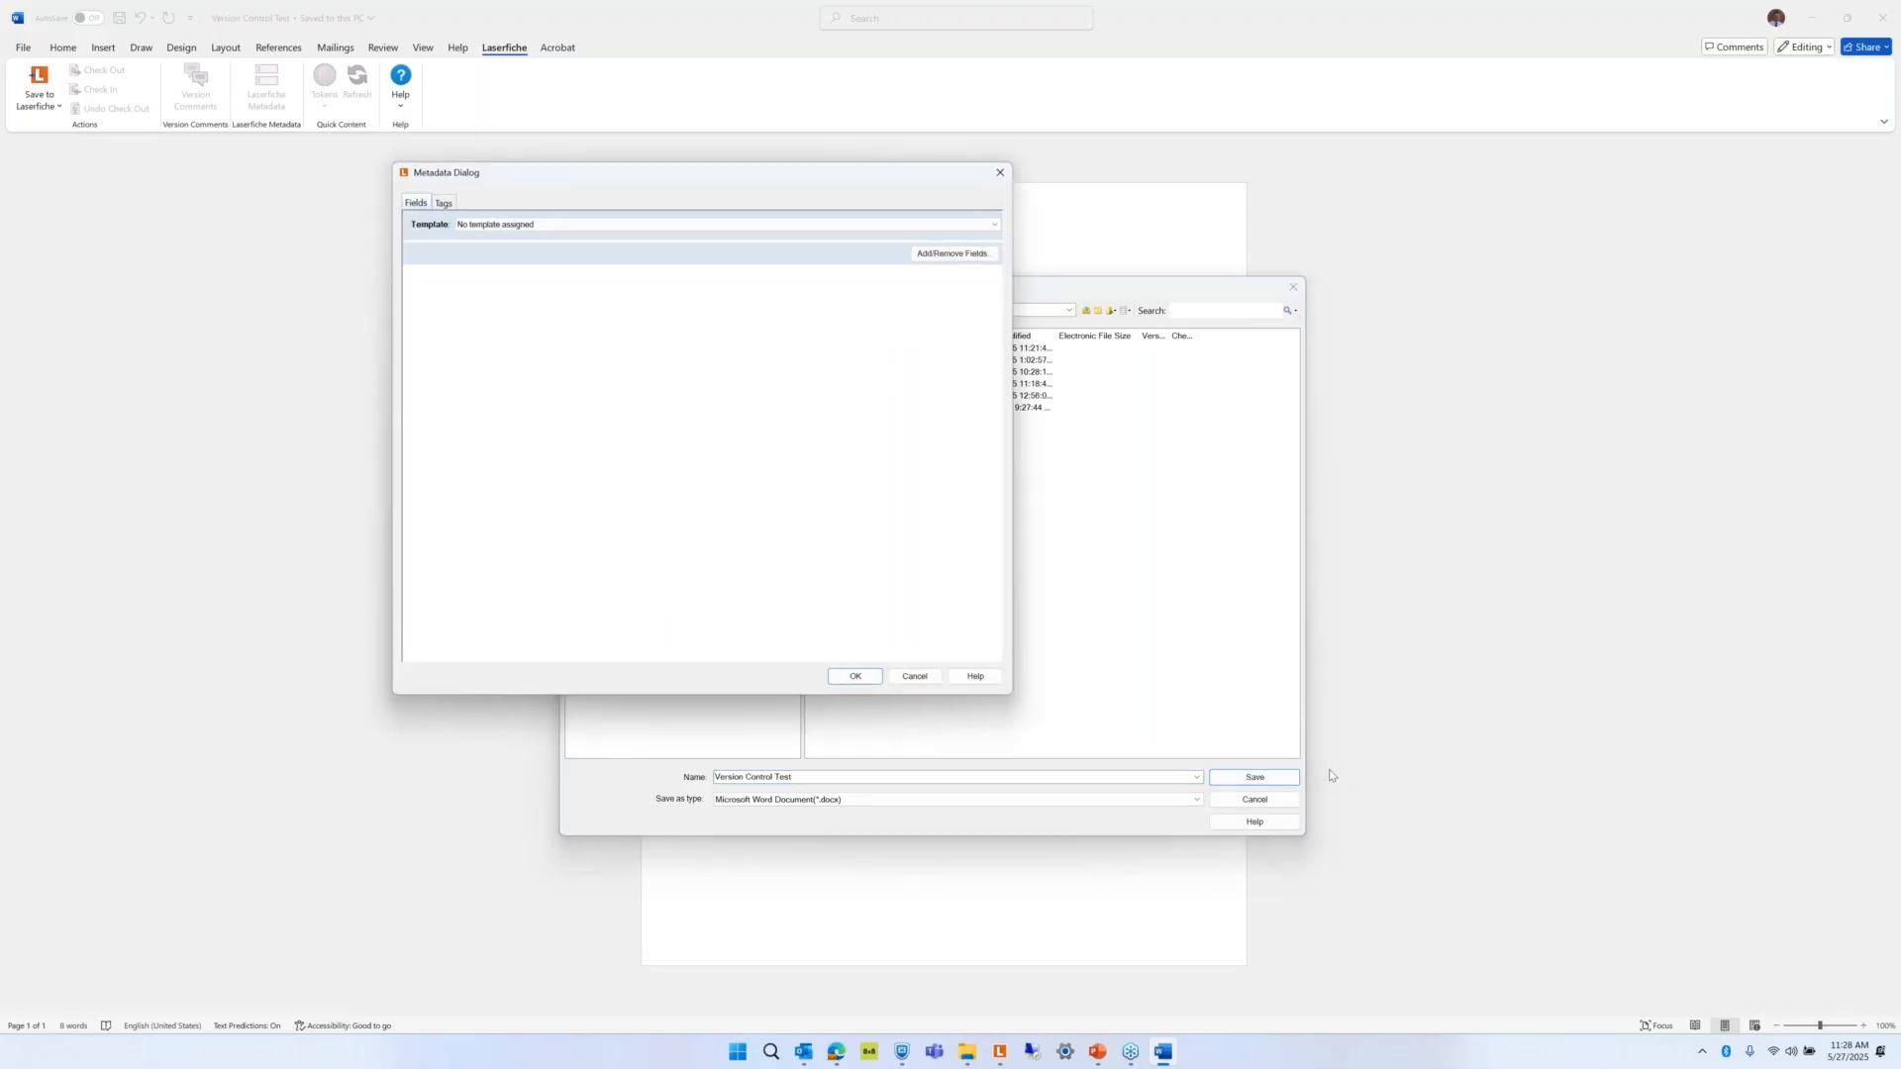
# Assign the Contract template with Department "HR" and Contract Type "Professional Services", glance at the available tags, and confirm the metadata.
pyautogui.click(555, 224)
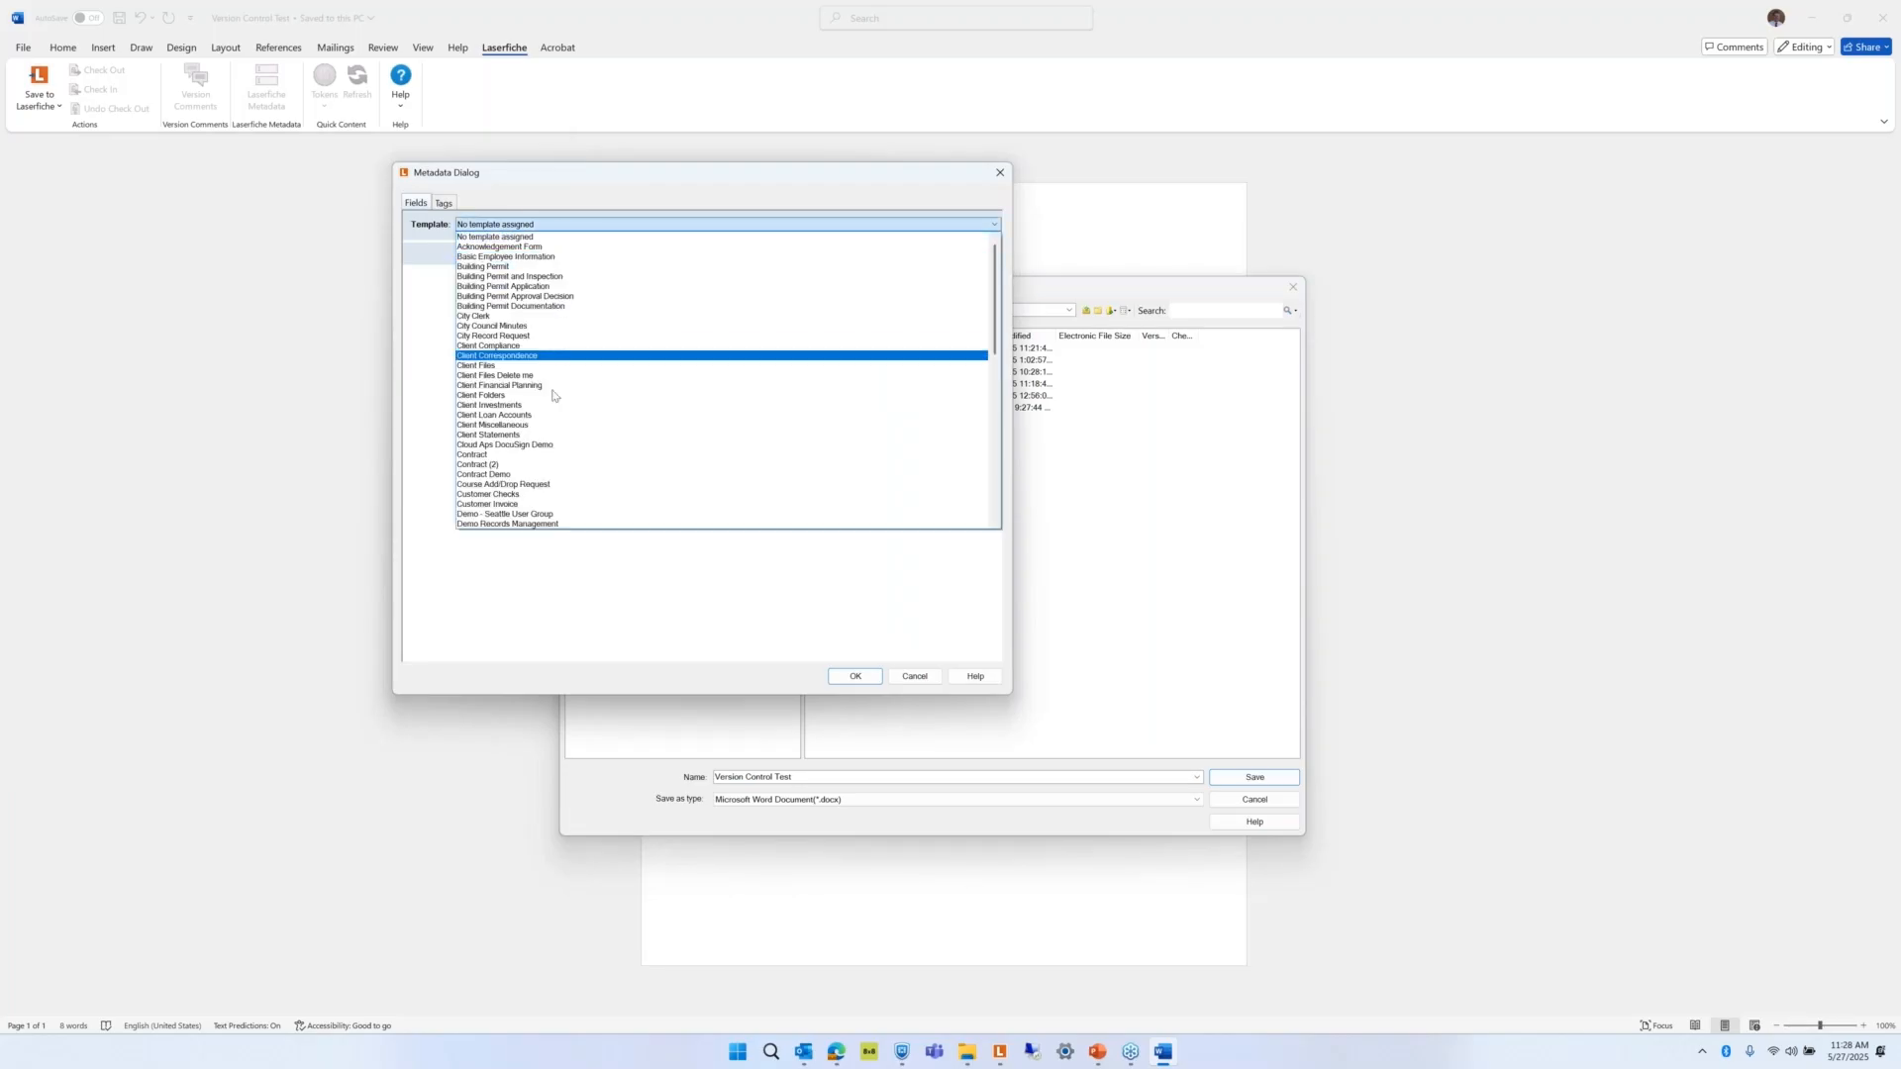
pyautogui.click(535, 455)
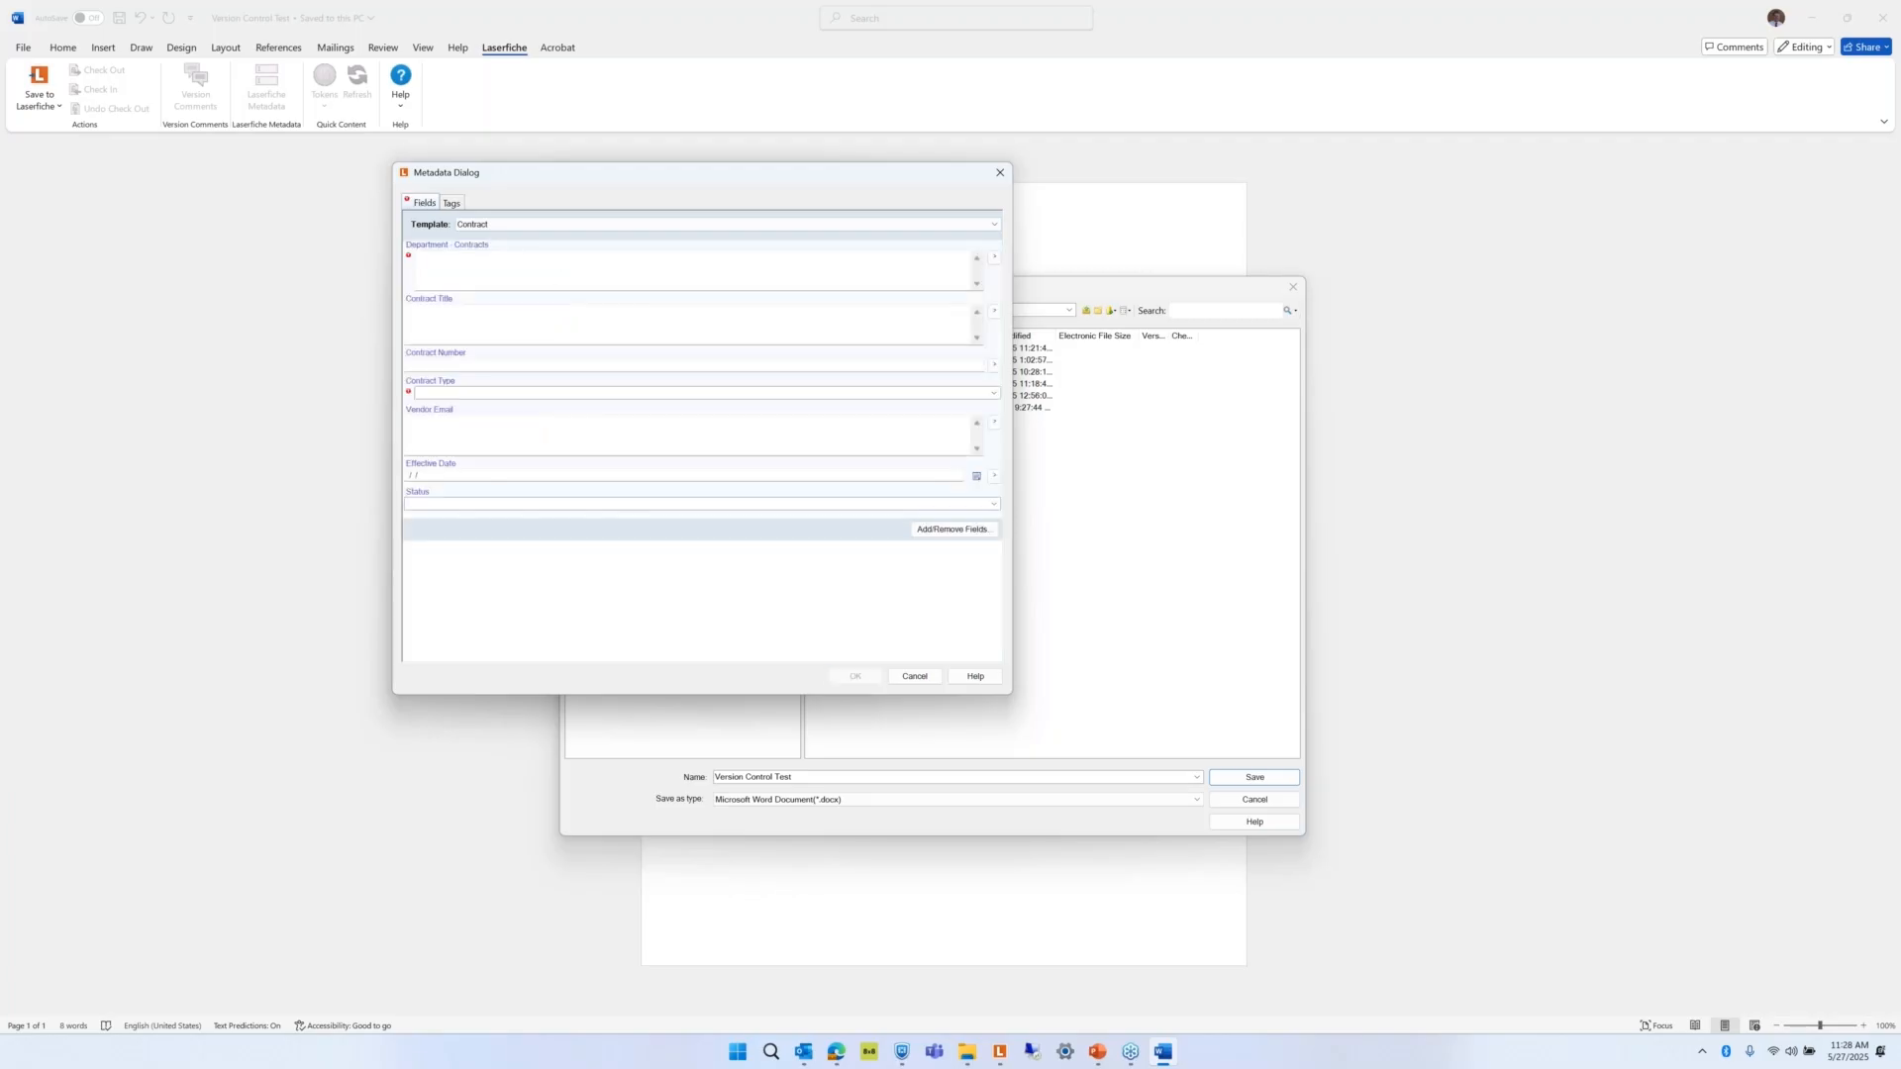
pyautogui.click(451, 257)
pyautogui.write('HR')
pyautogui.click(456, 394)
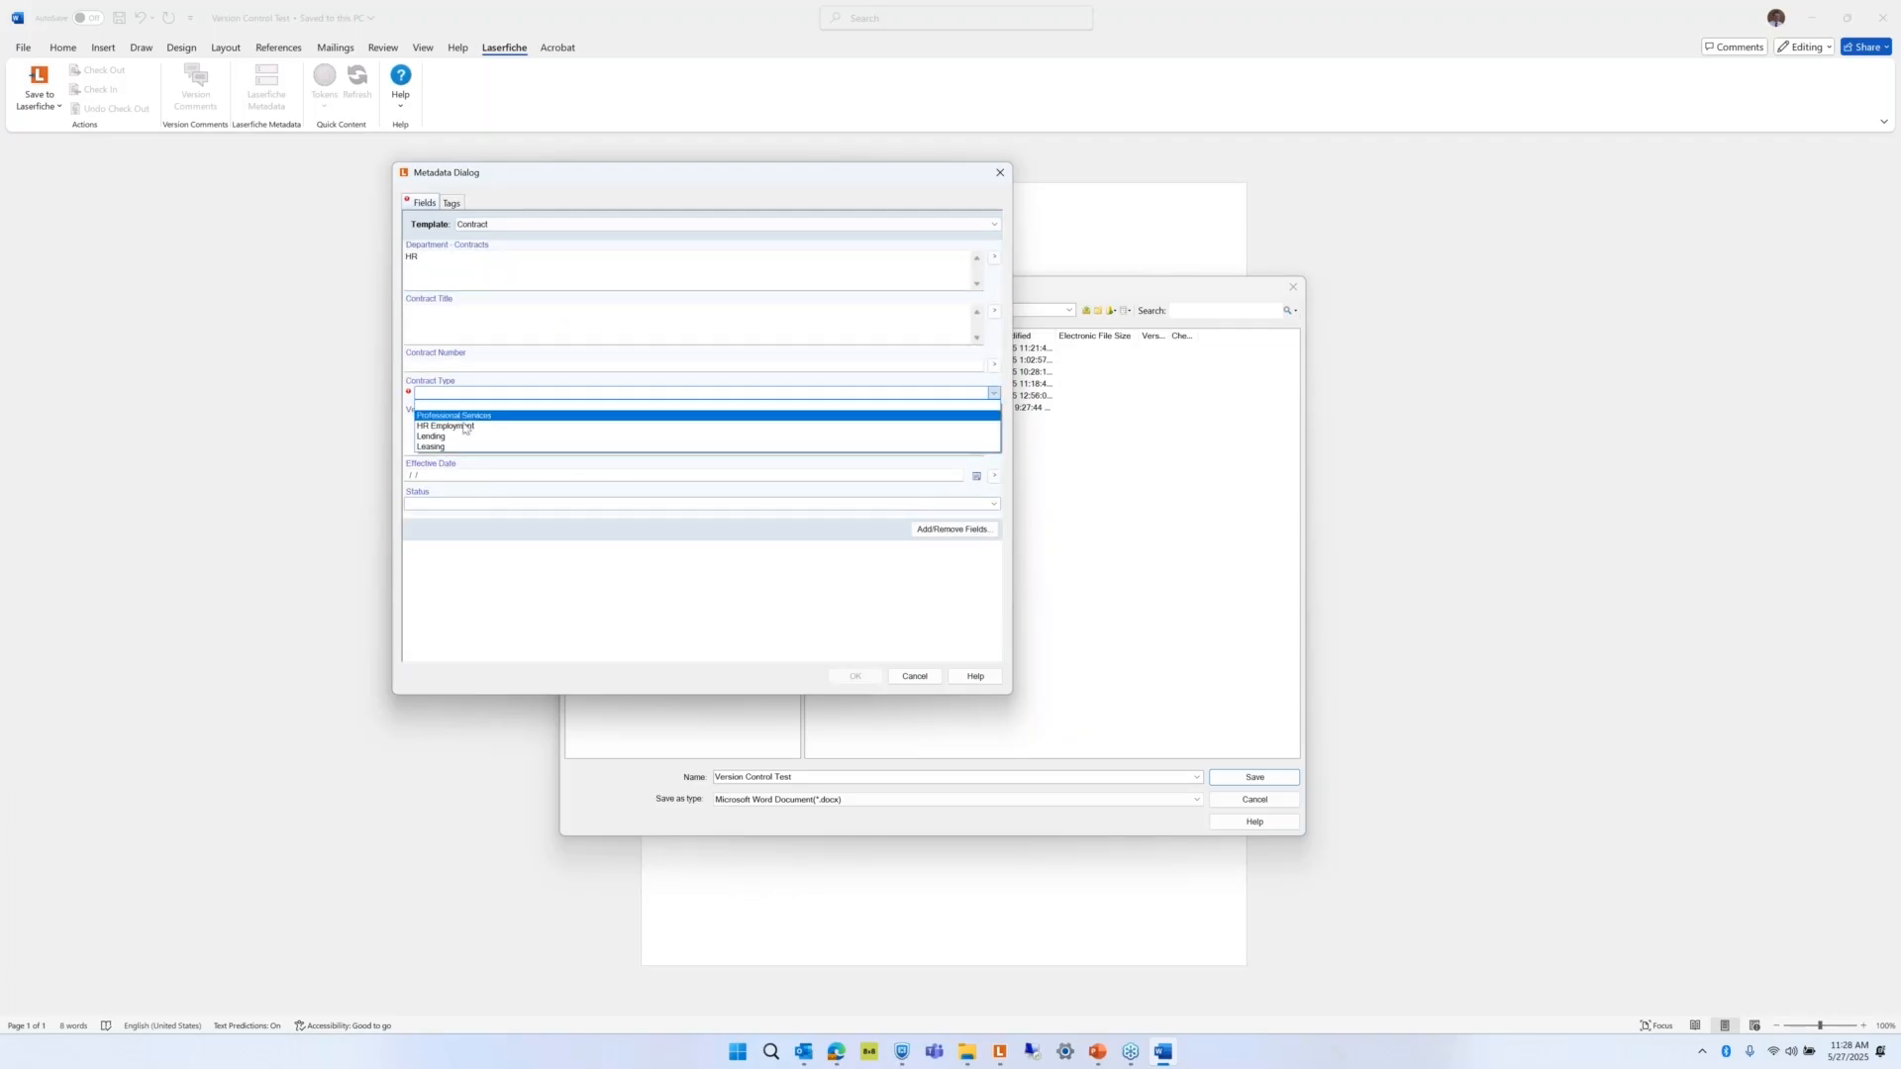
pyautogui.click(467, 417)
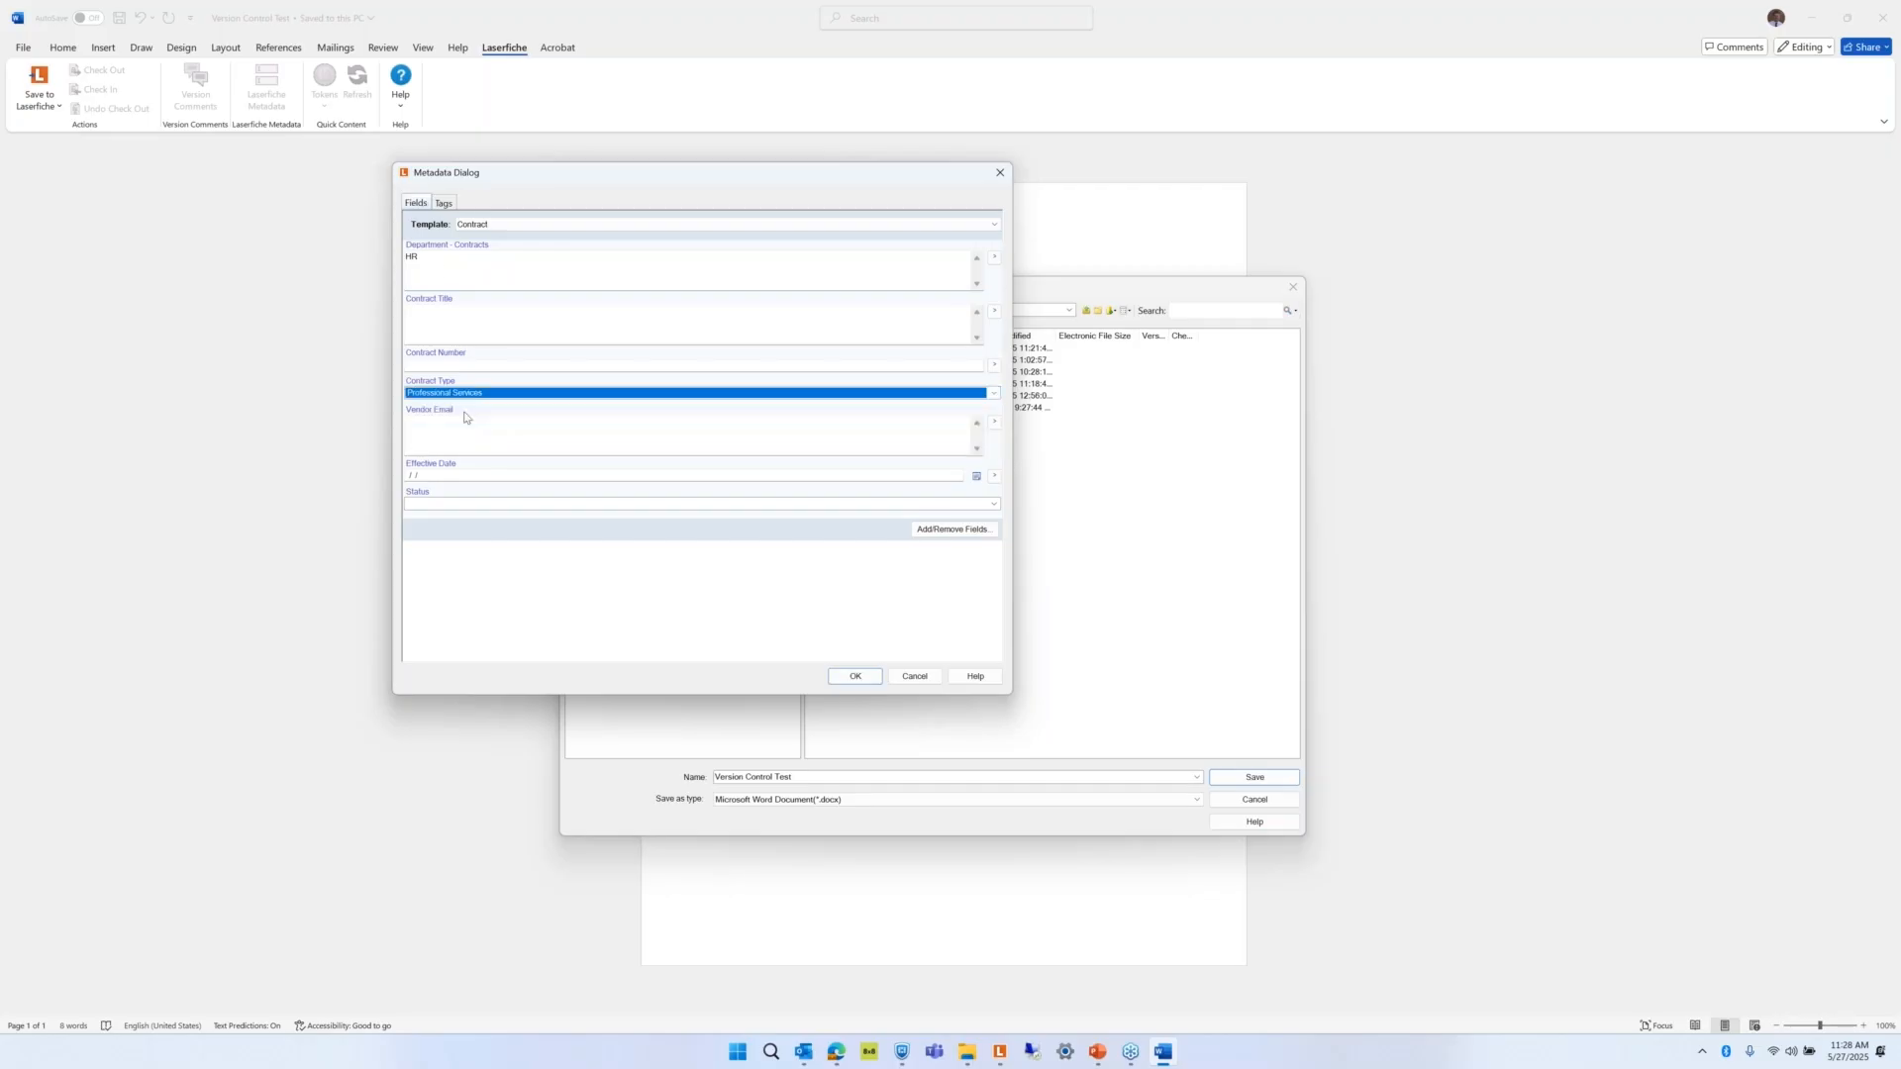
pyautogui.click(446, 204)
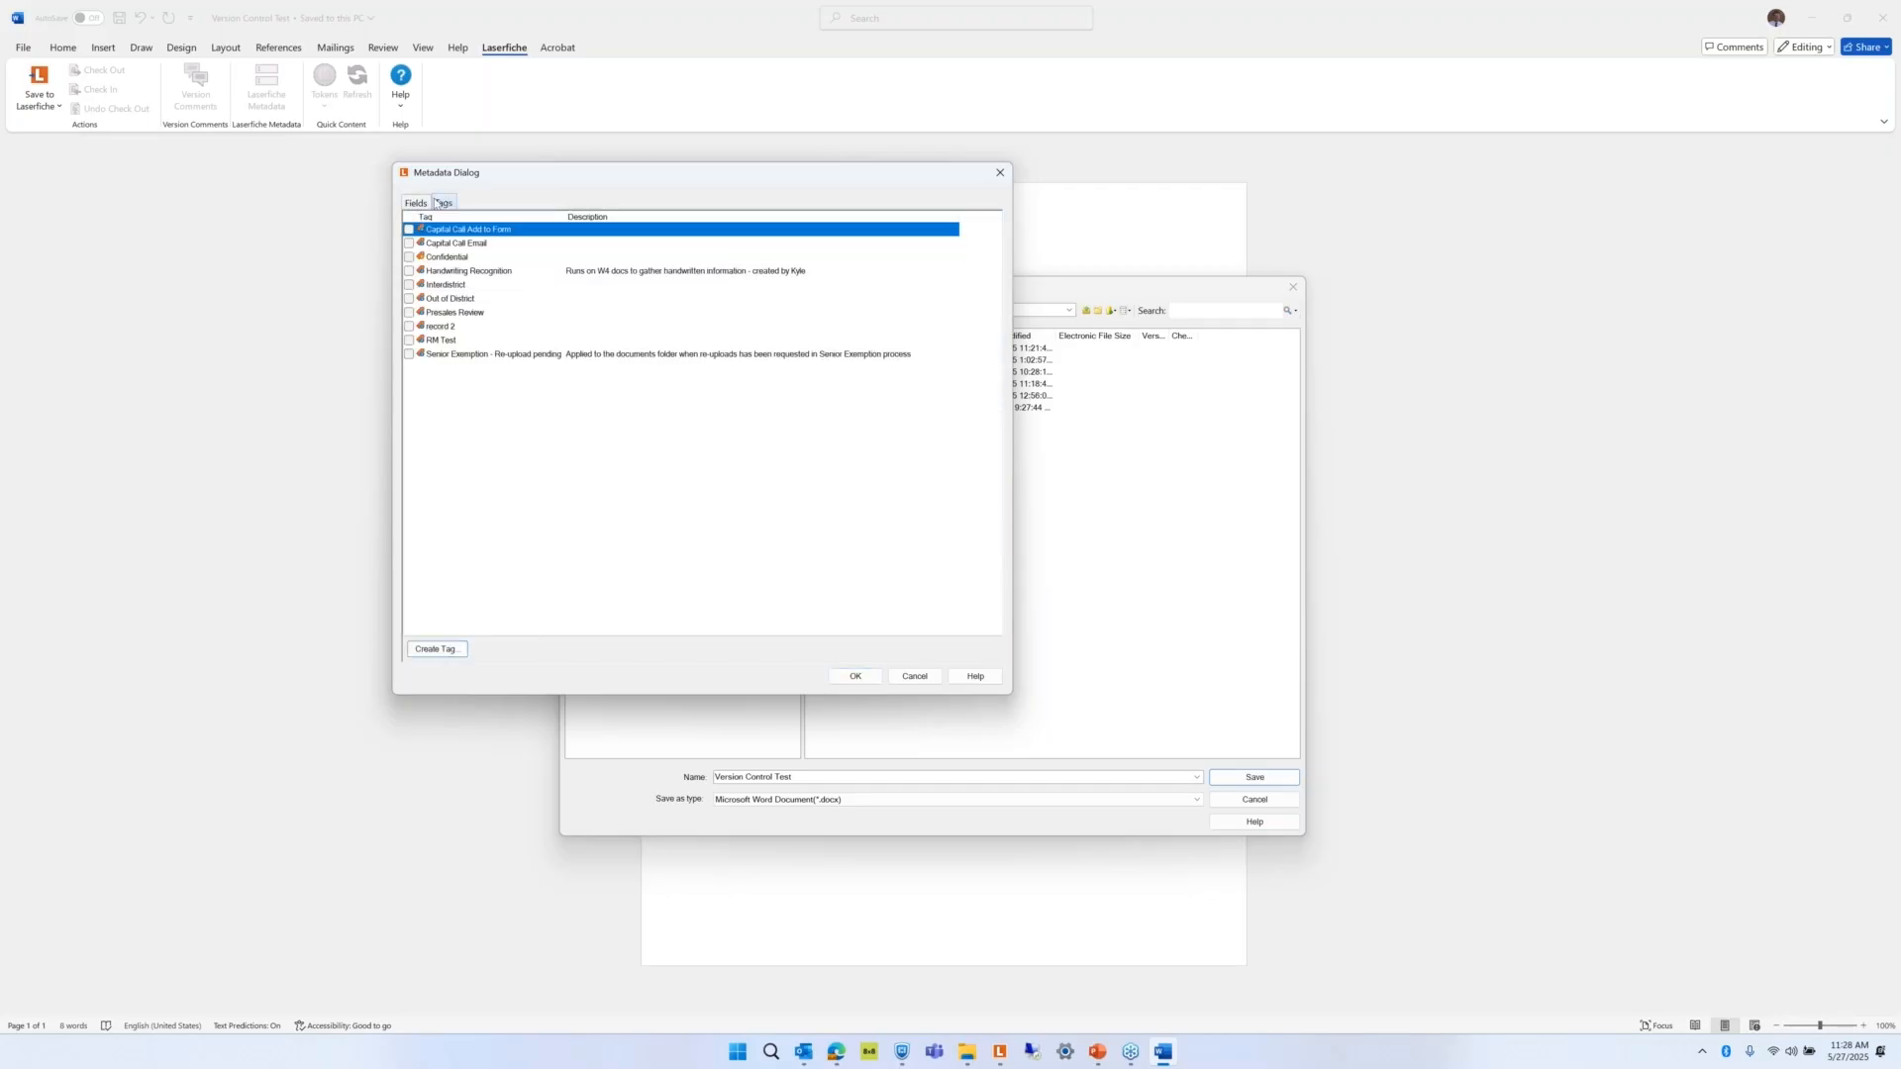
pyautogui.click(416, 203)
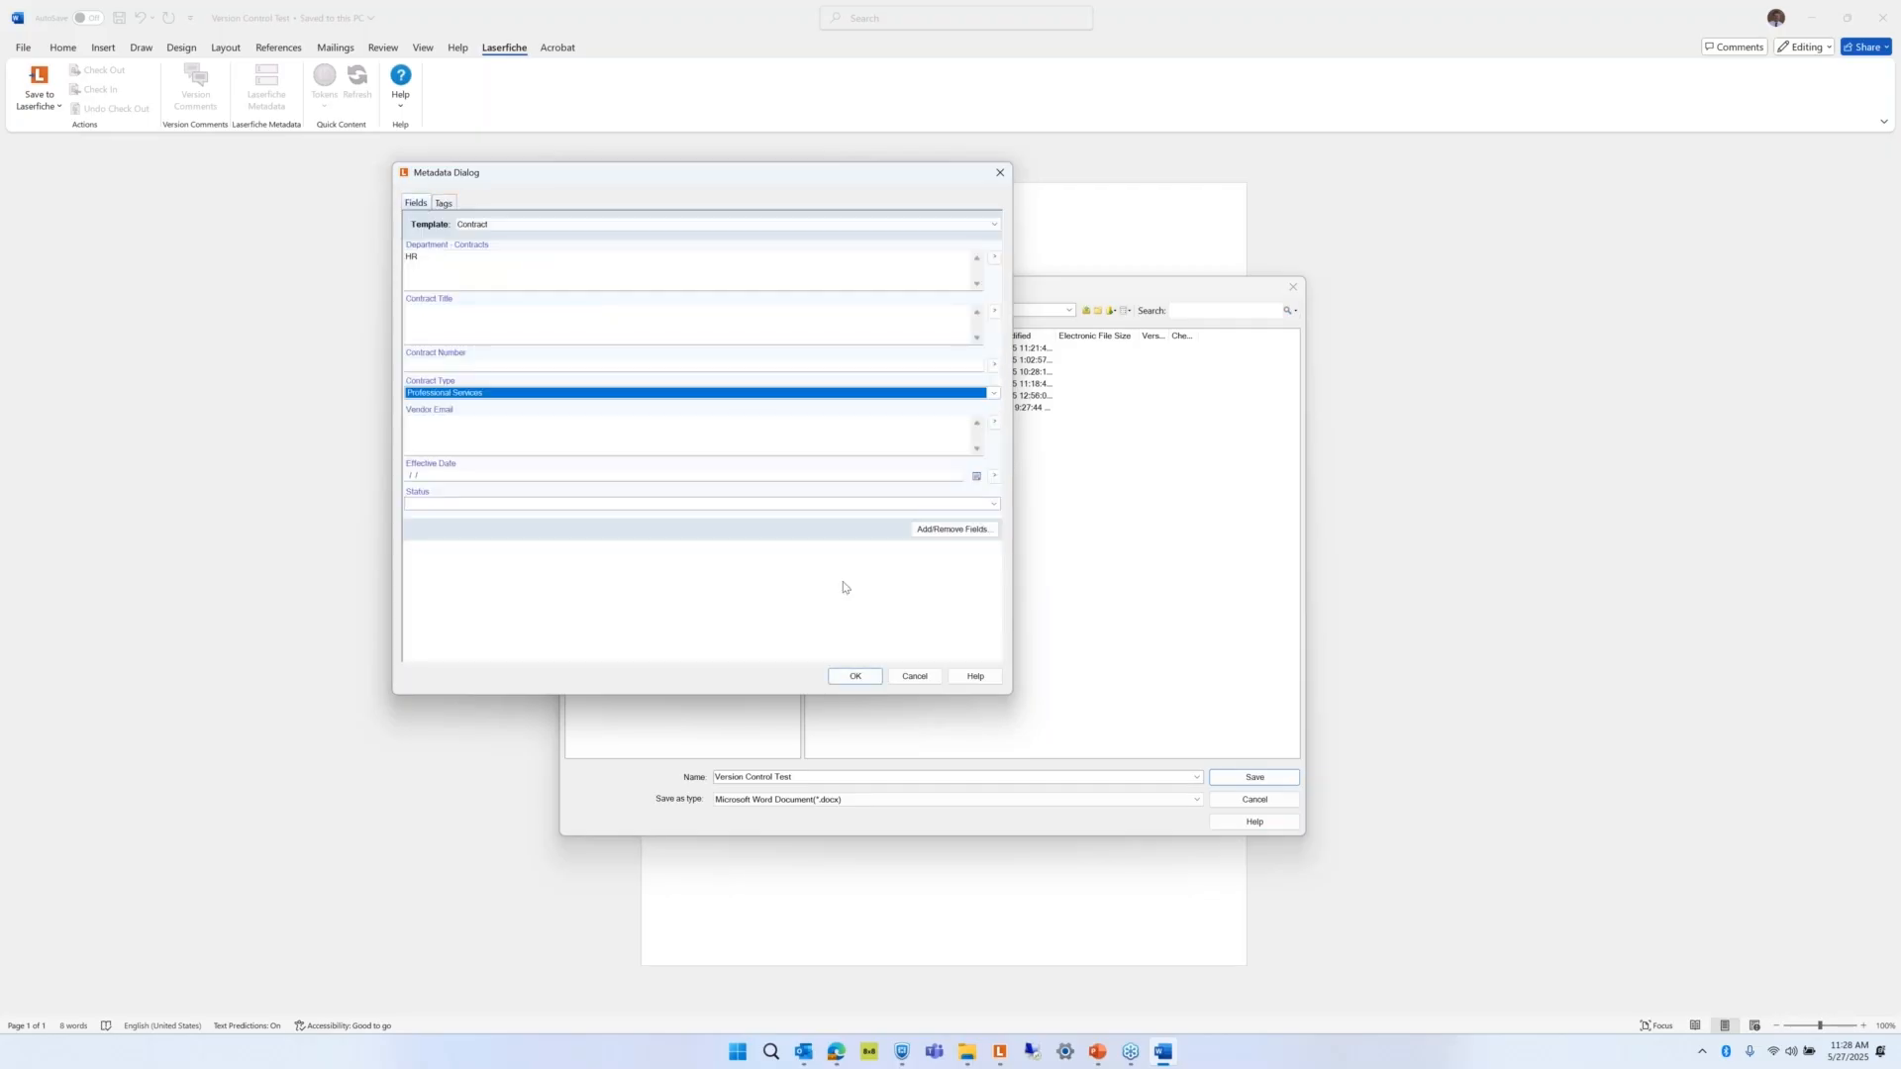
pyautogui.click(856, 679)
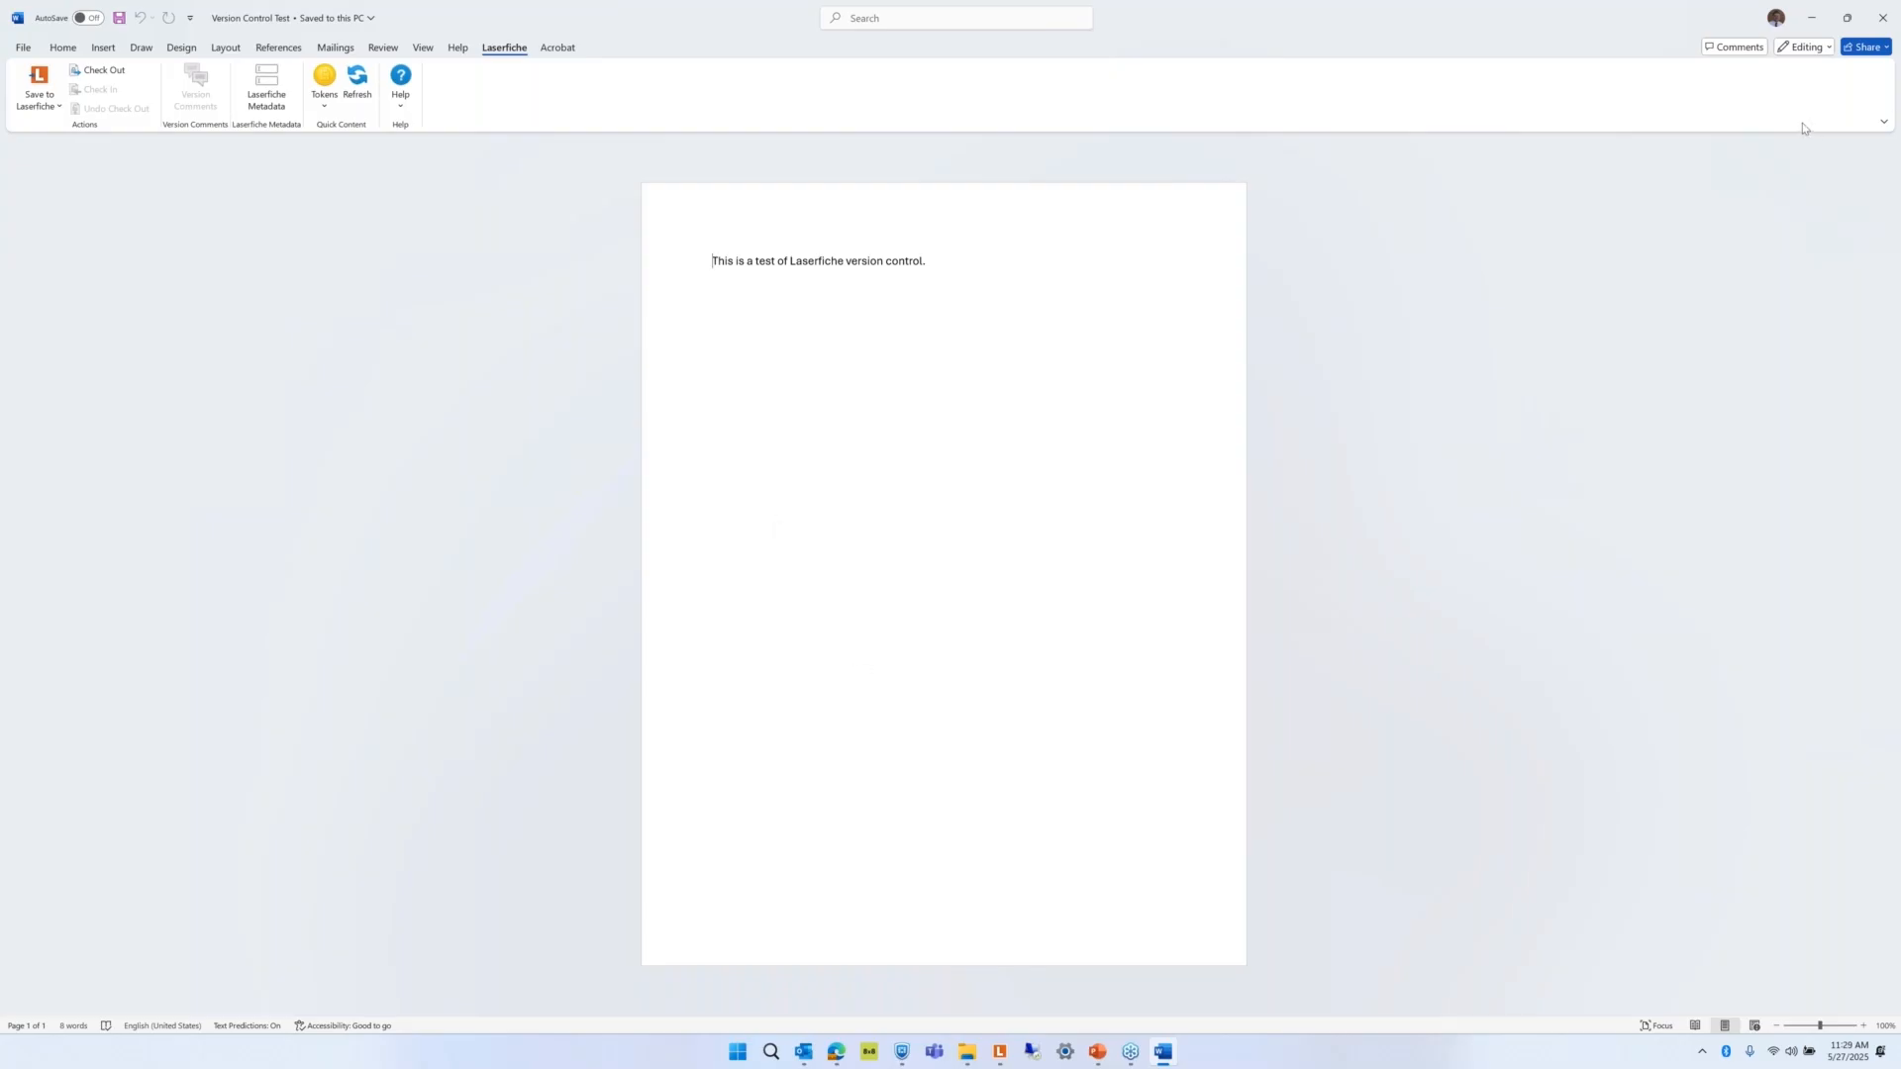
# Close the Word document, switch to the Laserfiche desktop client, refresh the folder contents and maximize the window.
pyautogui.click(1882, 18)
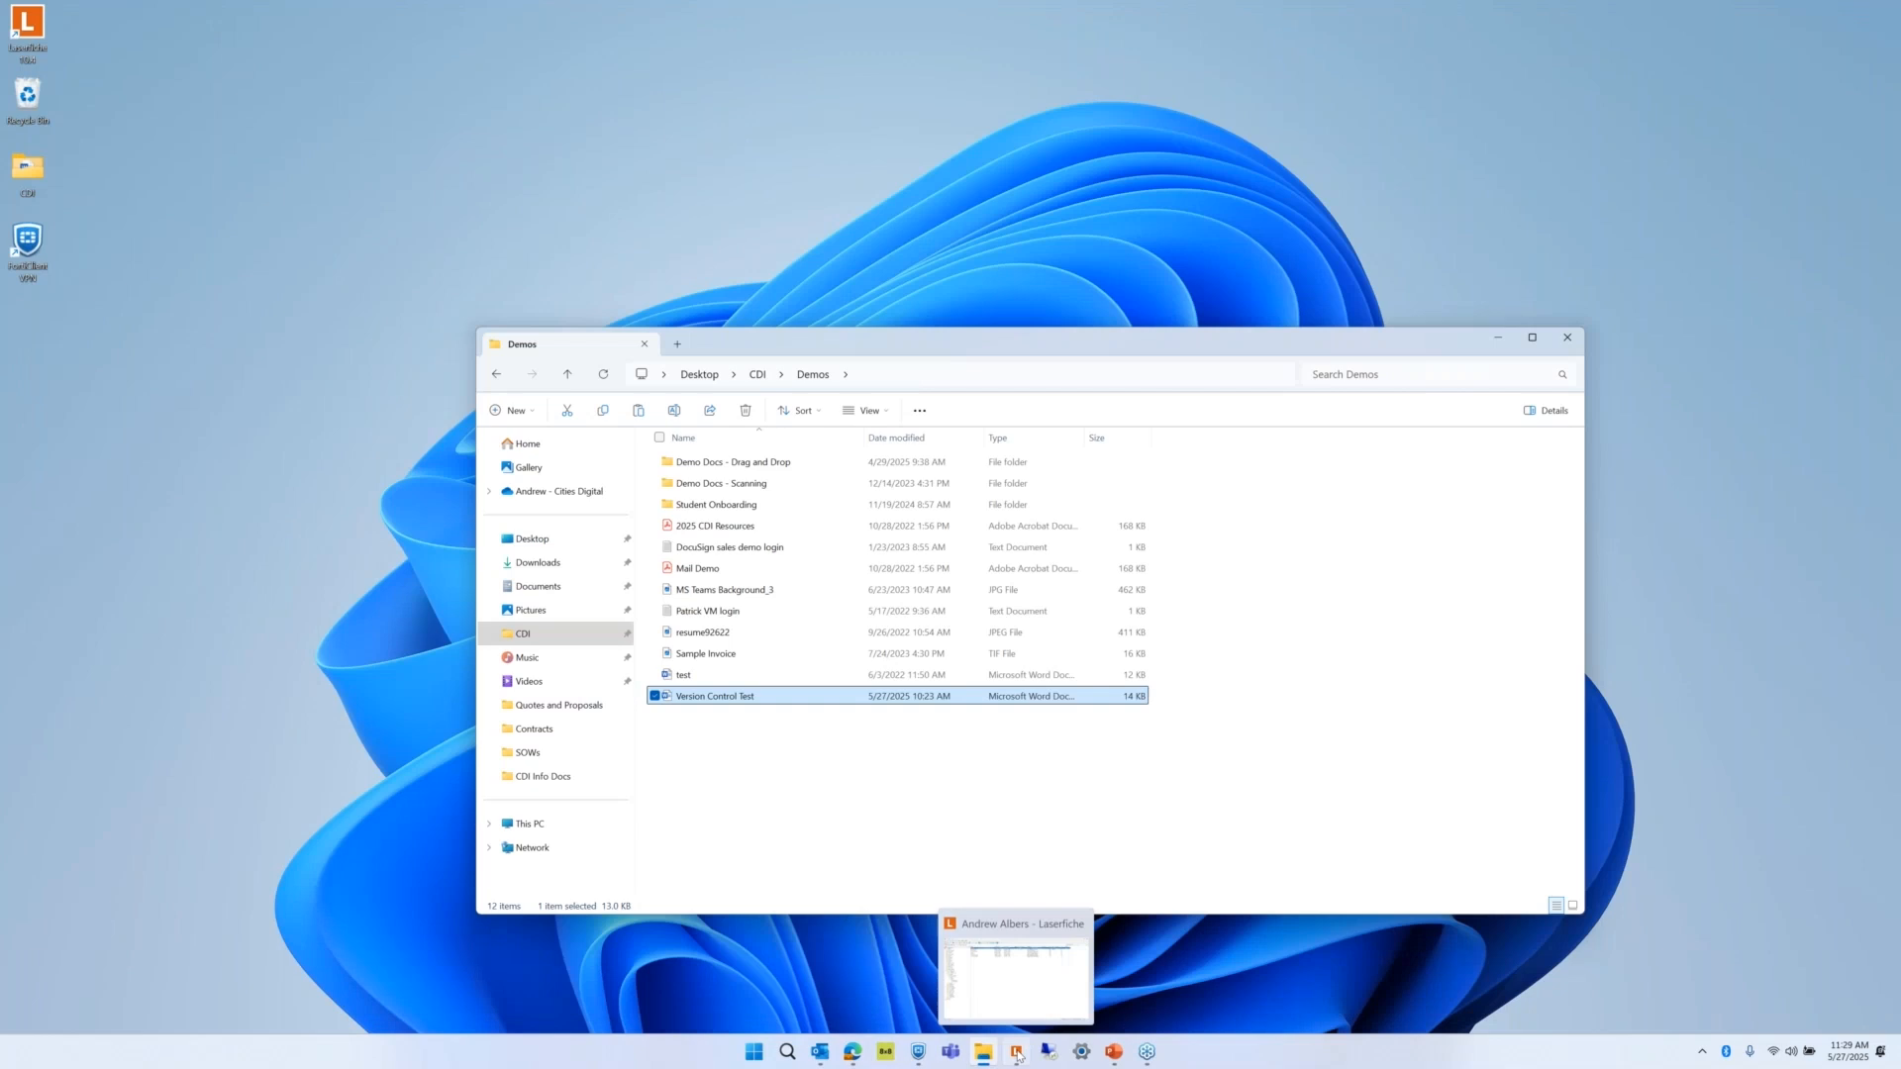
pyautogui.click(1016, 1052)
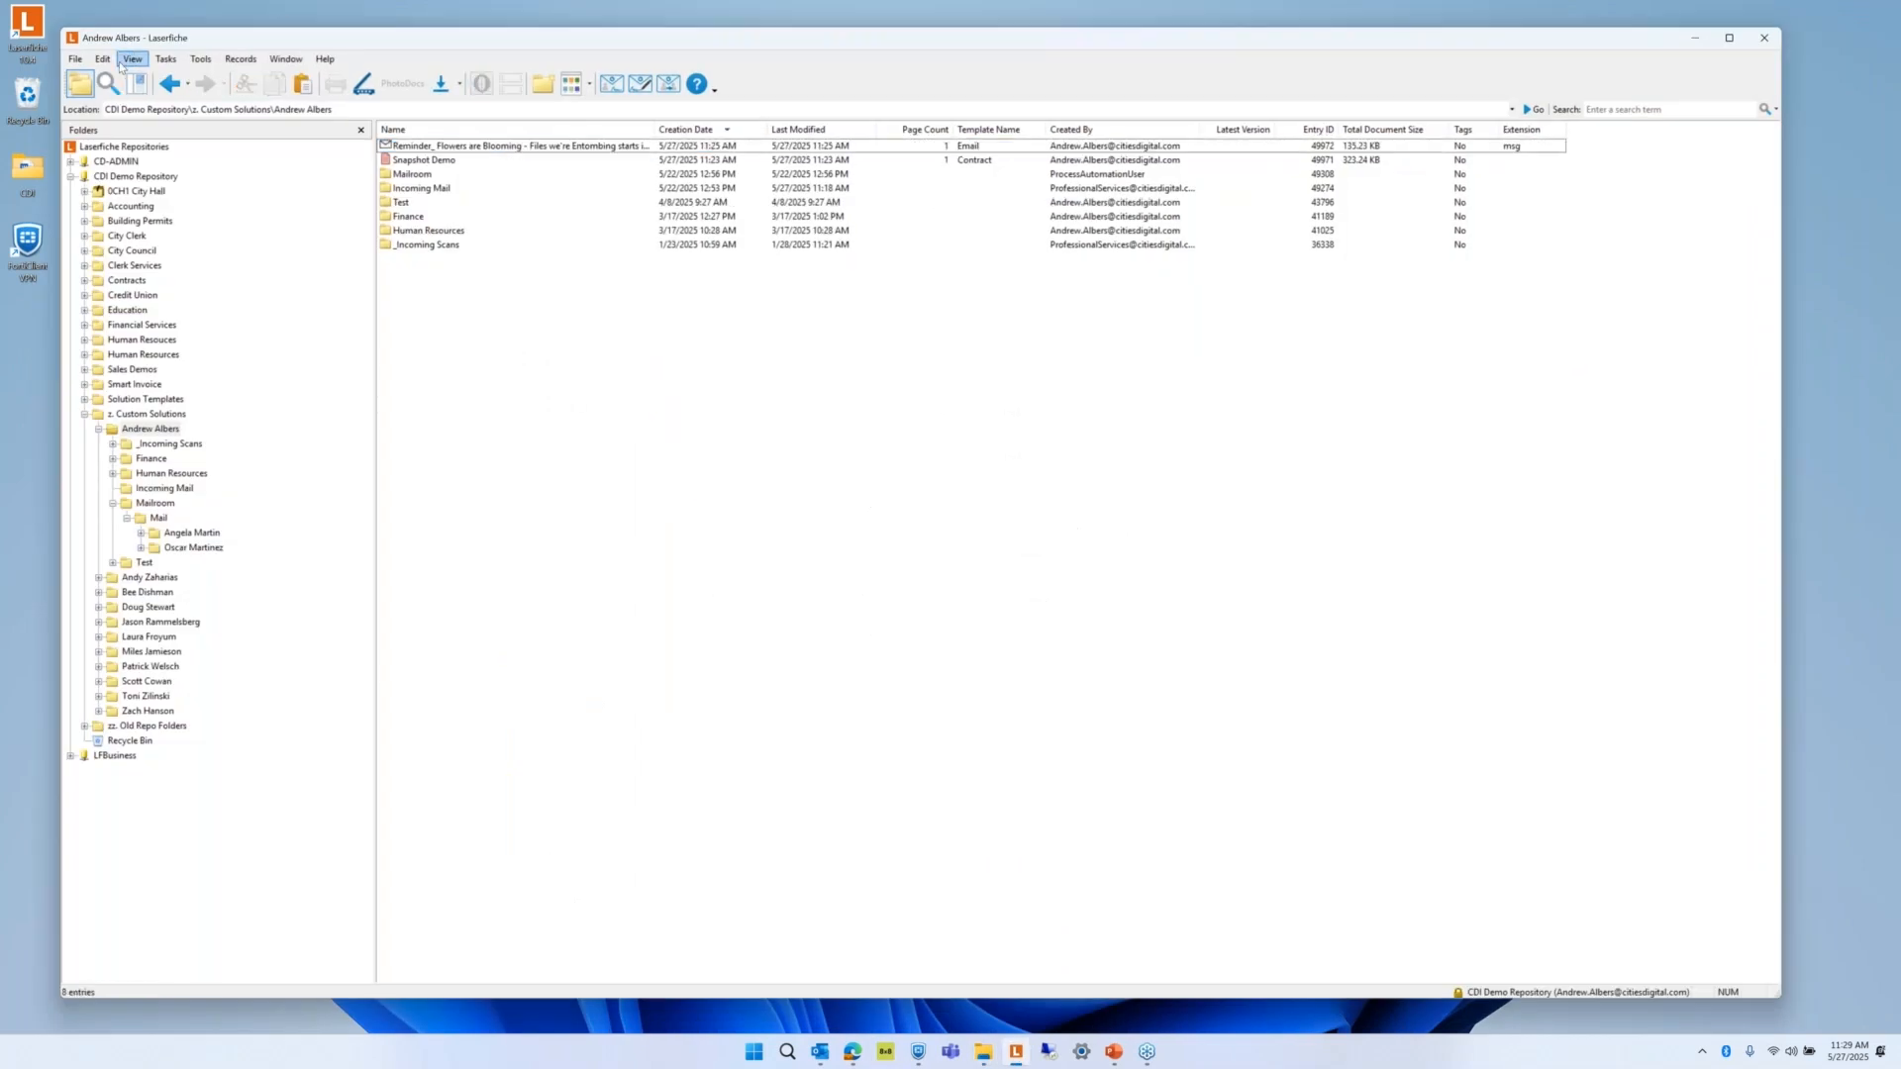
pyautogui.click(102, 58)
pyautogui.moveTo(132, 59)
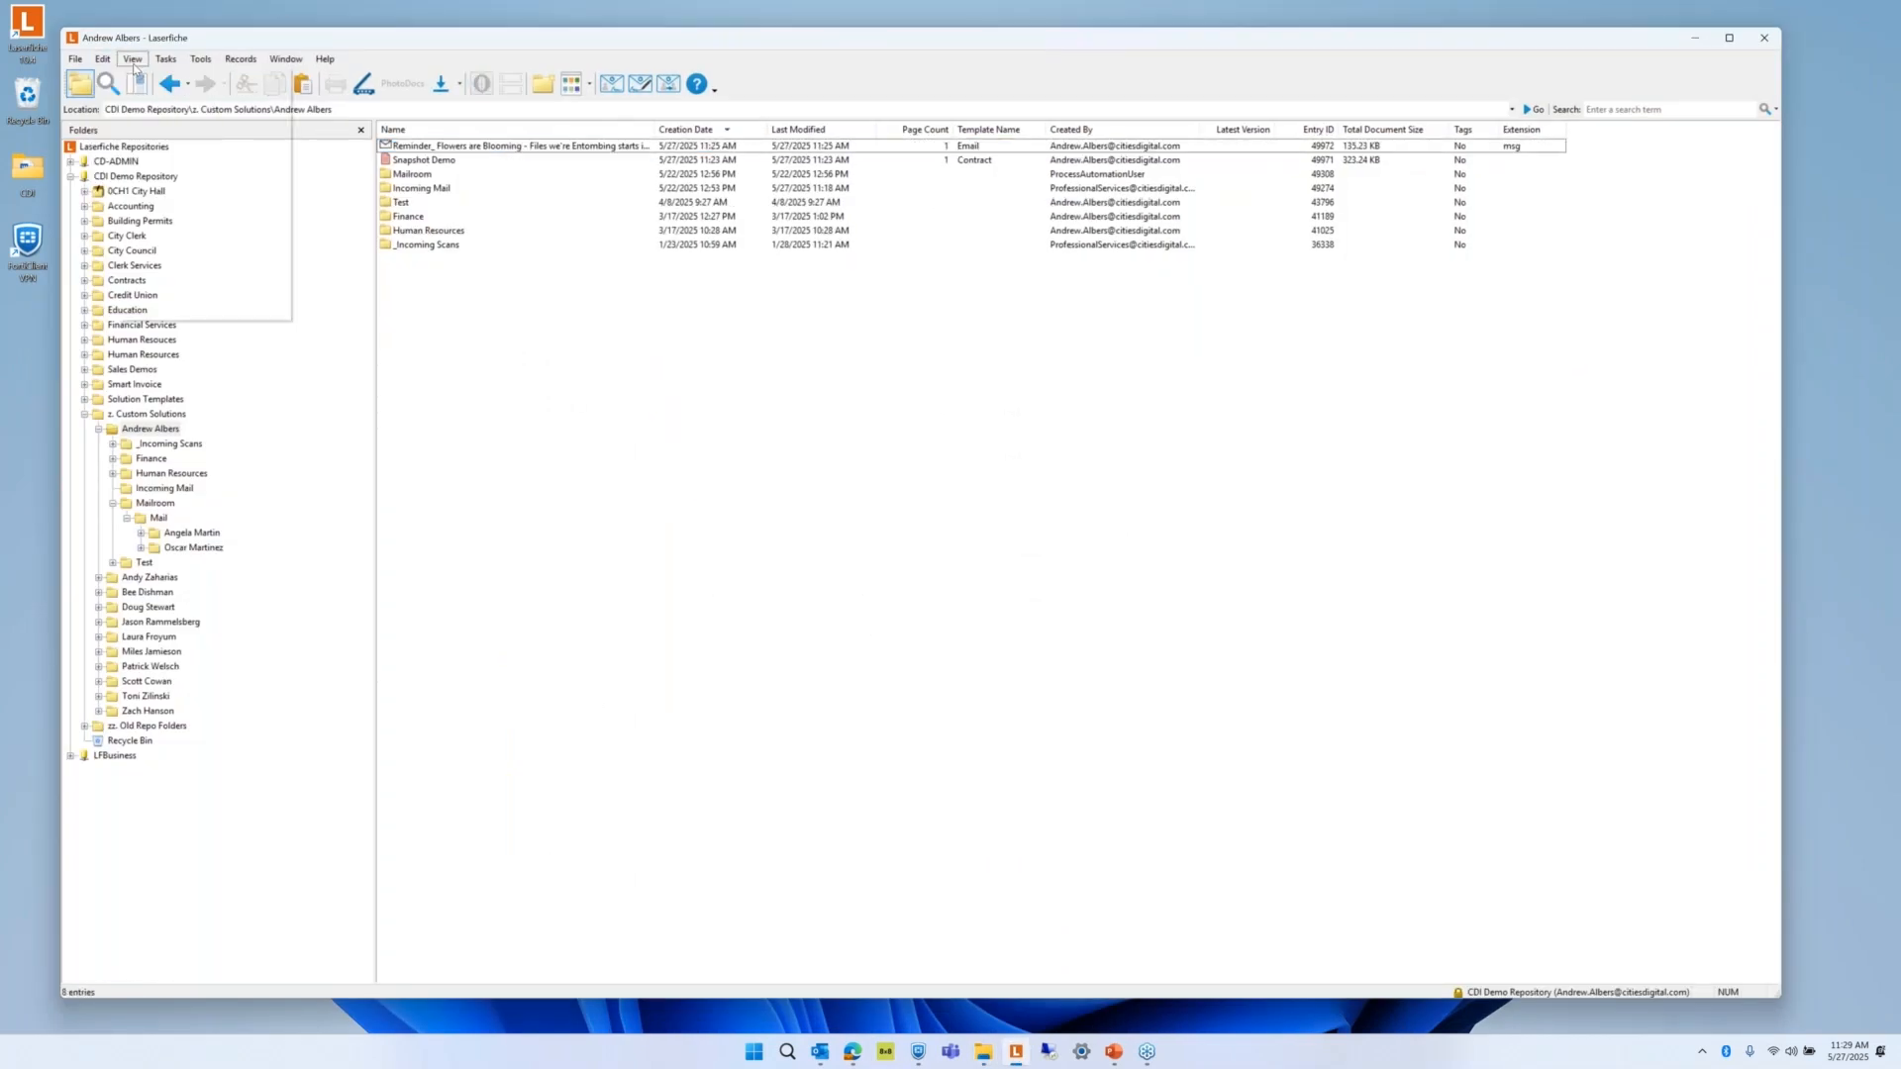
pyautogui.click(148, 313)
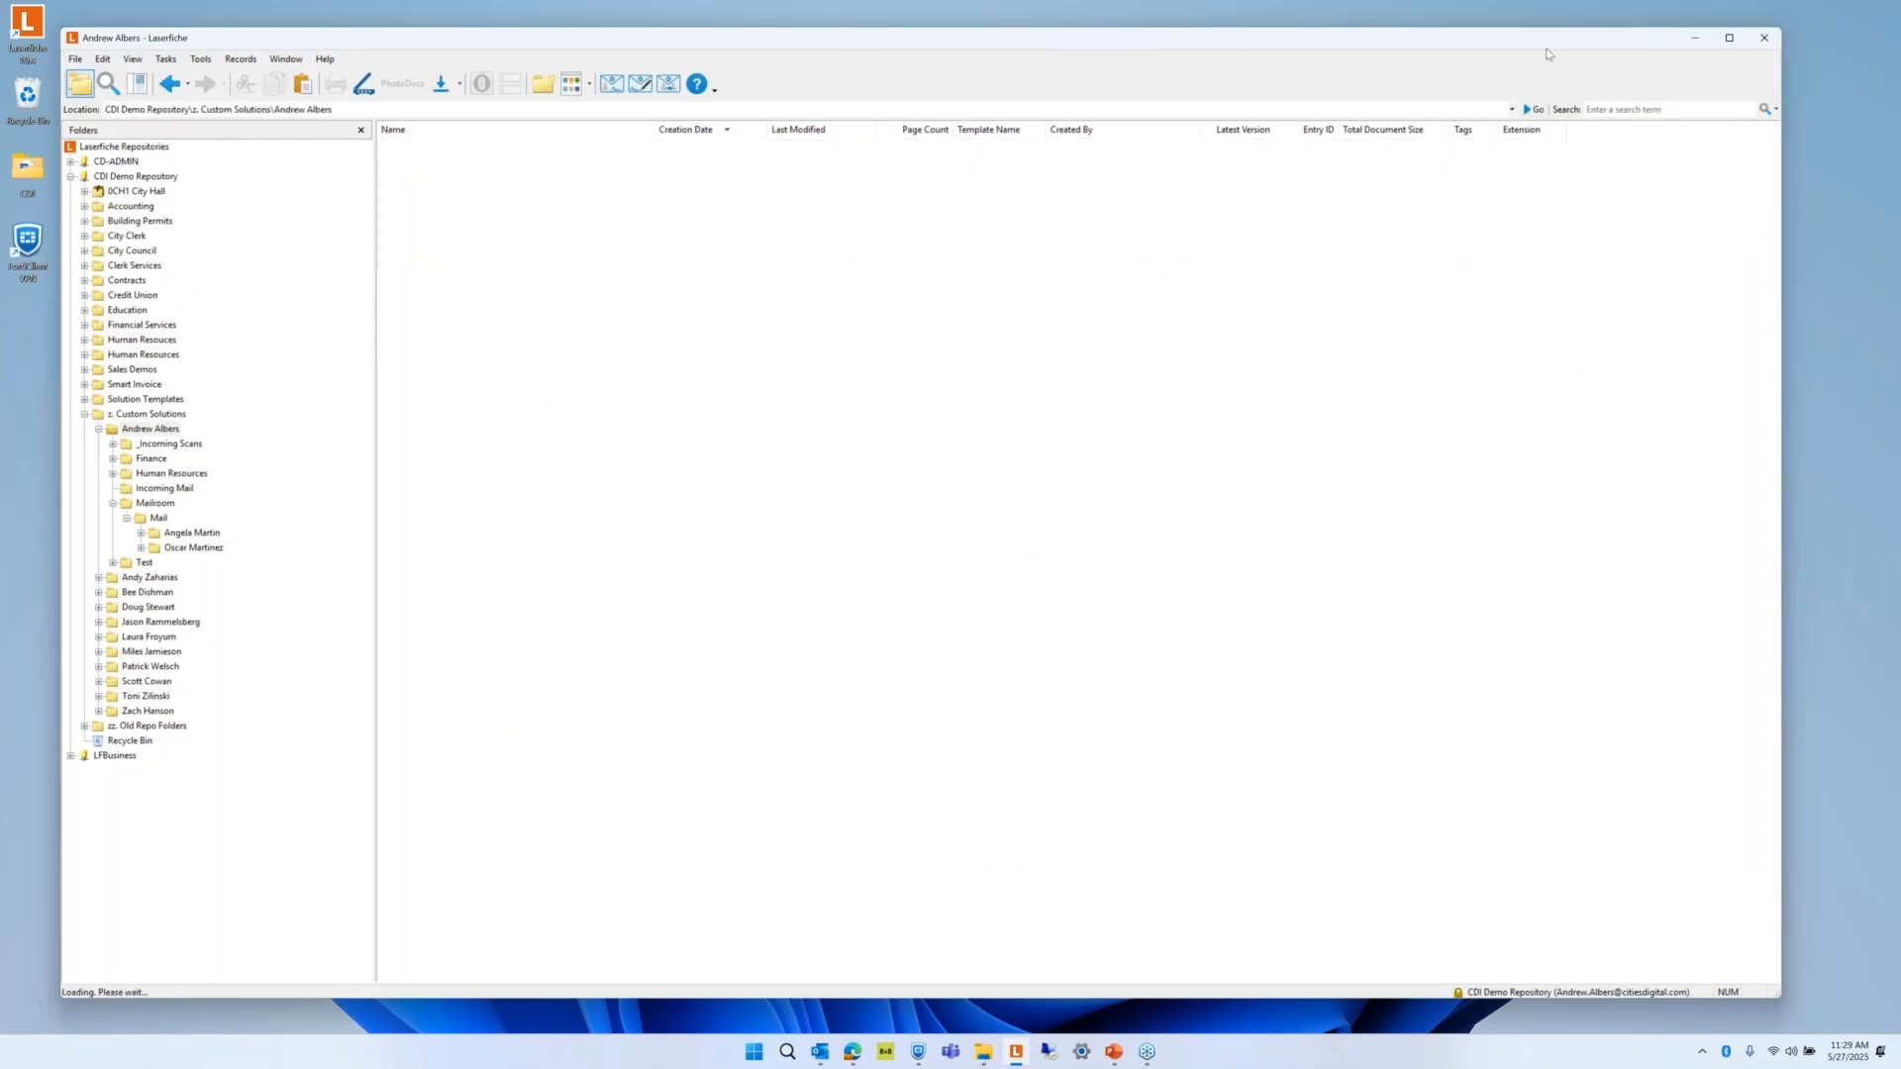
pyautogui.click(1728, 39)
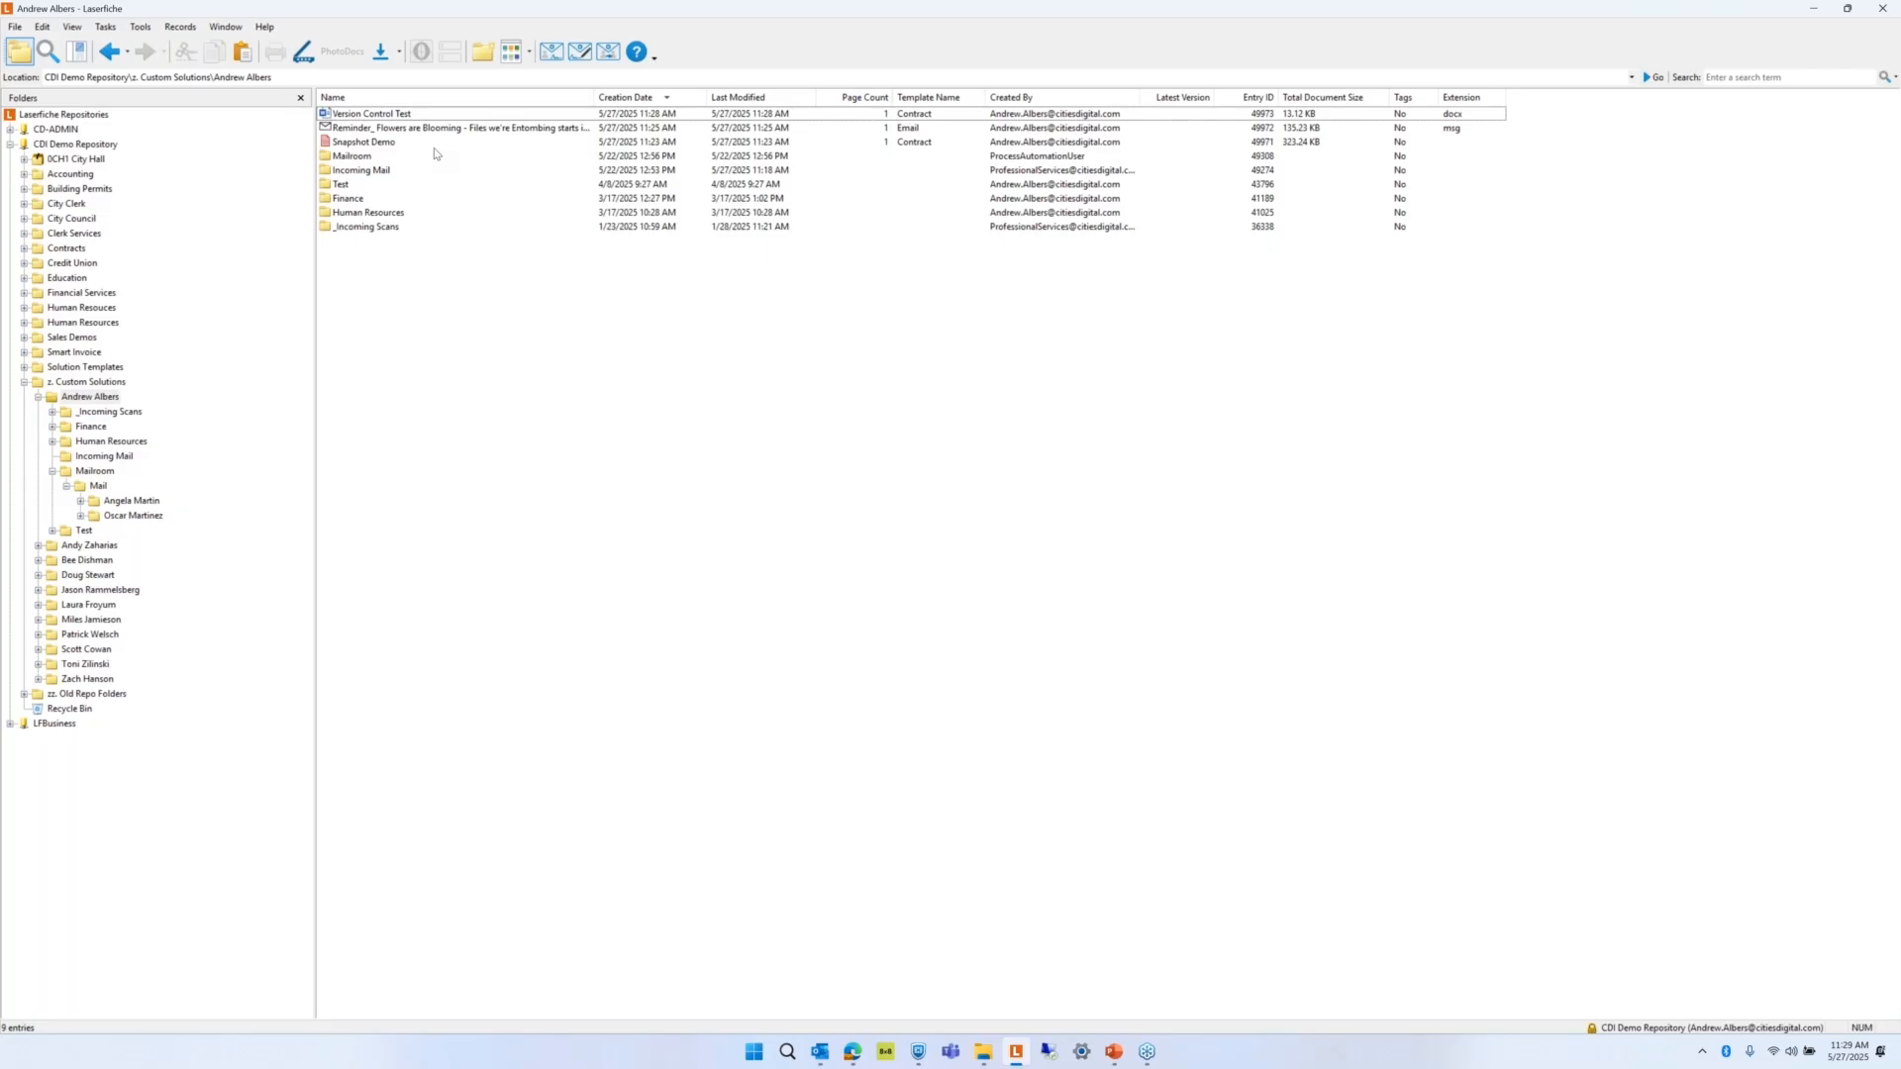
pyautogui.rightClick(373, 120)
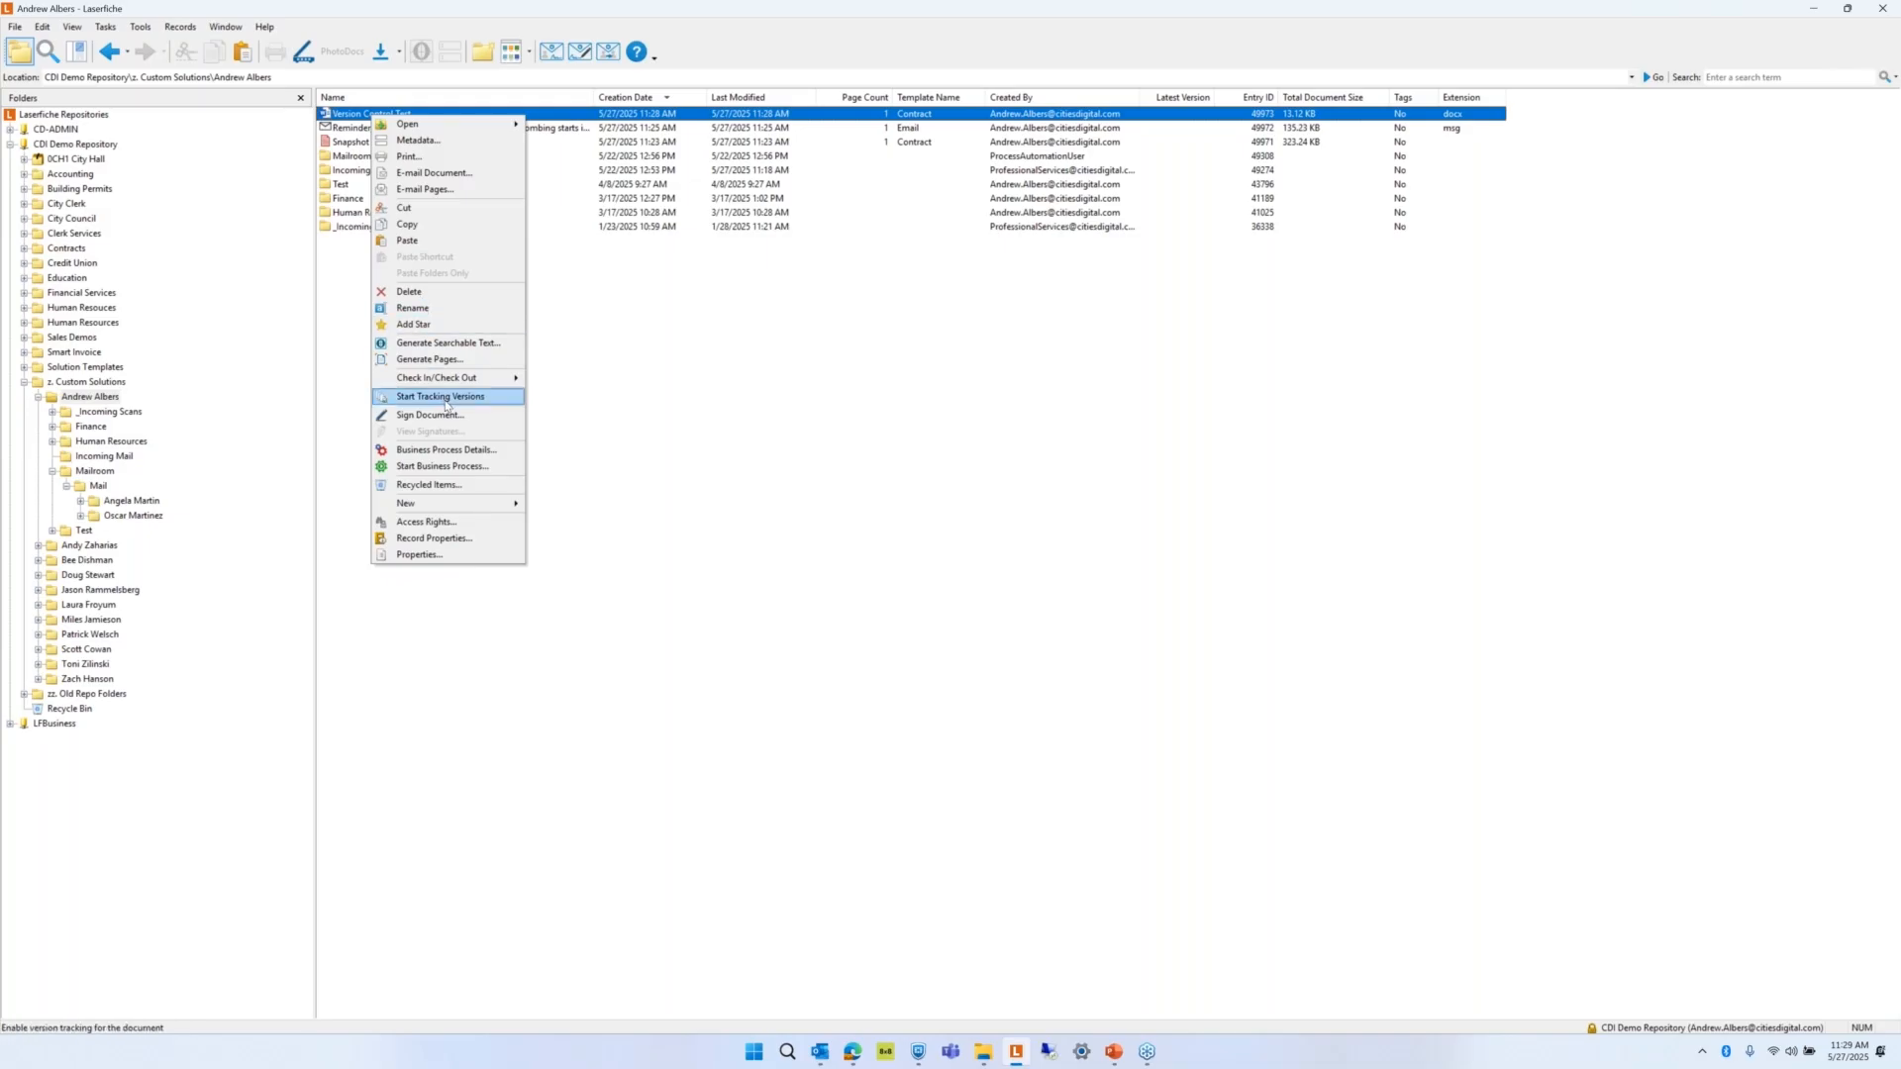
pyautogui.click(66, 398)
pyautogui.rightClick(66, 400)
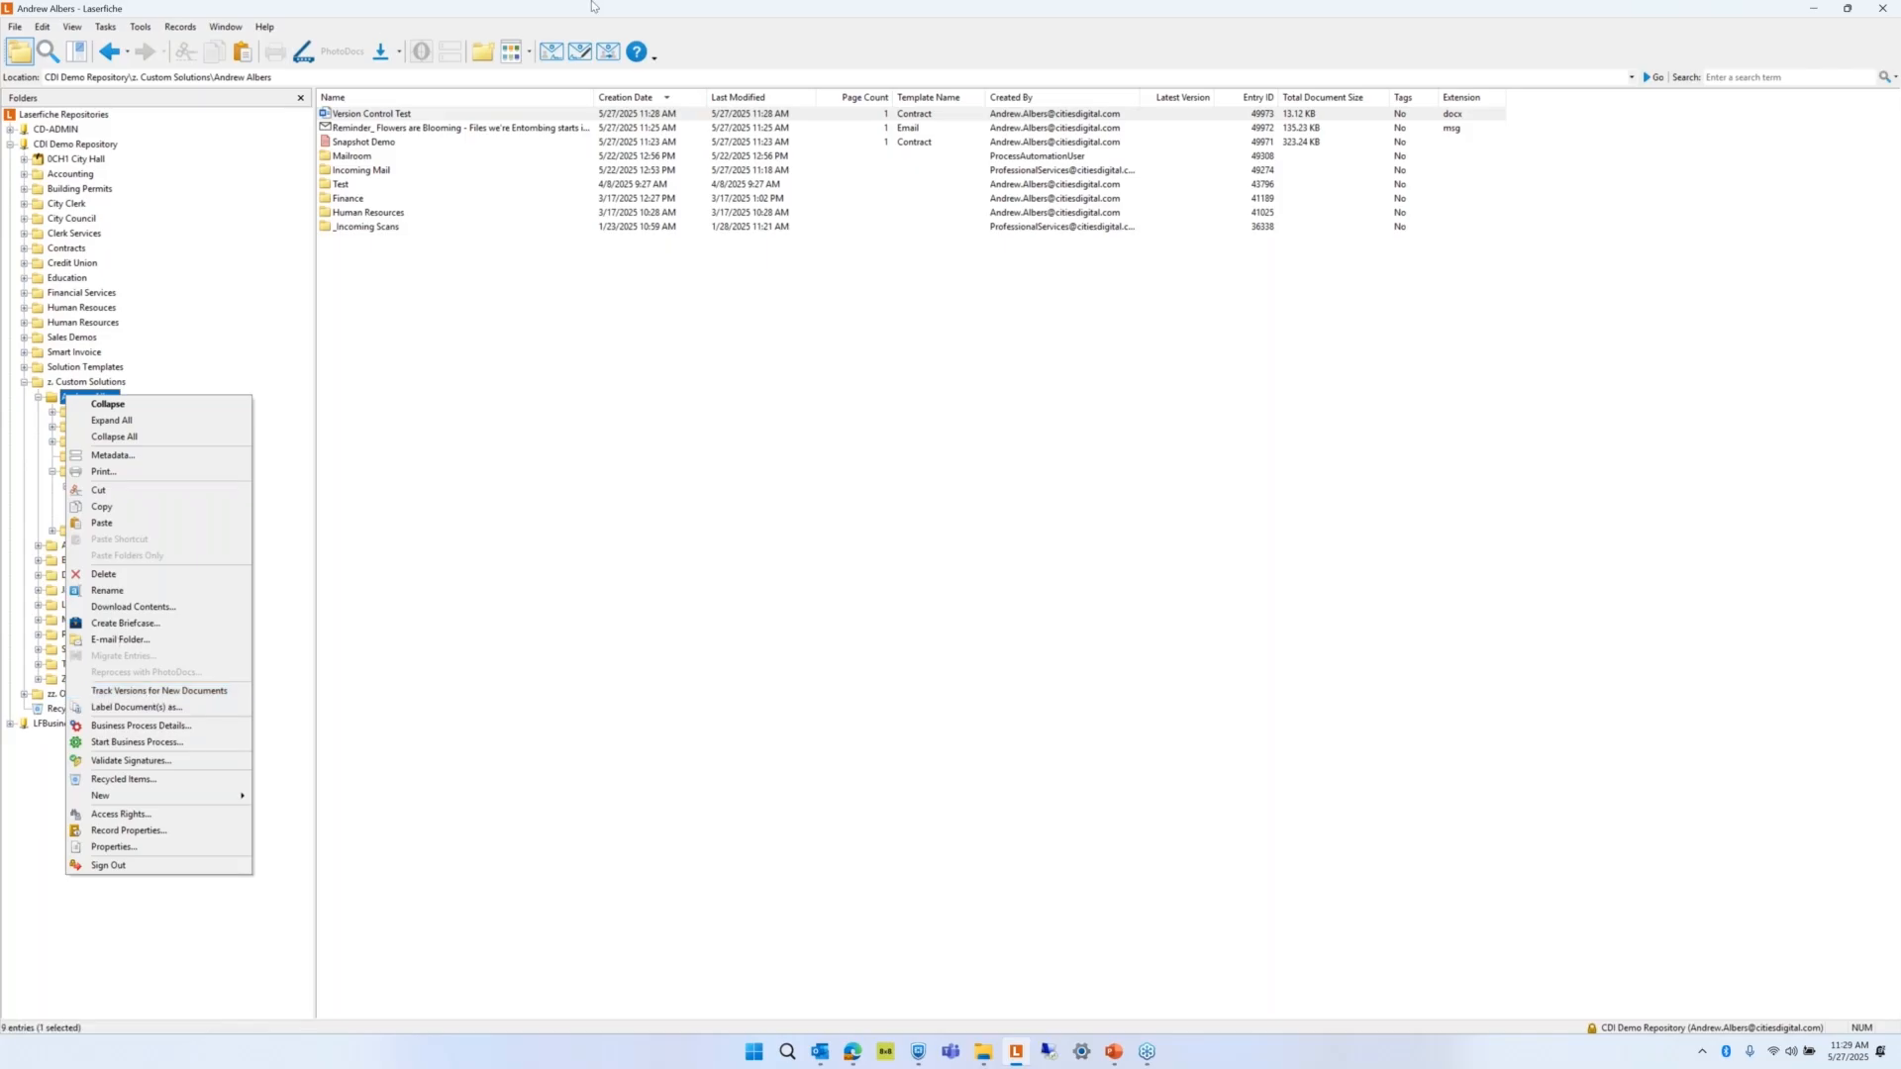
# Start tracking versions for the "Version Control Test" document with the initial version comment "Webinar".
pyautogui.click(391, 117)
pyautogui.rightClick(392, 116)
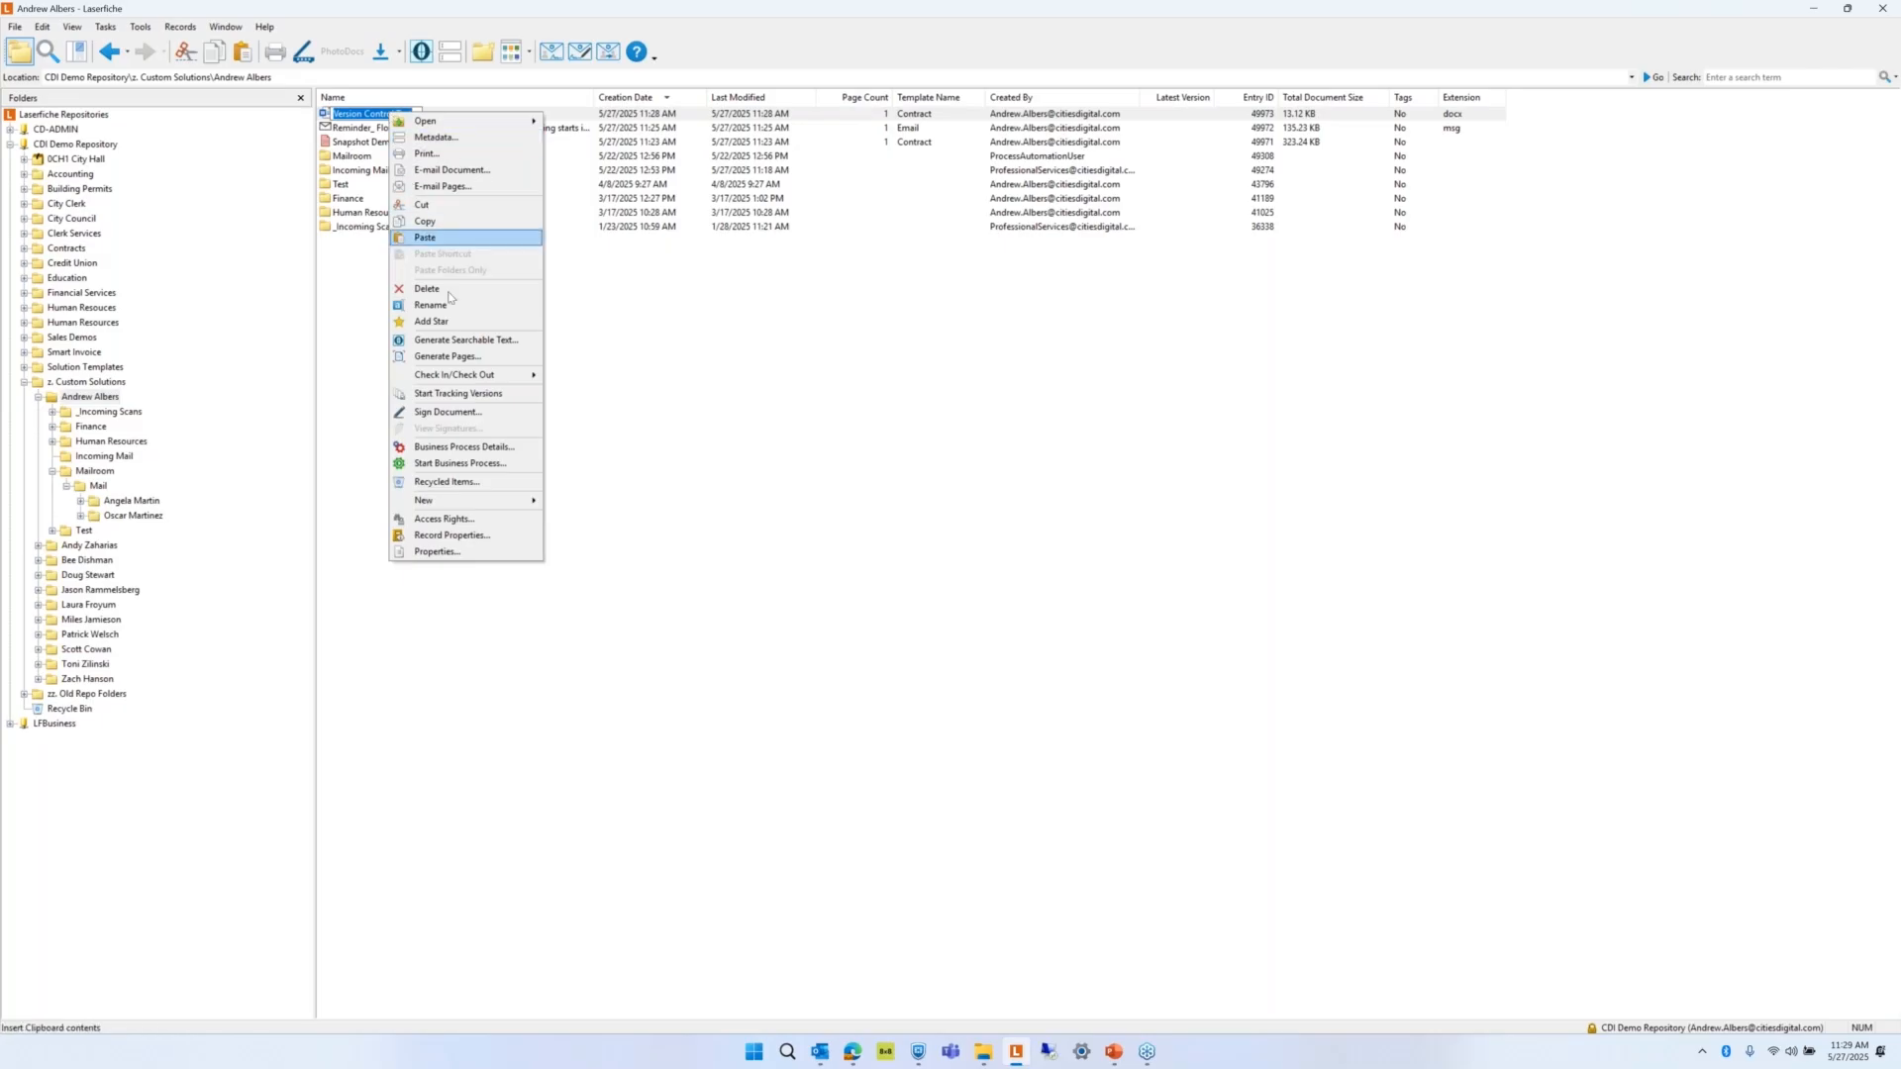
pyautogui.click(506, 395)
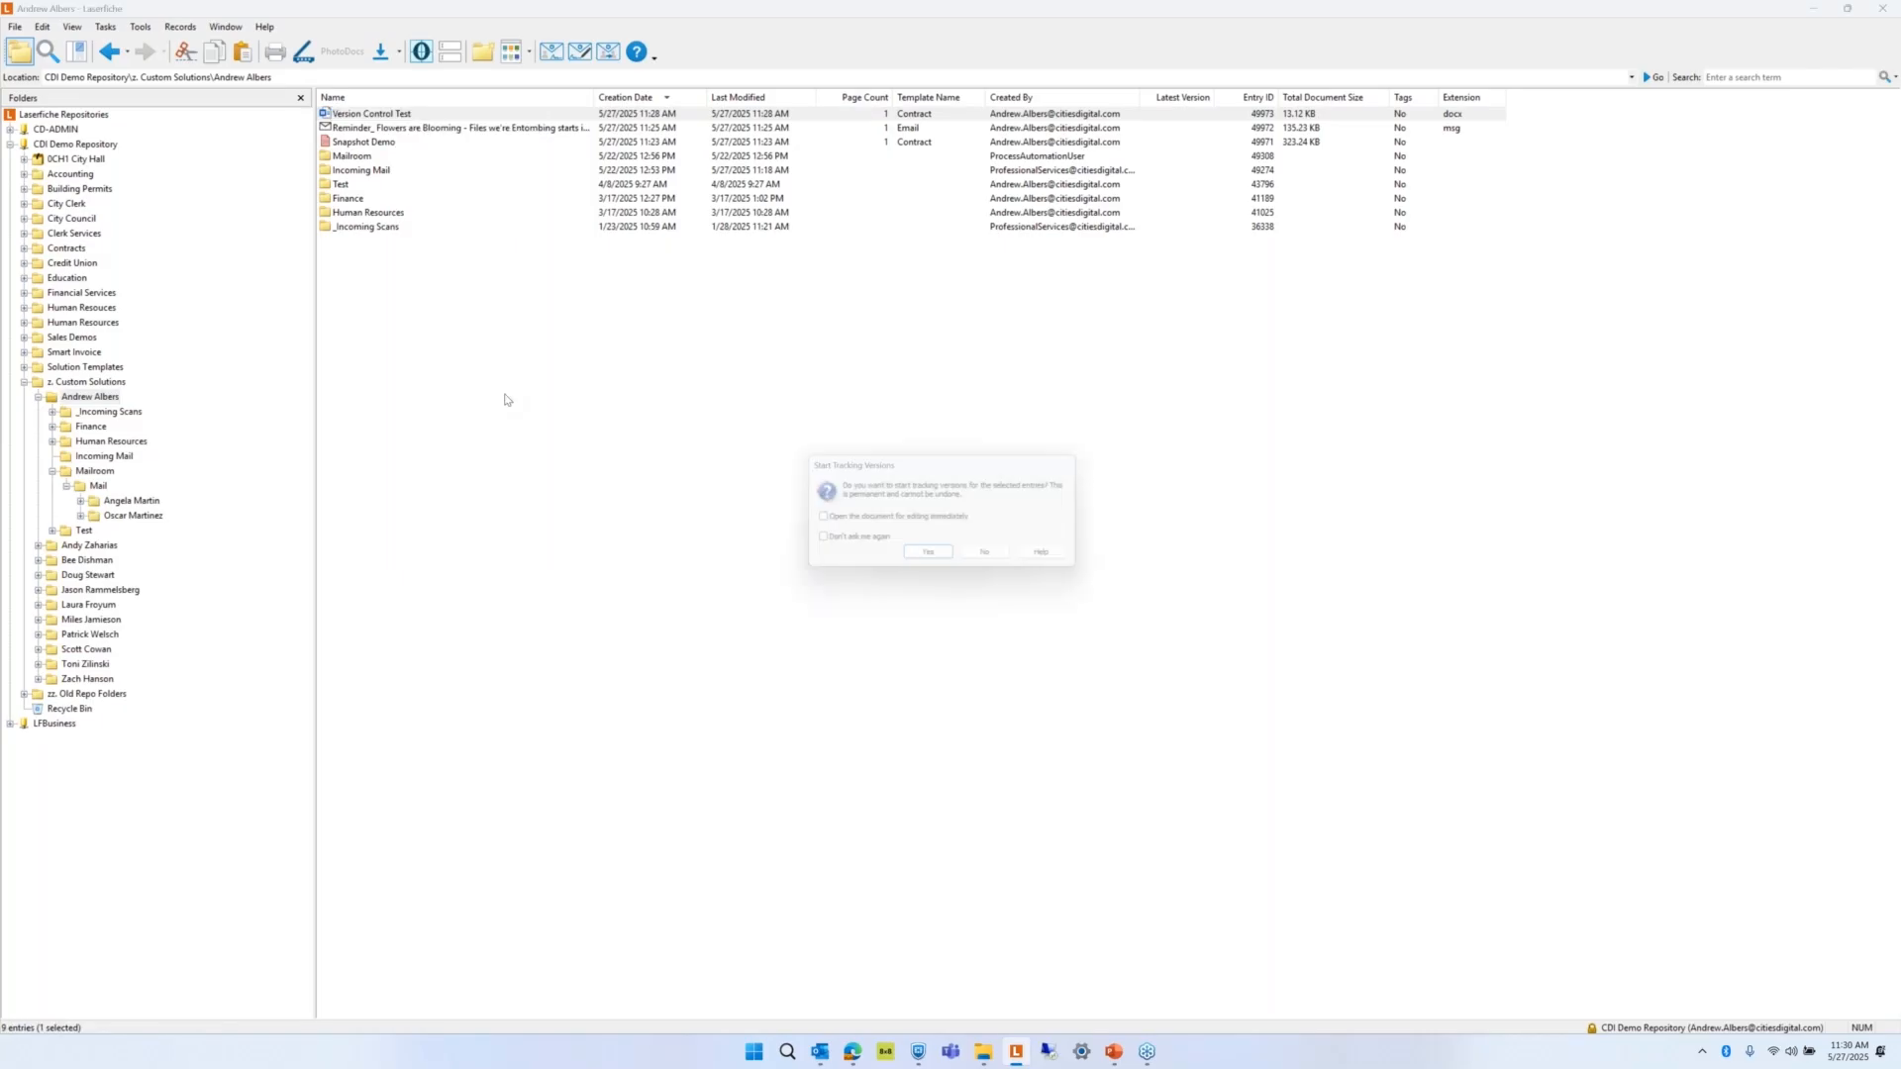
pyautogui.click(935, 561)
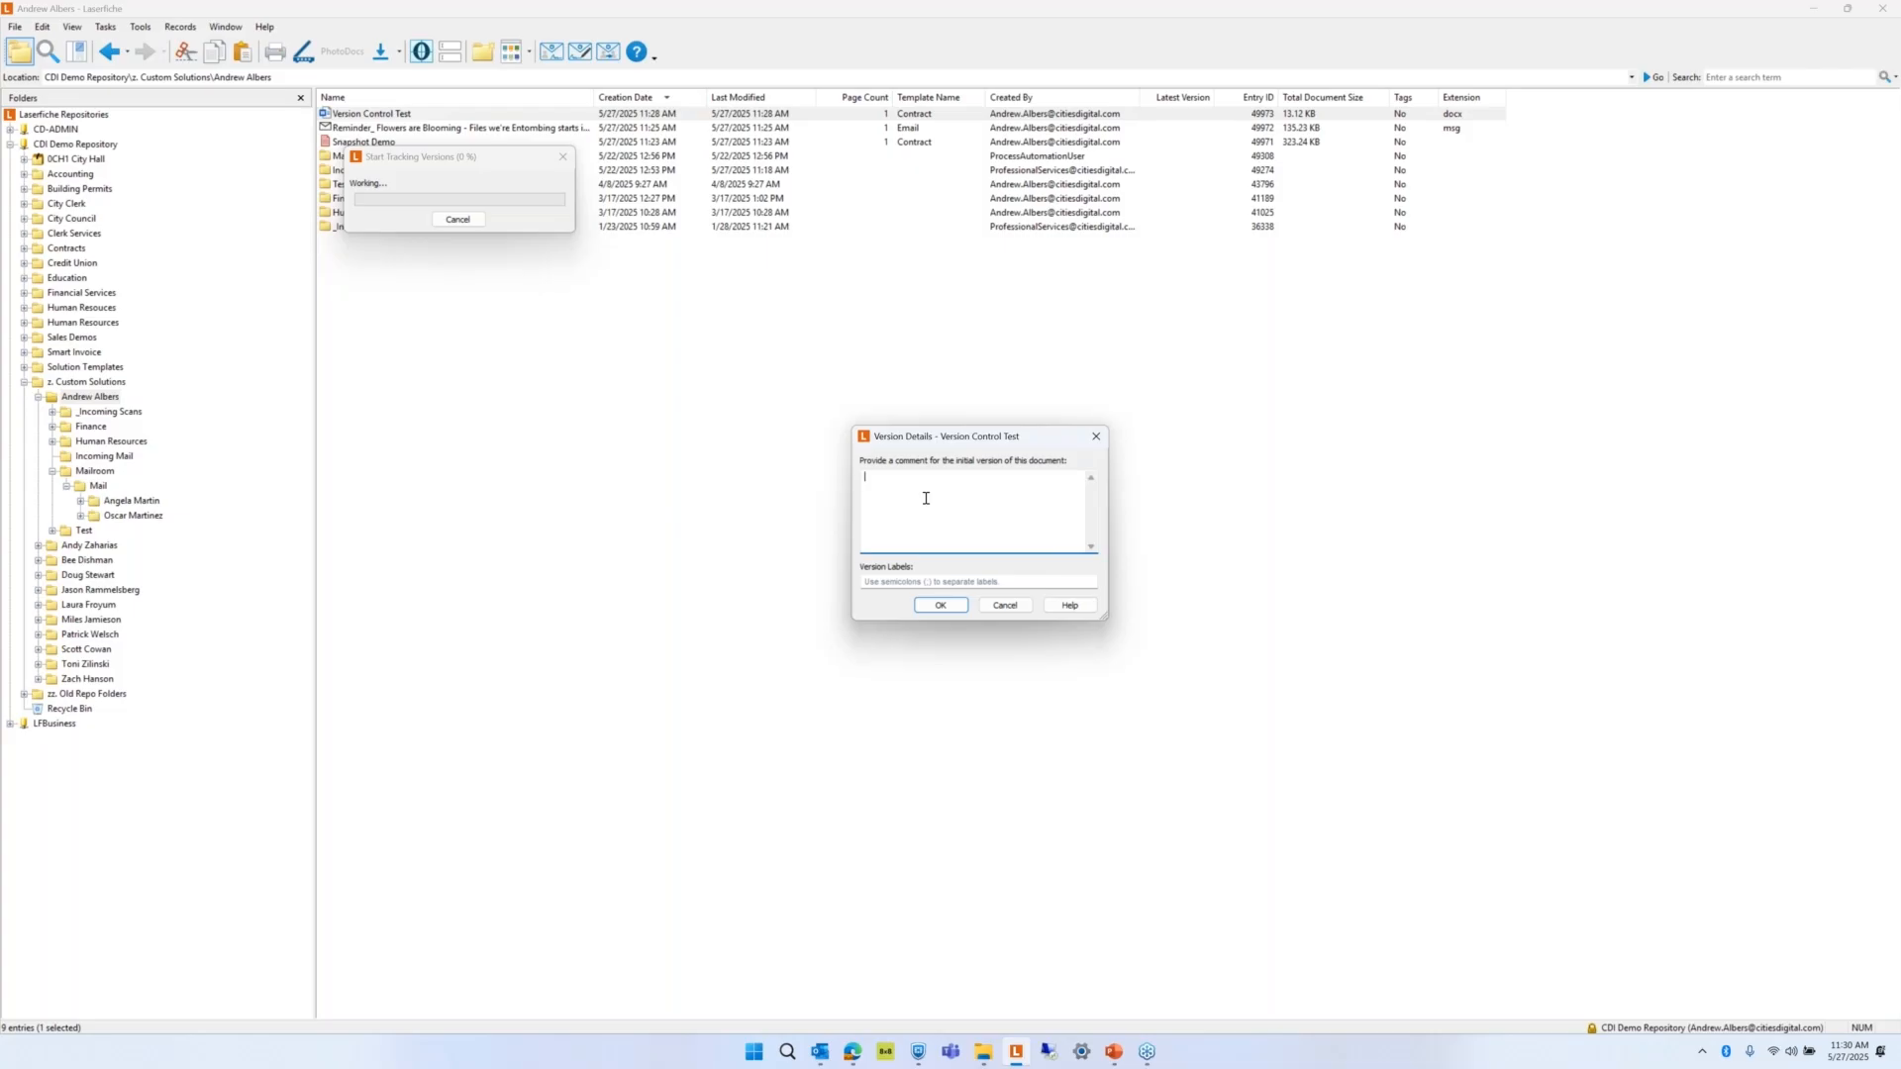
pyautogui.write('Webinar')
pyautogui.click(940, 606)
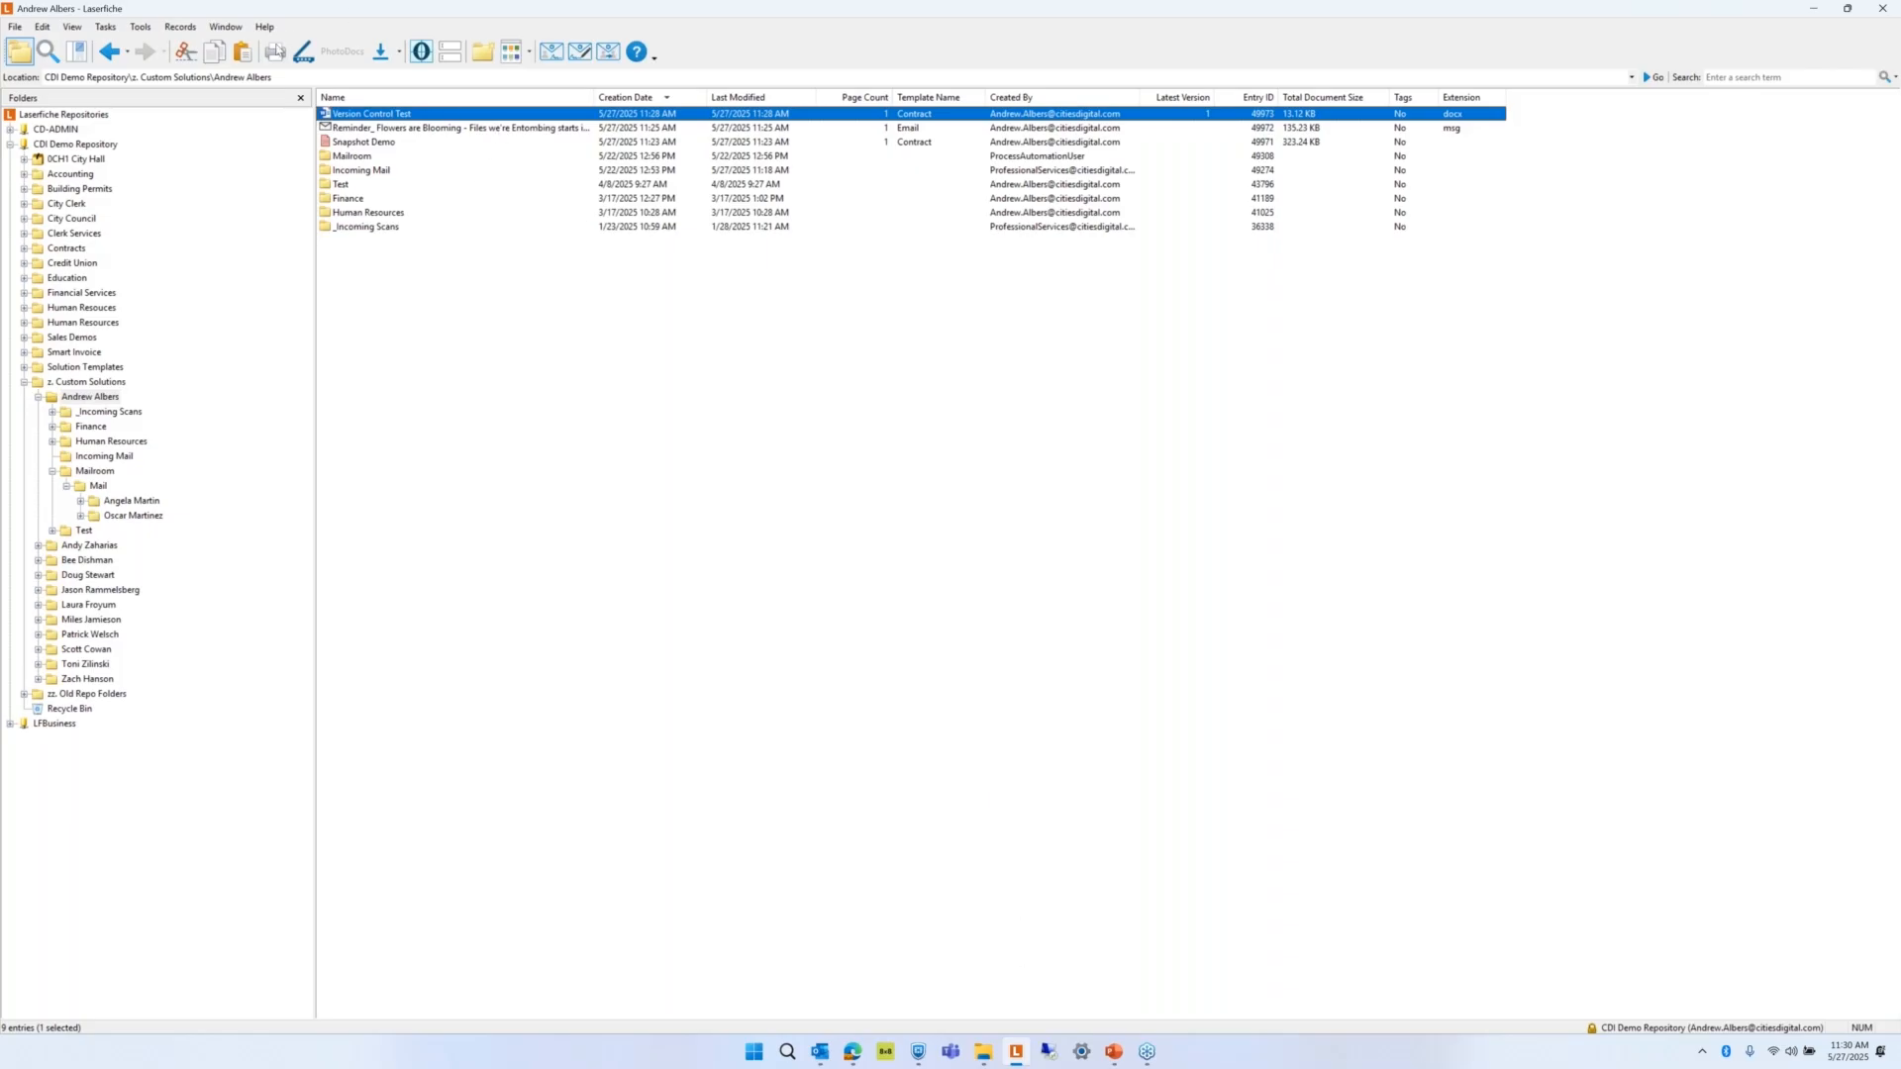
# Open the "Version Control Test" document from the repository and add a line reading "Further testing." below the existing sentence.
pyautogui.doubleClick(522, 115)
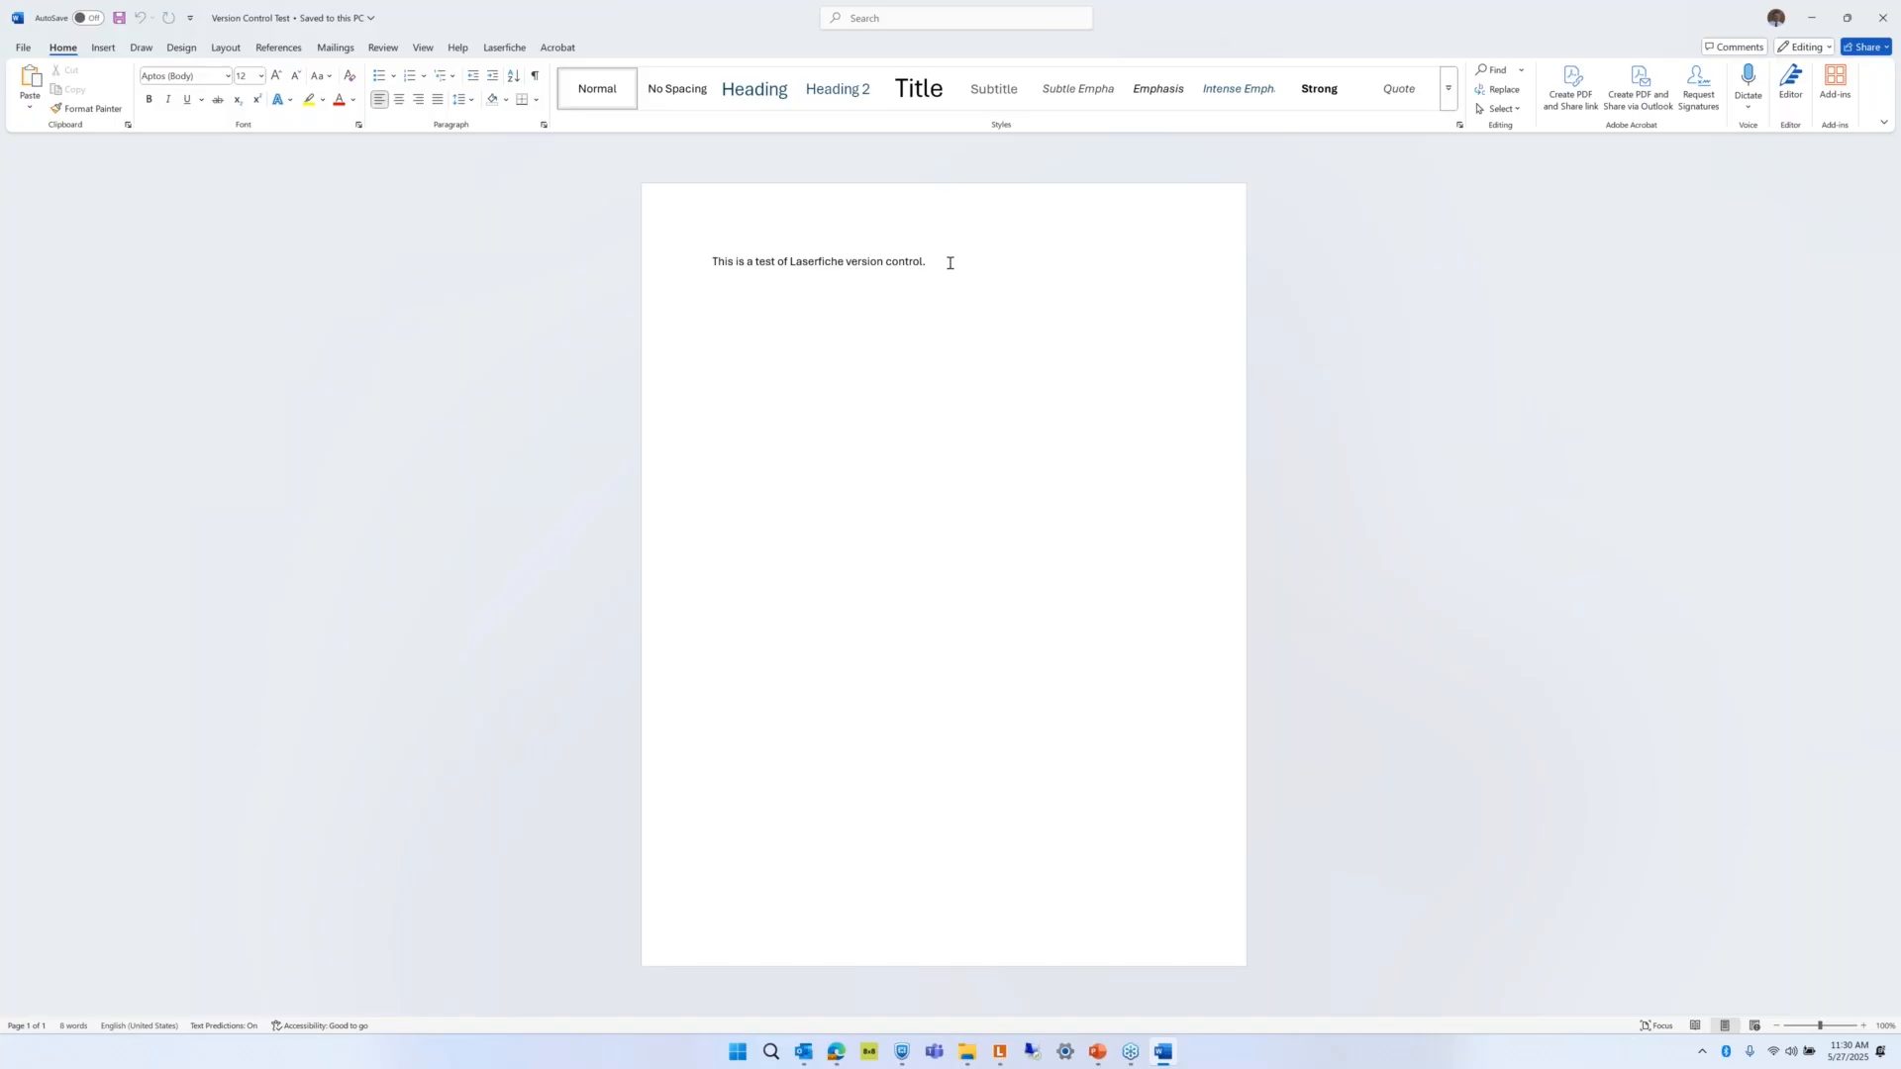
pyautogui.click(949, 263)
pyautogui.press('Return')
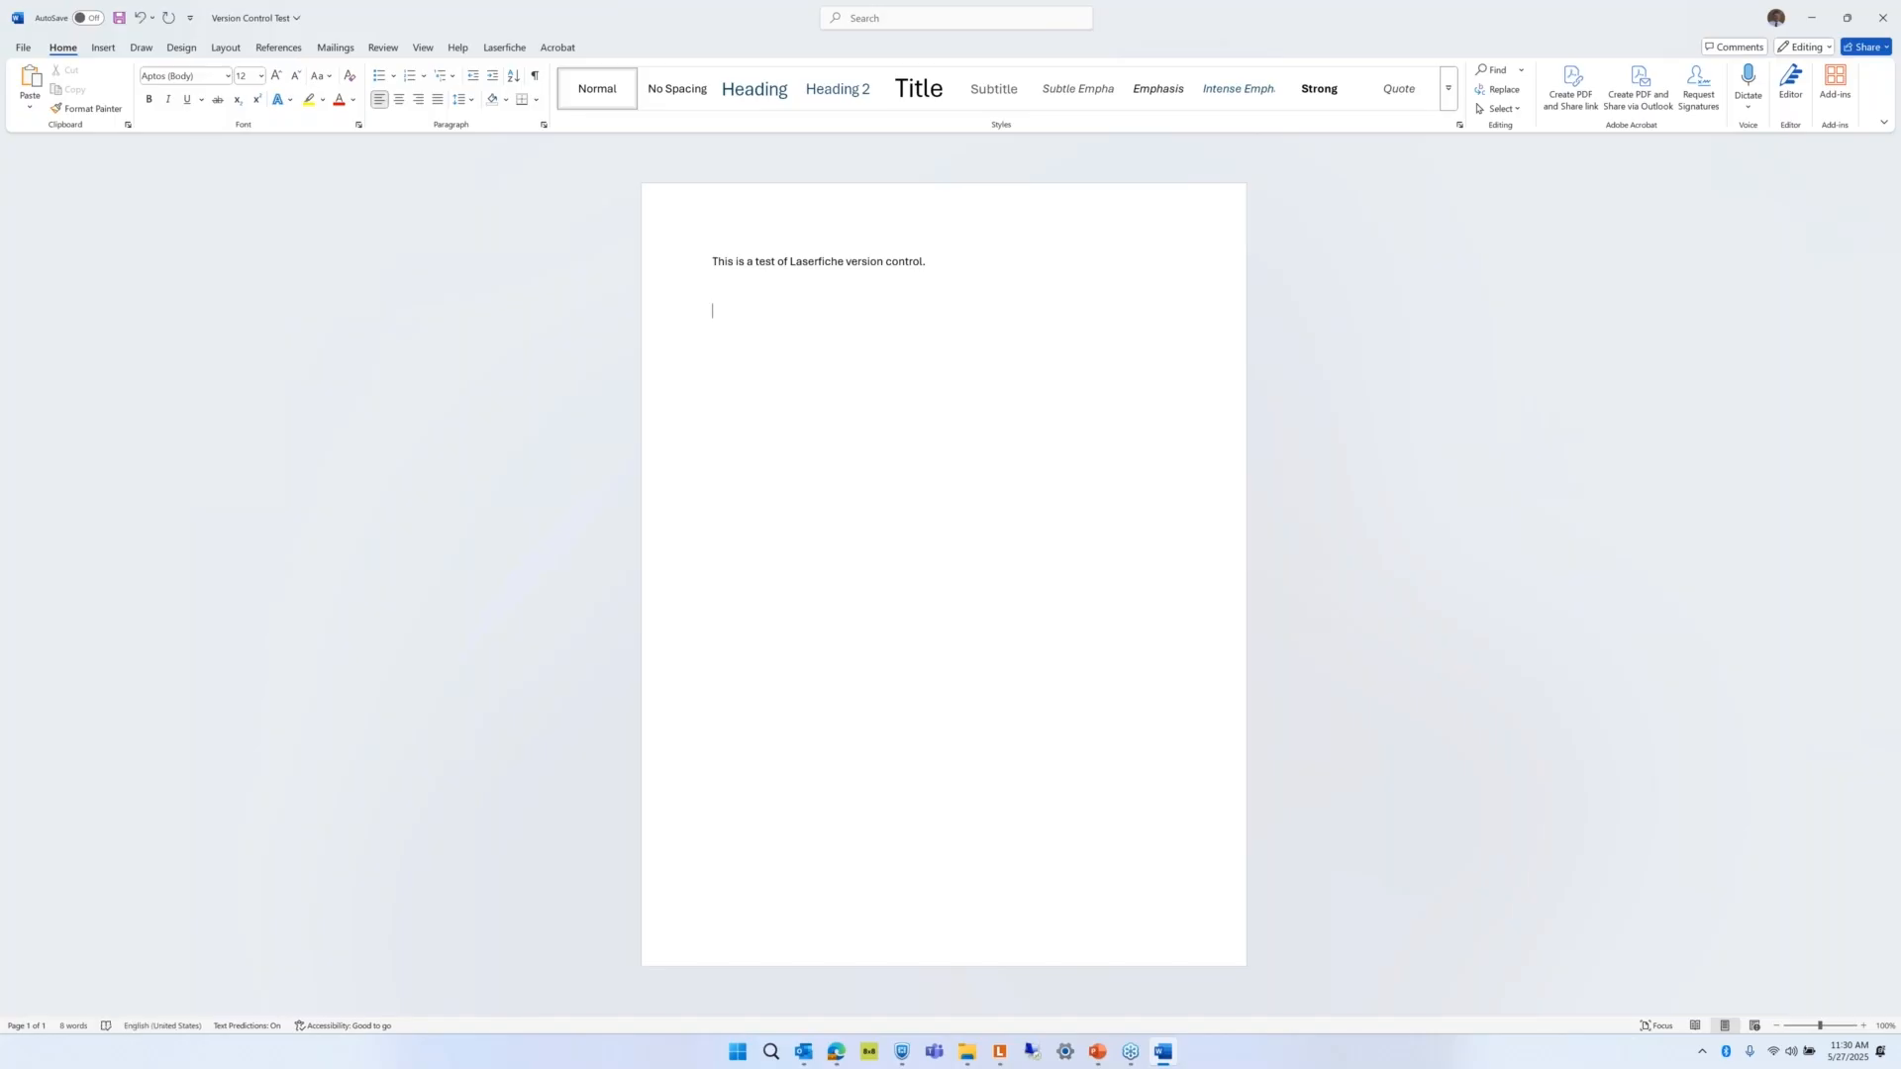
pyautogui.write('Further testing.')
# Edit the document's Laserfiche metadata from Word, setting the Department to "Finance", and review its tags and links before confirming.
pyautogui.click(502, 48)
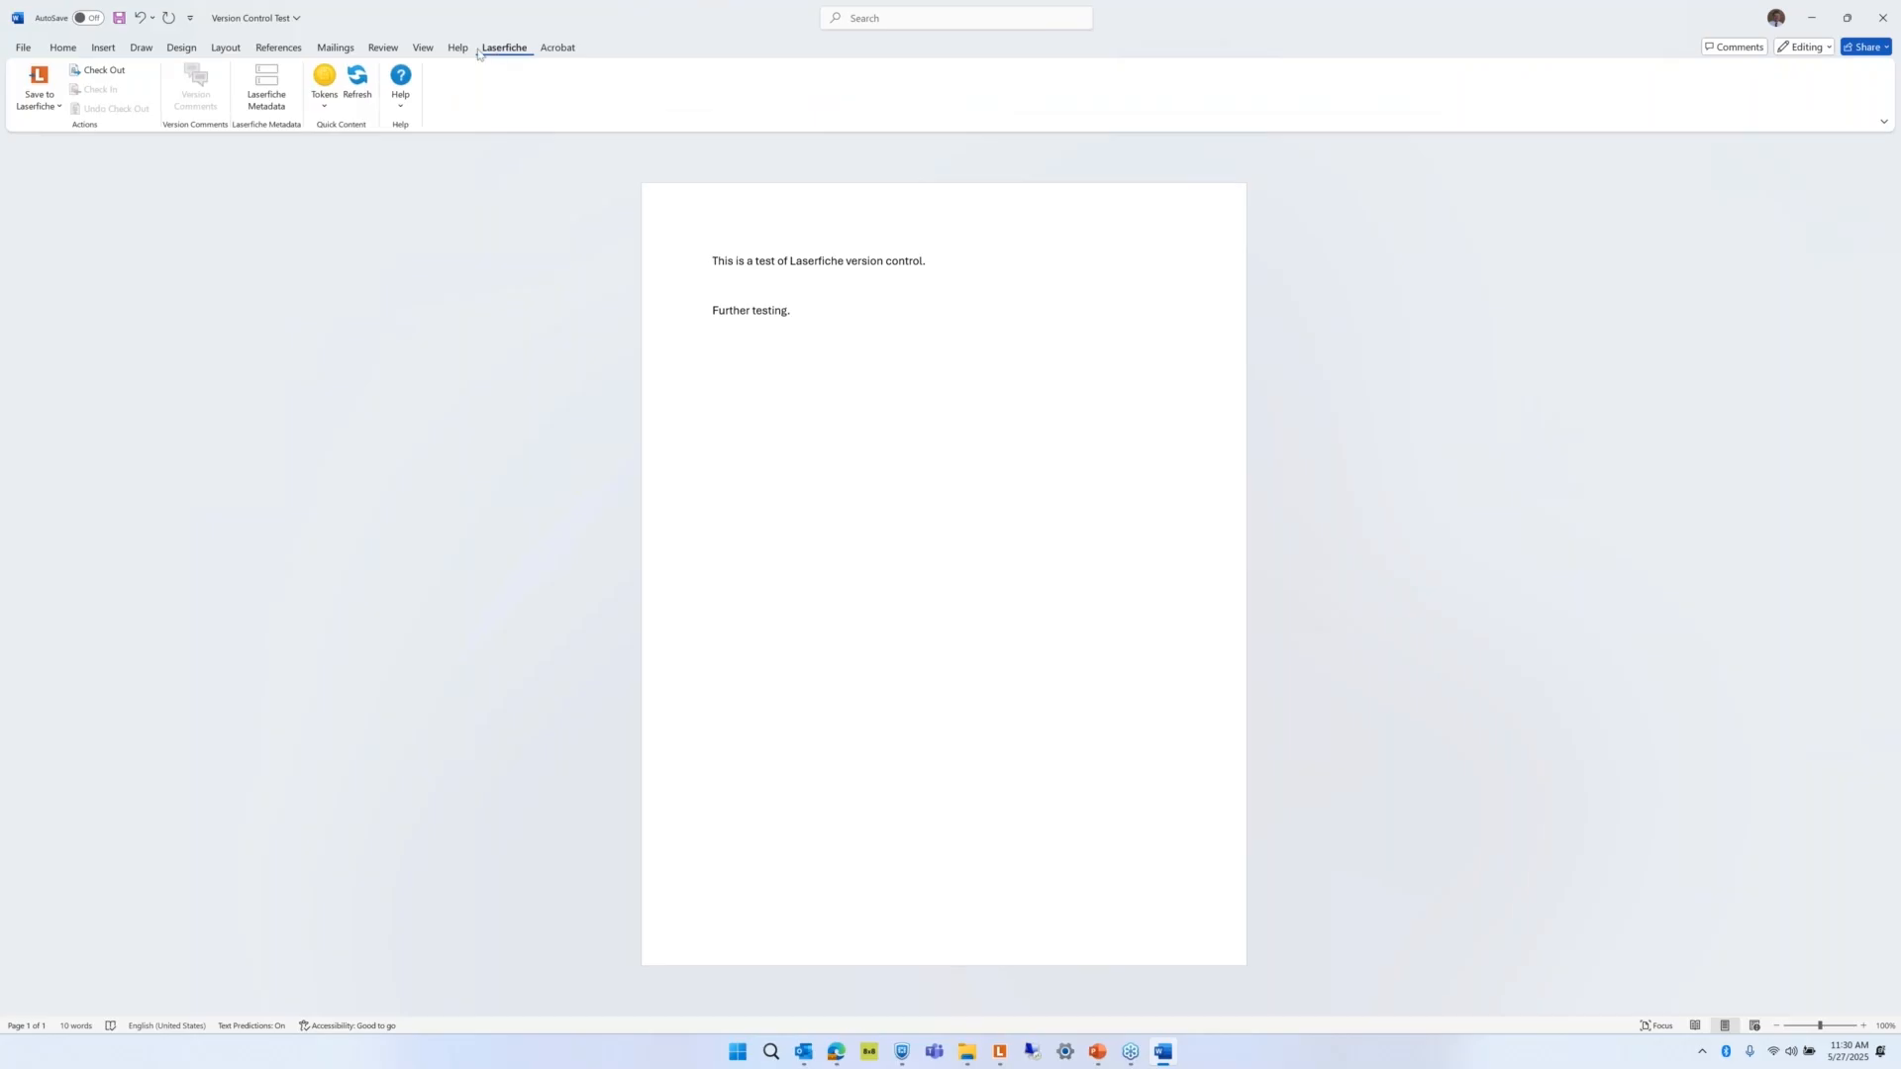
pyautogui.click(270, 106)
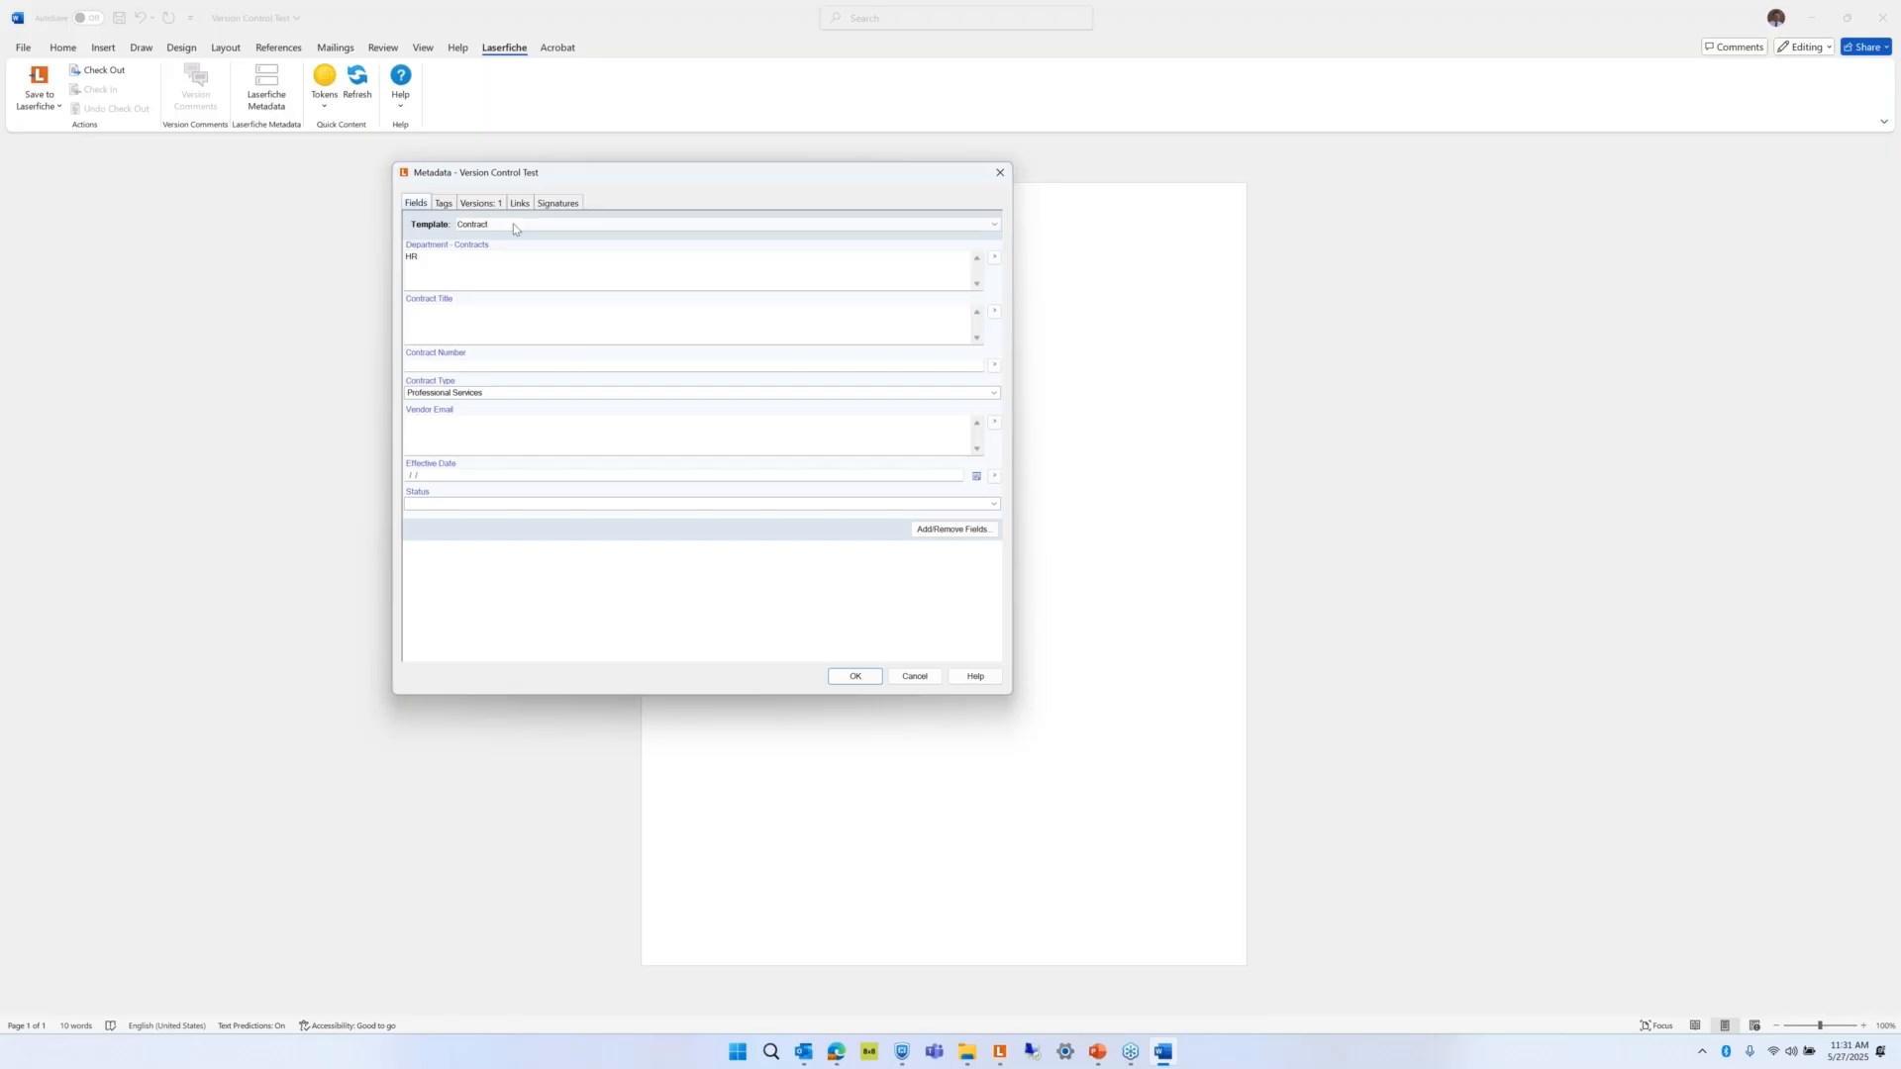
pyautogui.click(442, 255)
pyautogui.moveTo(442, 256); pyautogui.dragTo(402, 256)
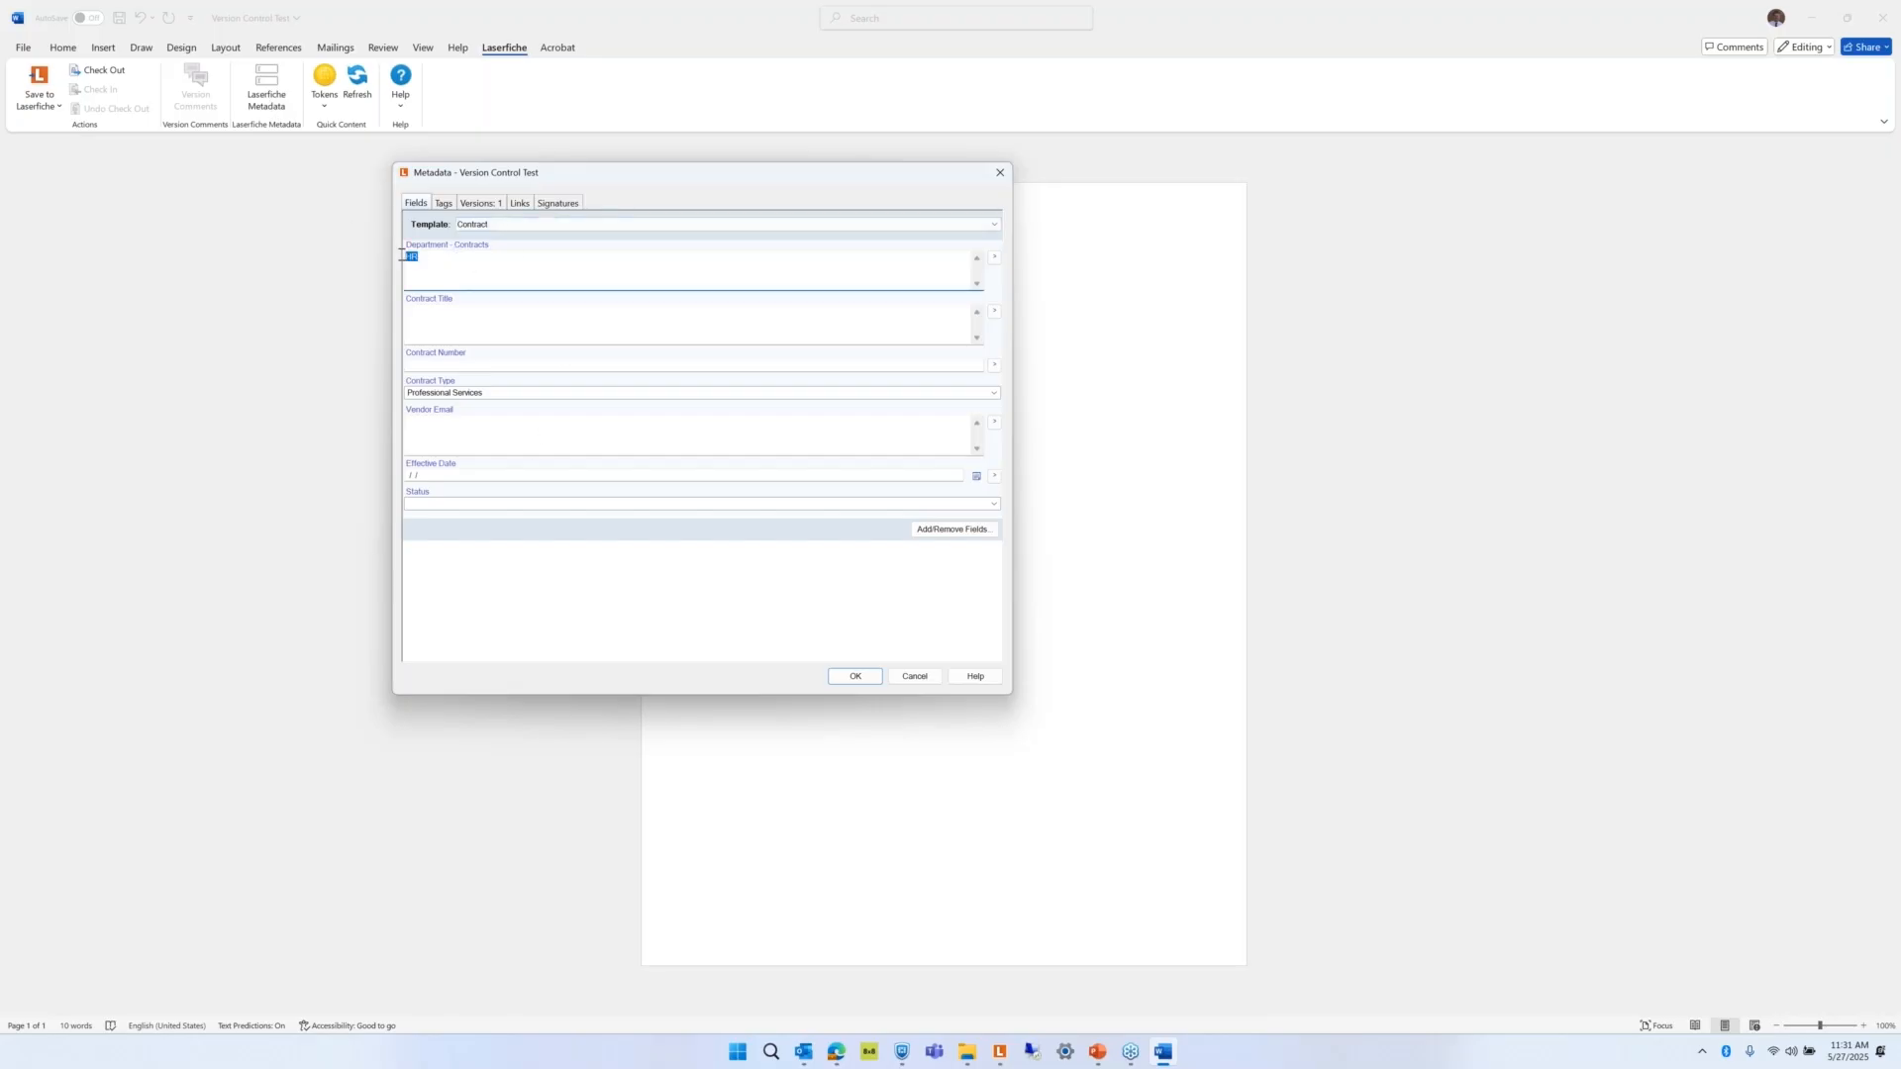
pyautogui.write('Finance')
pyautogui.click(443, 203)
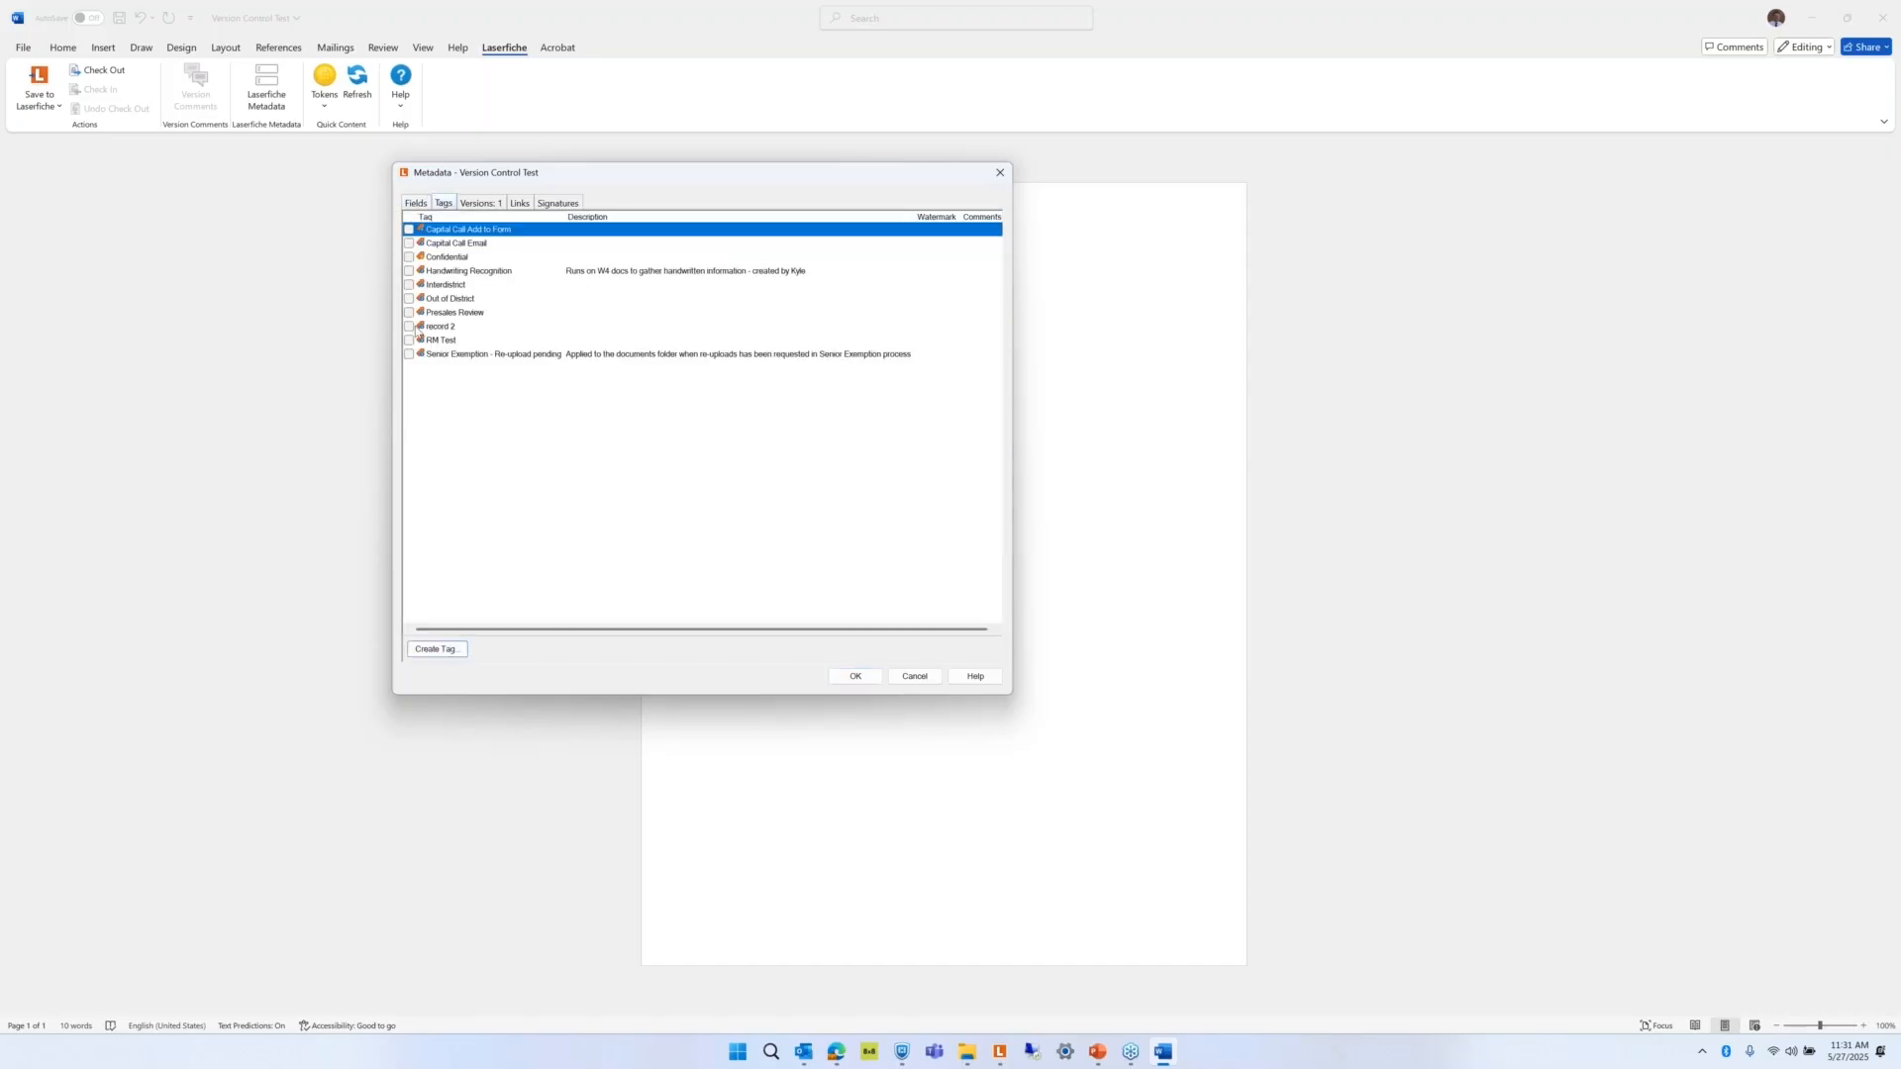
pyautogui.click(521, 203)
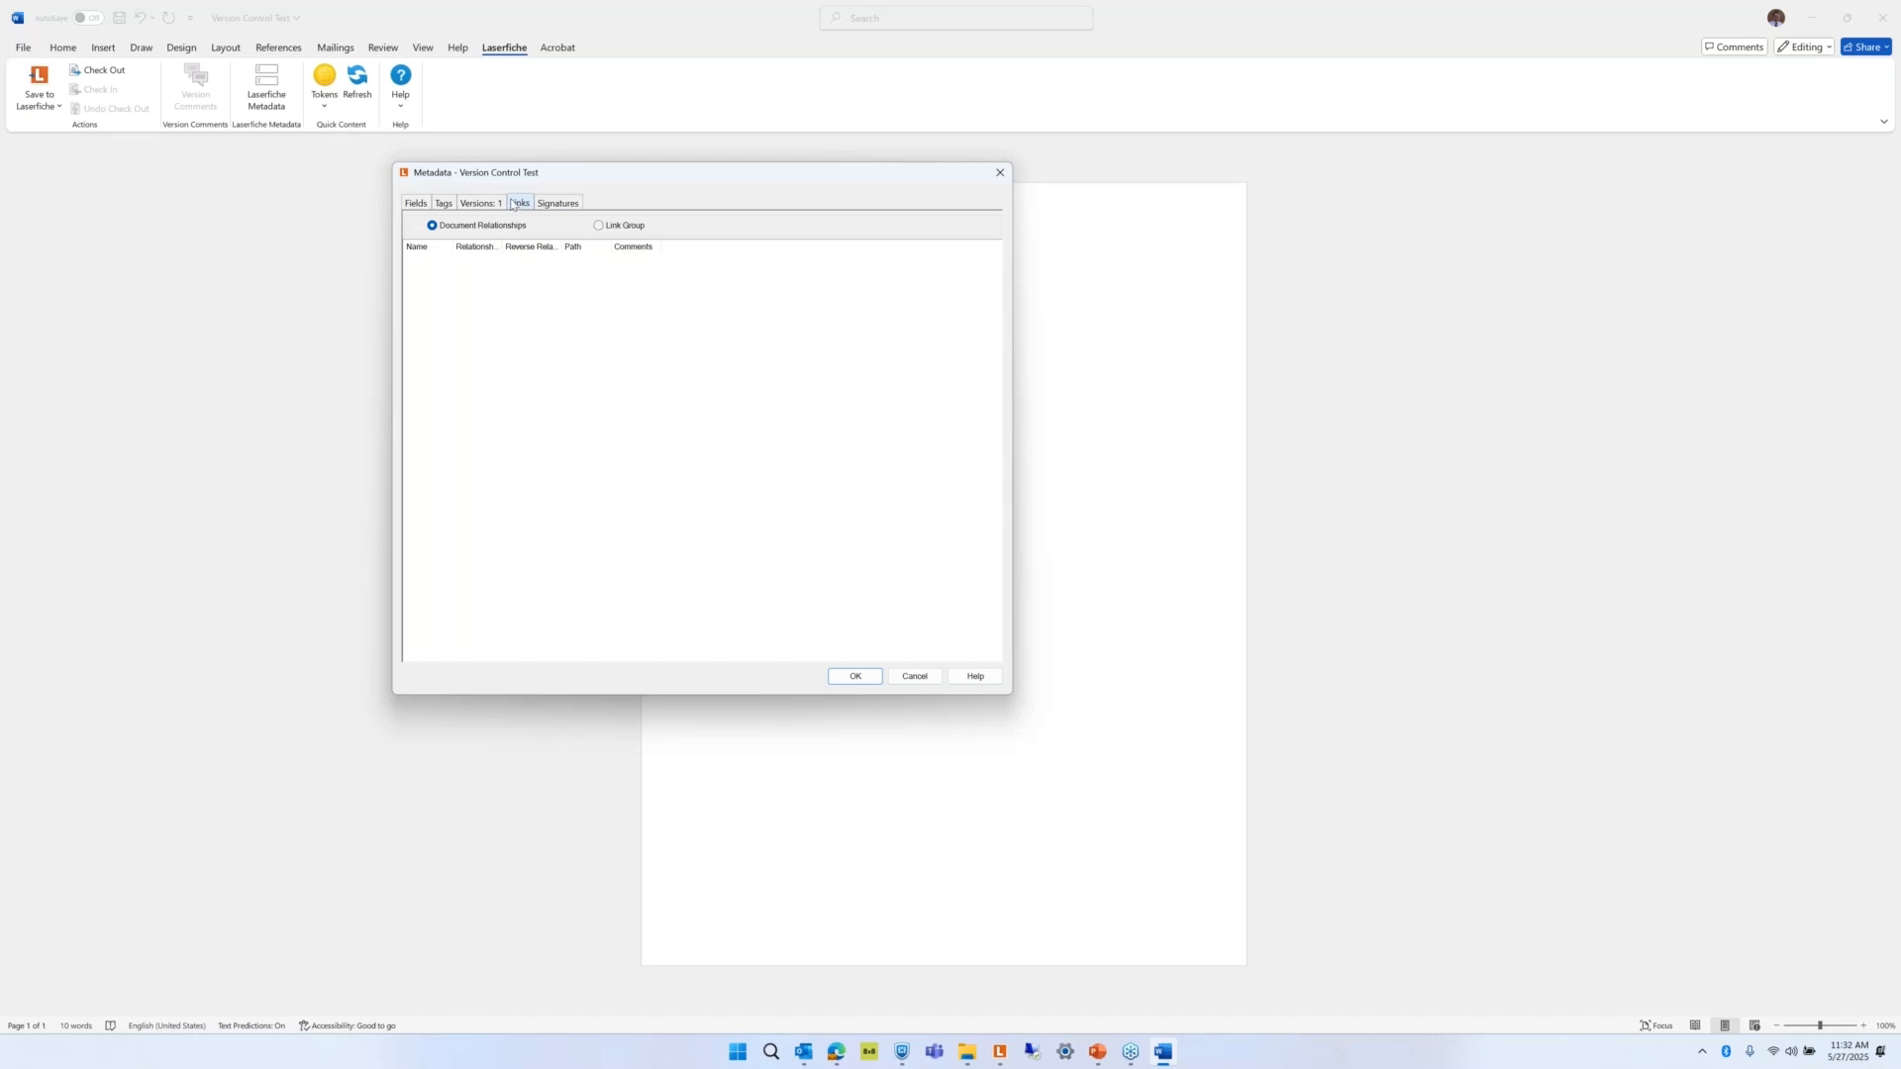
pyautogui.click(426, 204)
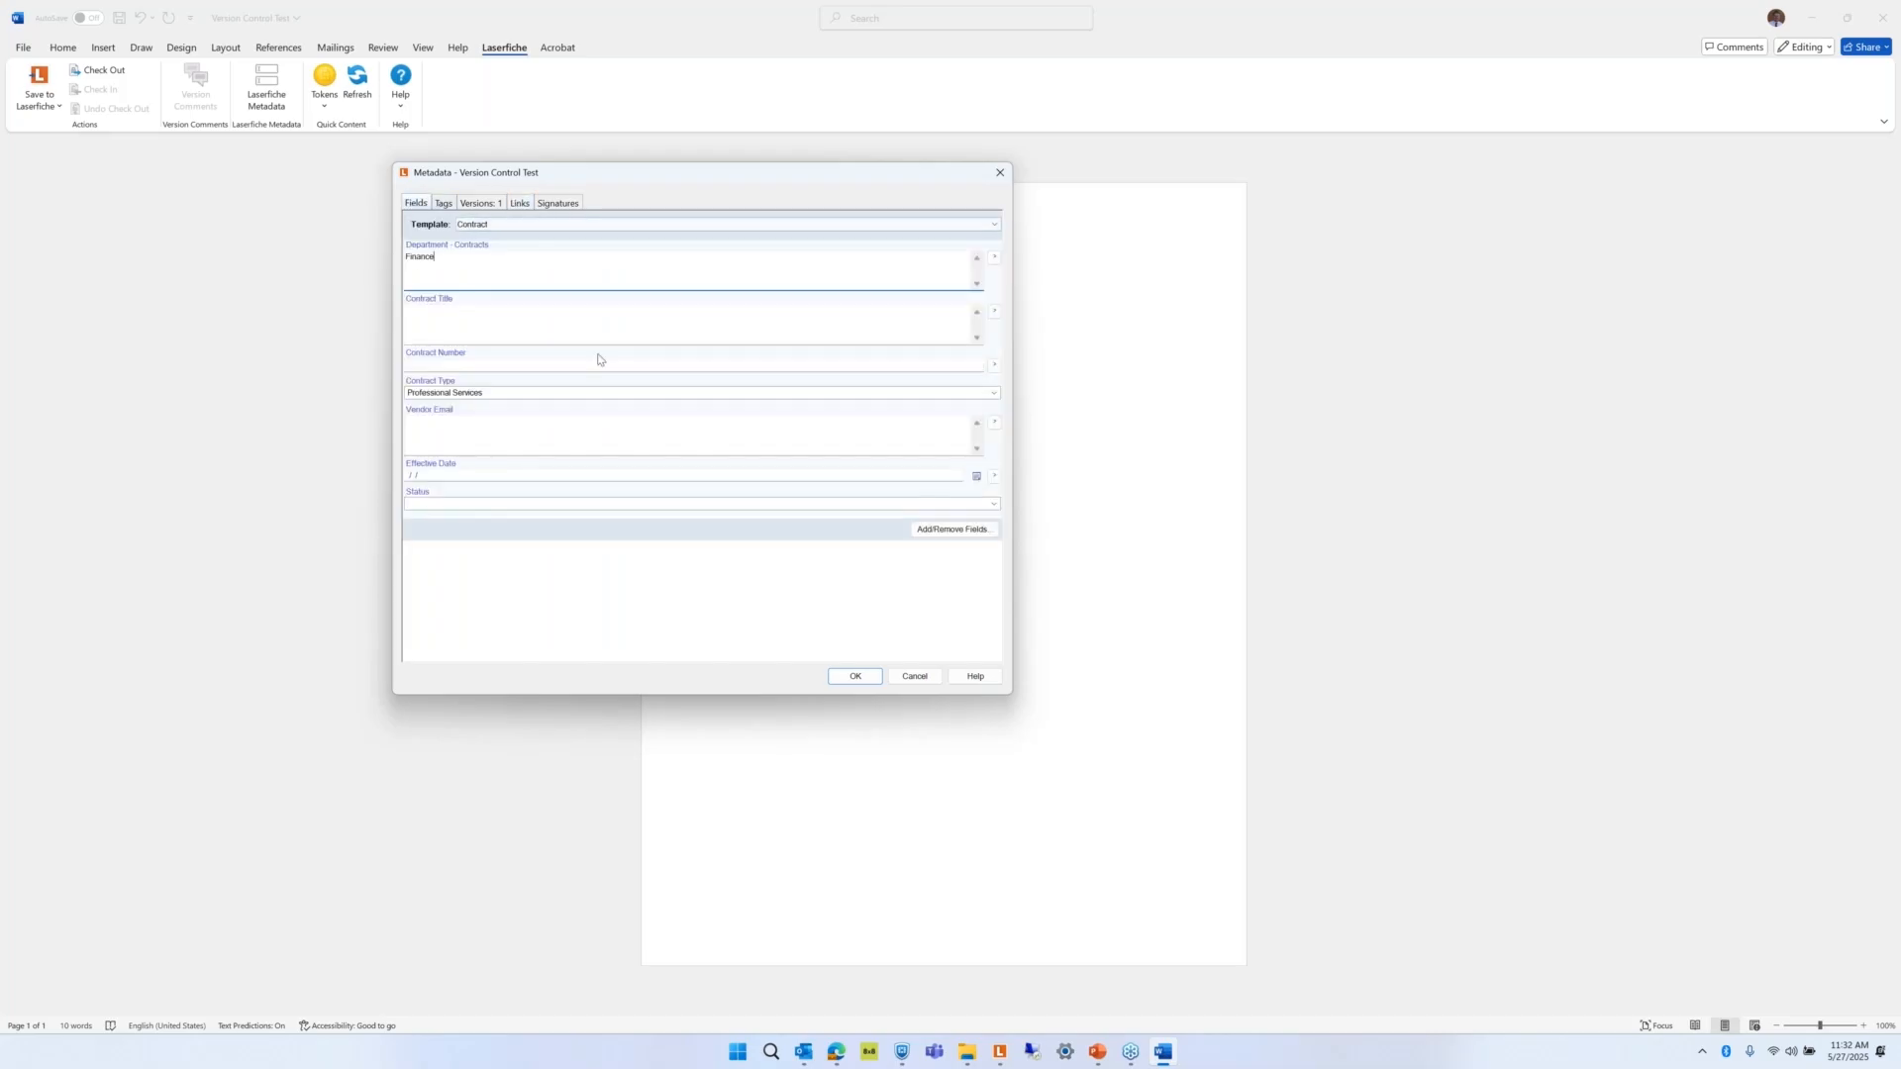
pyautogui.click(856, 678)
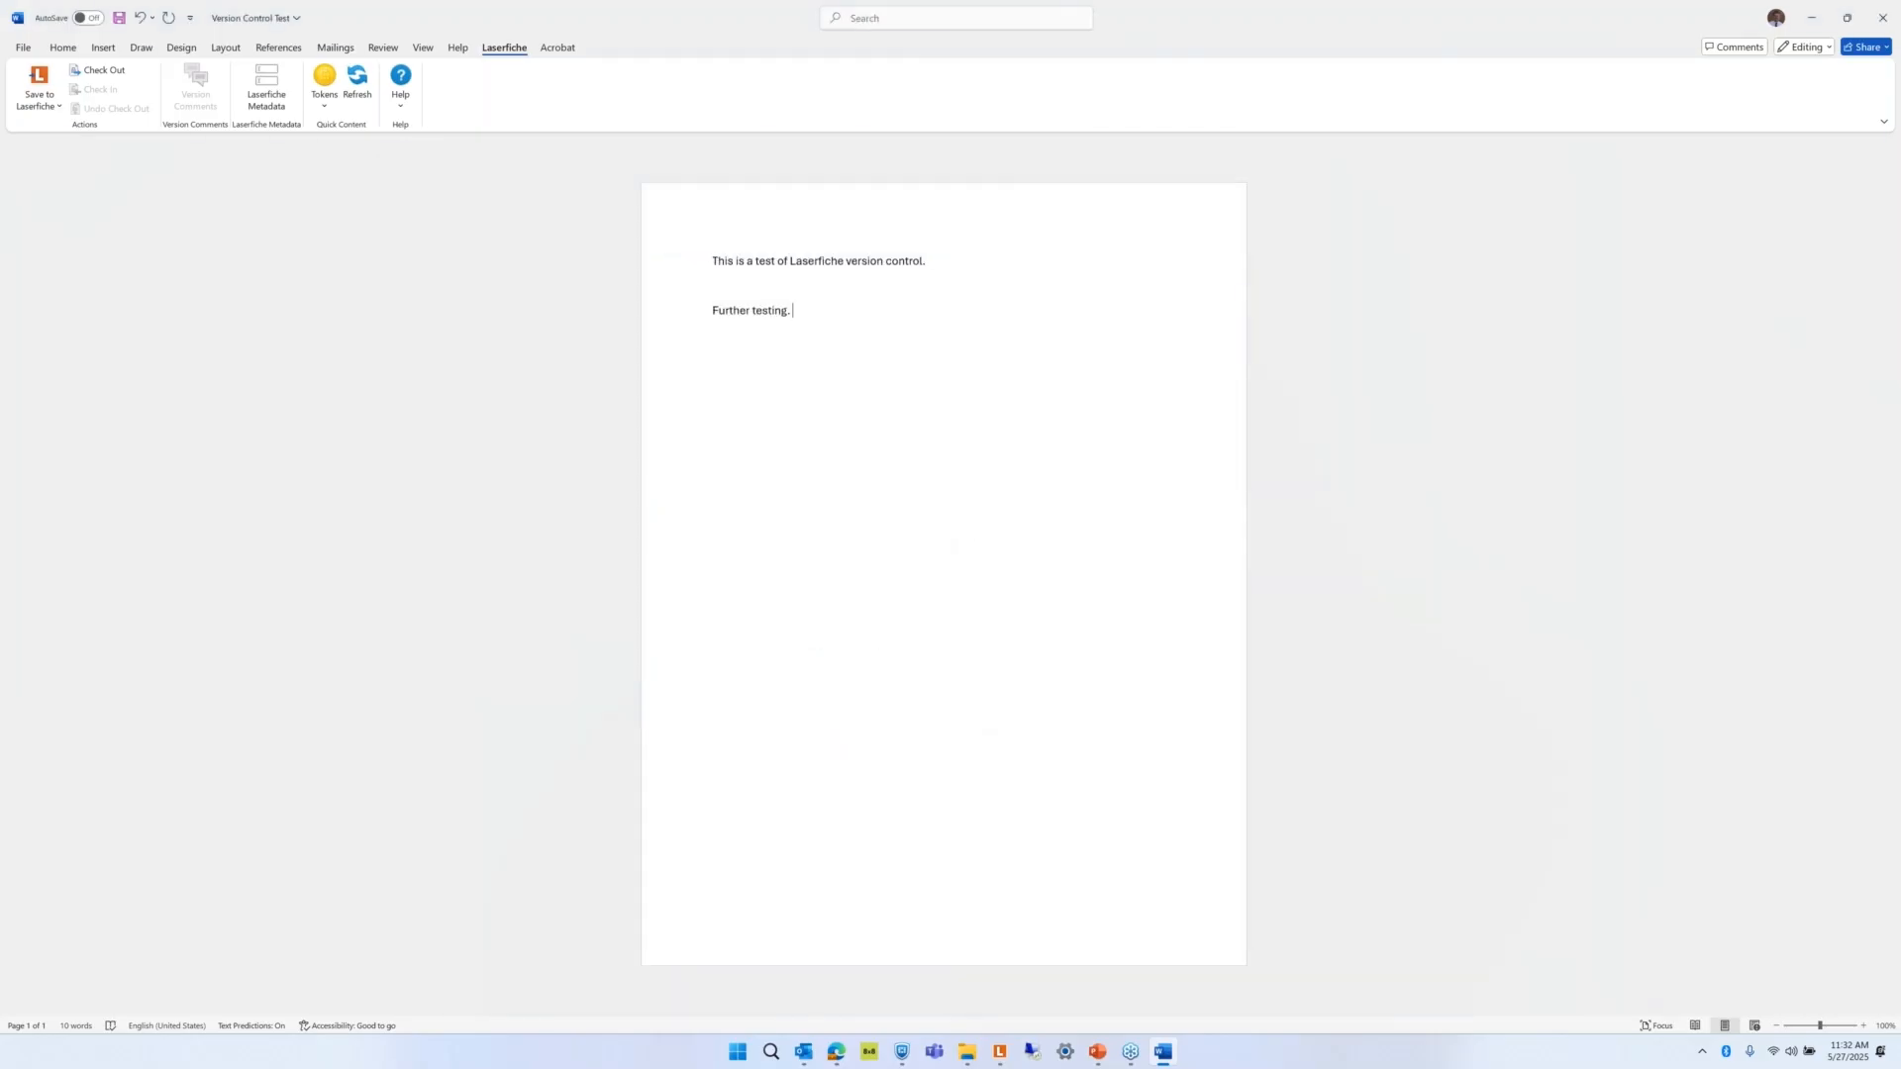
# Close the Word document, saving it to Laserfiche as a new version with the version comment "Webinar".
pyautogui.click(1882, 17)
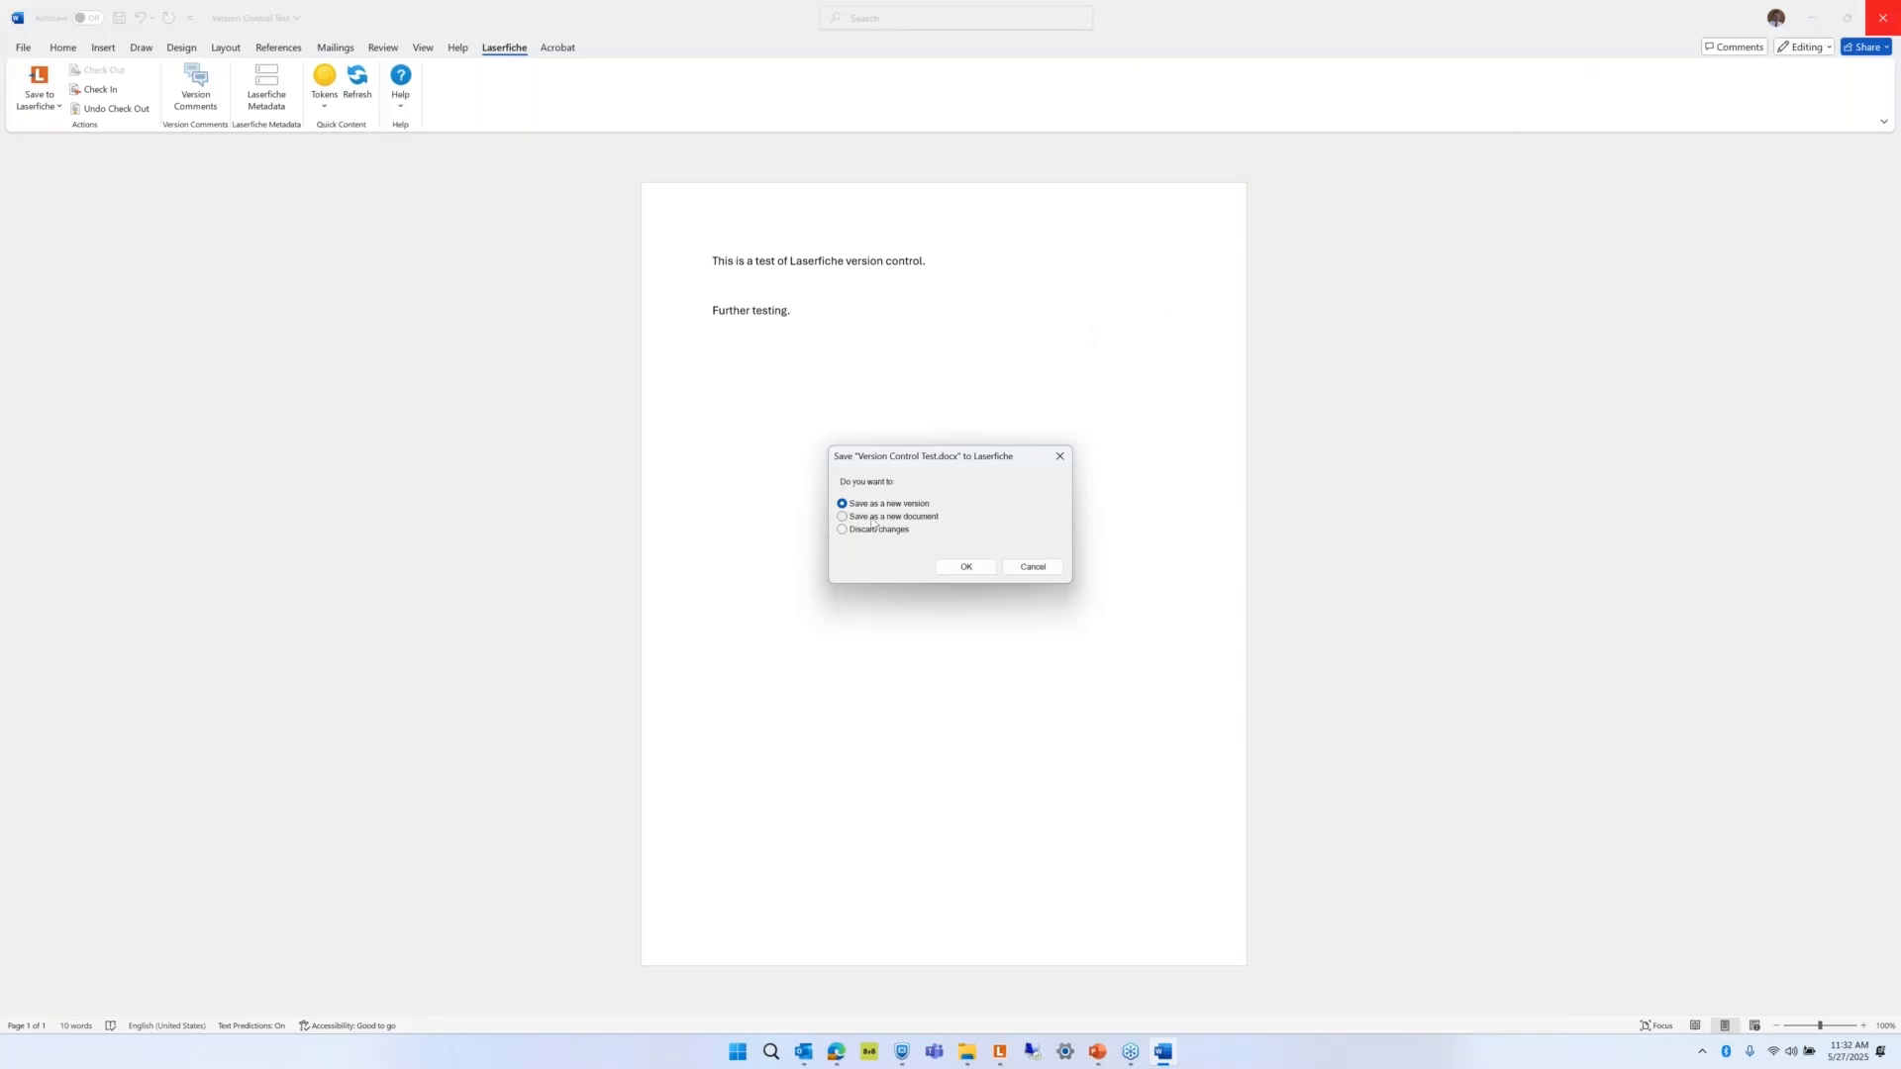
pyautogui.click(969, 568)
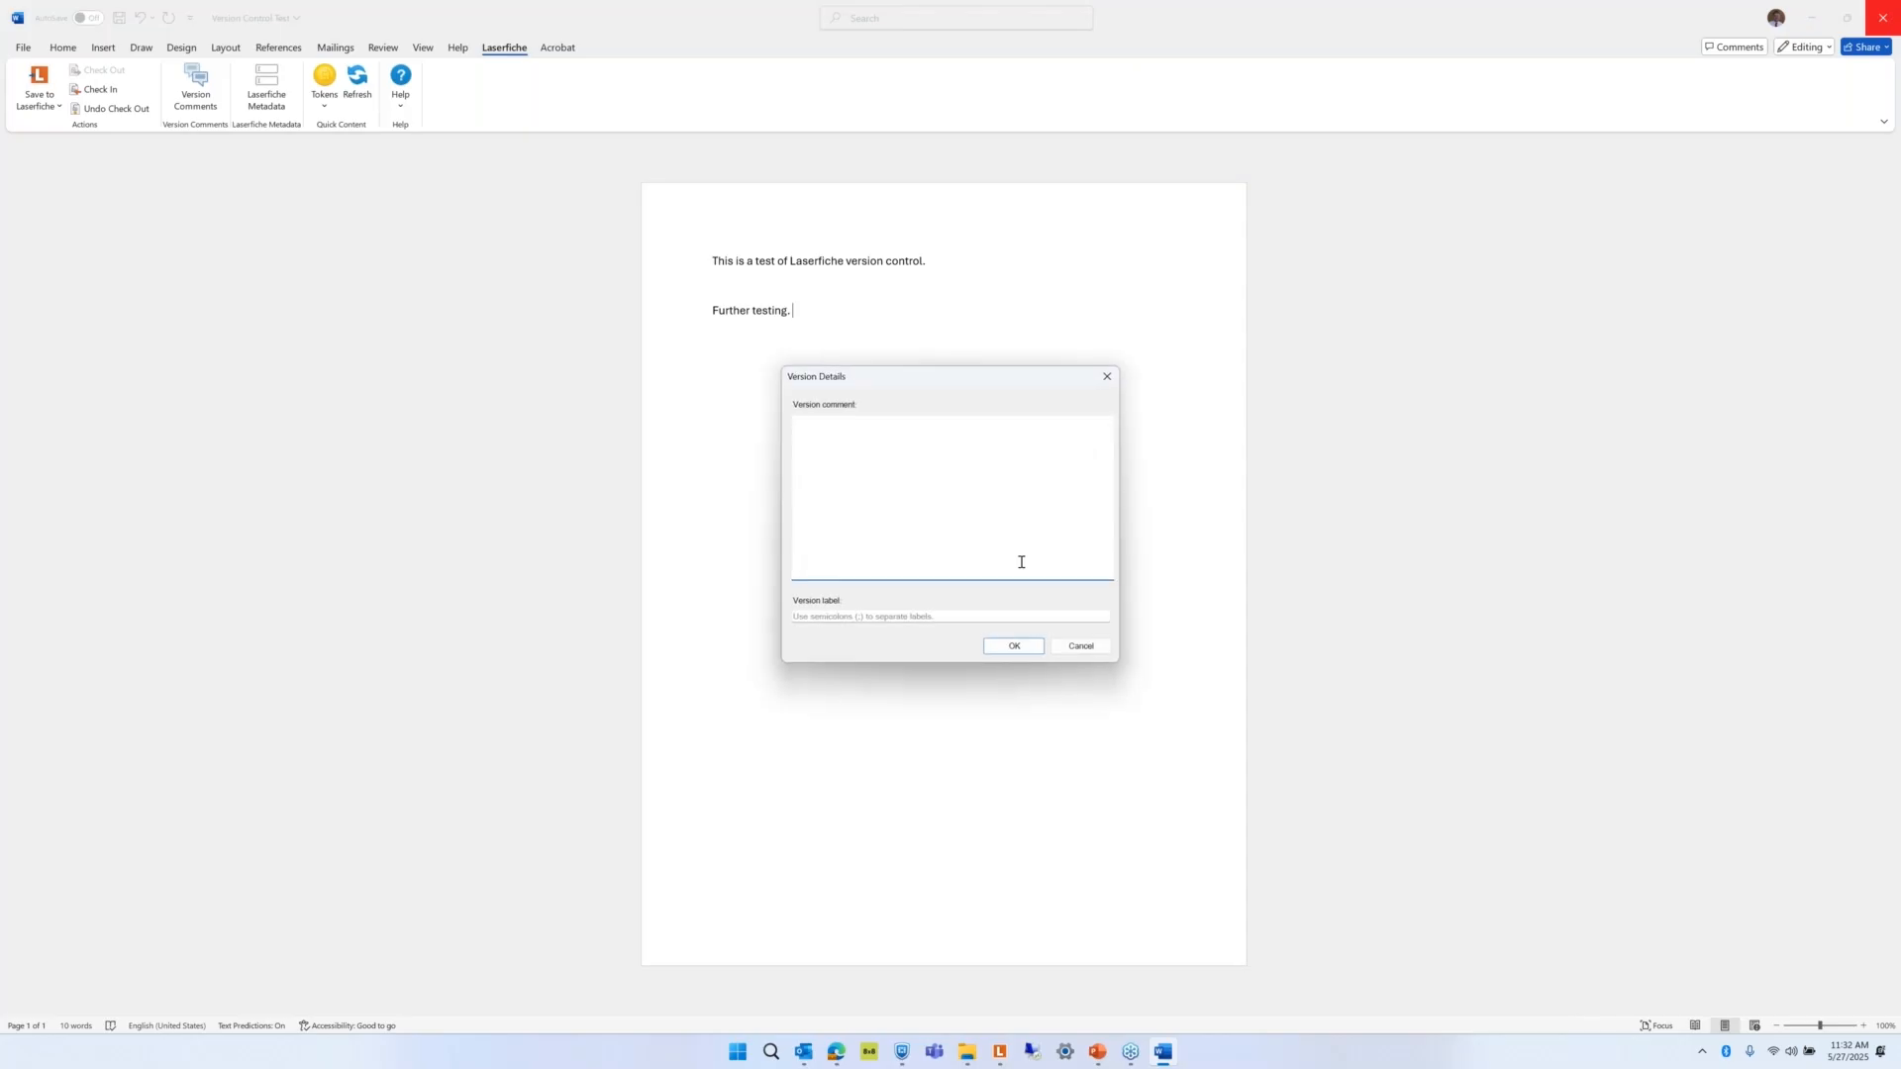
pyautogui.write('Webinar')
pyautogui.click(1019, 647)
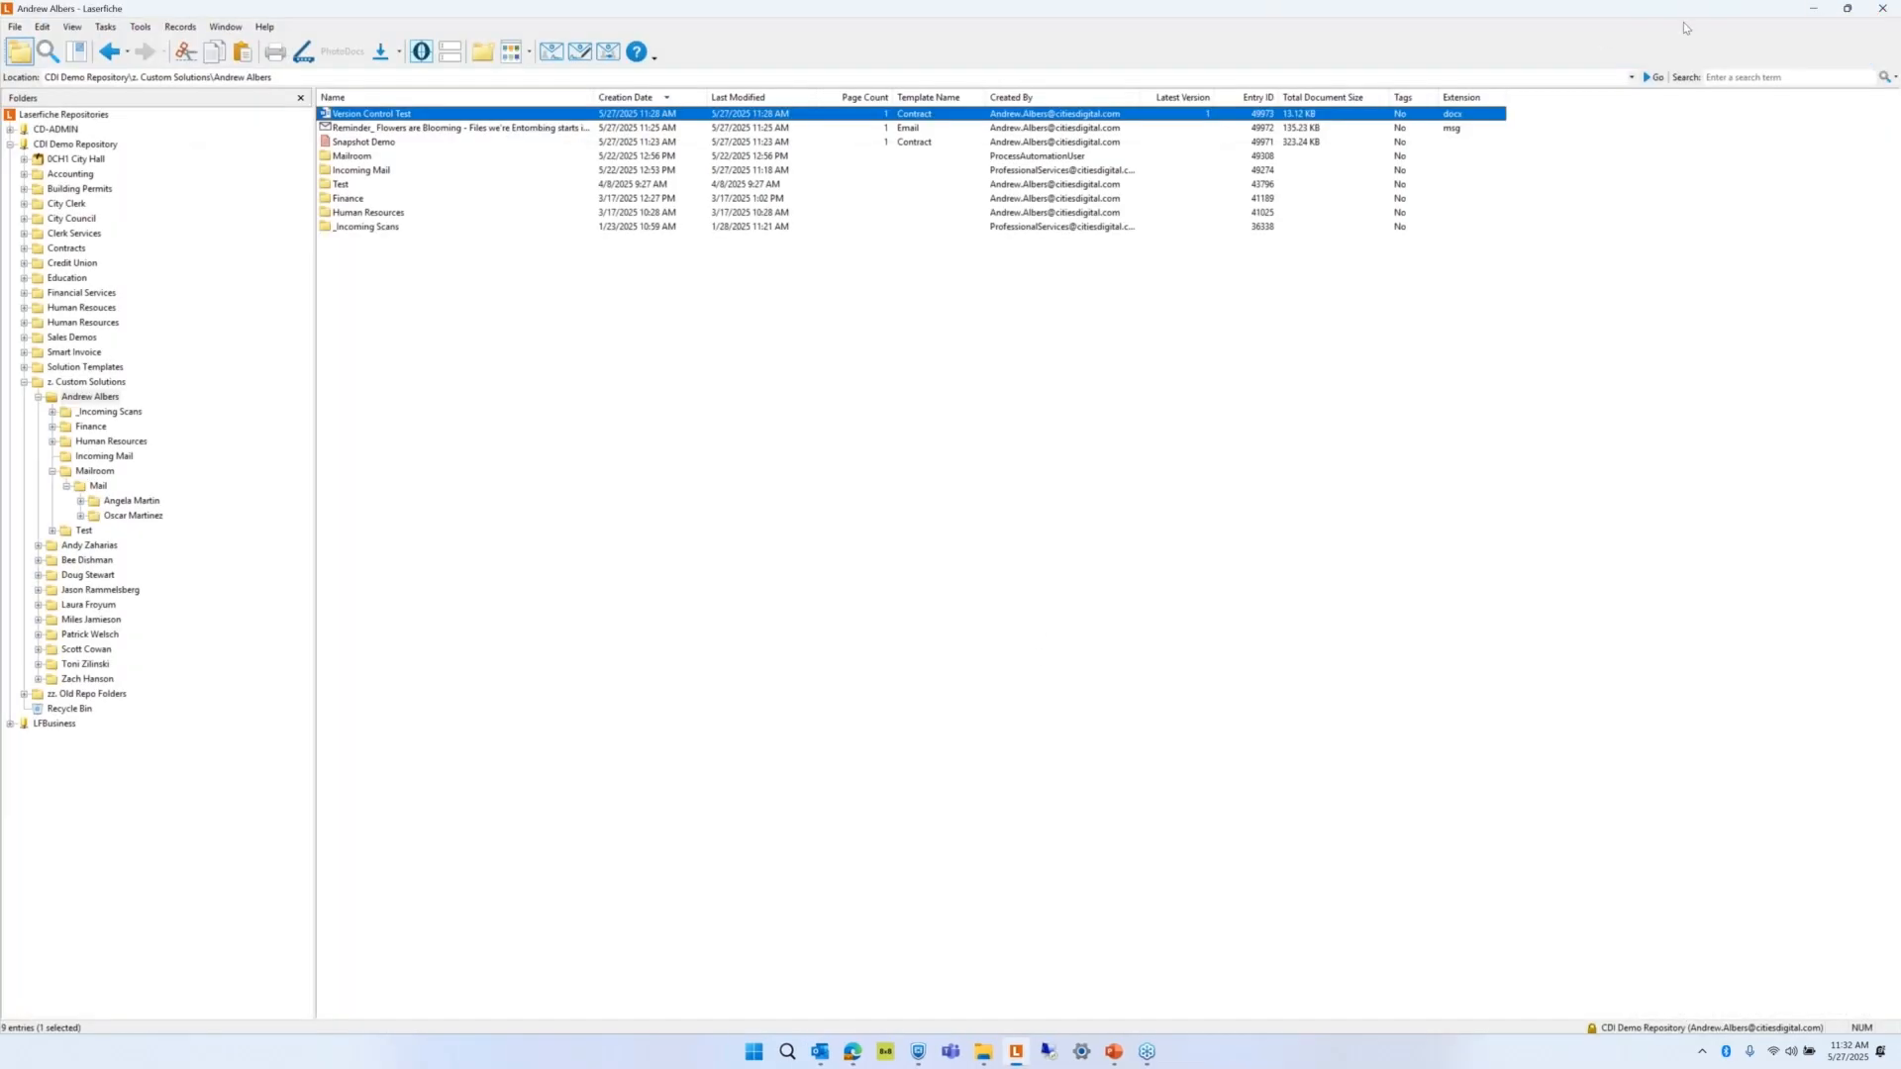
# Minimize the Laserfiche desktop client and File Explorer, and switch to the Laserfiche web client in the browser.
pyautogui.click(1815, 13)
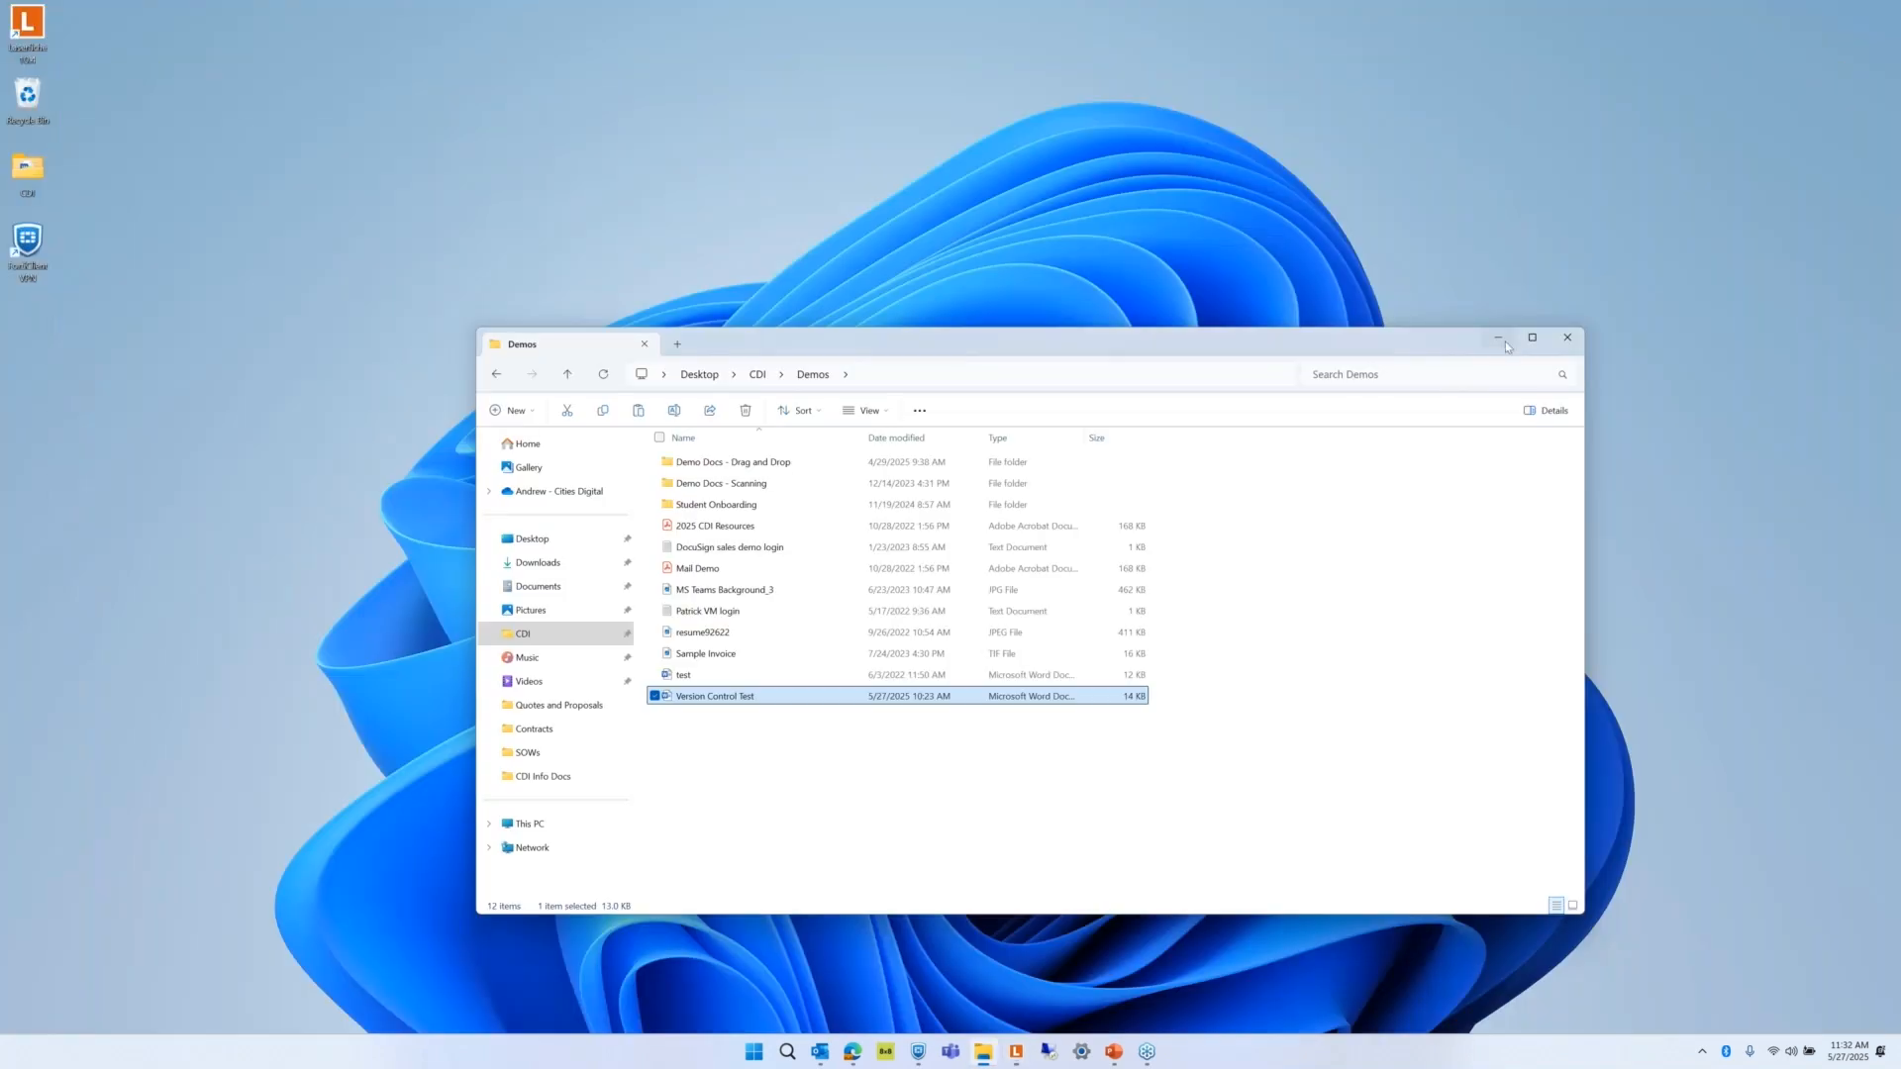
pyautogui.click(1499, 338)
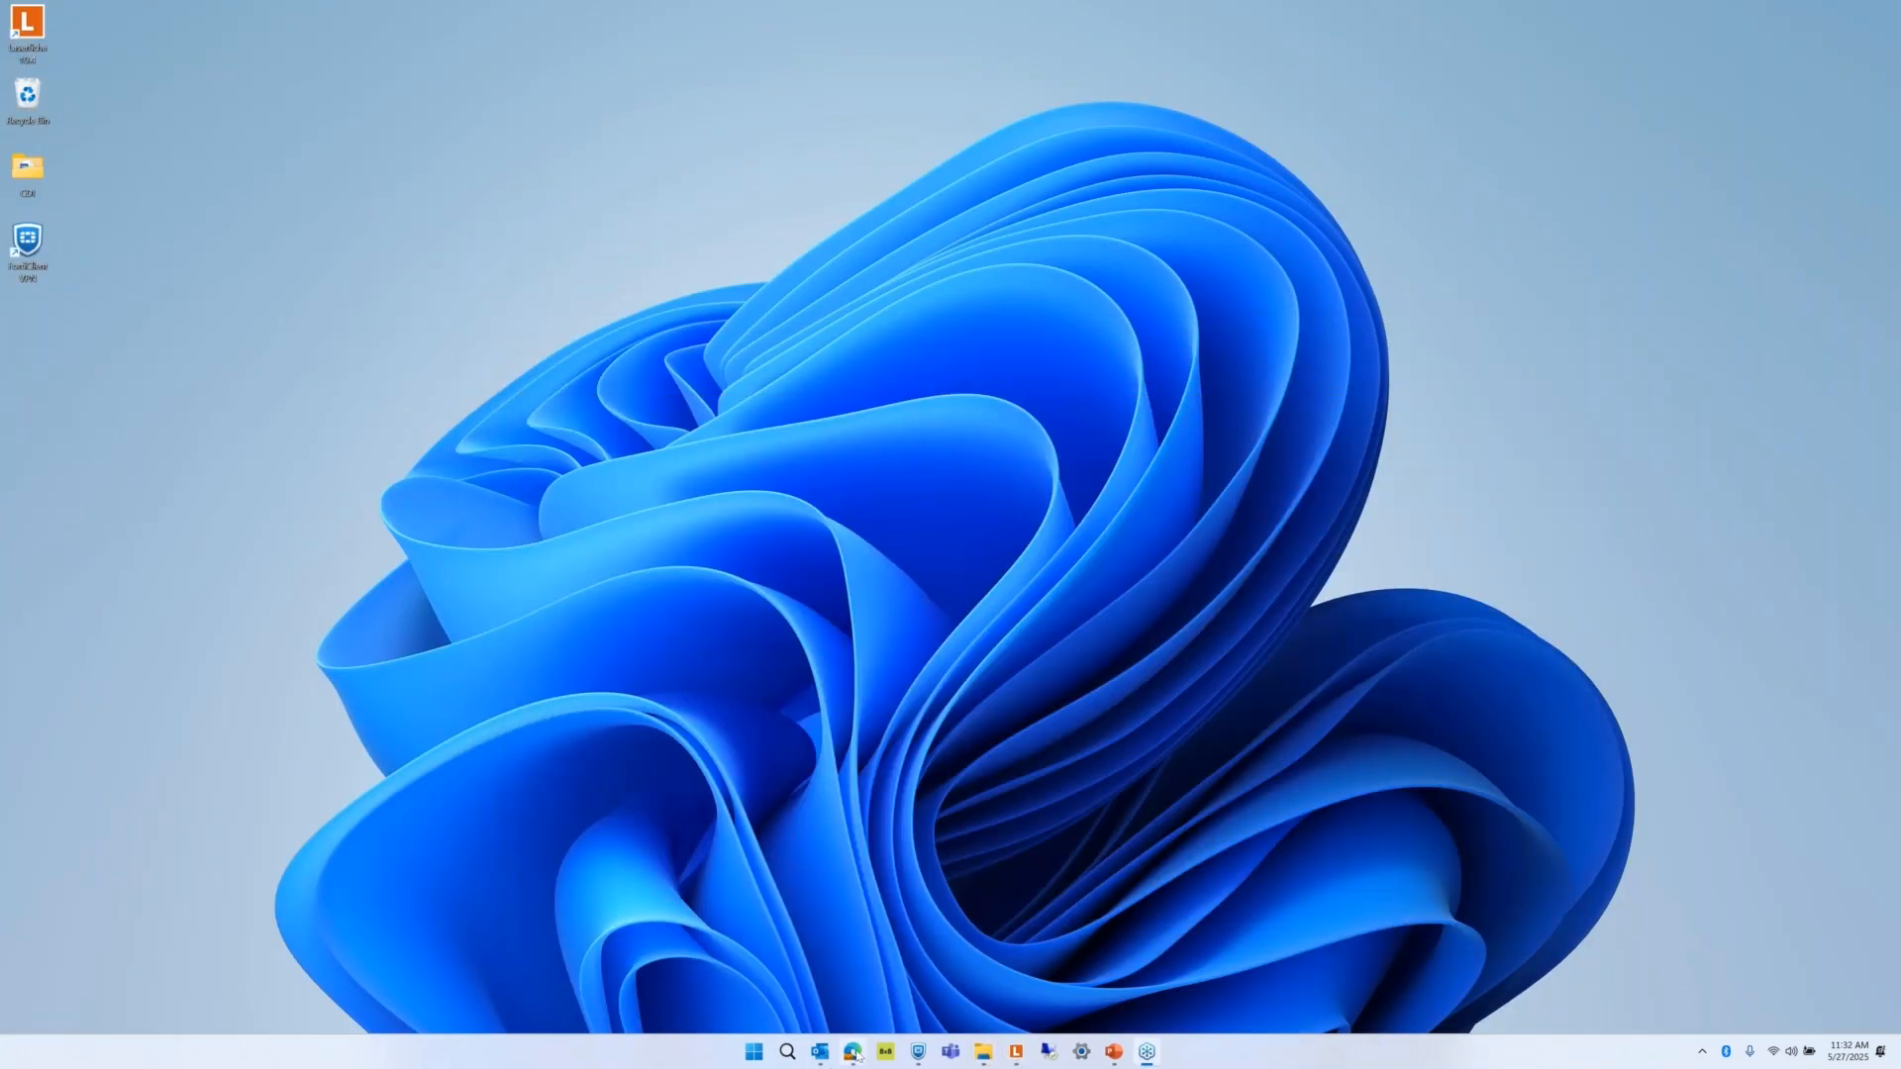
pyautogui.click(853, 1051)
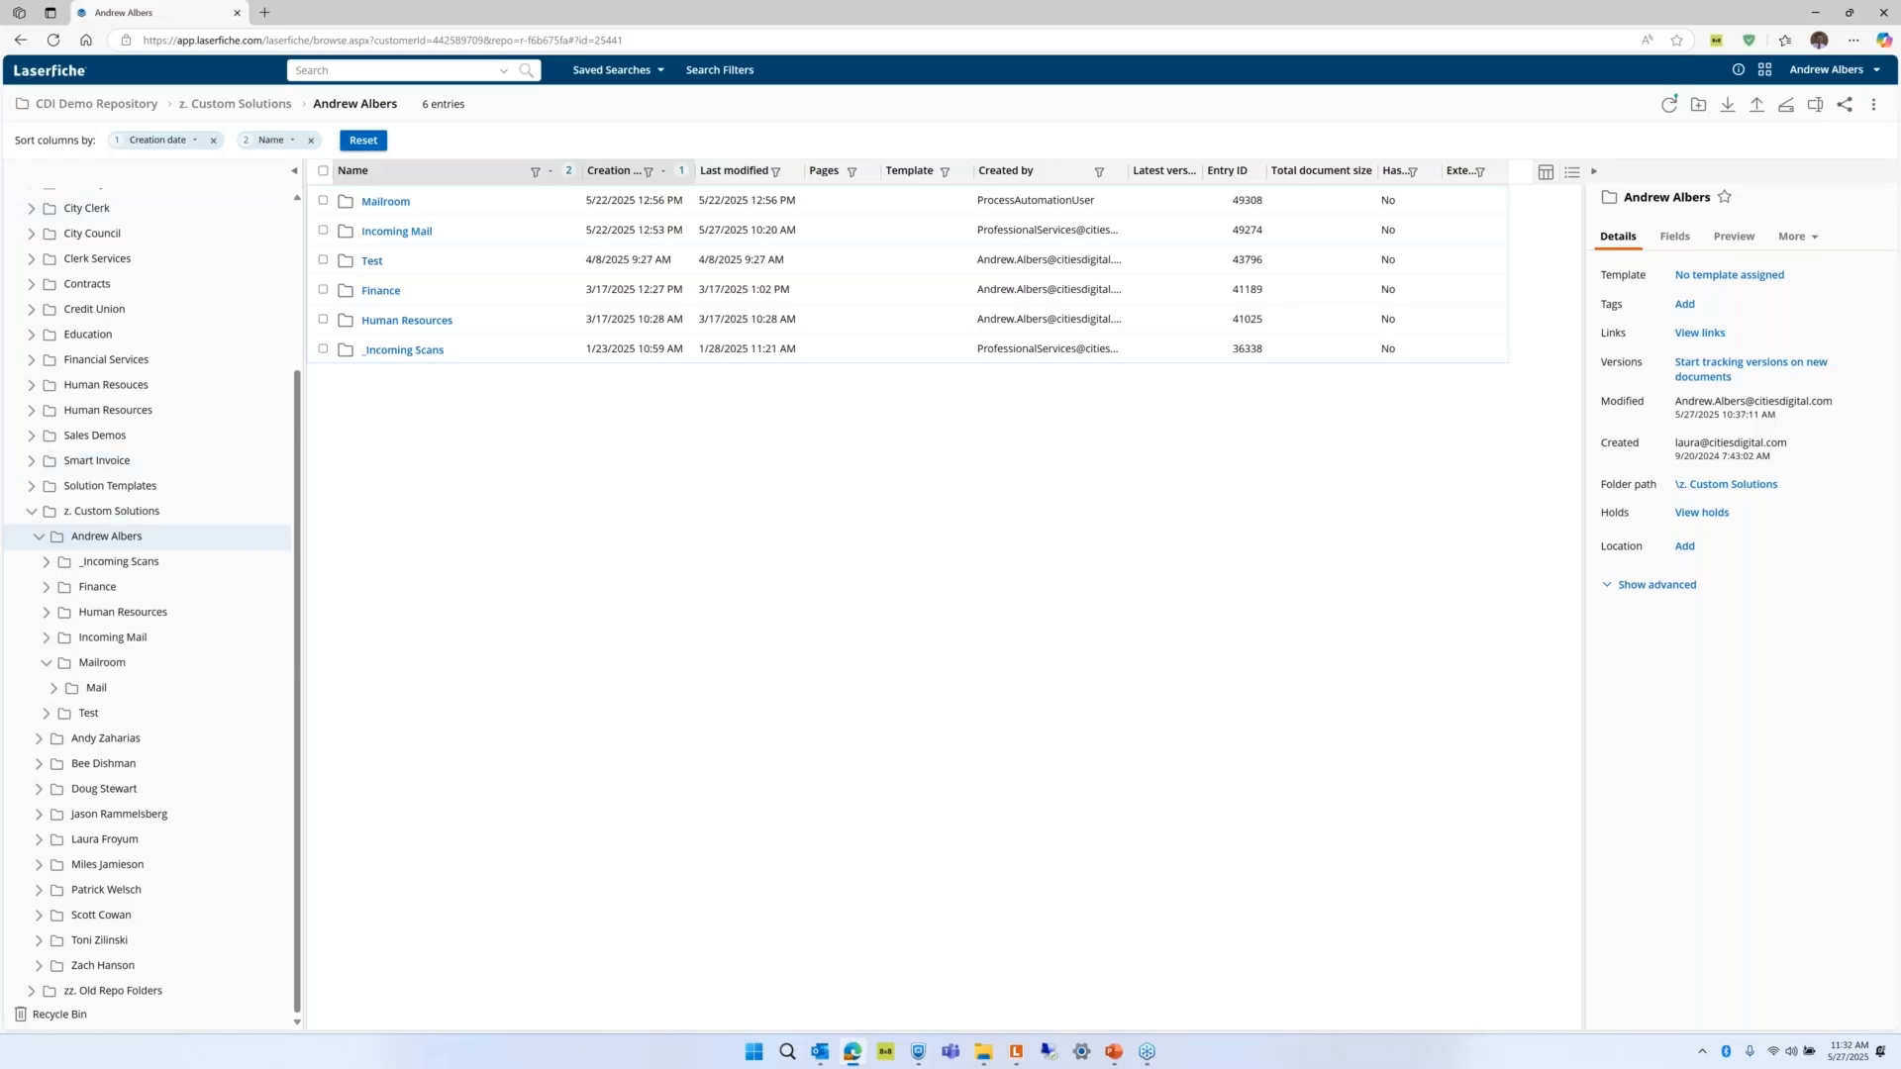
# Refresh the web folder listing and select the "Version Control Test" document to show its details.
pyautogui.click(1669, 104)
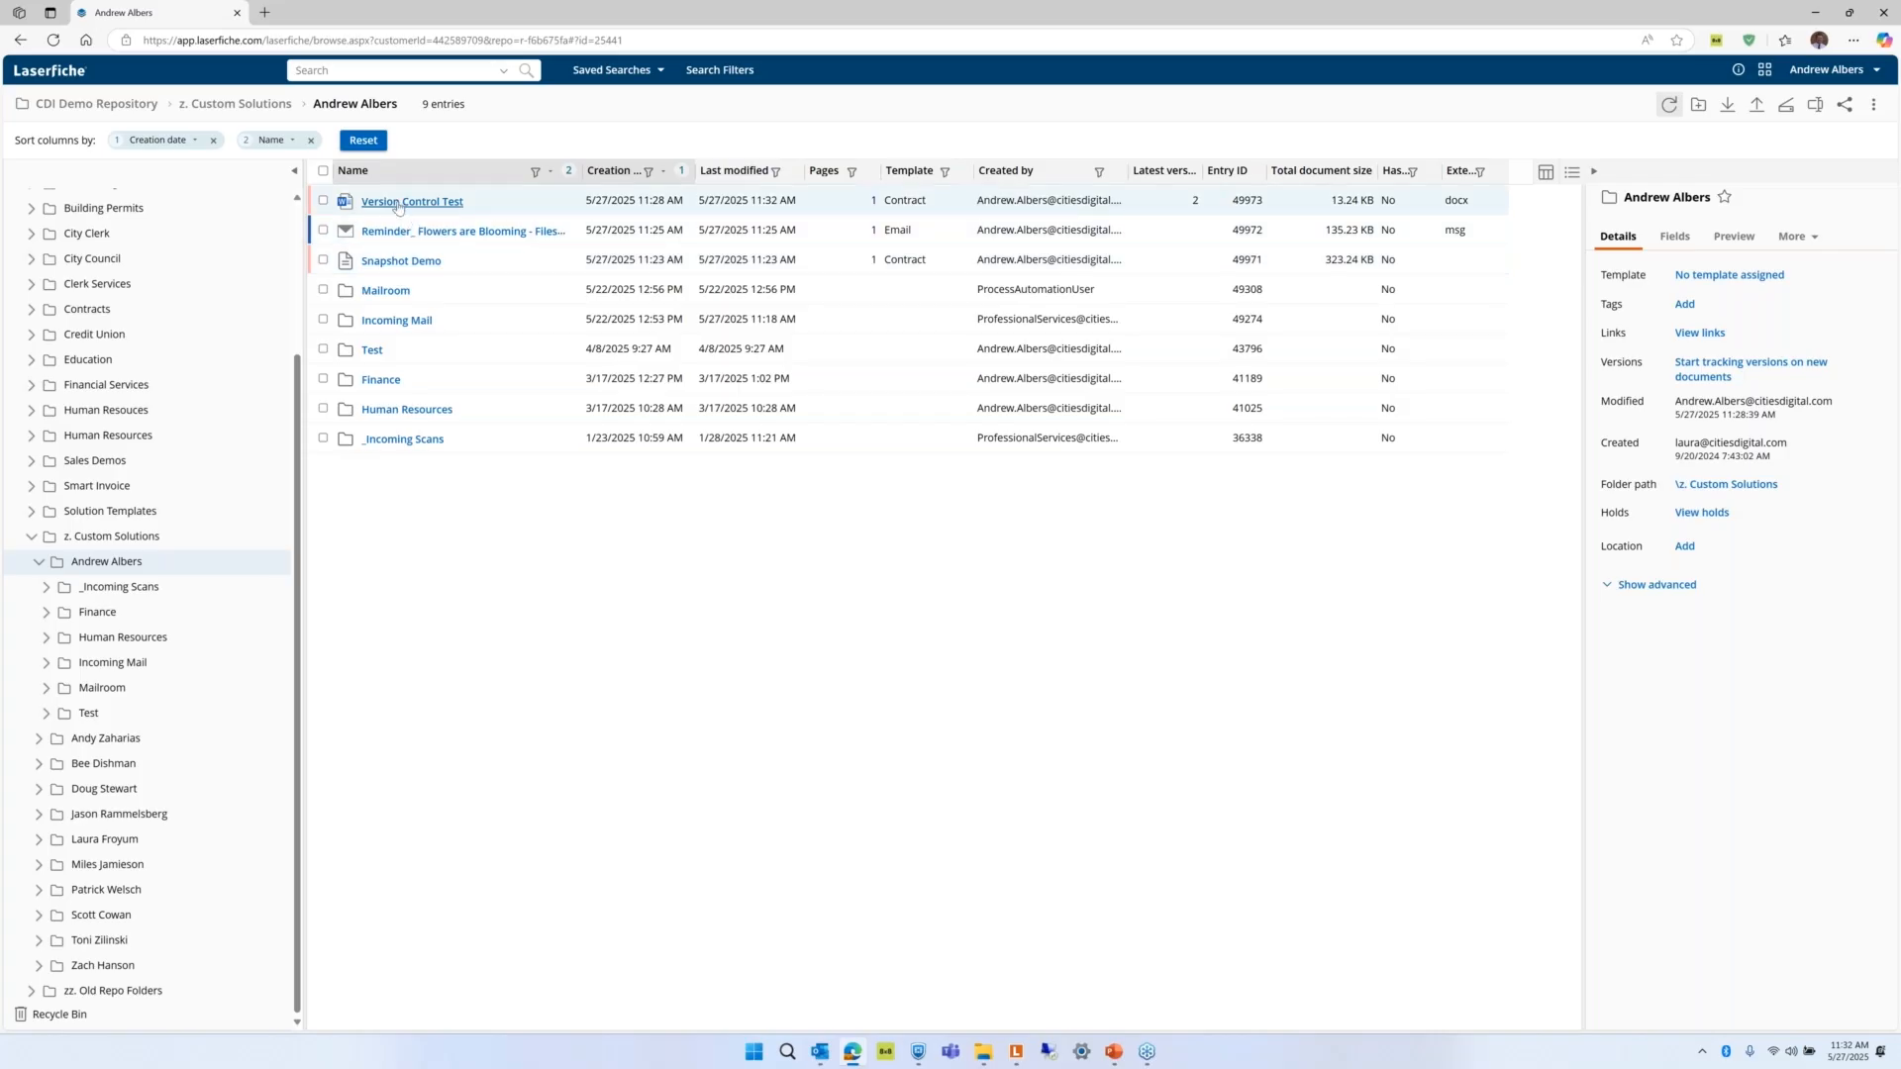
pyautogui.click(324, 202)
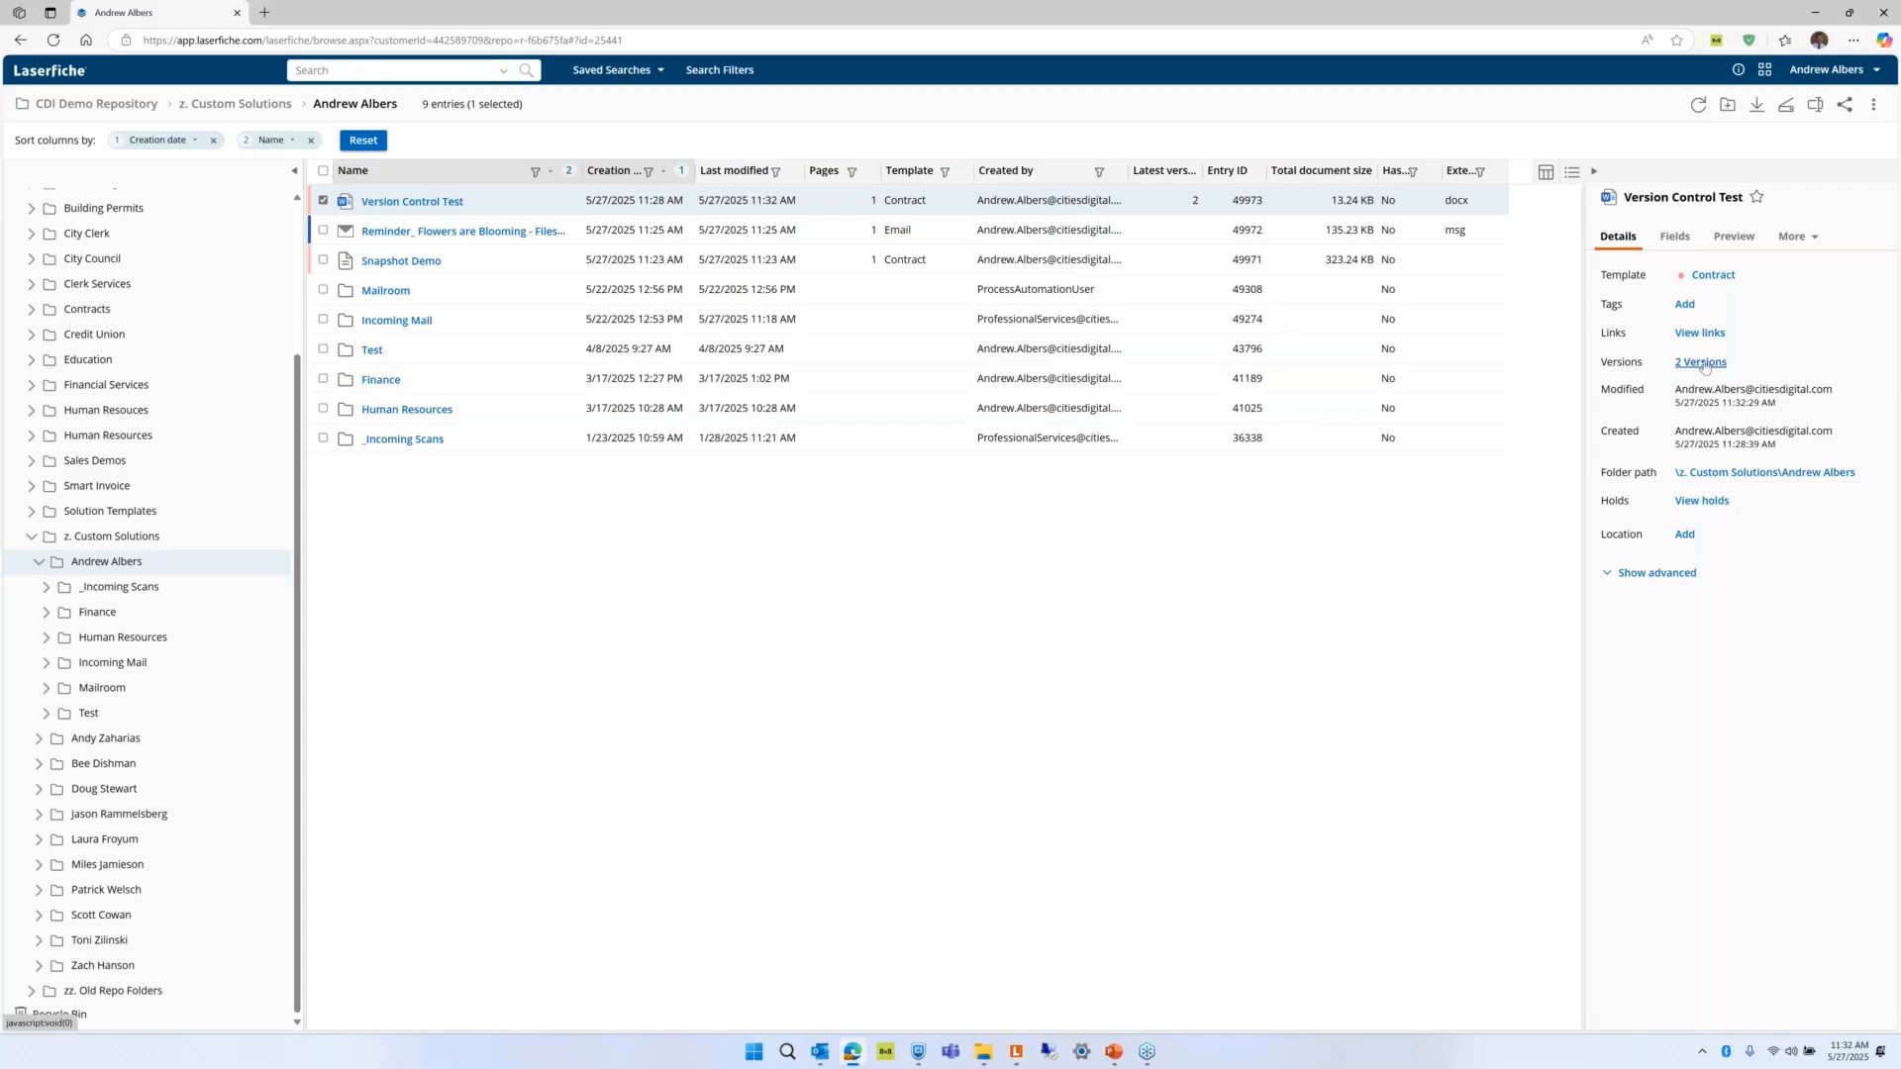
# Compare Version 1 and Version 2 of the document and open the changes in Word without updating the Laserfiche Office Integration.
pyautogui.click(1702, 363)
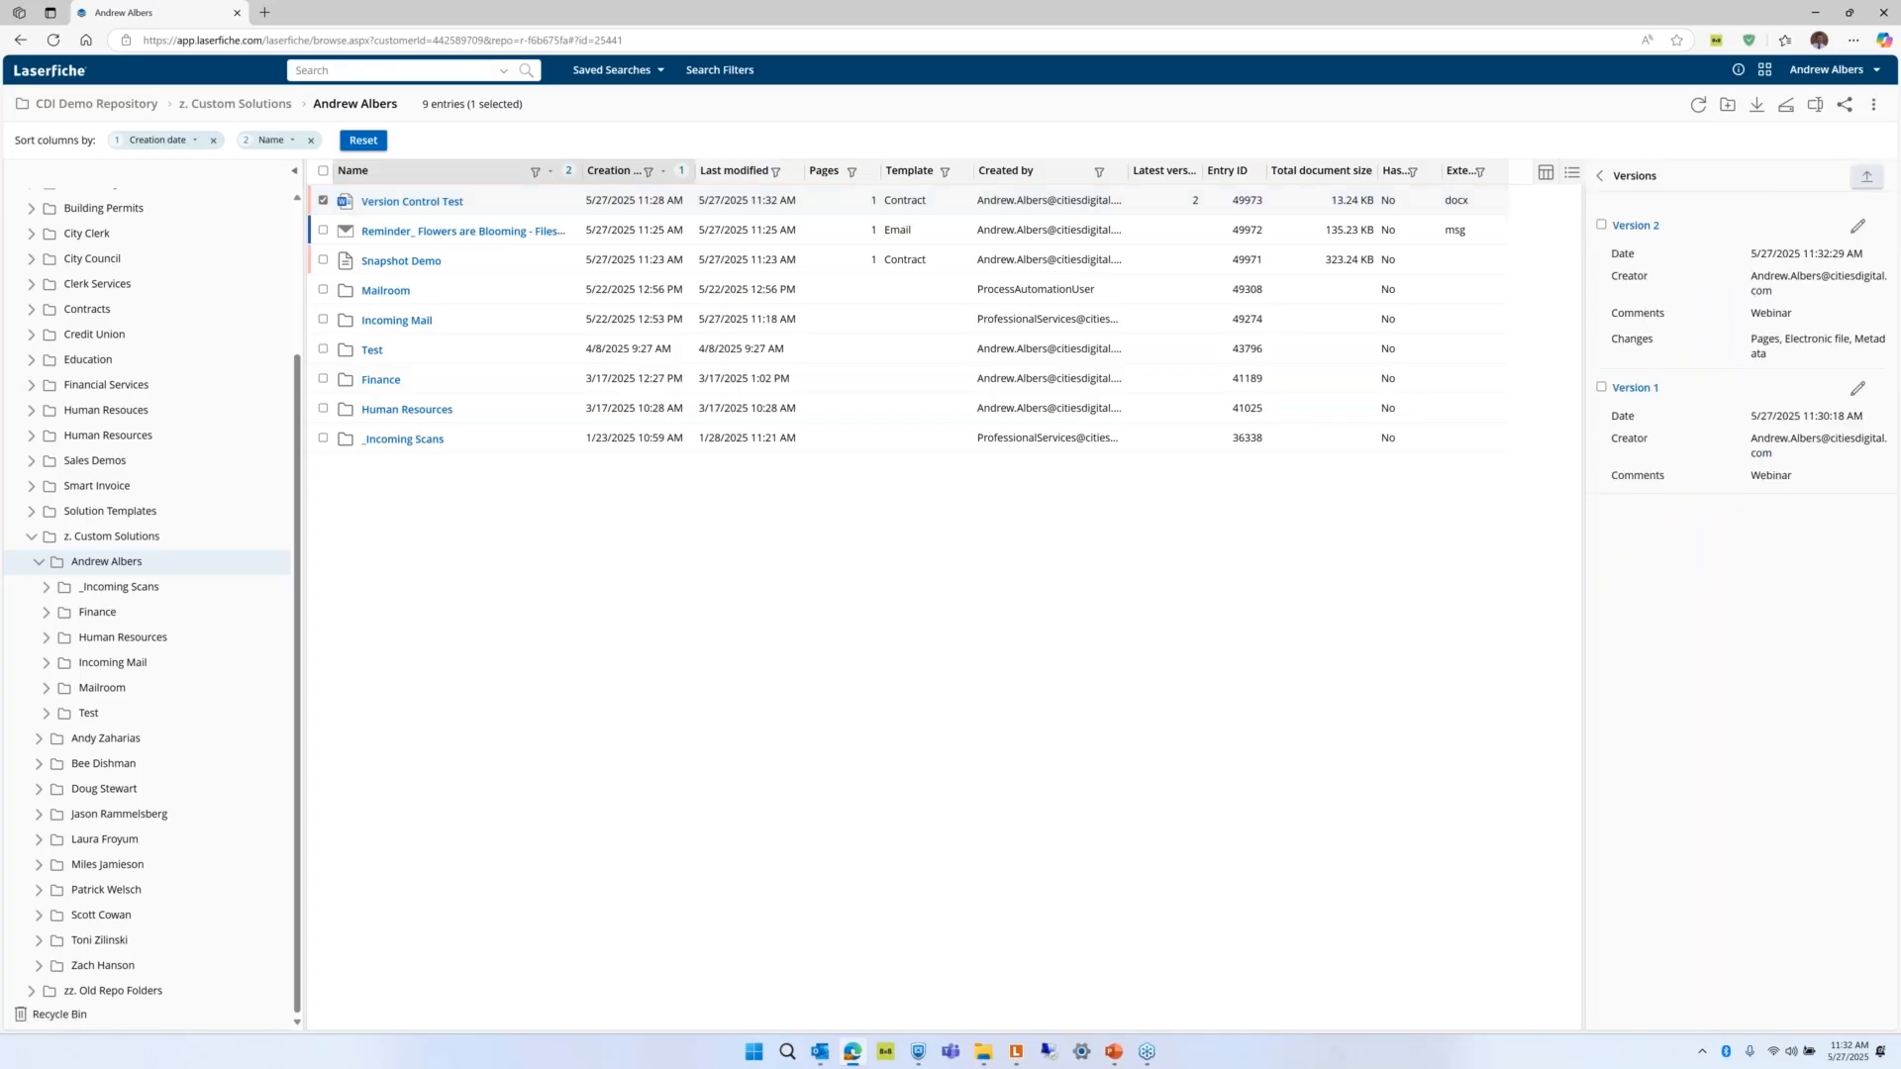
pyautogui.click(1786, 106)
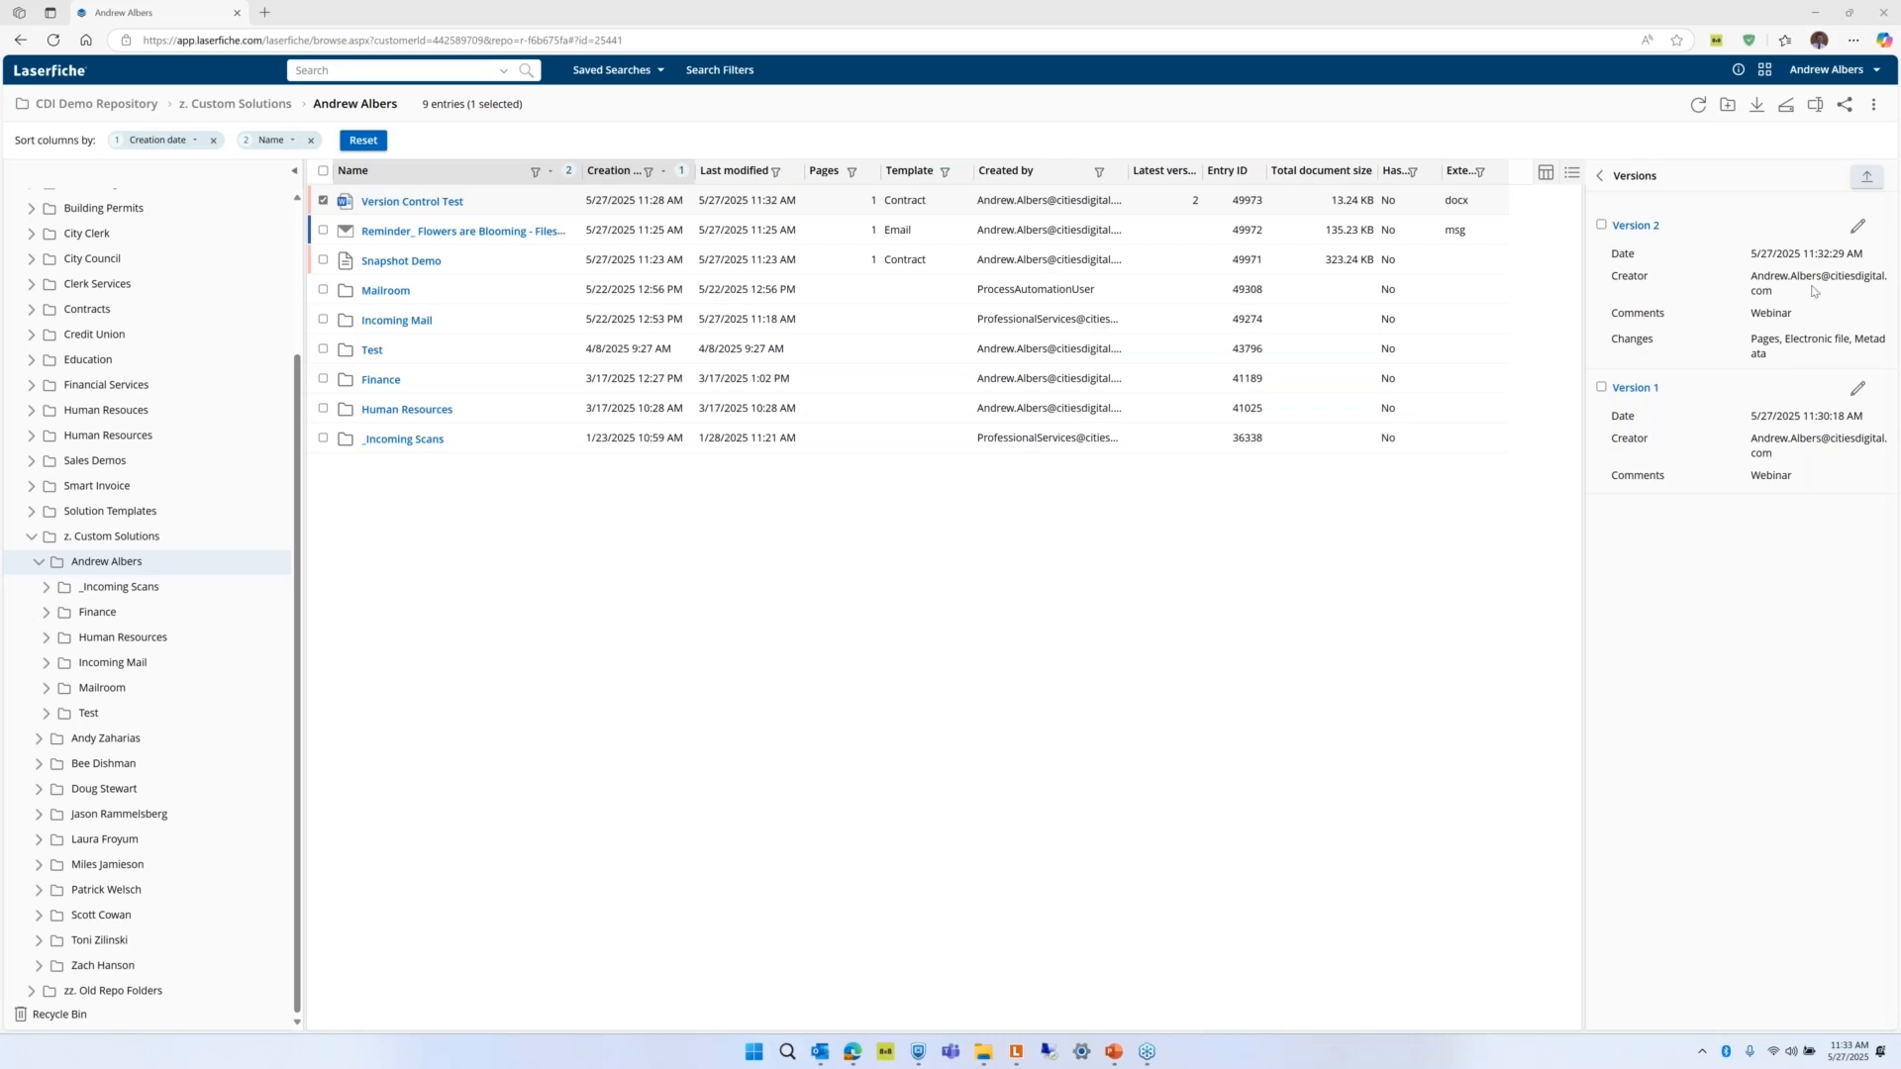
pyautogui.click(1601, 225)
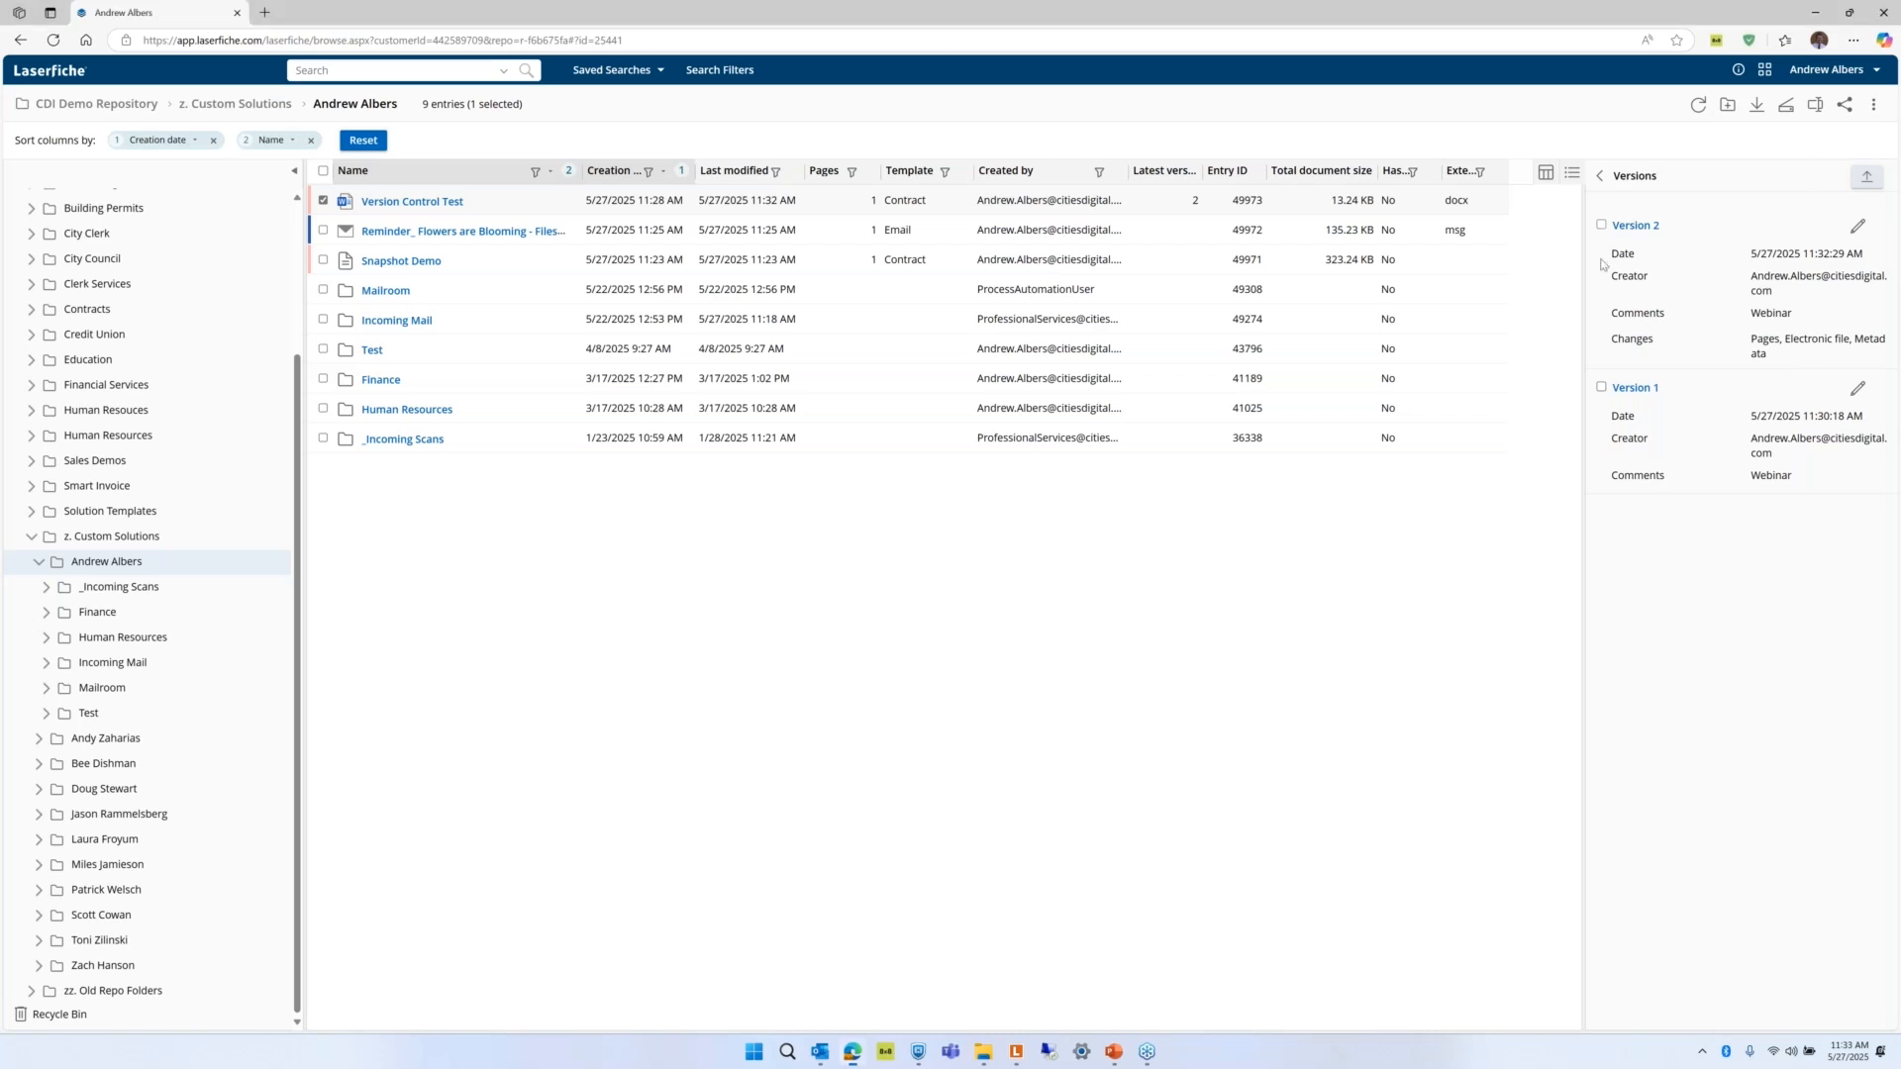
pyautogui.click(1601, 387)
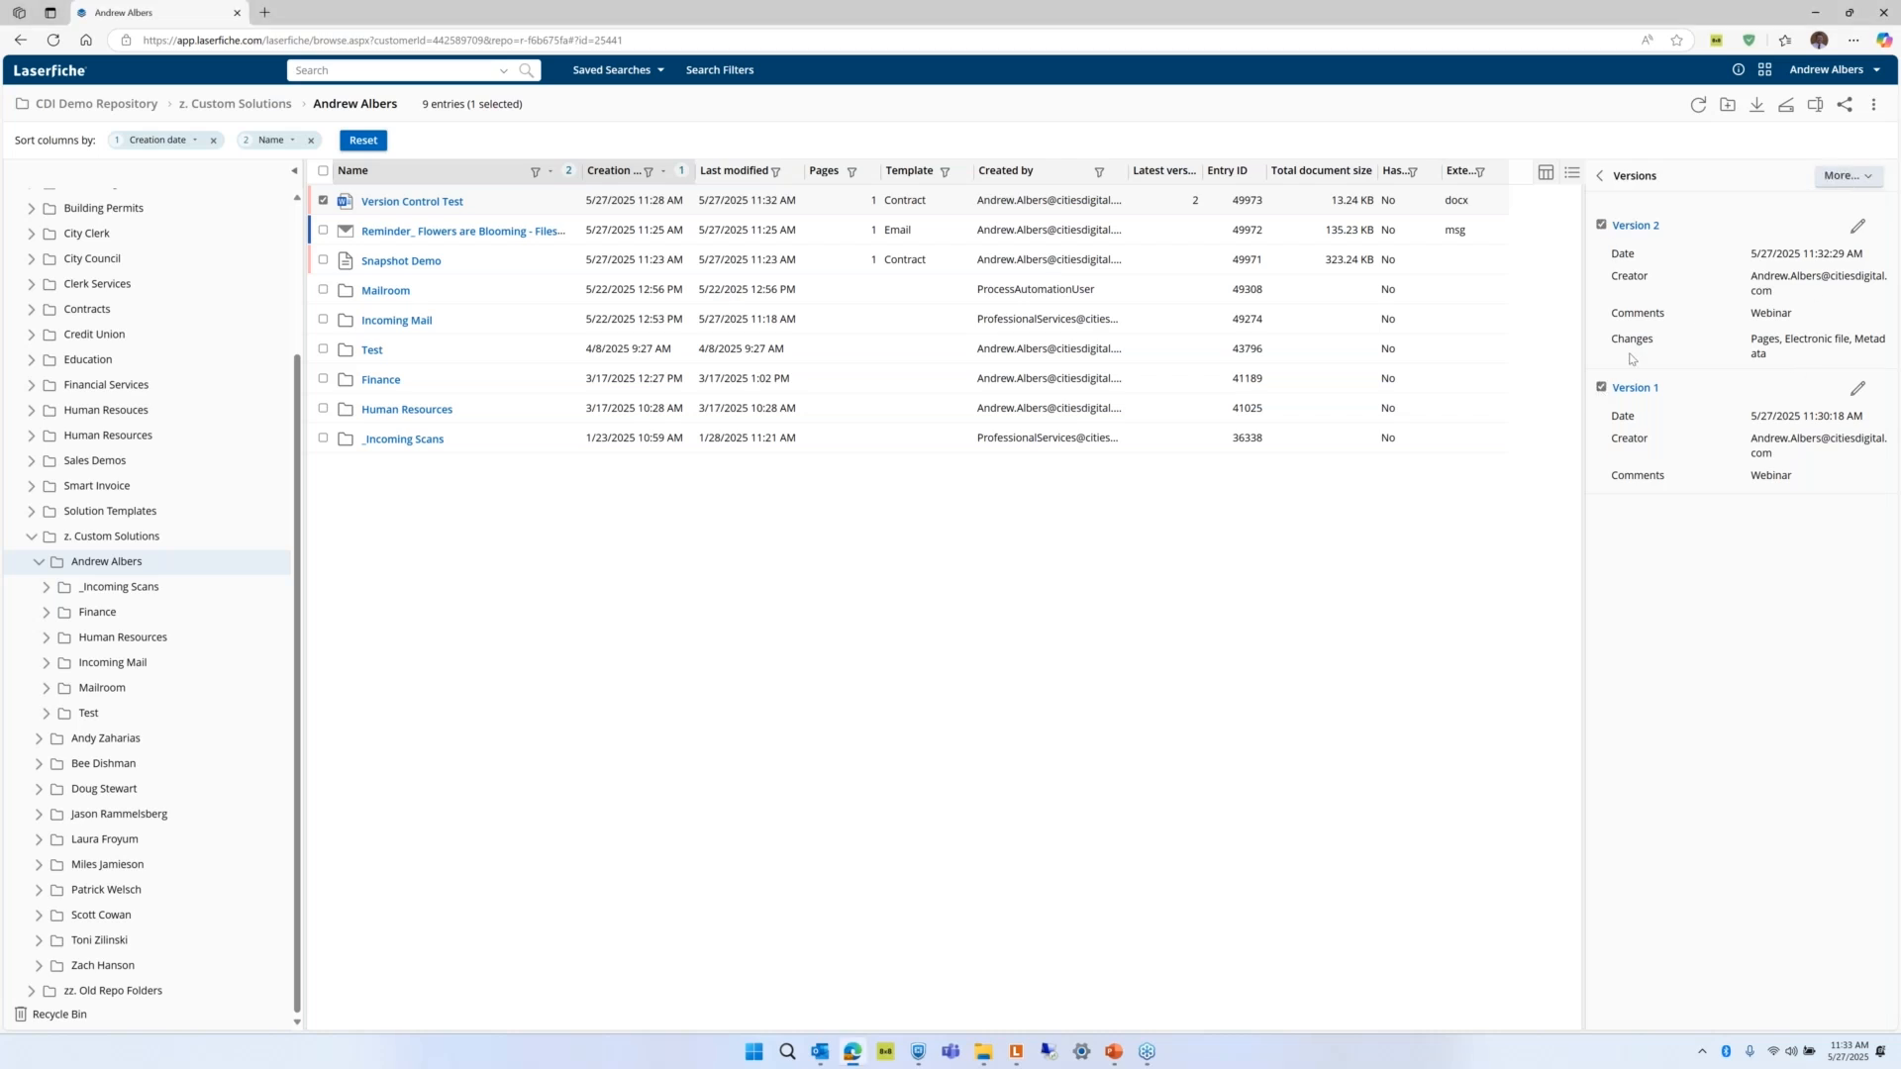
pyautogui.click(1841, 178)
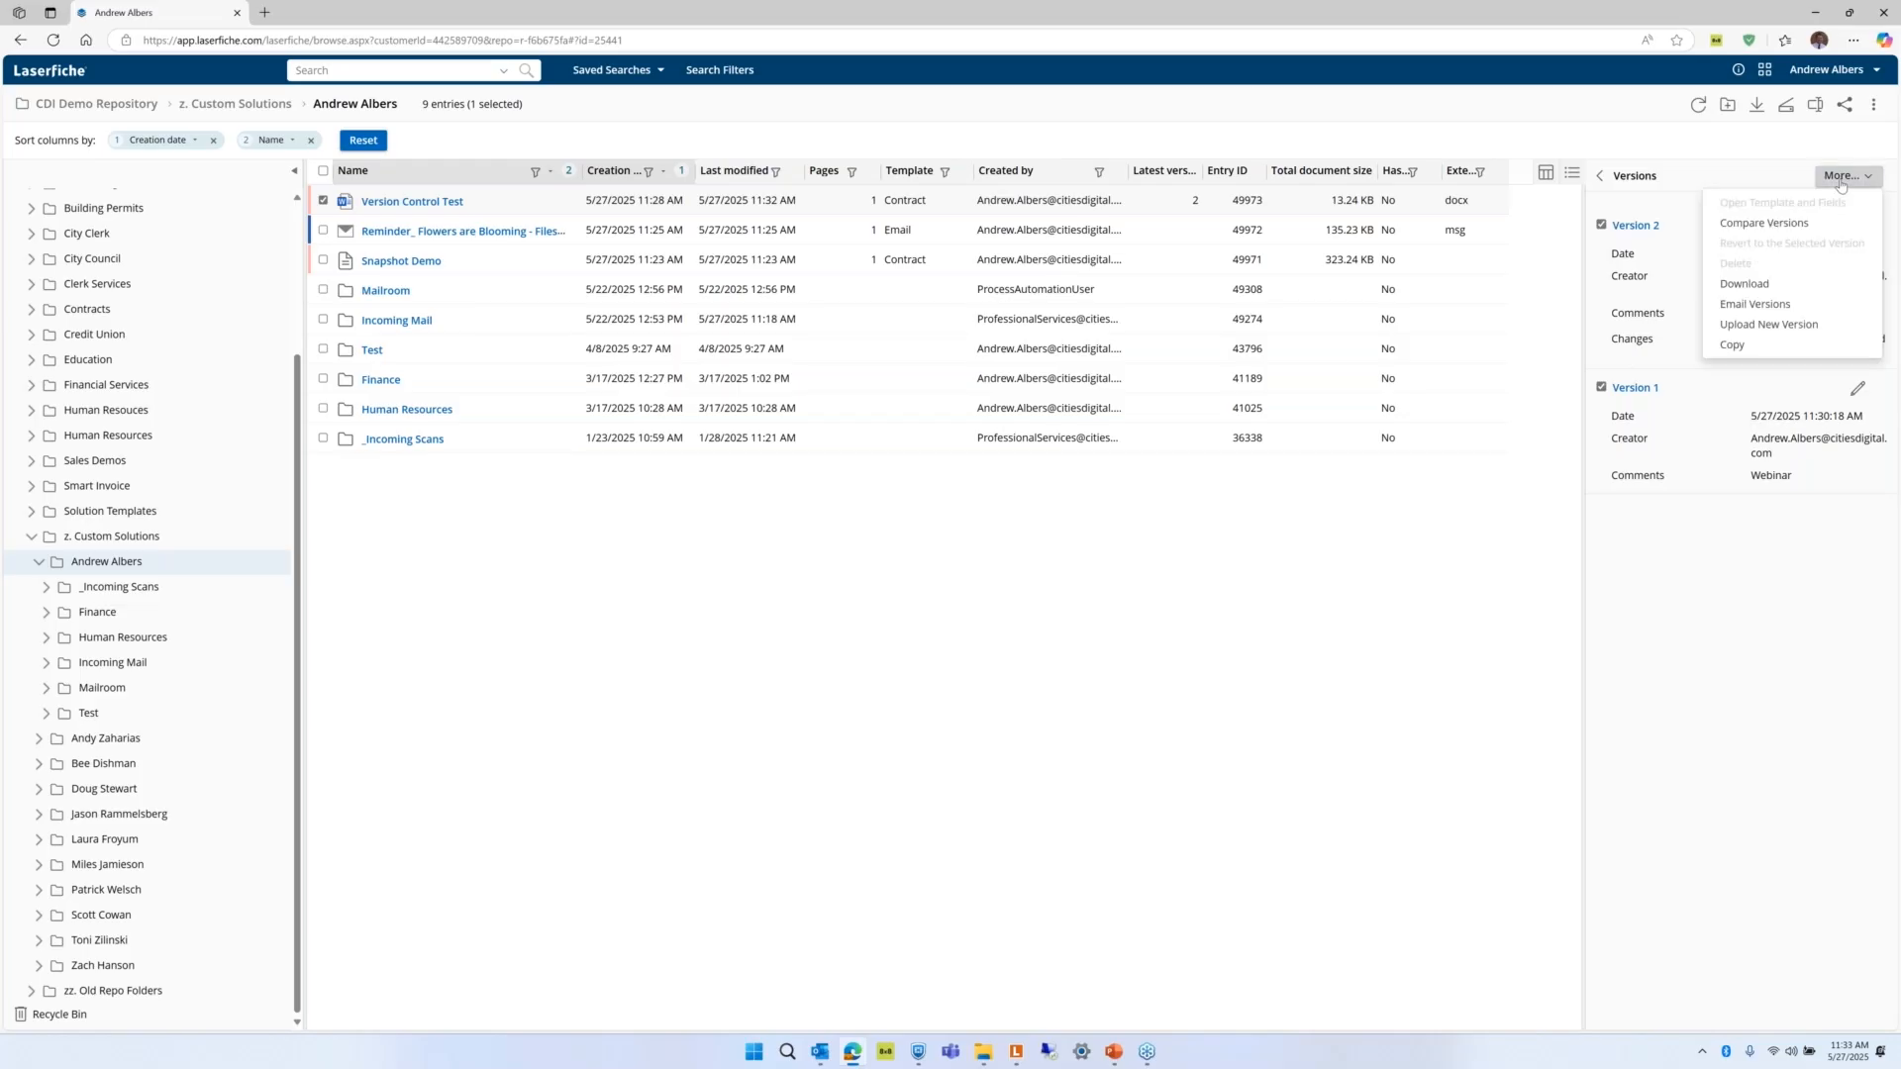
pyautogui.click(1764, 222)
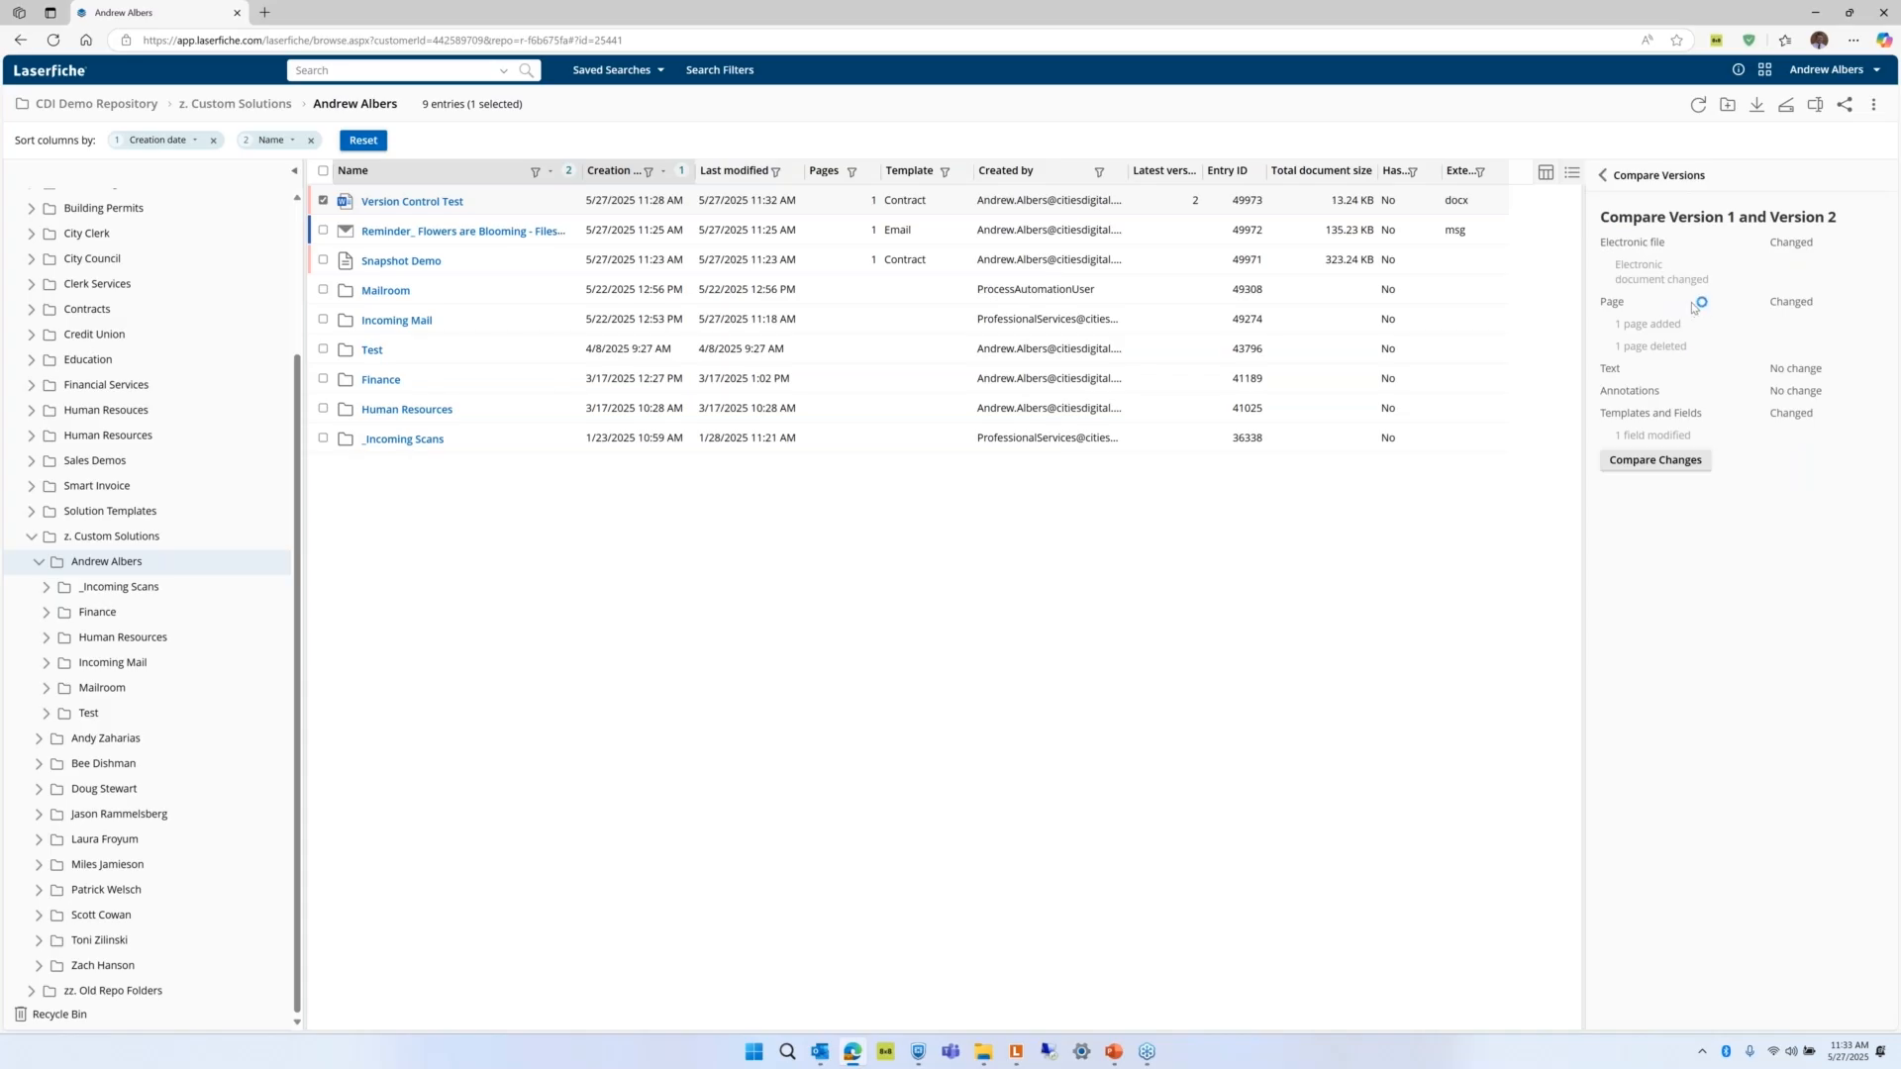
pyautogui.click(1663, 462)
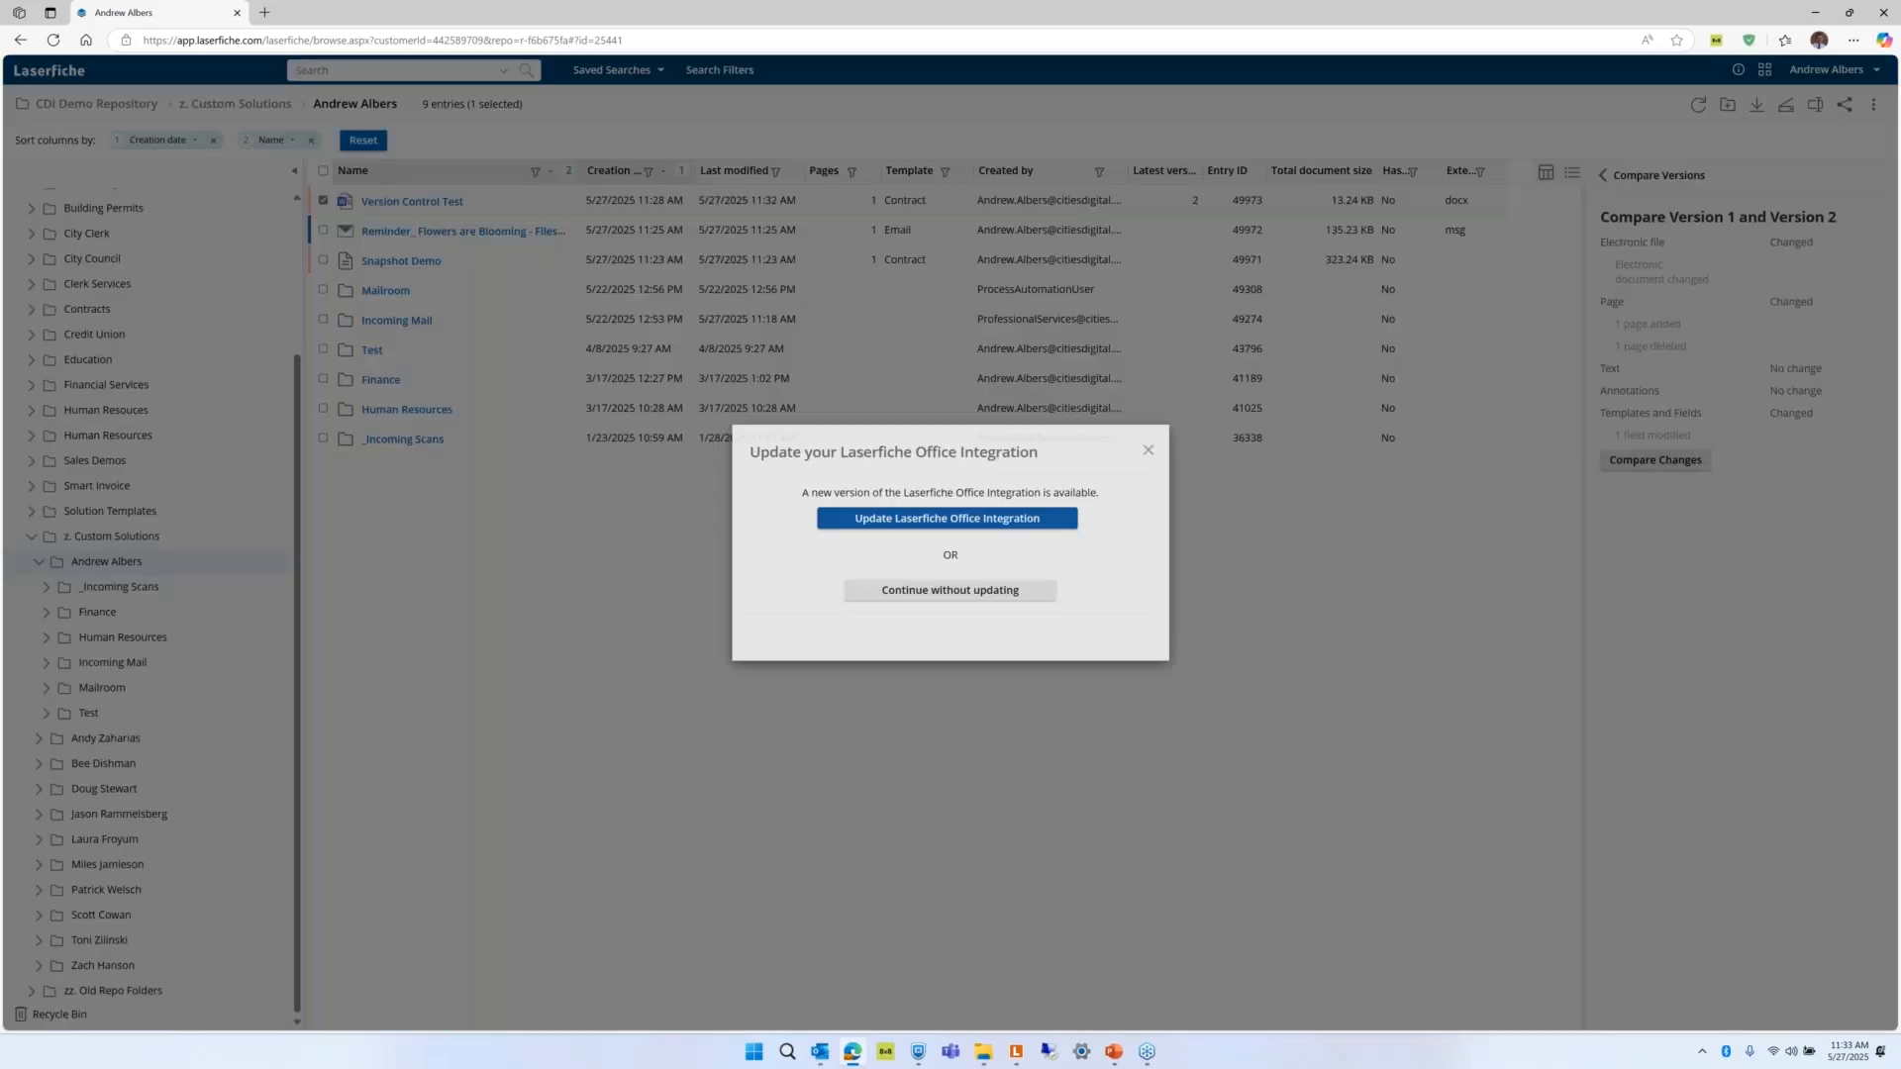
pyautogui.click(960, 592)
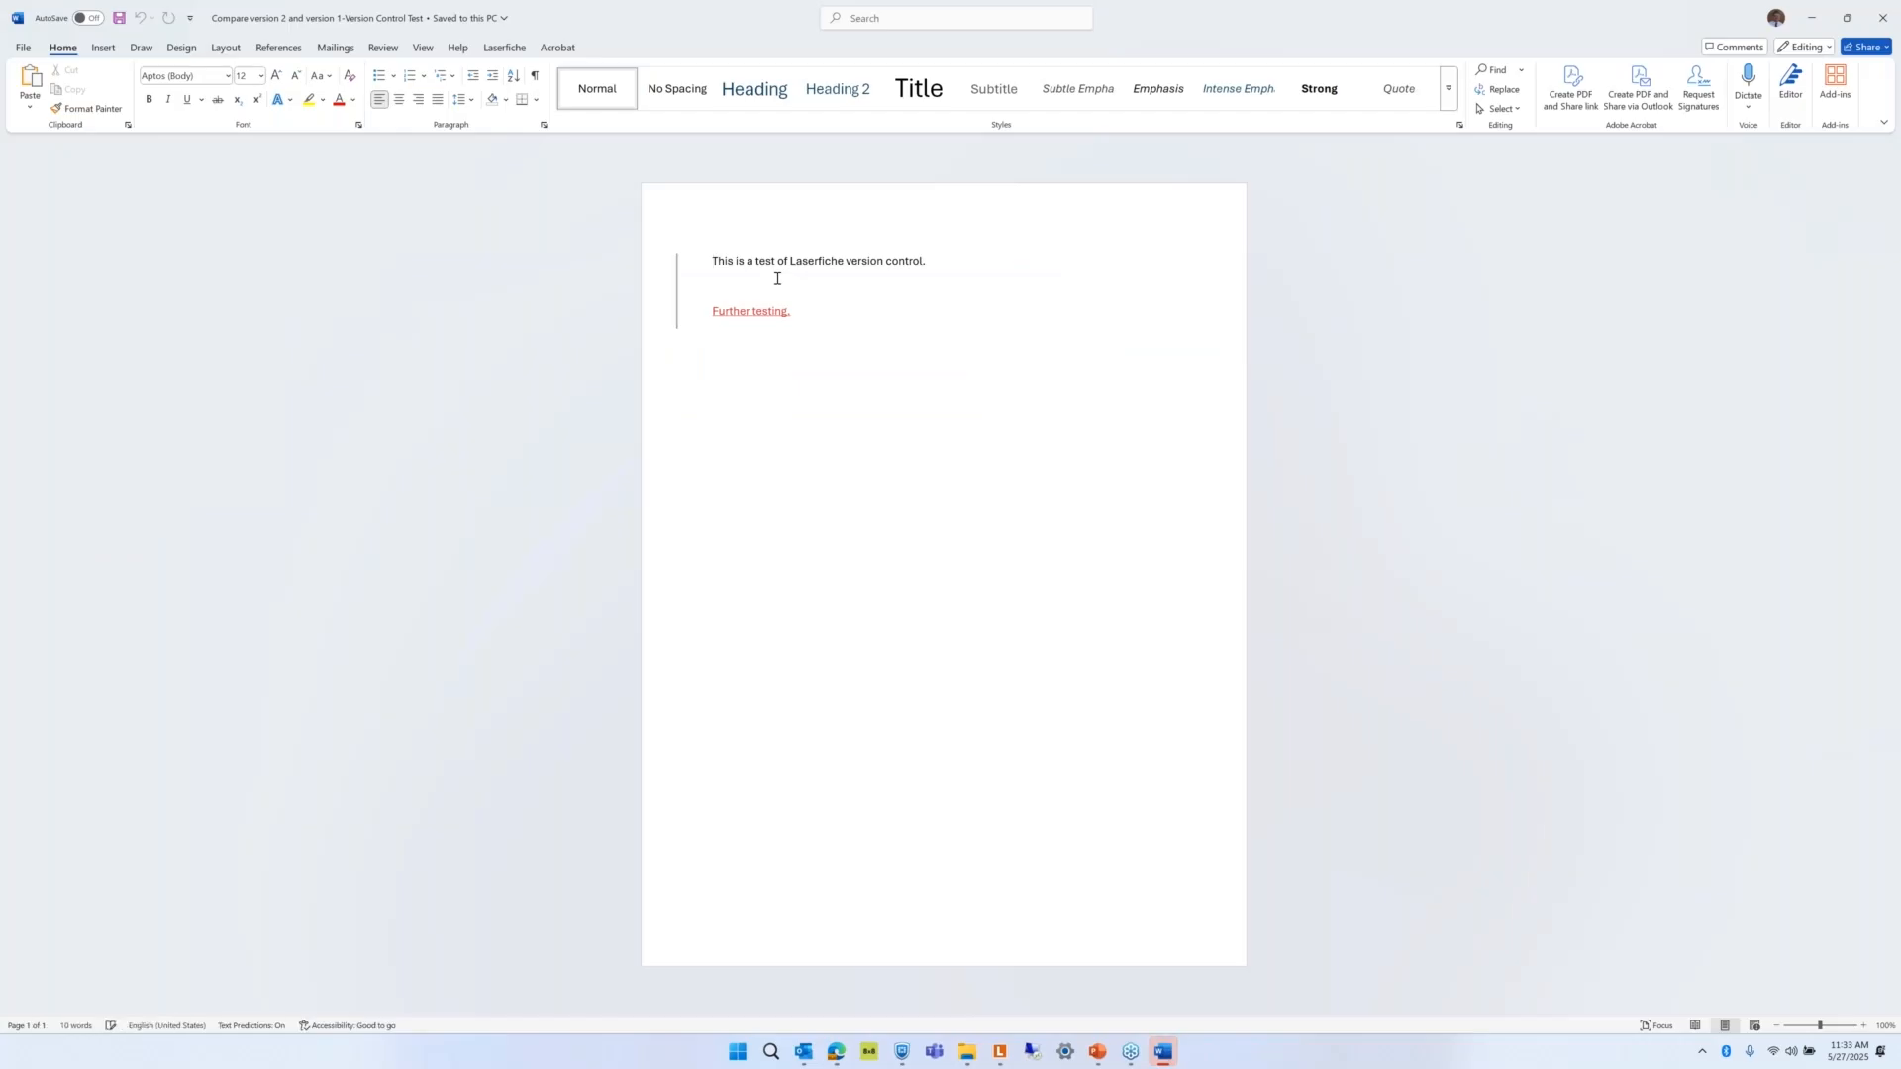
# Reject the tracked insertion "Further testing." in the Word comparison, close it without saving, and return to the web client's version list.
pyautogui.moveTo(737, 316)
pyautogui.click(734, 313)
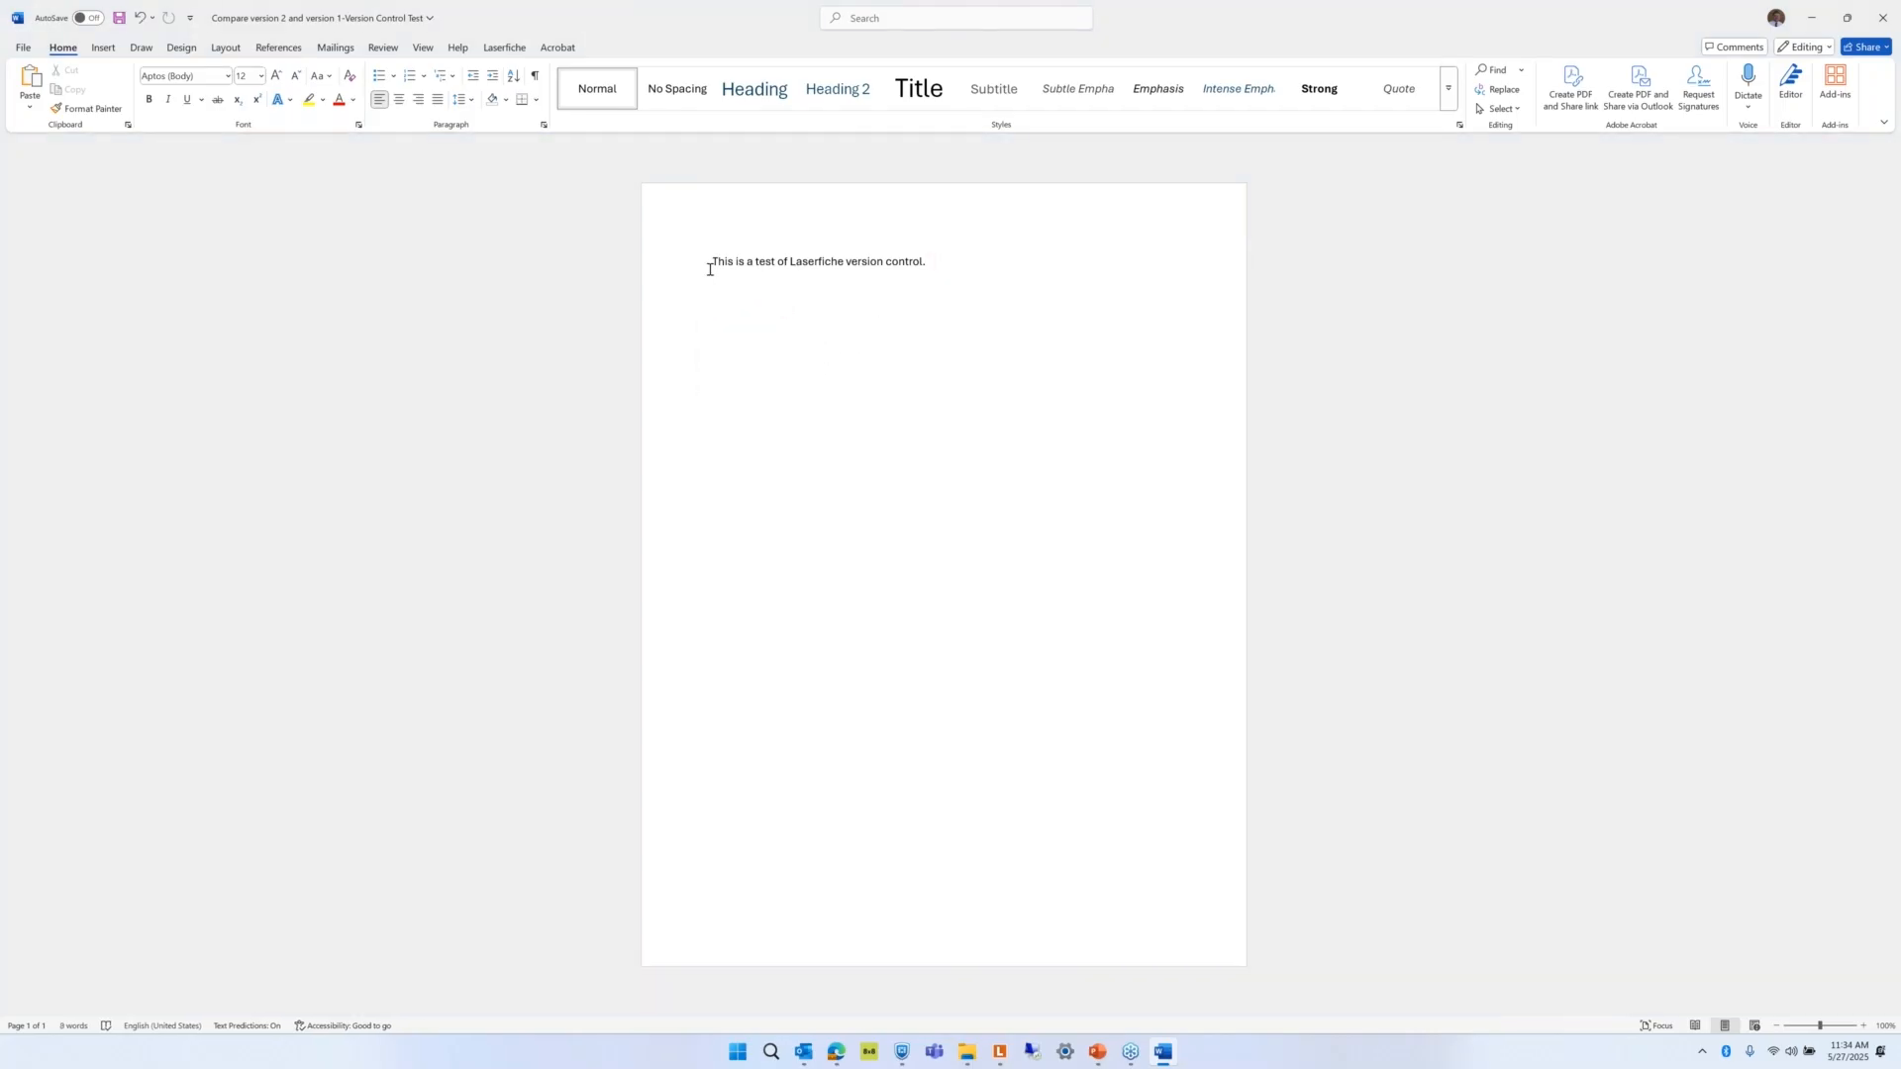
pyautogui.click(693, 292)
pyautogui.click(712, 330)
pyautogui.click(1884, 18)
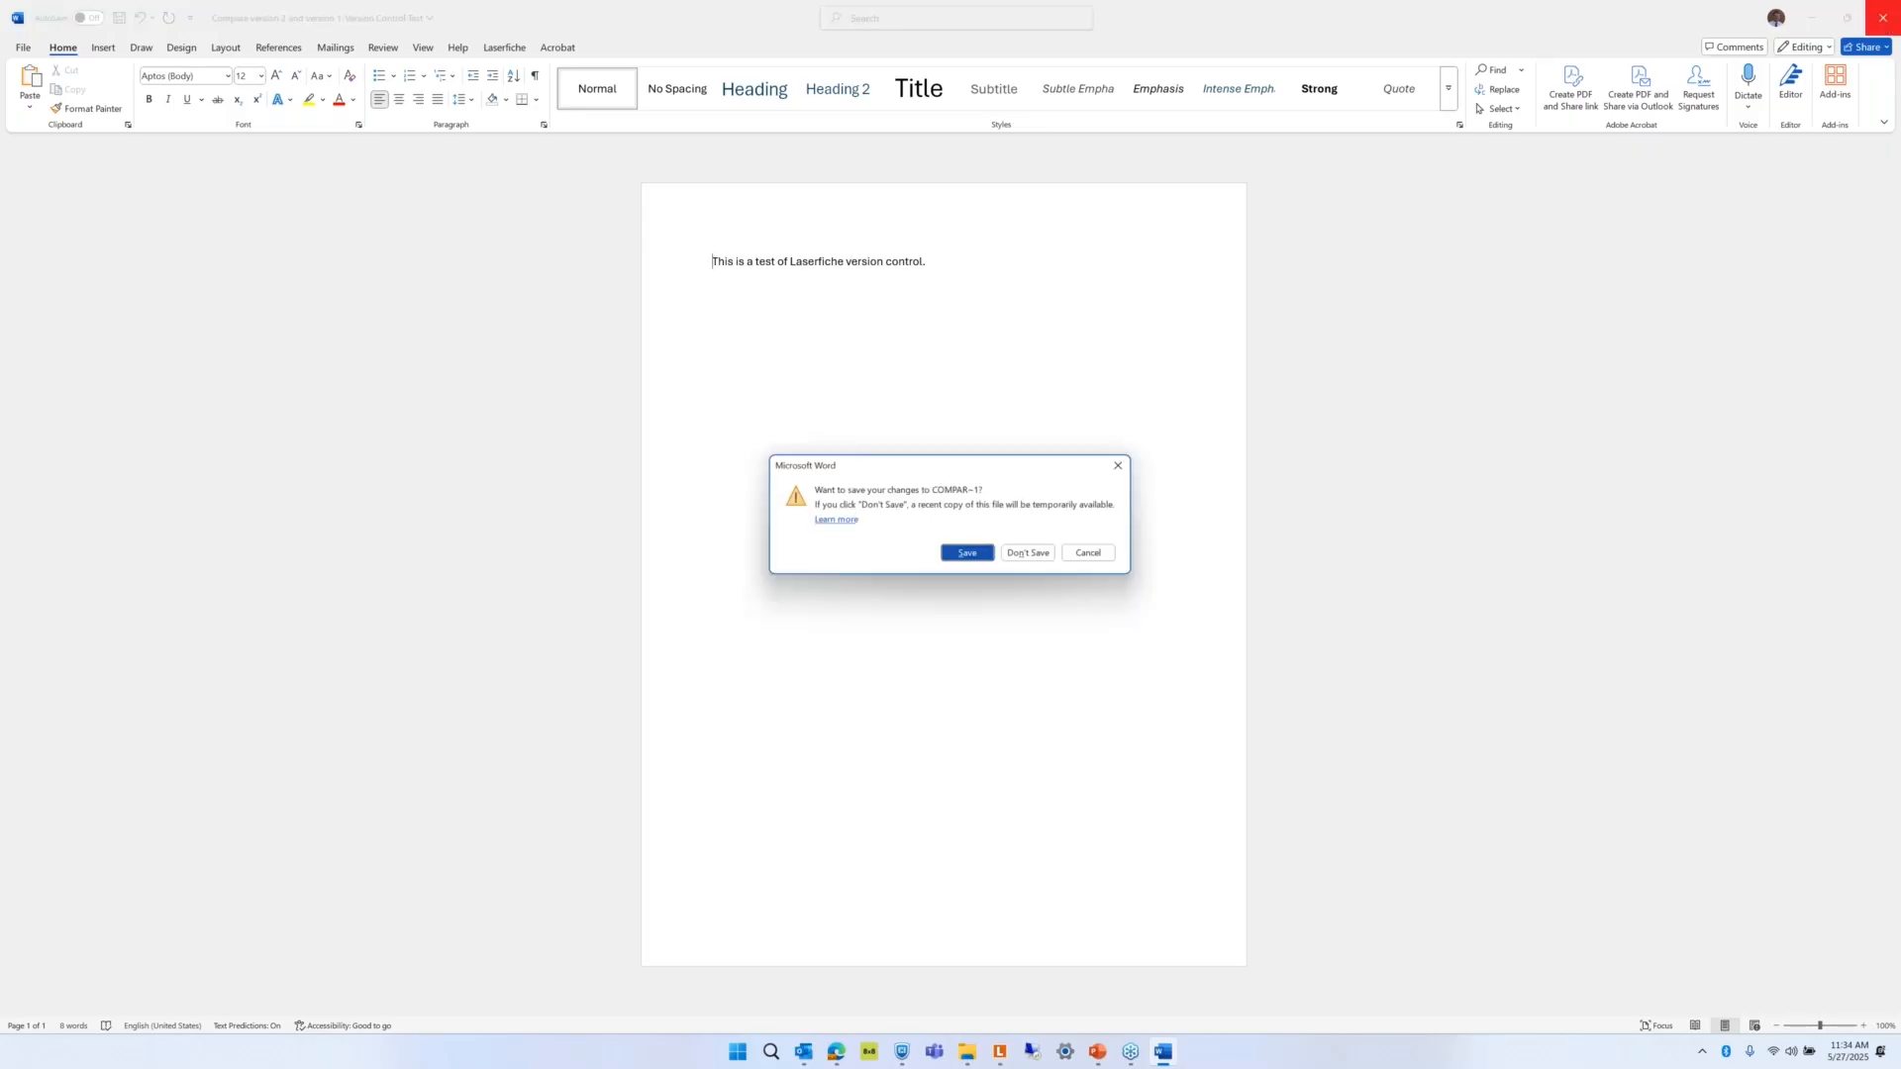
pyautogui.click(1038, 556)
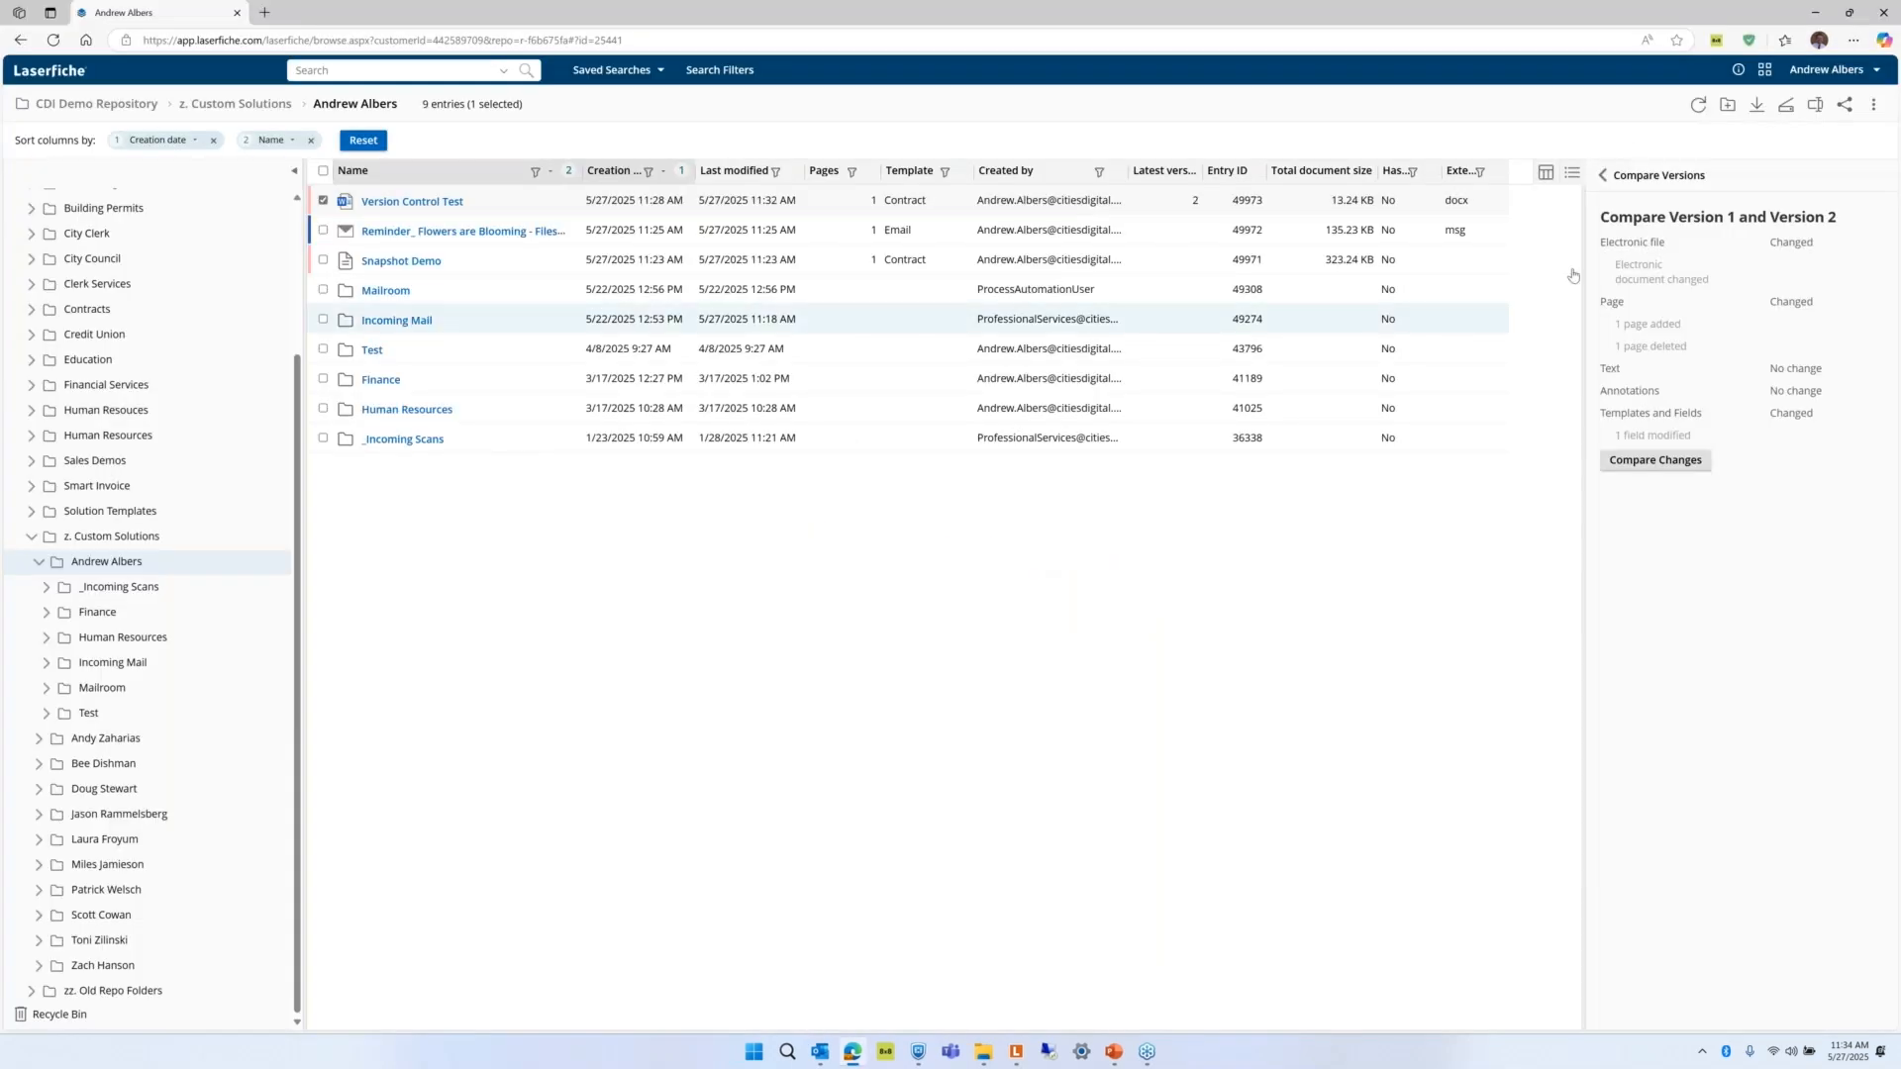
pyautogui.click(1599, 178)
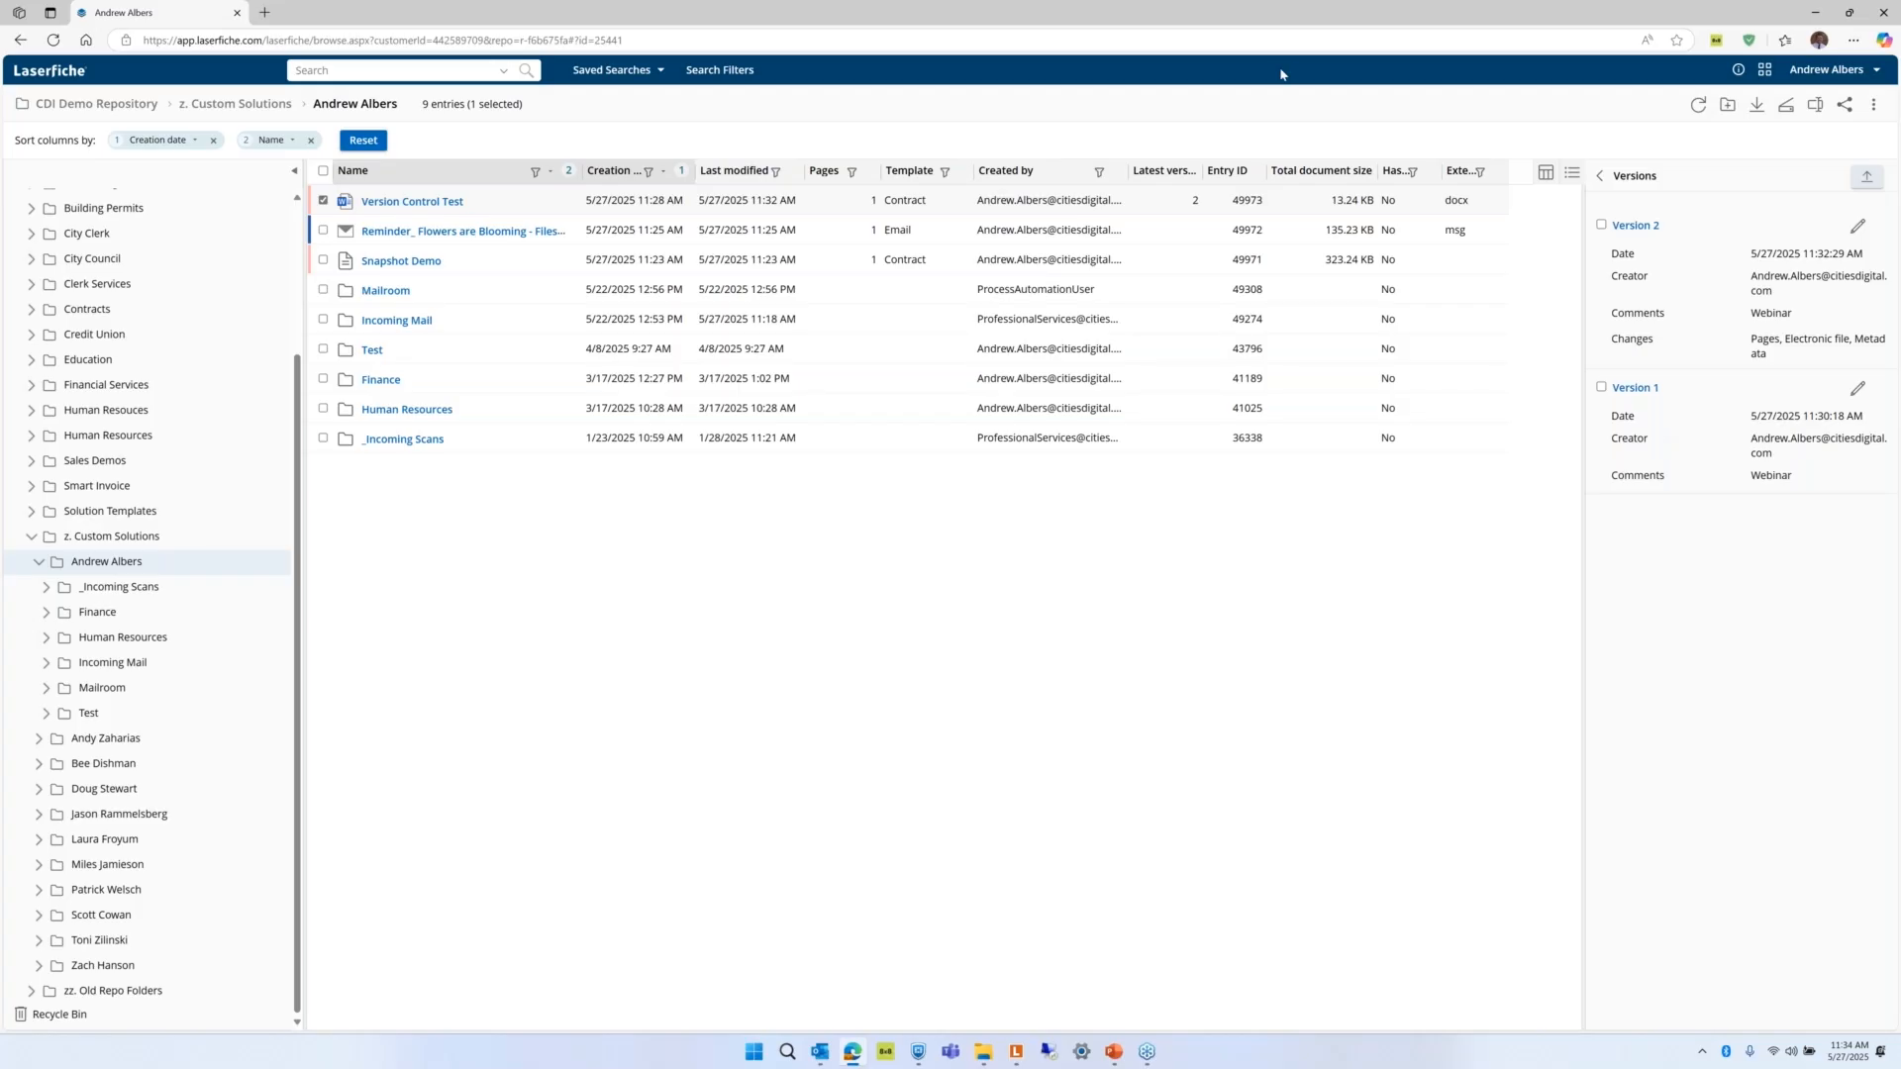
# Switch to the Laserfiche desktop client and check out "Version Control Test" with the comment "Editing over the weekend.".
pyautogui.click(1018, 1055)
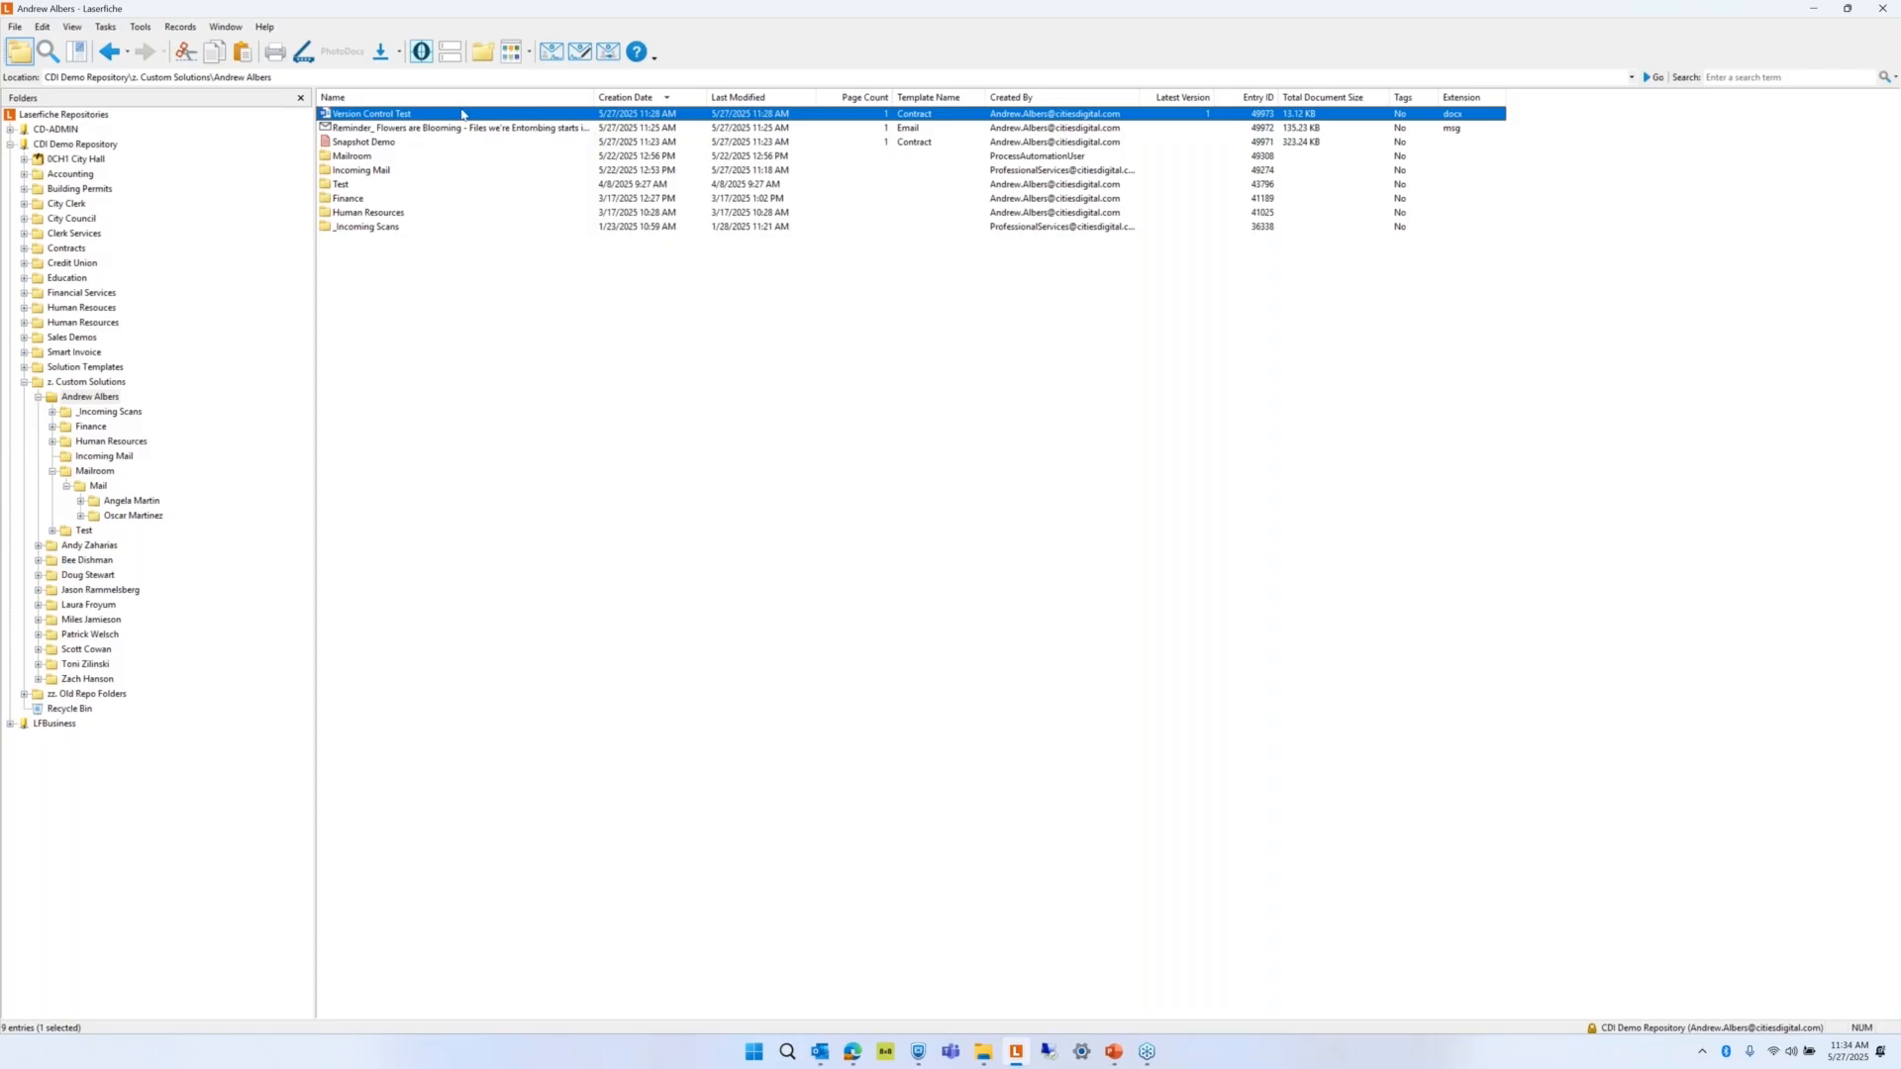
pyautogui.rightClick(369, 116)
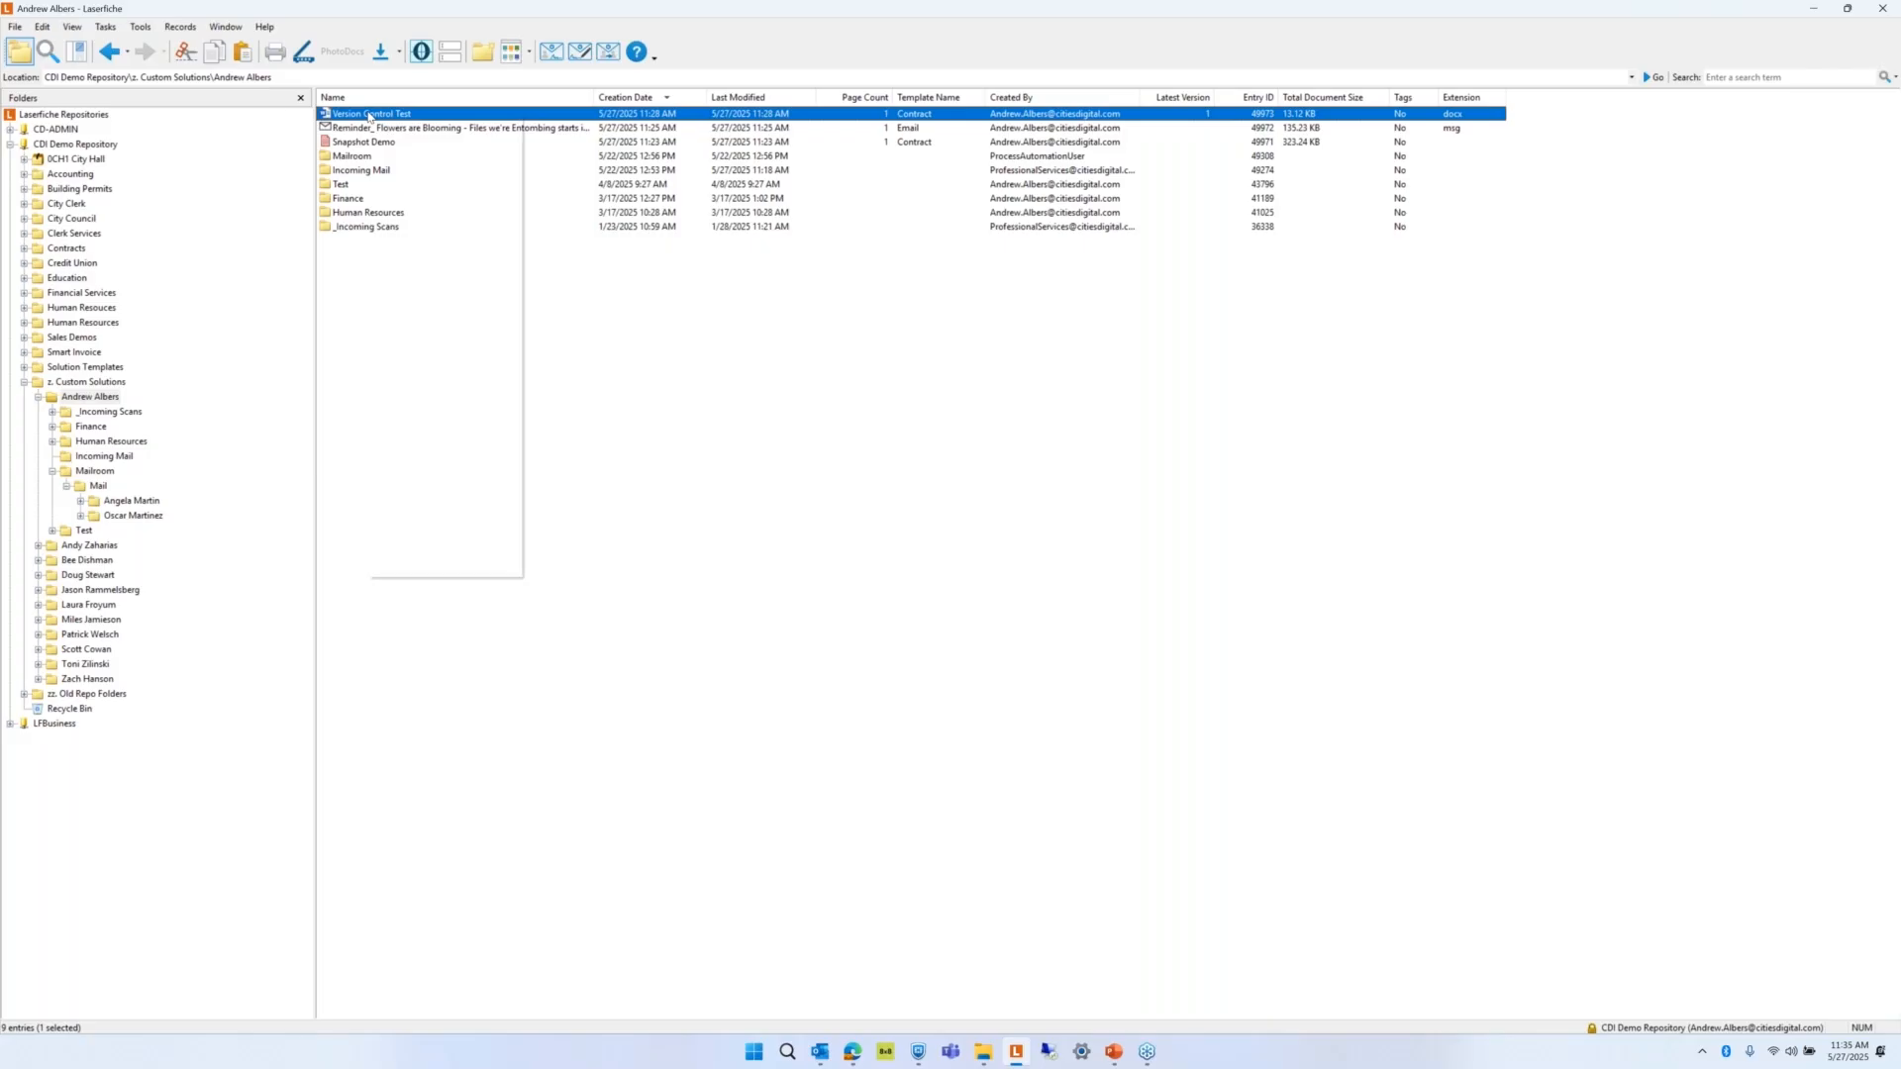
pyautogui.moveTo(471, 380)
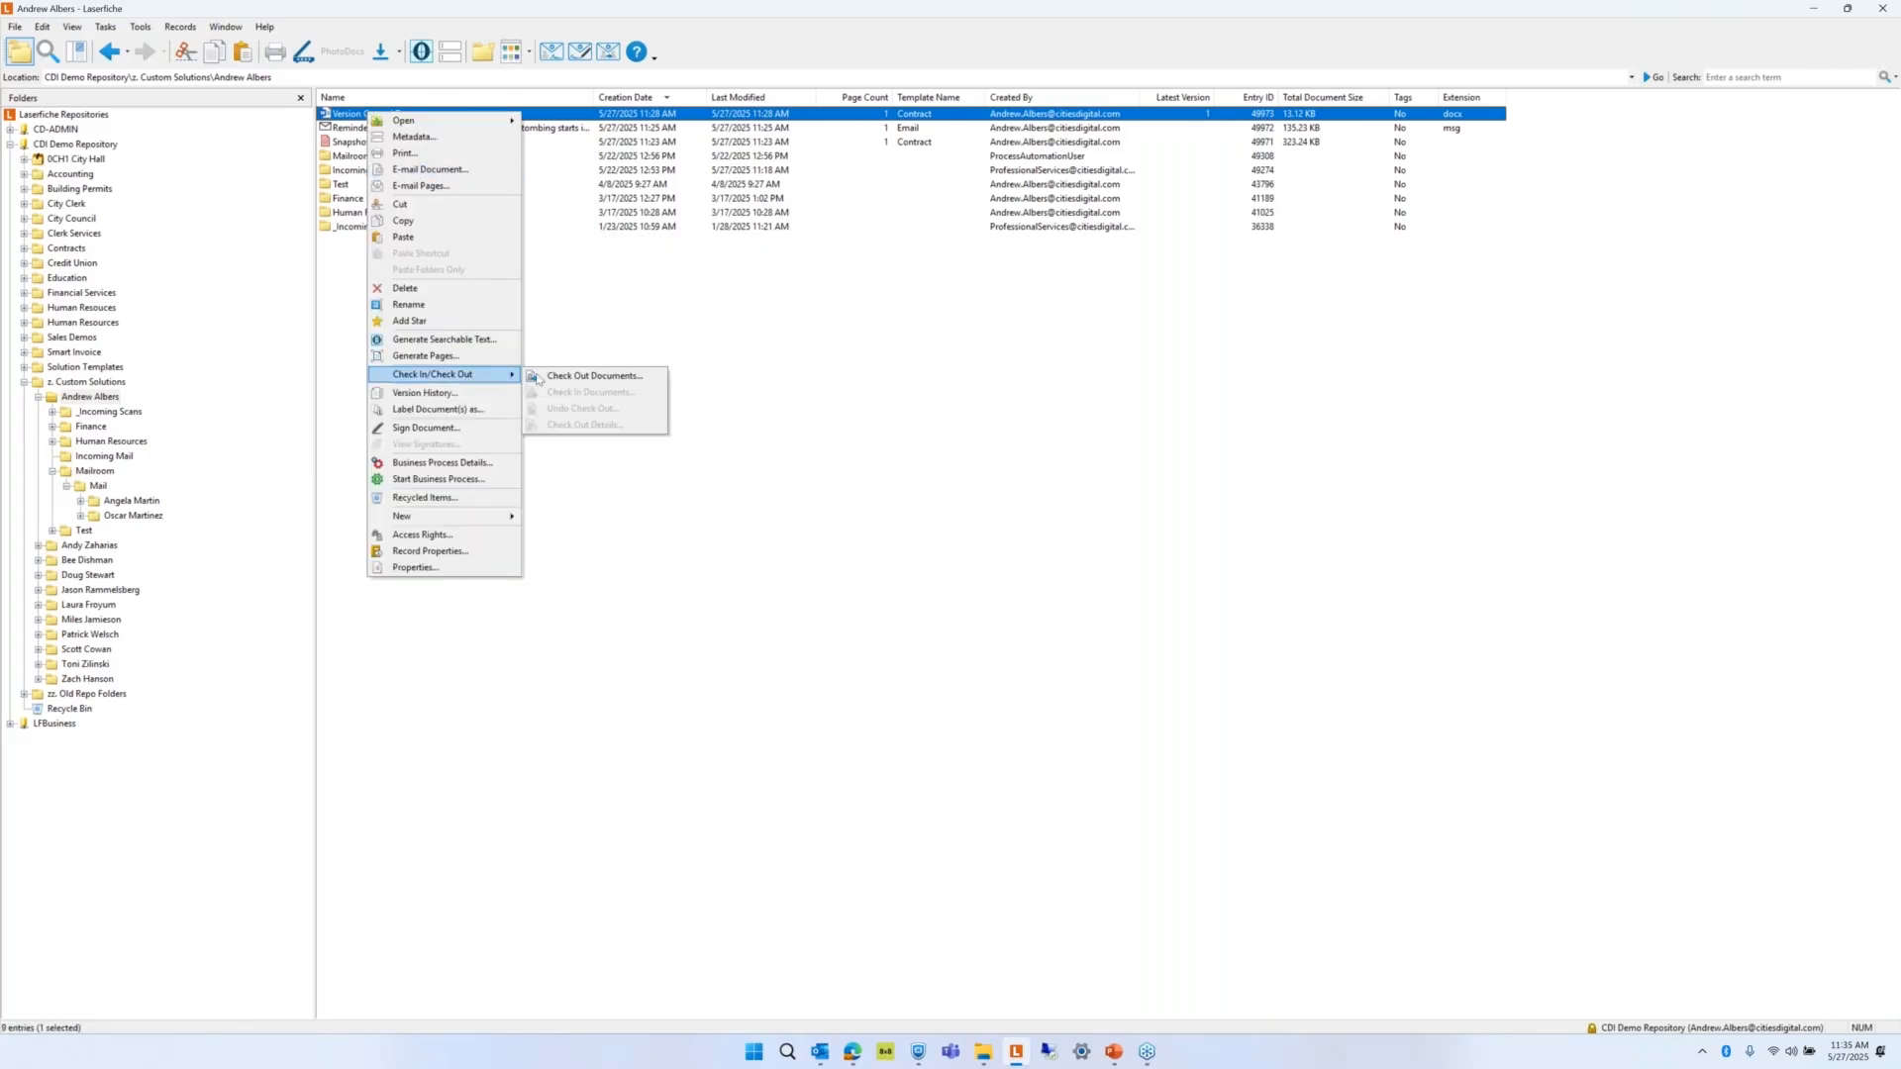
pyautogui.click(585, 381)
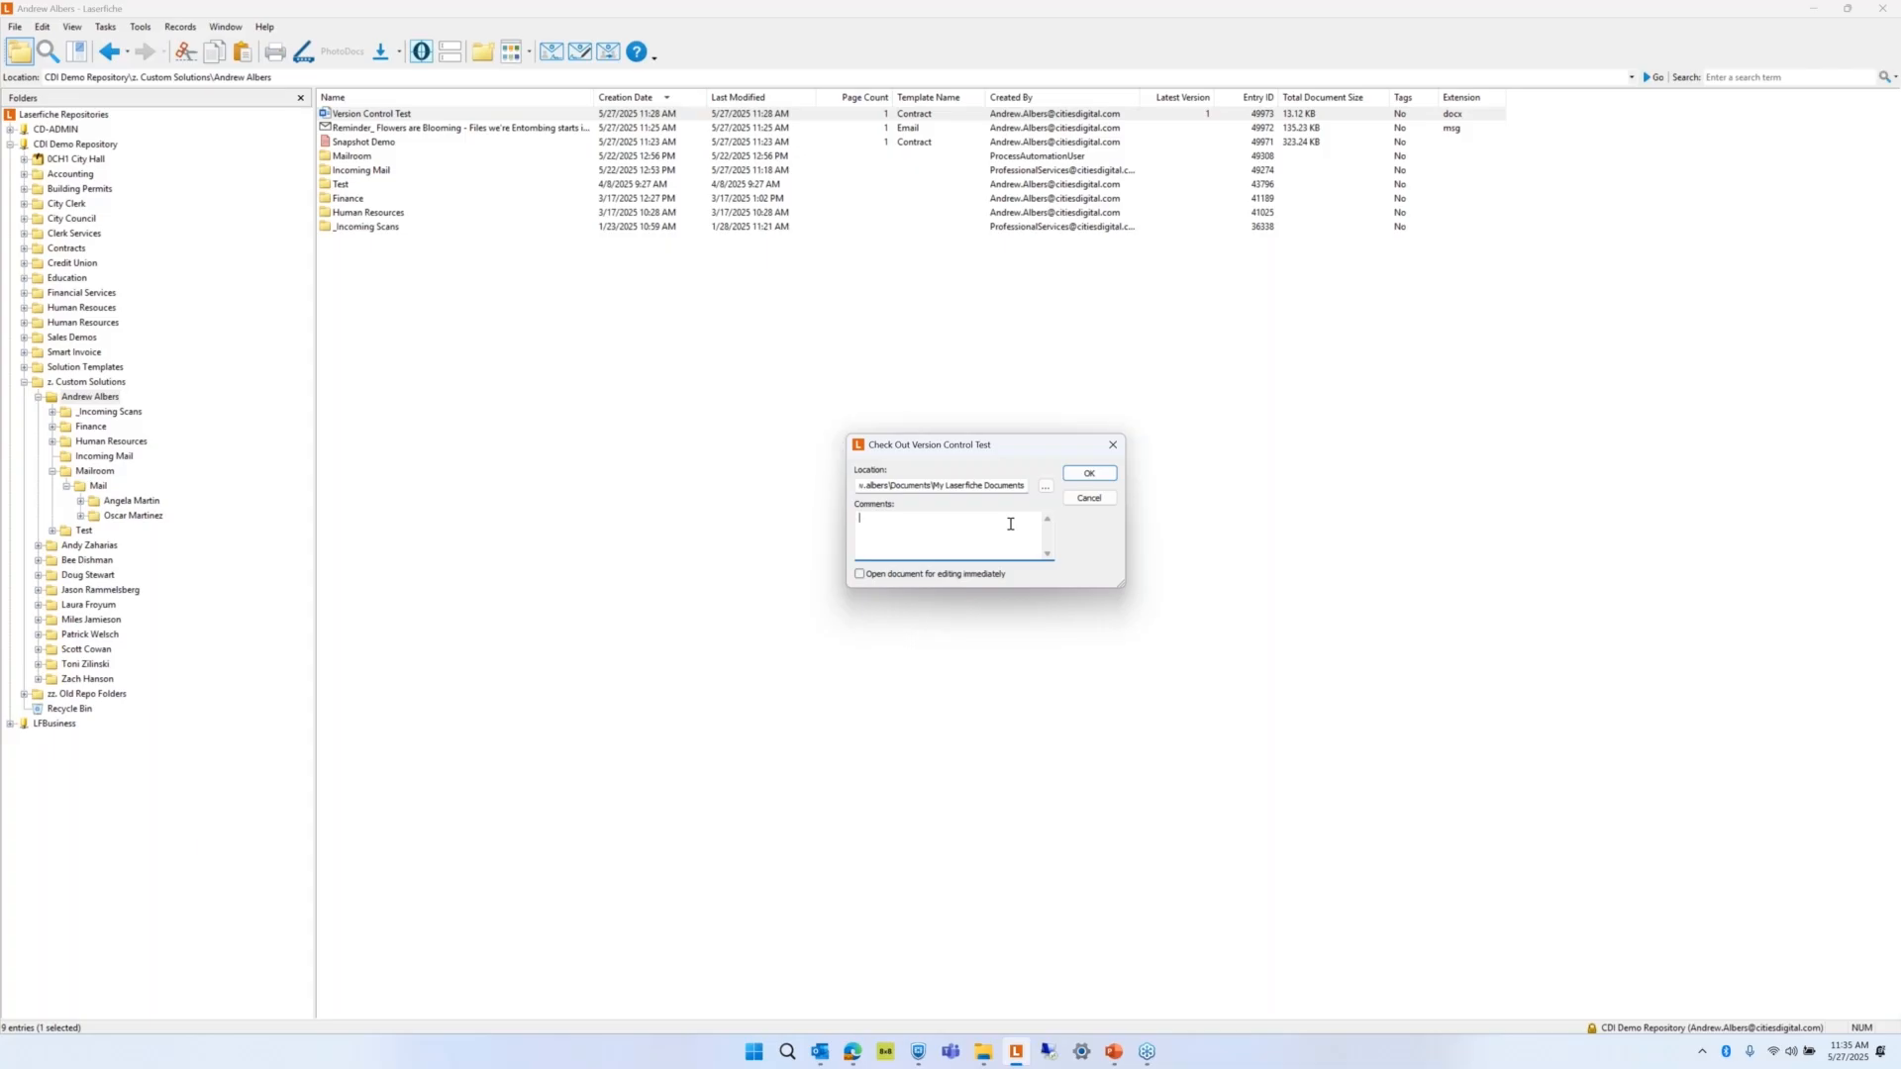
pyautogui.write('ting over the weekend.')
pyautogui.click(1089, 473)
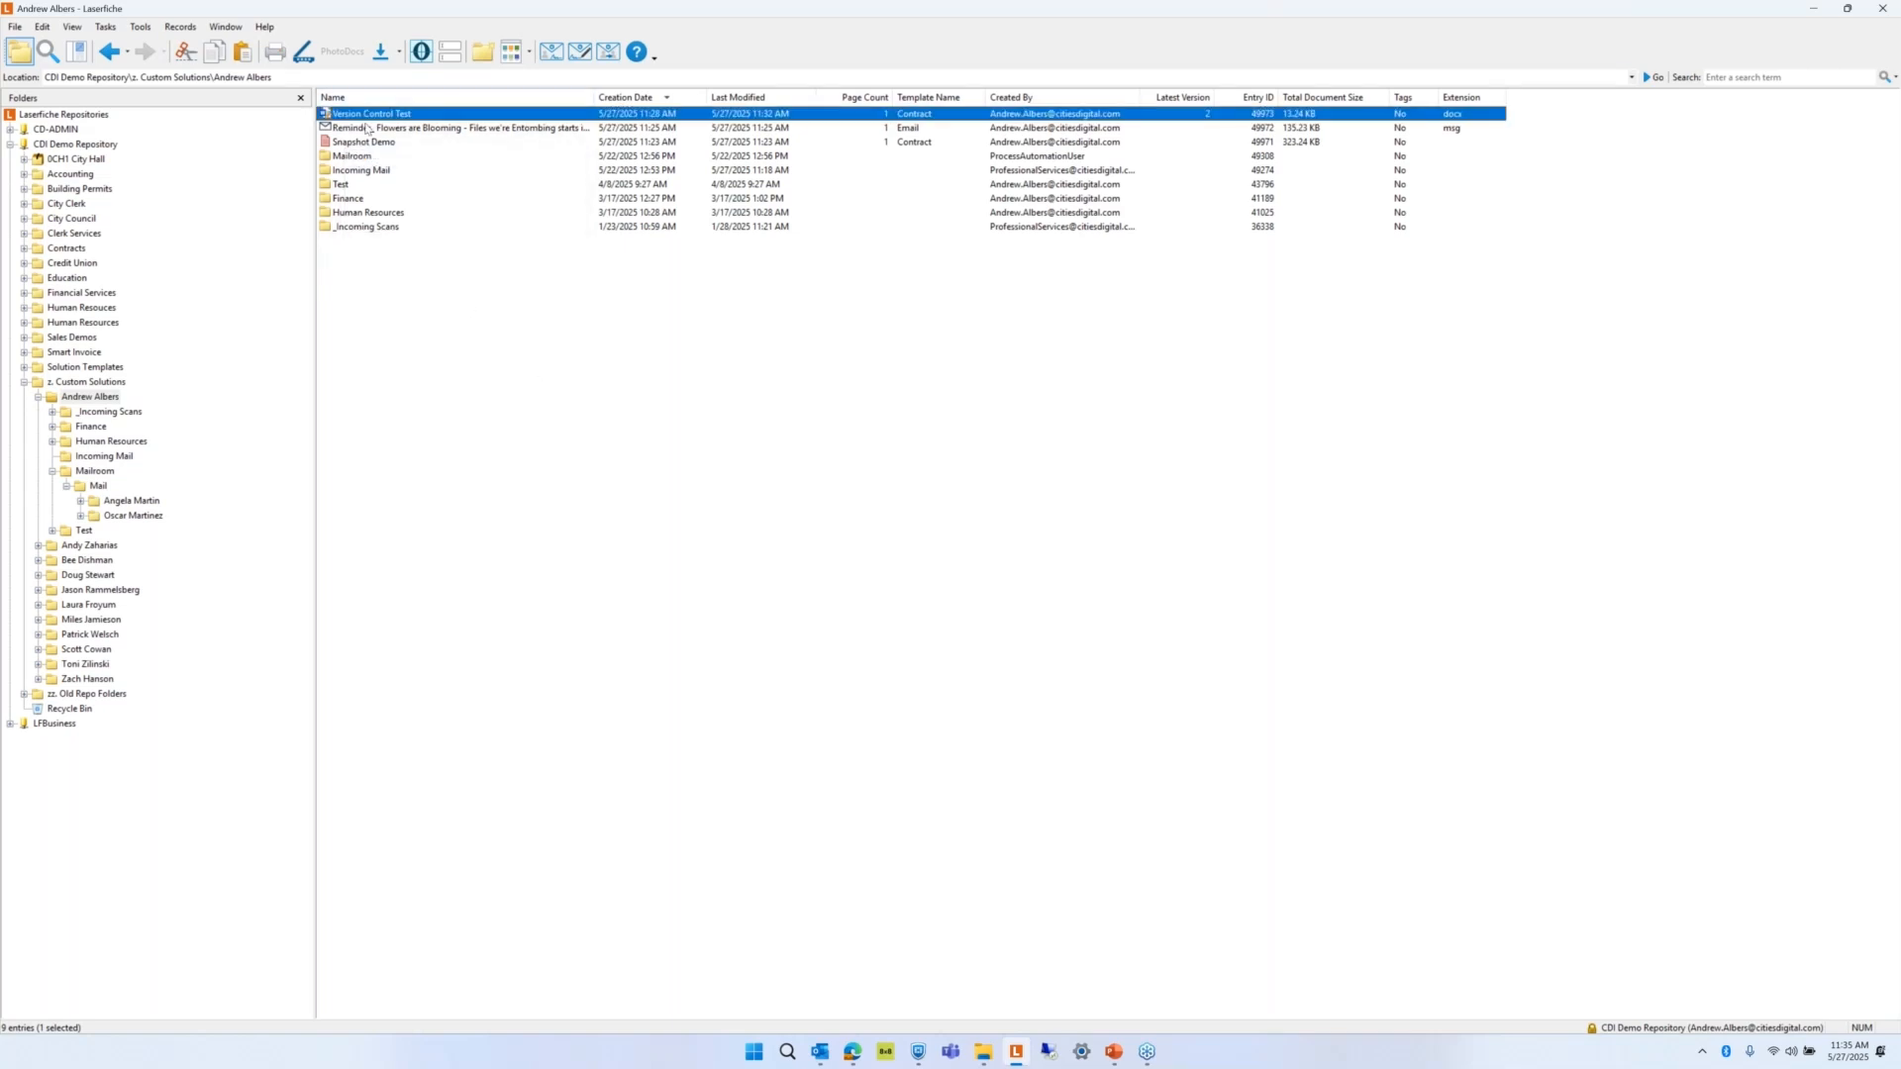
pyautogui.click(582, 517)
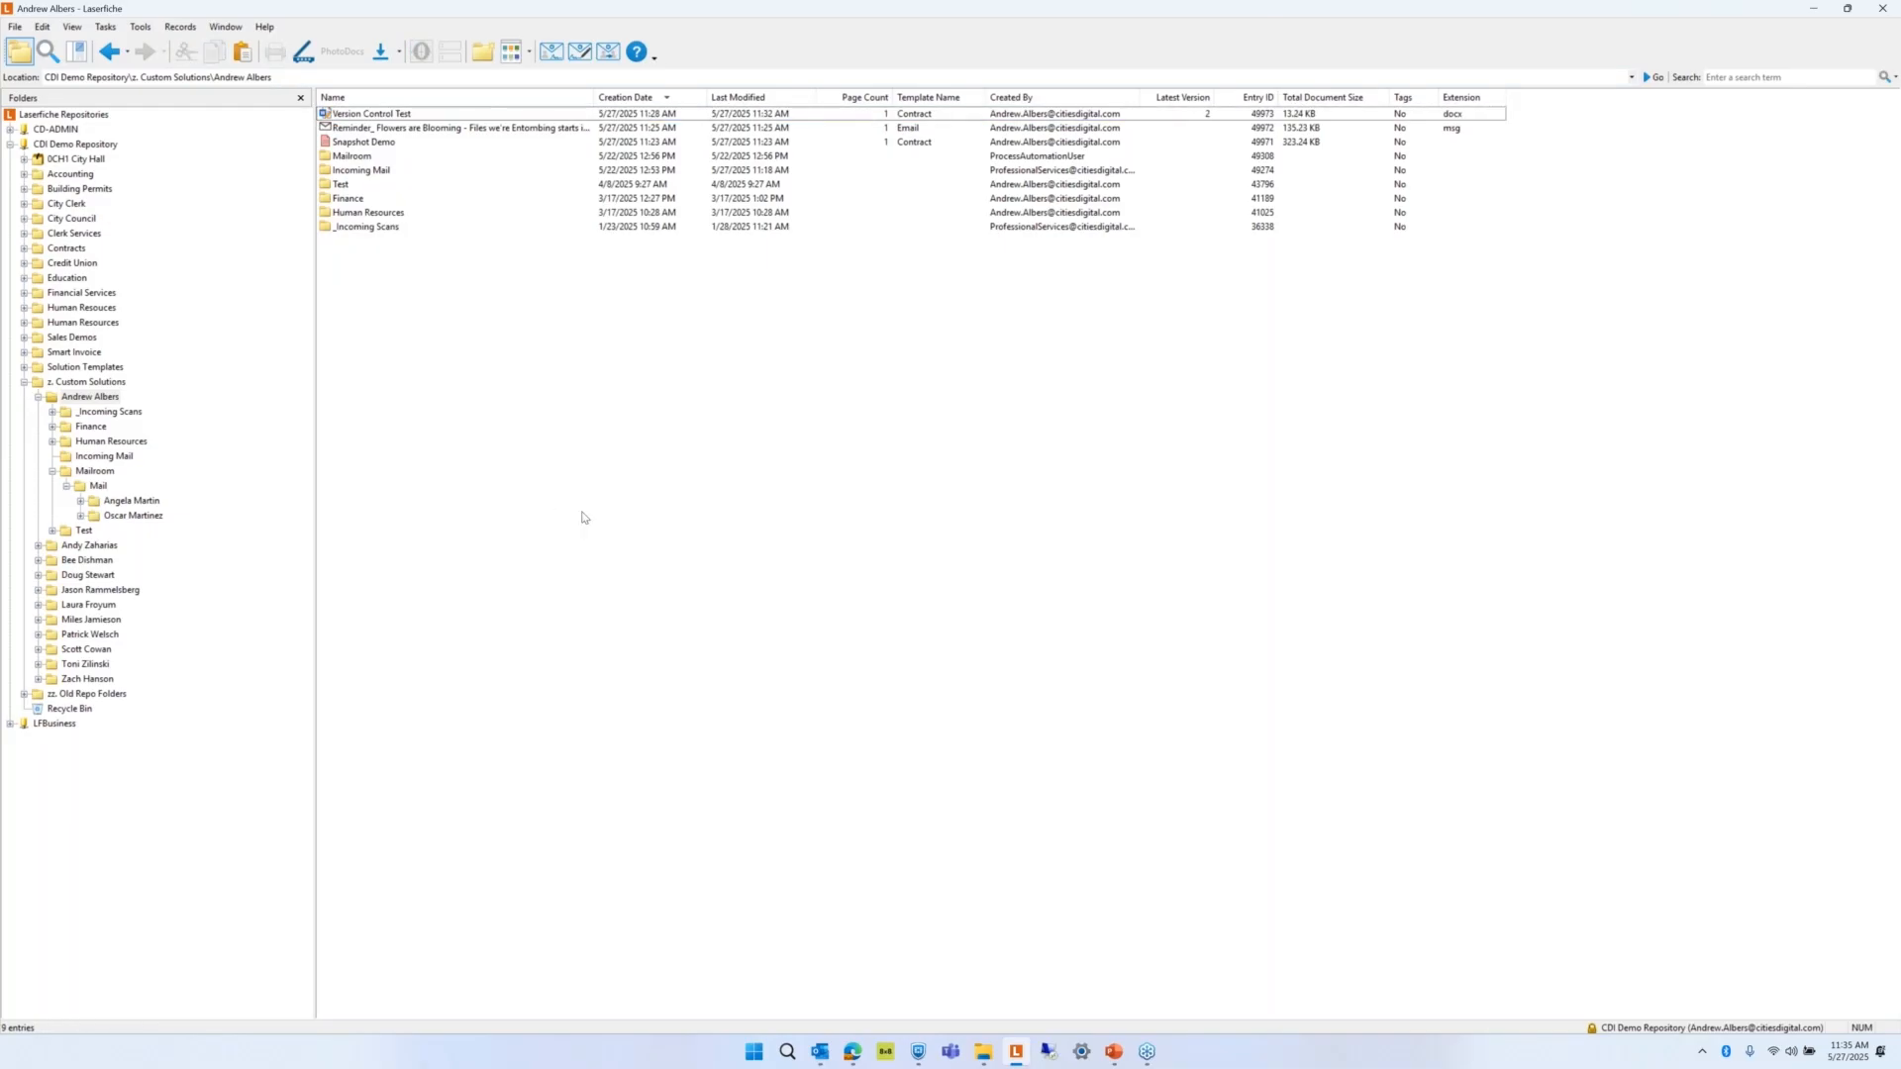
# Review the check-out details of "Version Control Test", including its comment, and close them.
pyautogui.rightClick(360, 118)
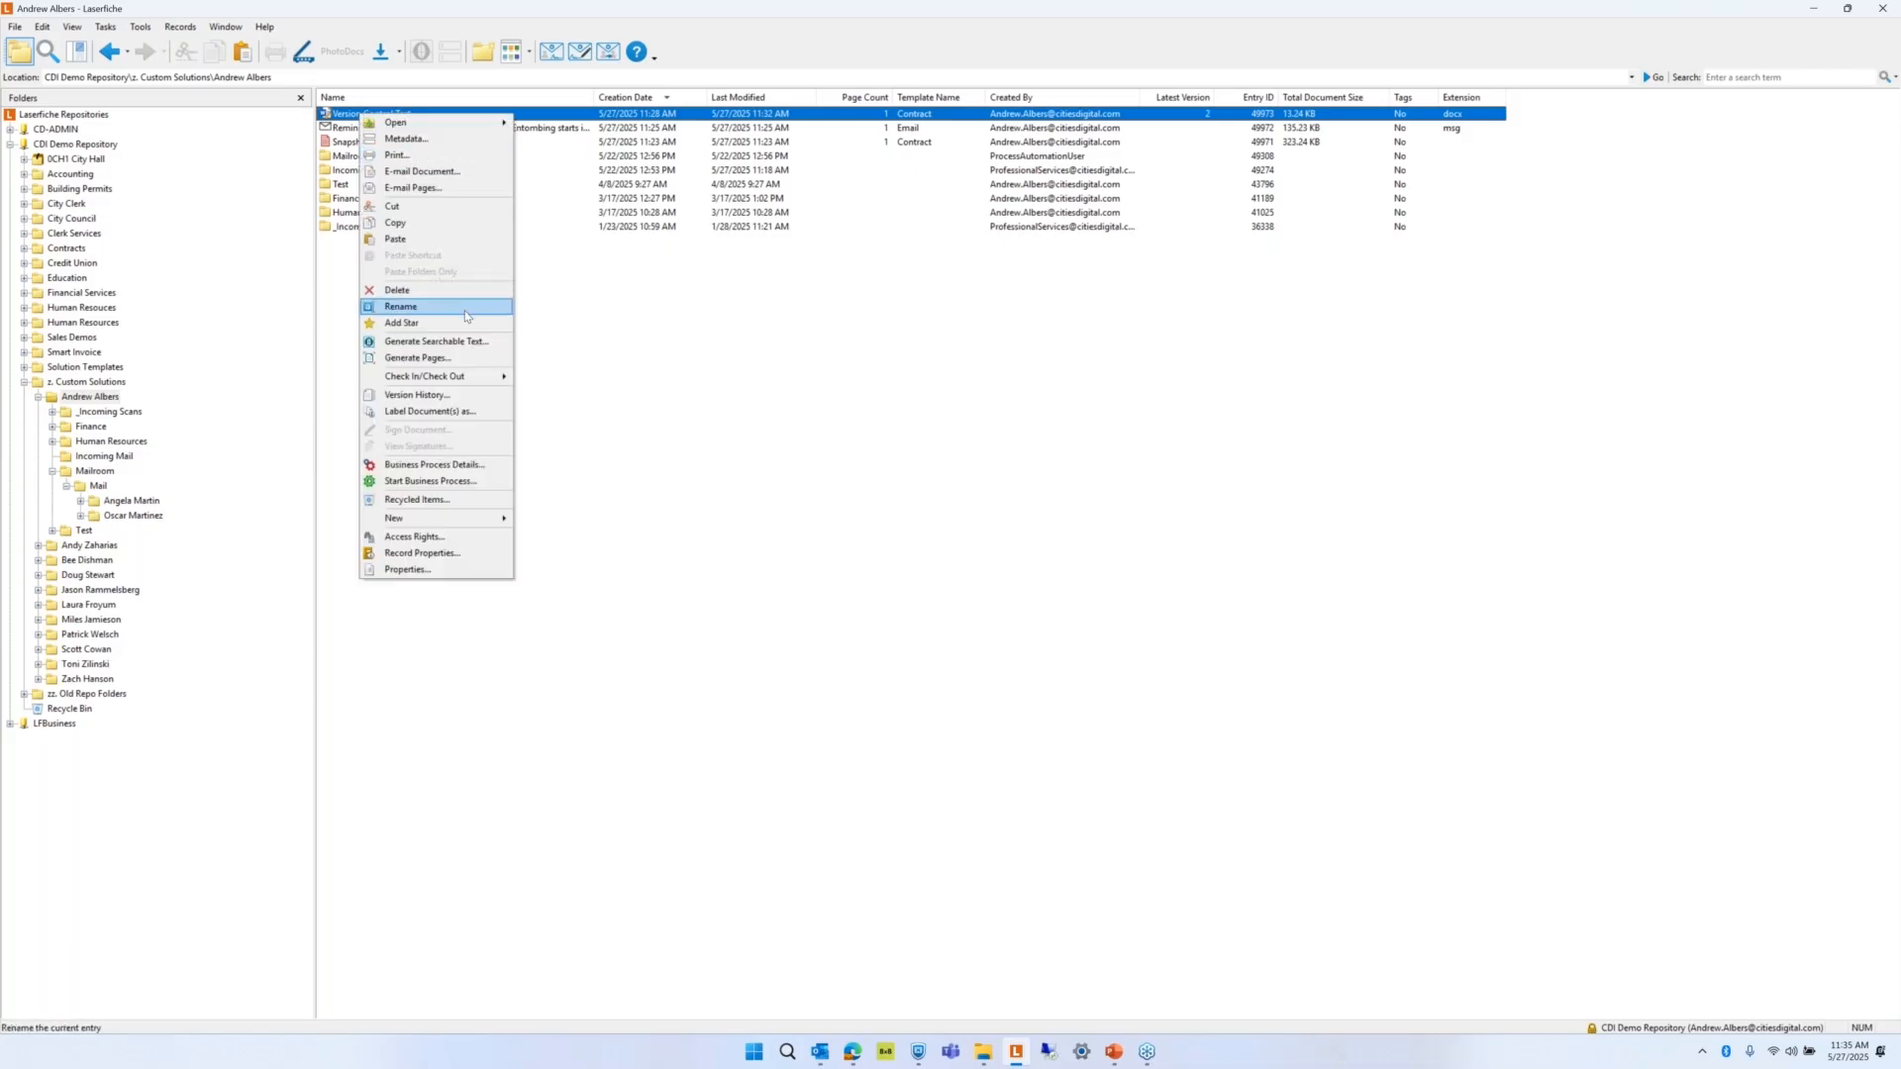
pyautogui.moveTo(482, 382)
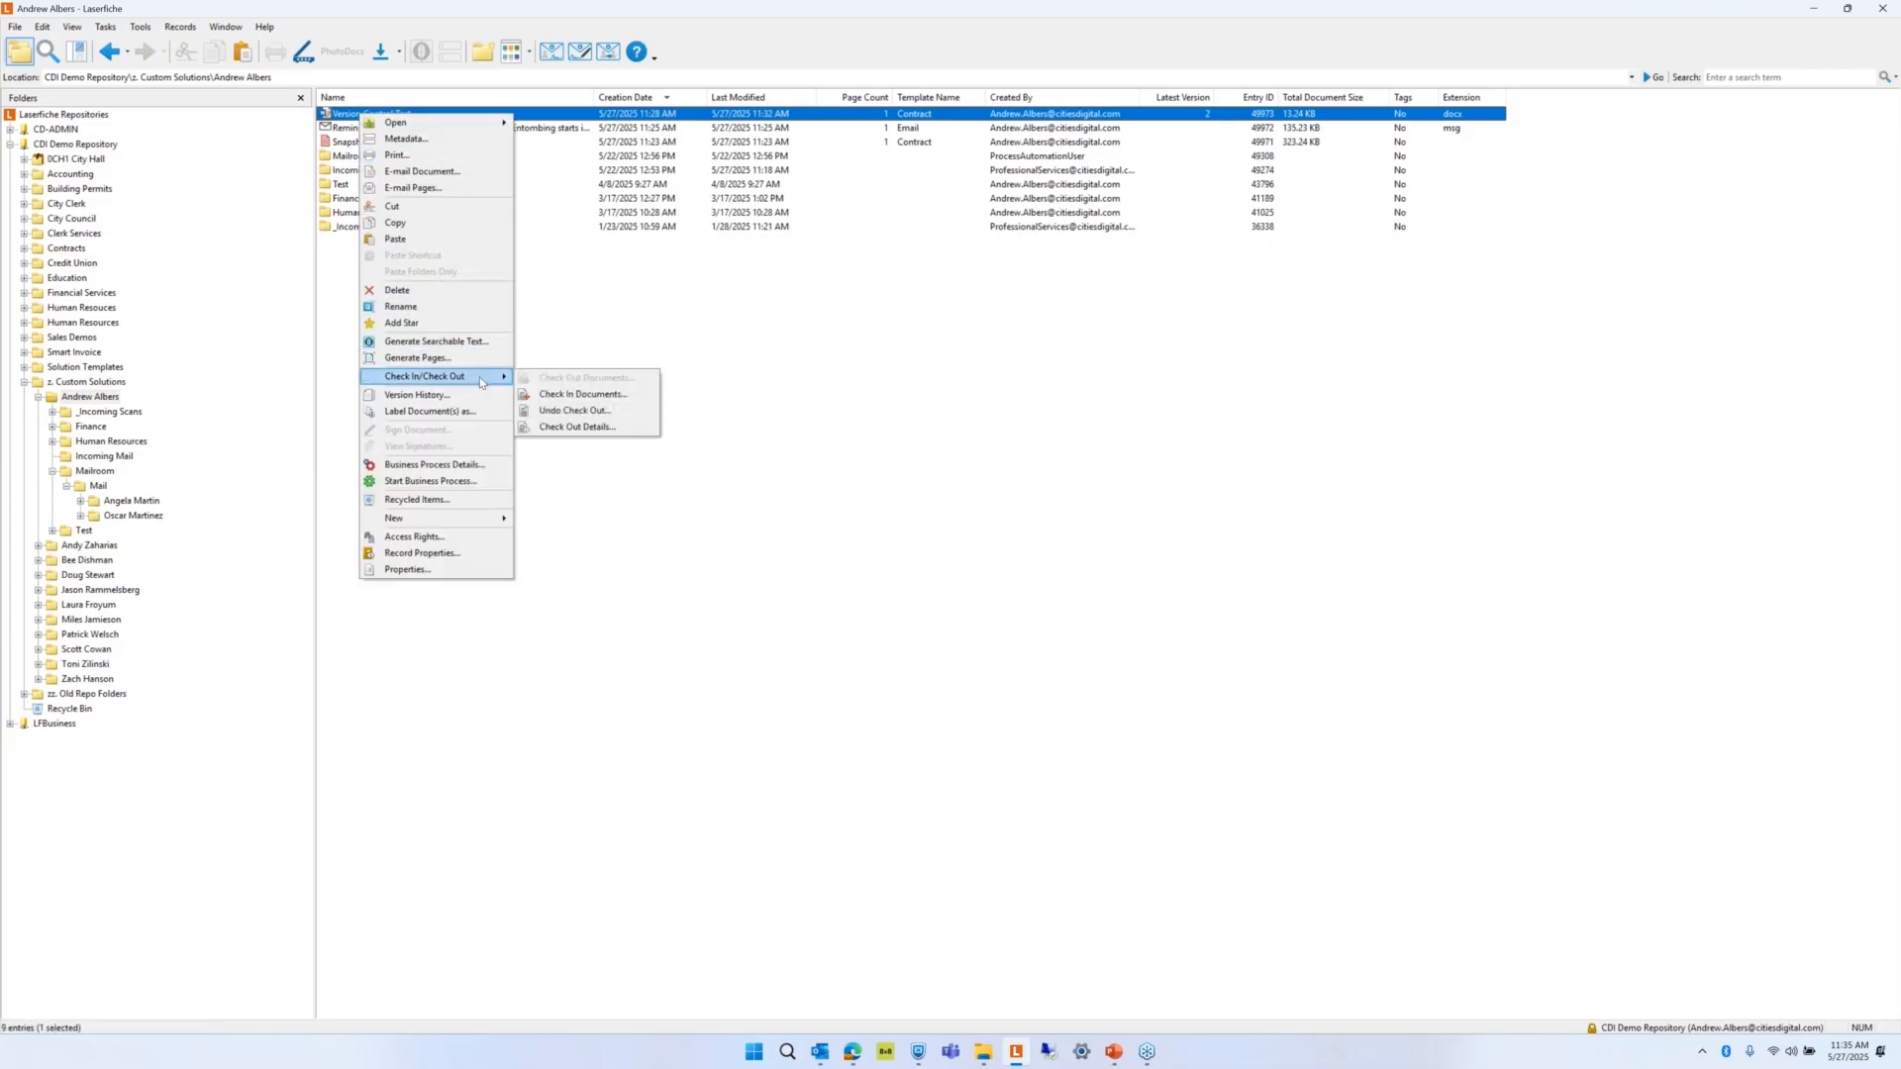
pyautogui.click(606, 429)
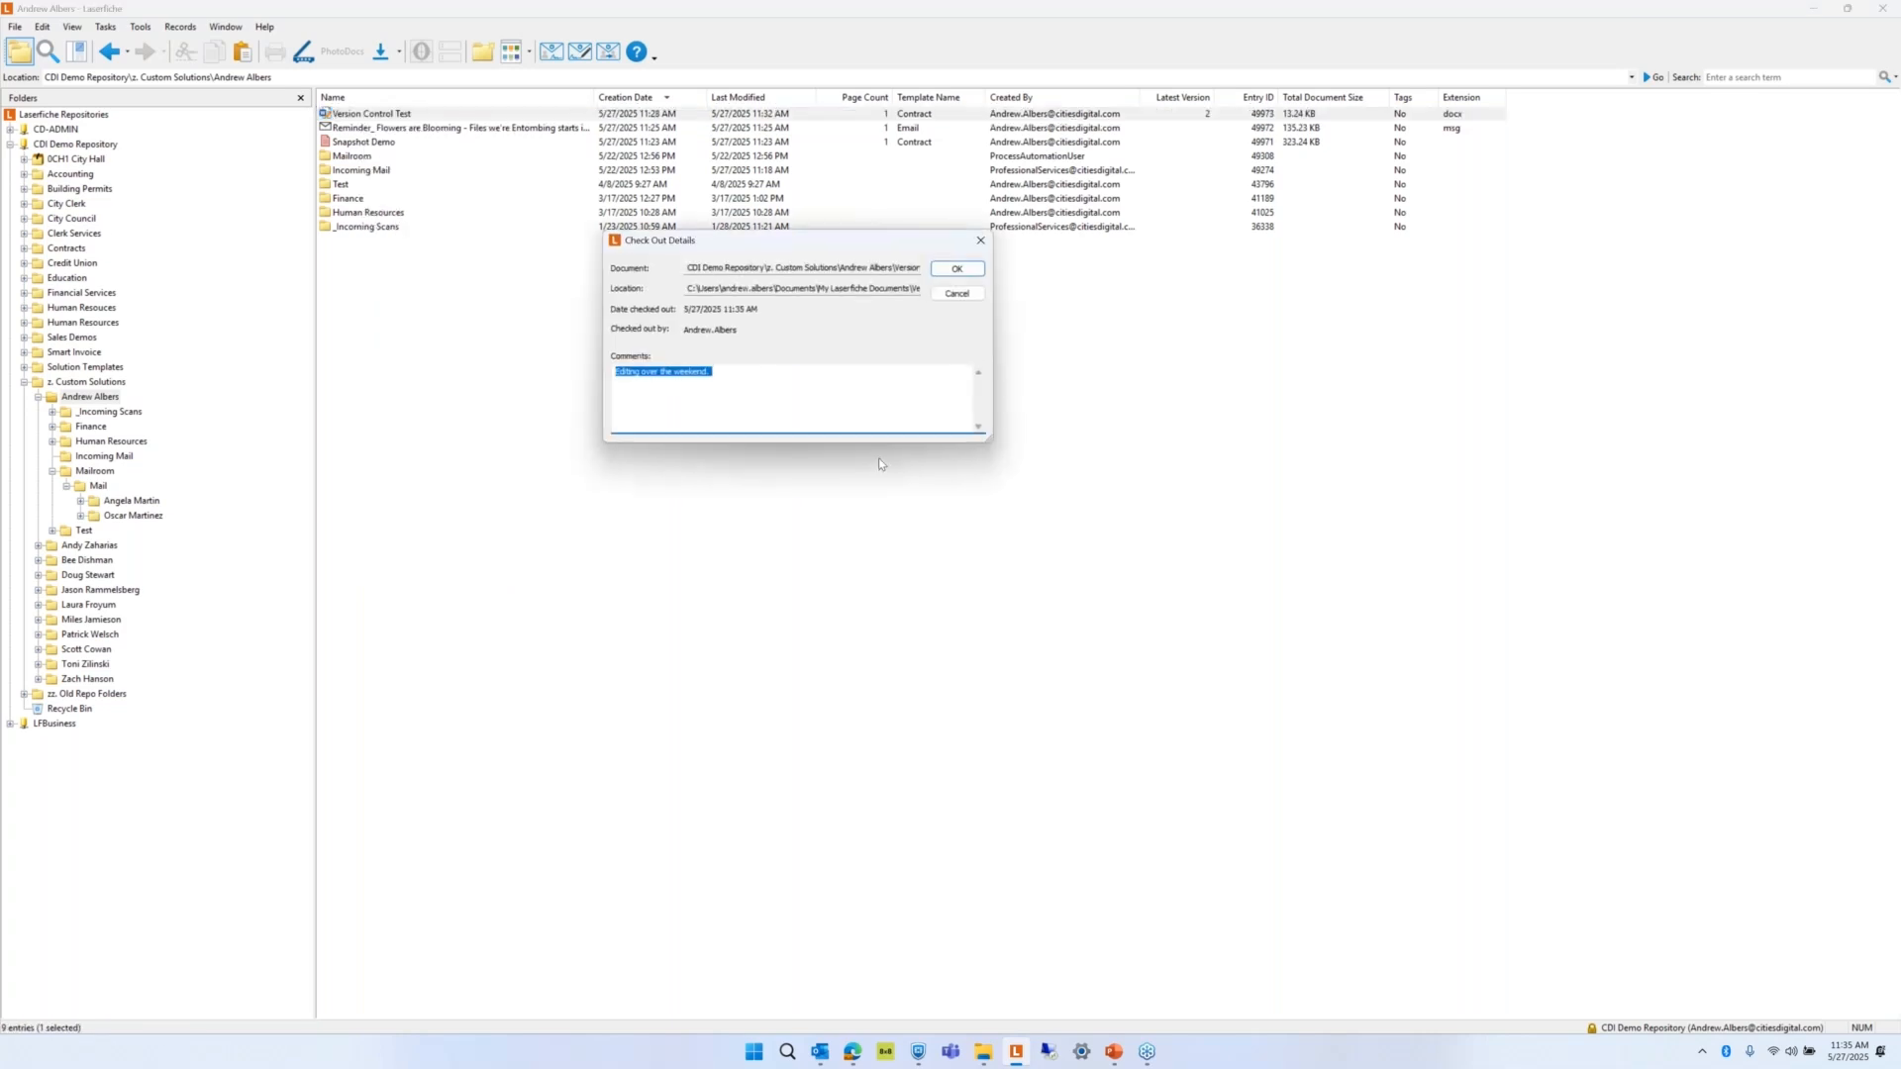
pyautogui.click(793, 407)
pyautogui.click(962, 272)
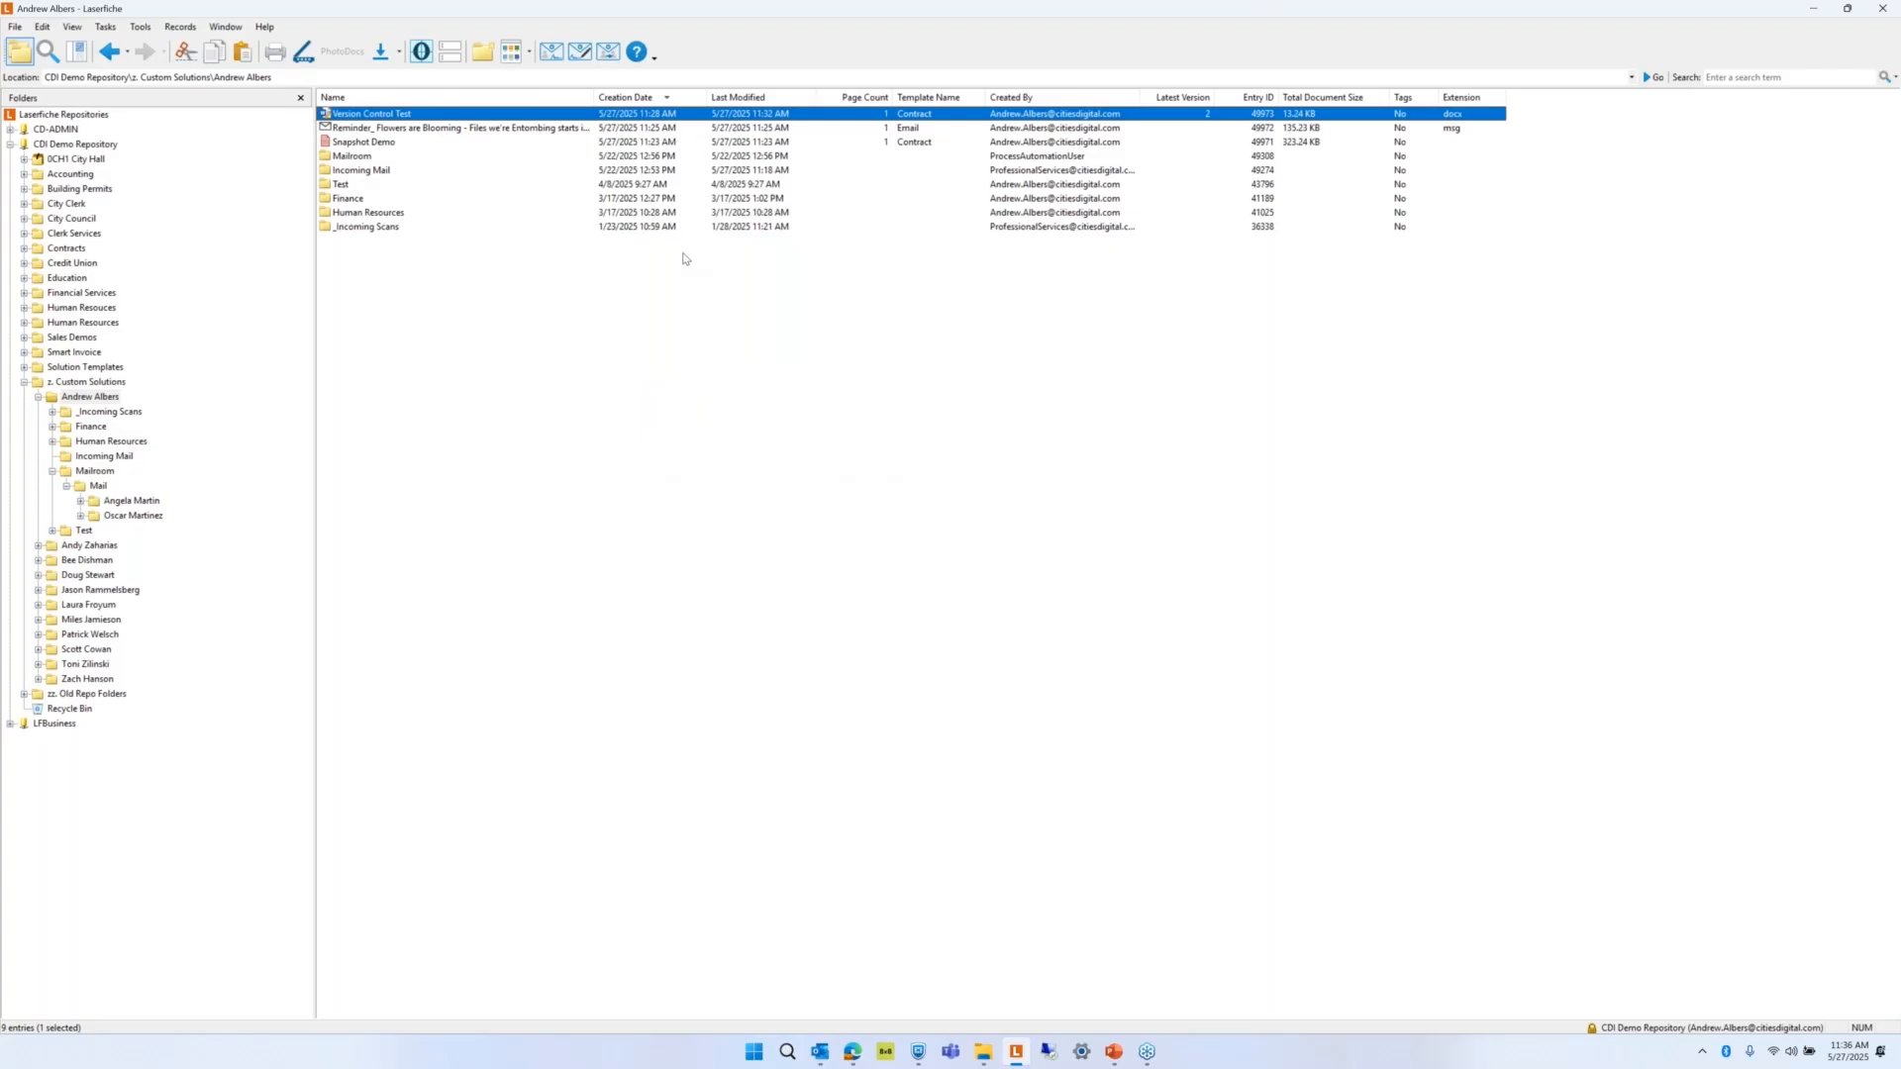
# Check in "Version Control Test" with the version comment "Editing over the weekend.".
pyautogui.rightClick(371, 115)
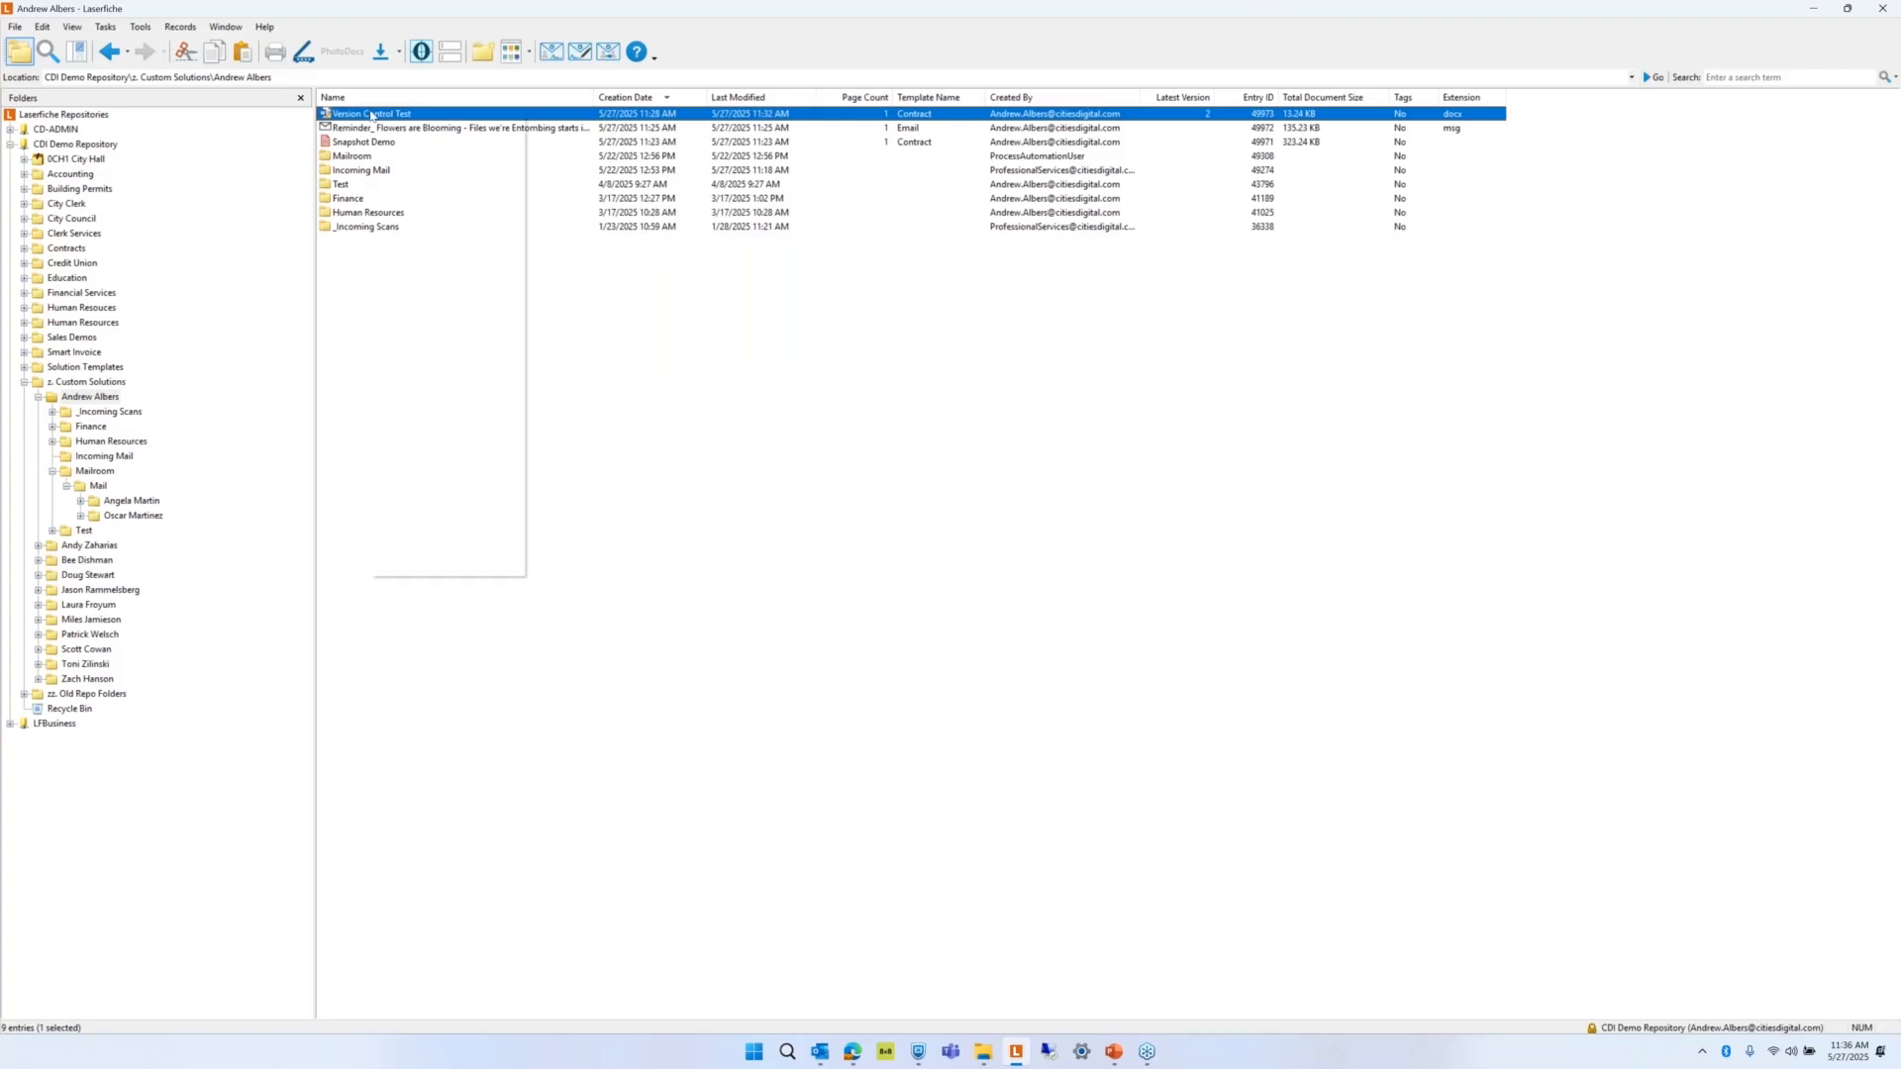
pyautogui.moveTo(469, 375)
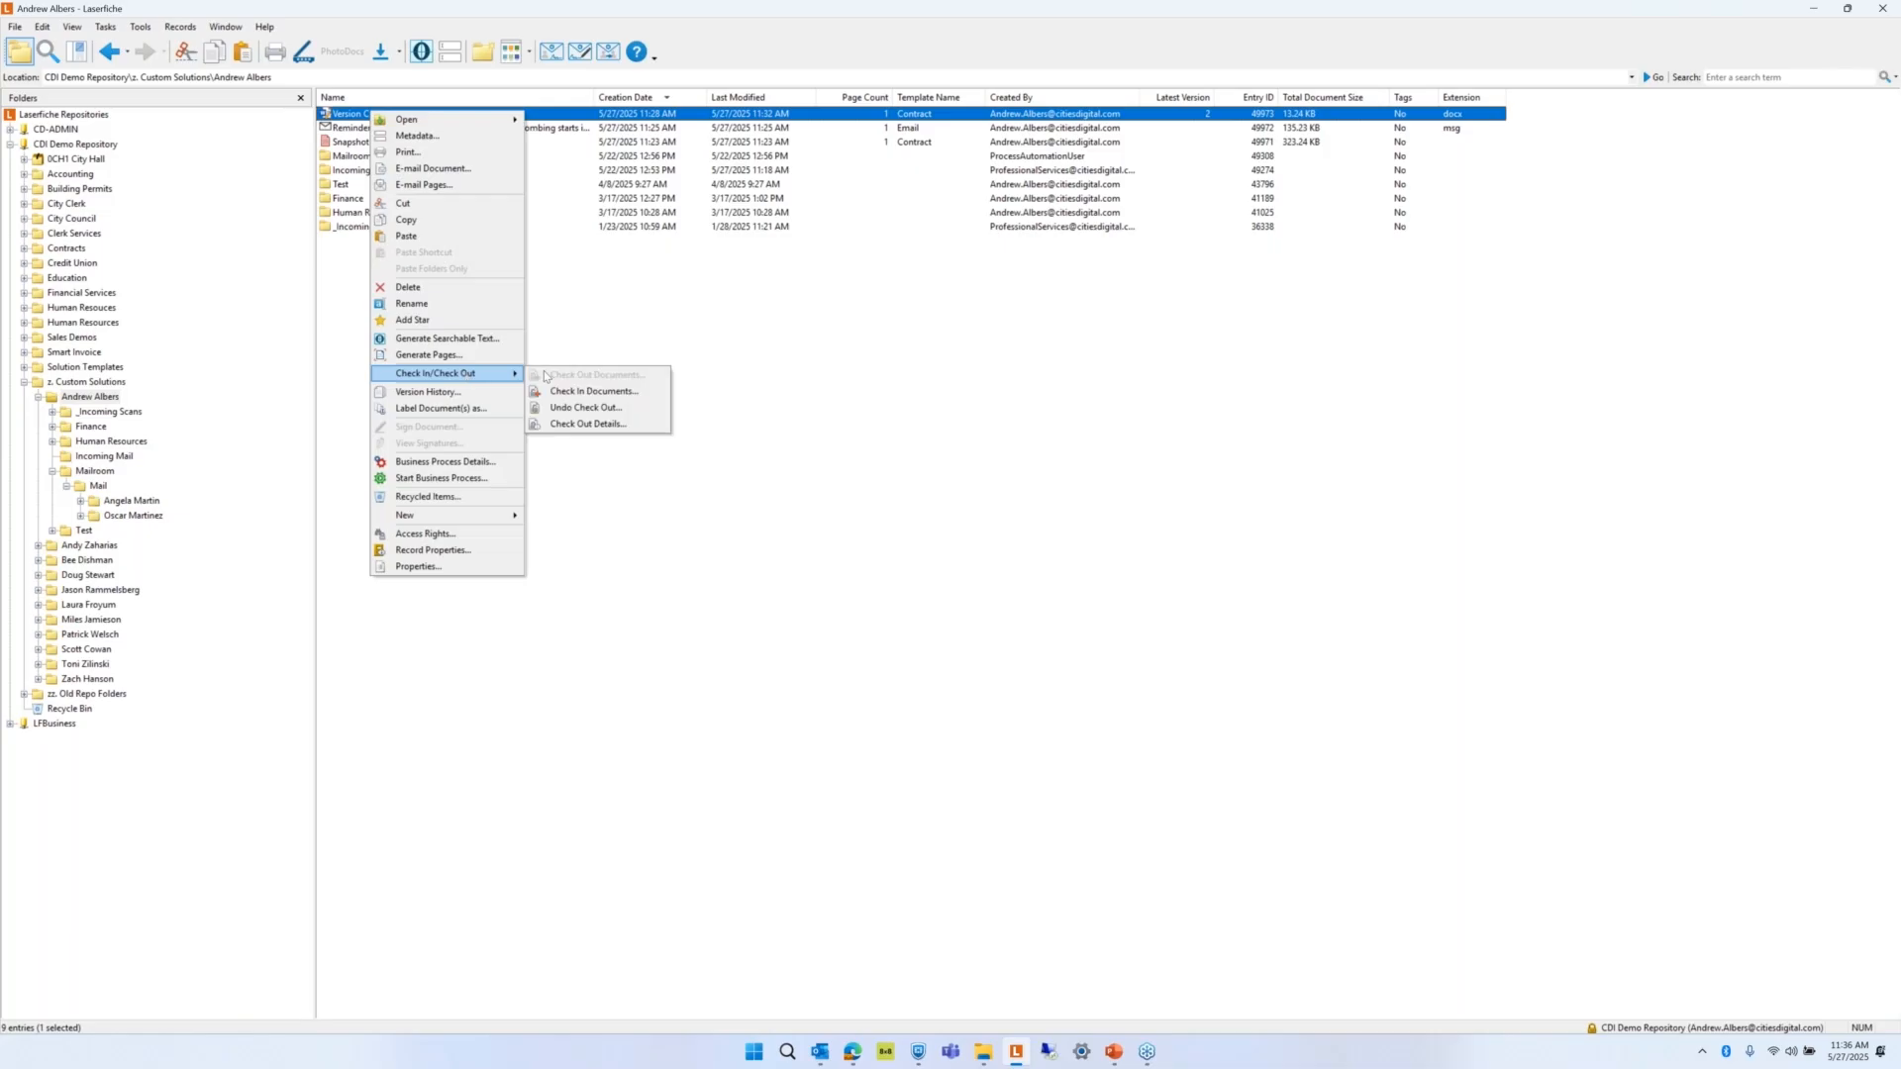
pyautogui.click(594, 393)
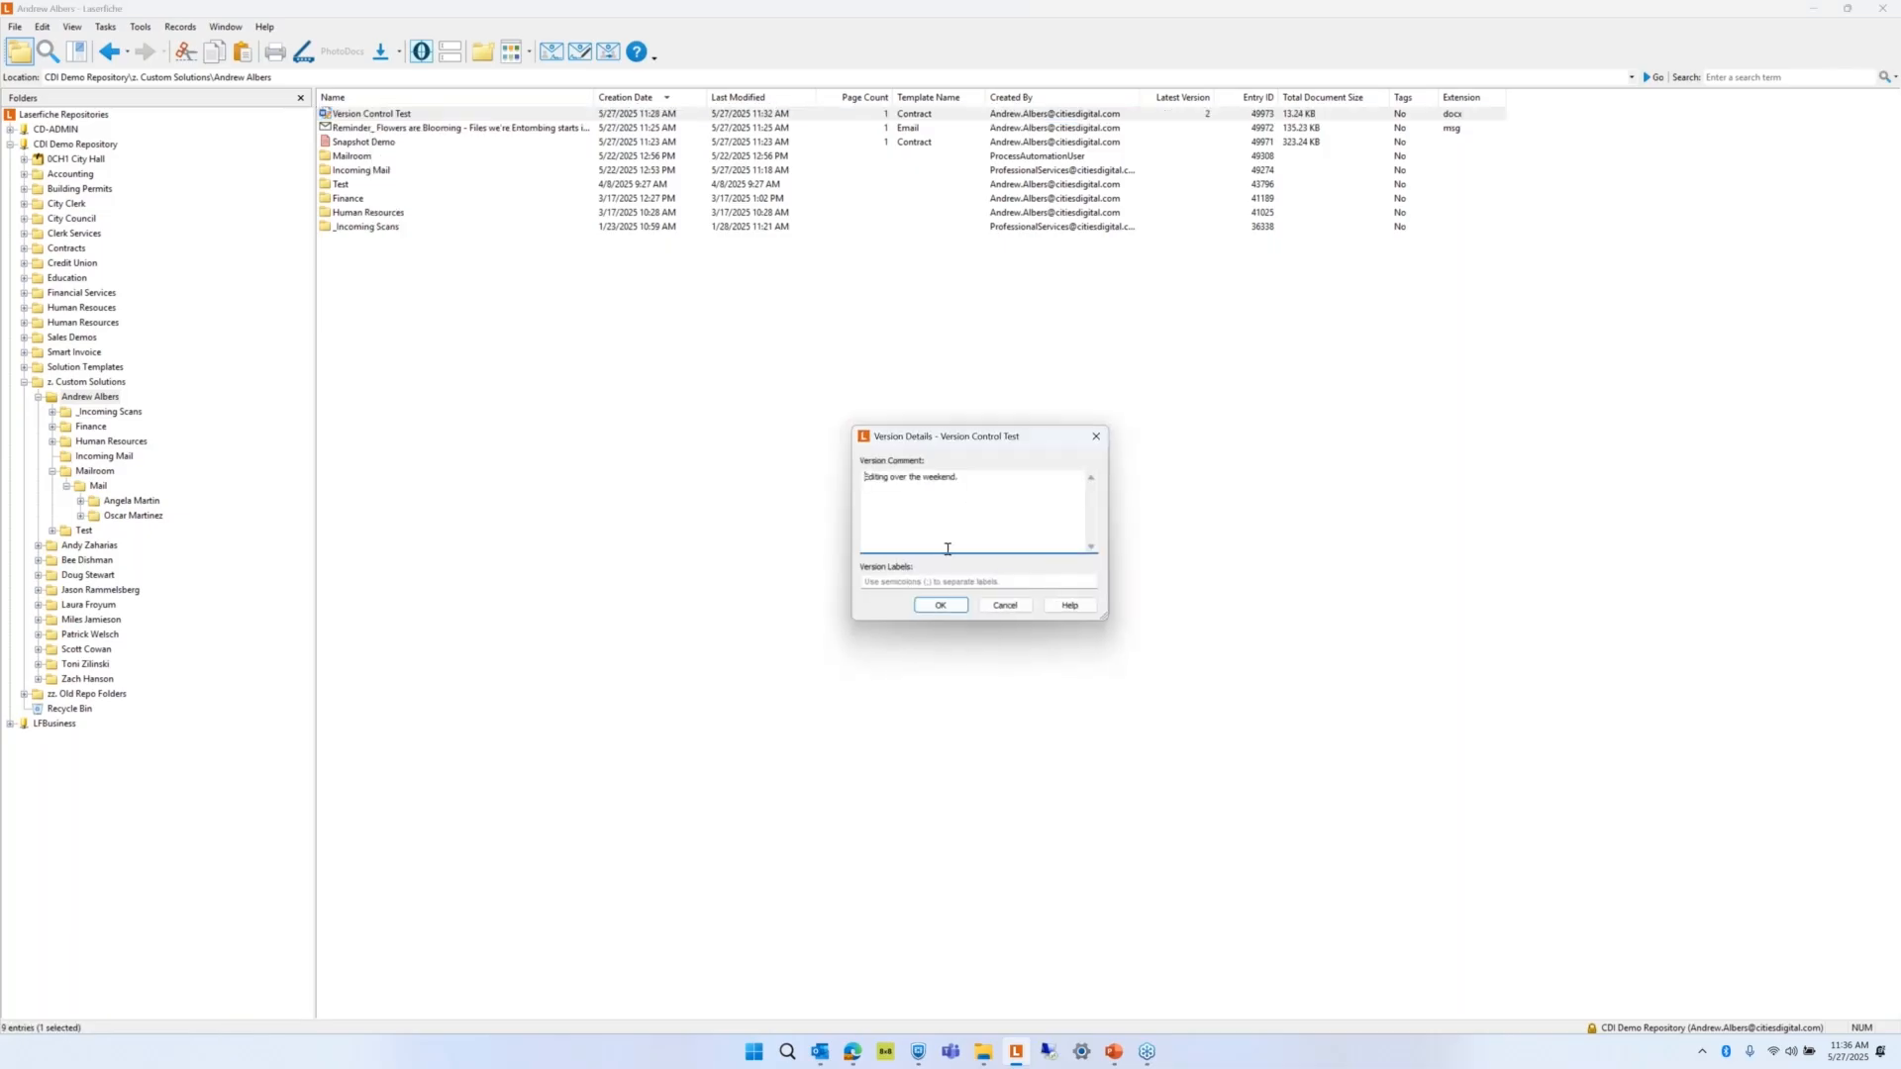
pyautogui.click(960, 609)
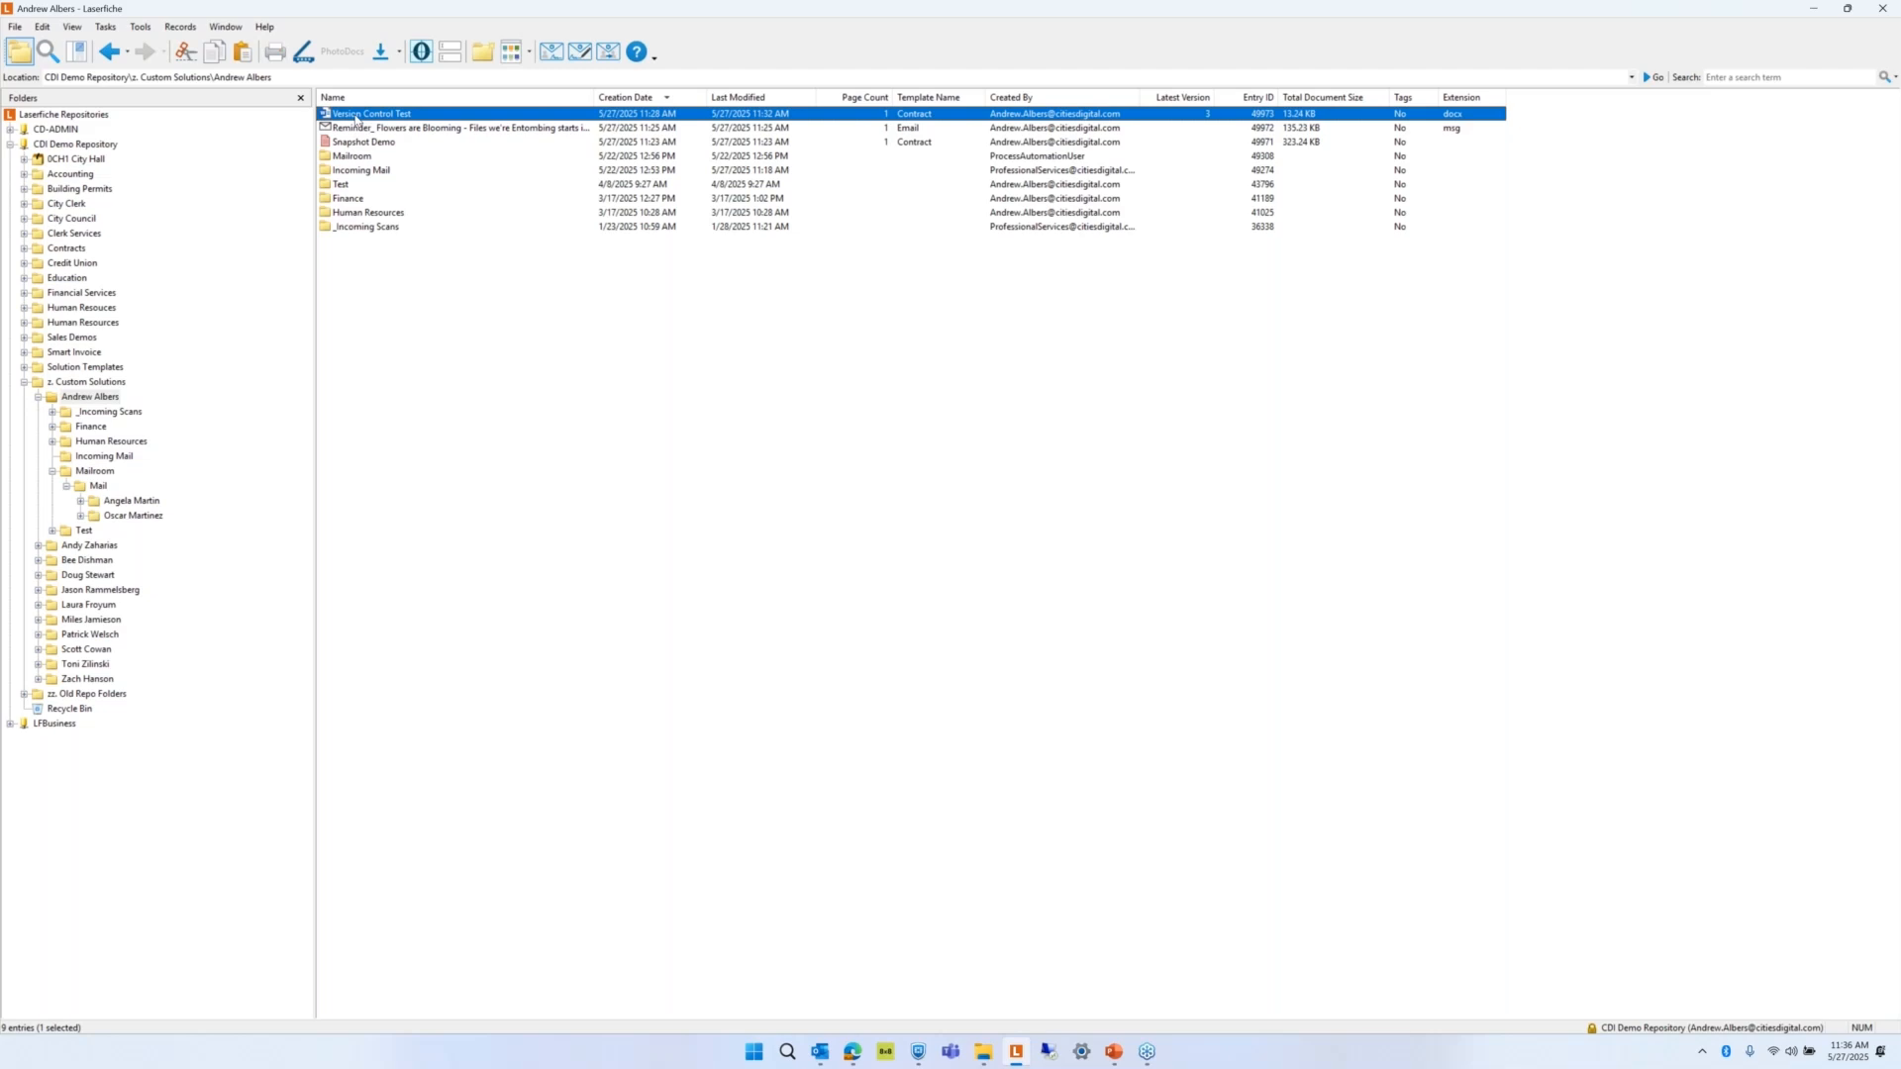
# Look over the check-in and check-out options for "Version Control Test", then examine its version history and close it without changes.
pyautogui.rightClick(356, 119)
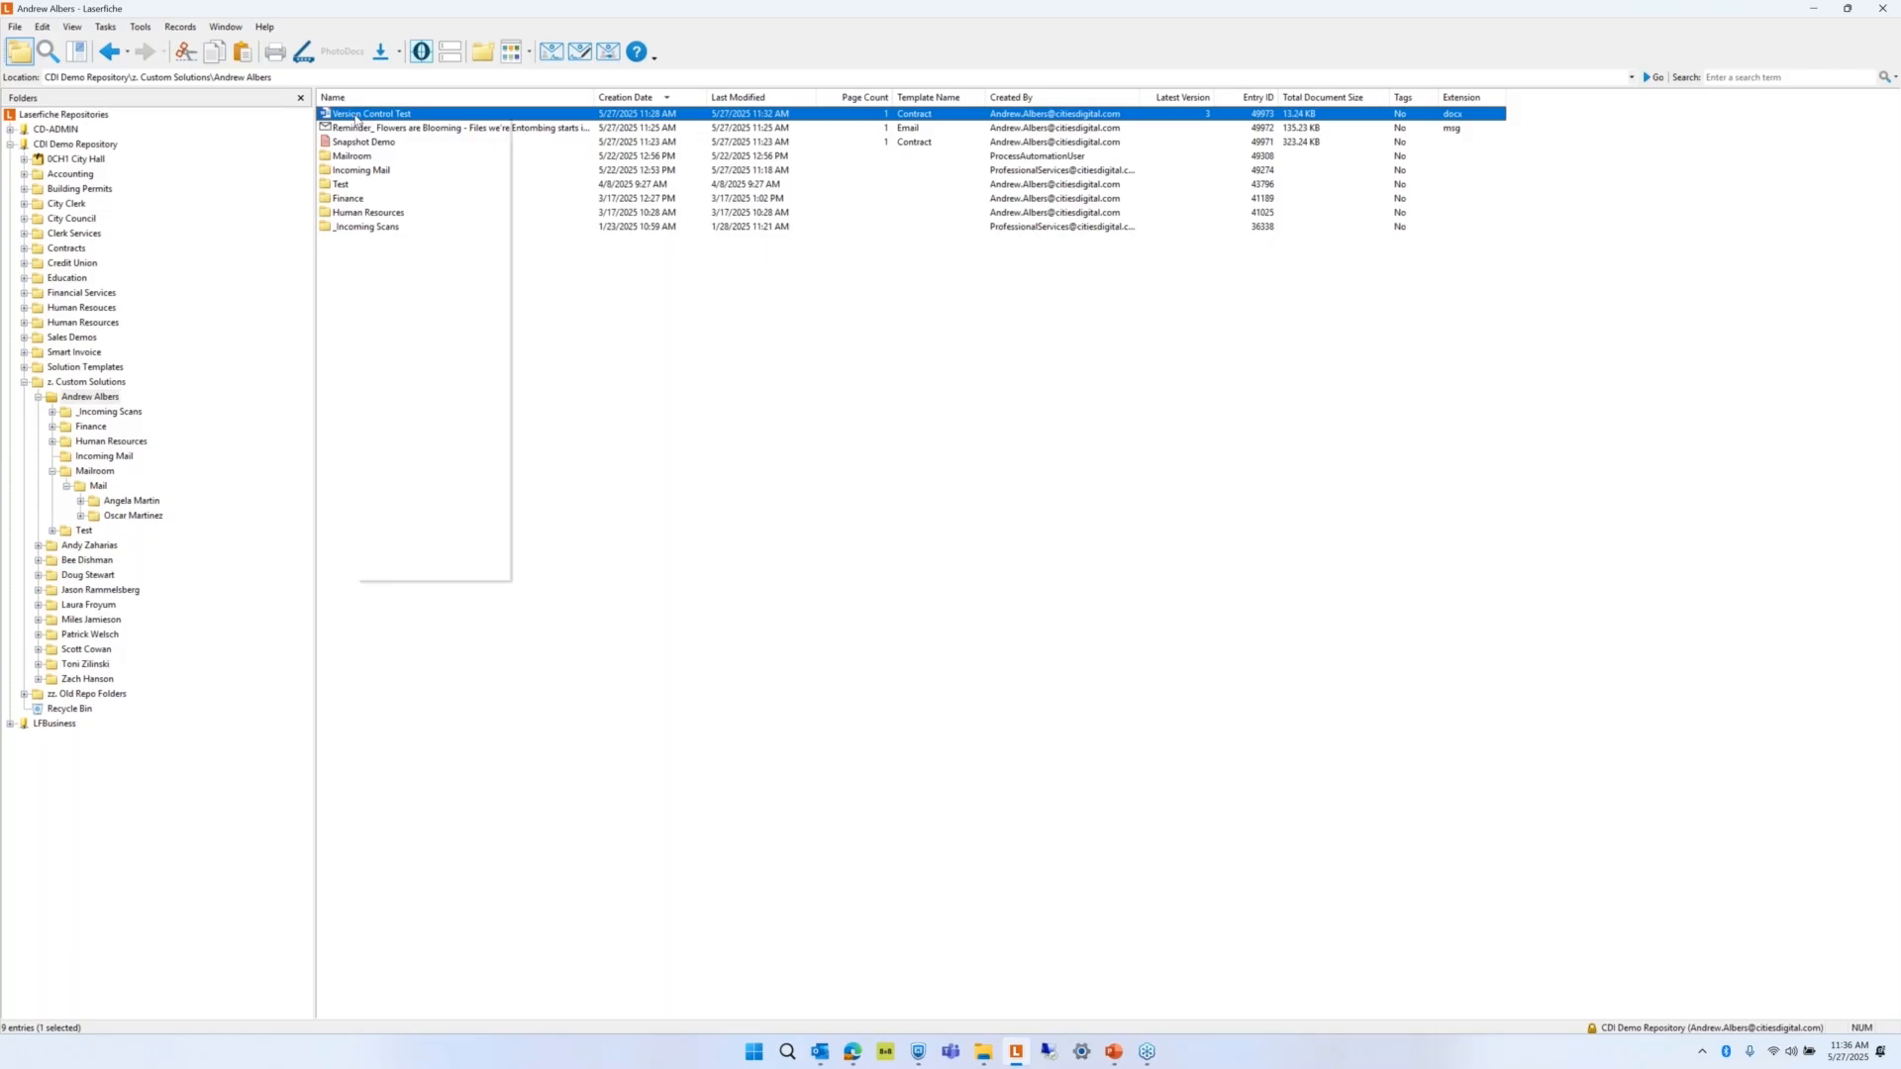
pyautogui.moveTo(495, 377)
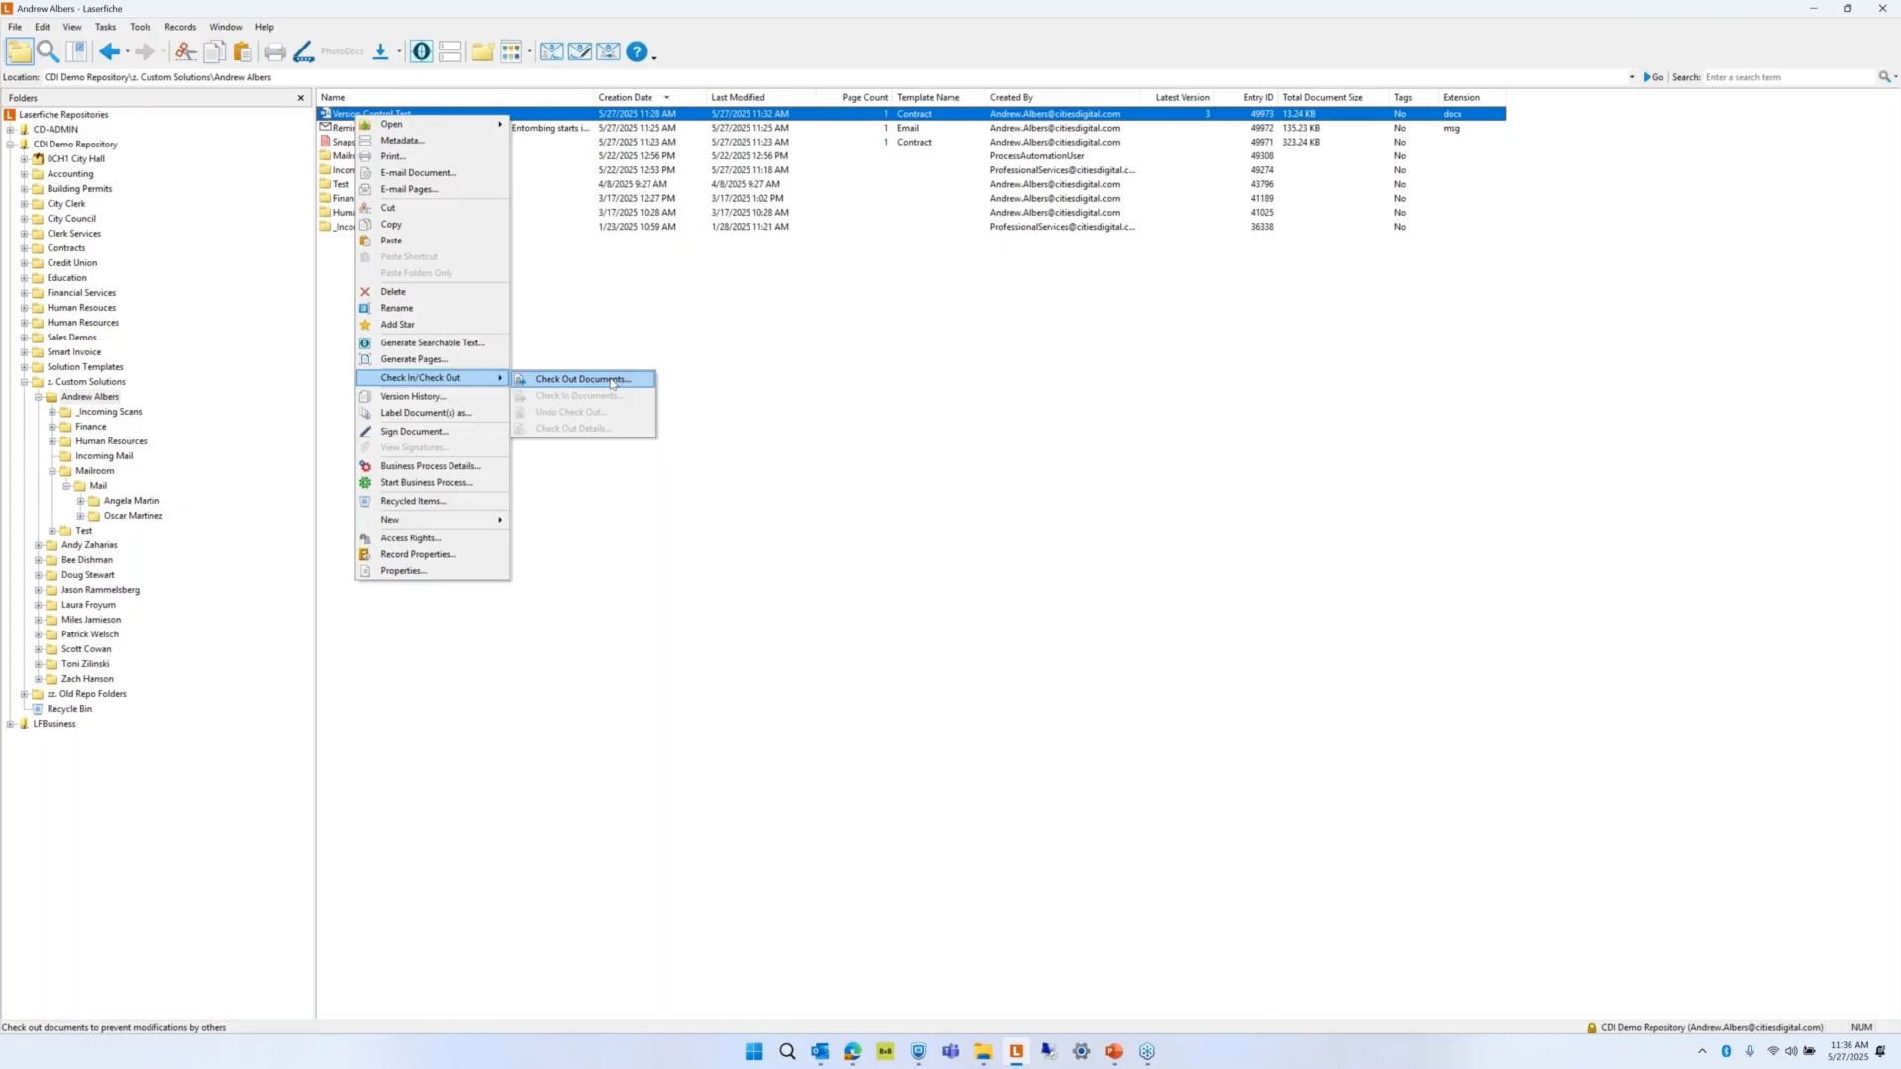
pyautogui.click(636, 355)
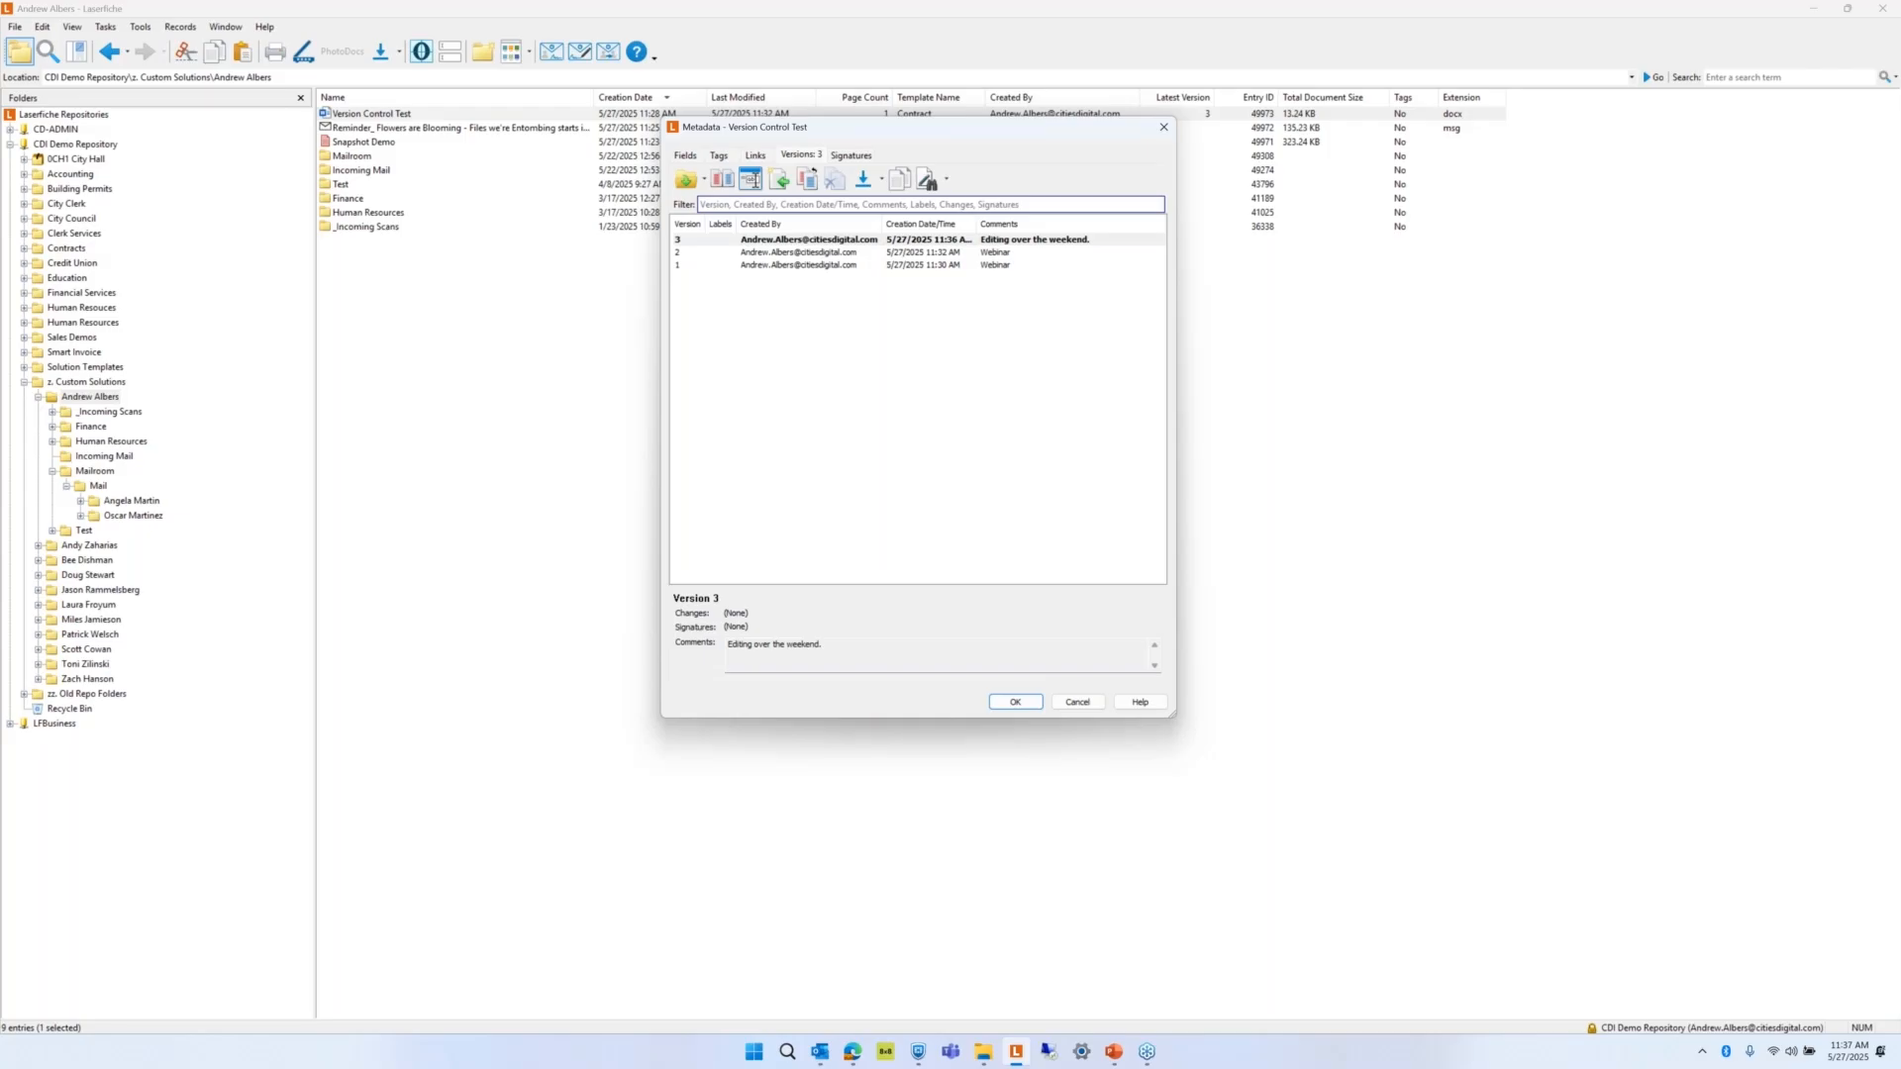
pyautogui.click(1079, 703)
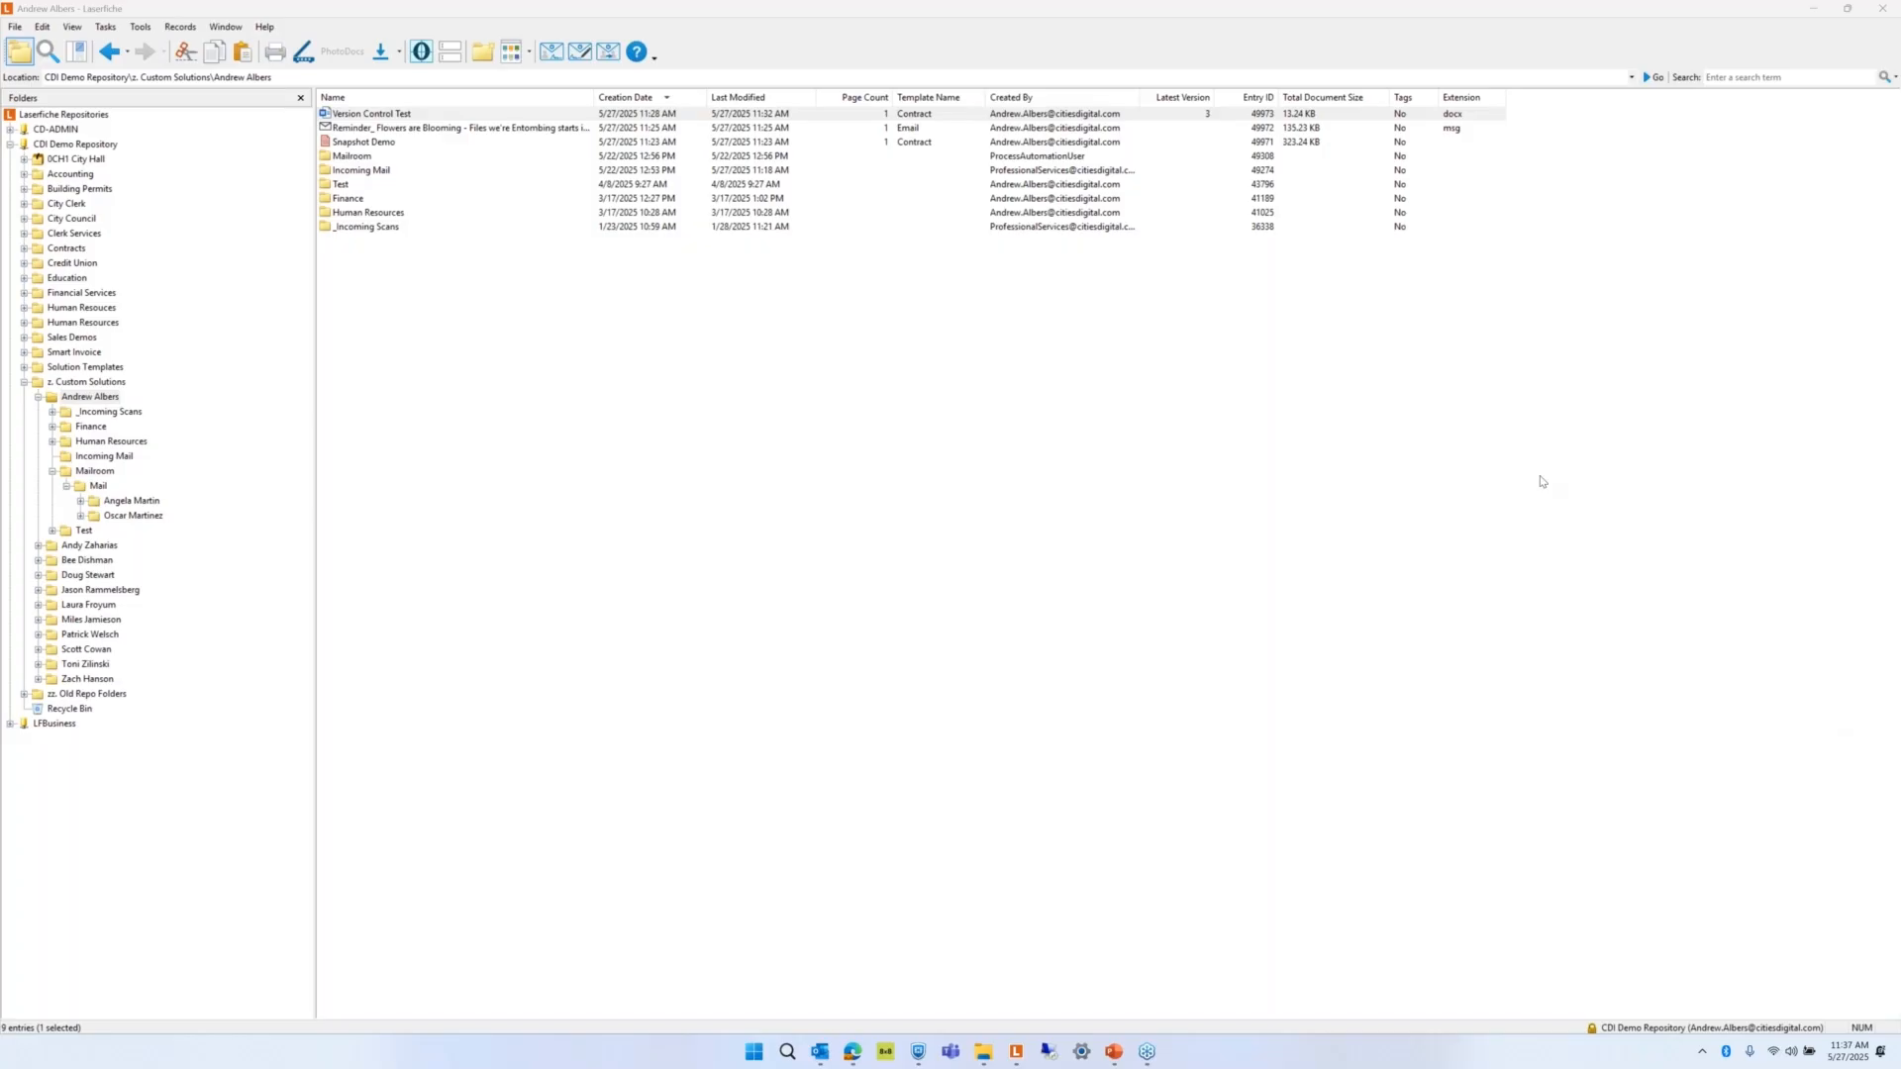
# Switch to the PowerPoint webinar presentation, start the slide show from the current slide, and advance to the "Questions?" slide.
pyautogui.click(1116, 1054)
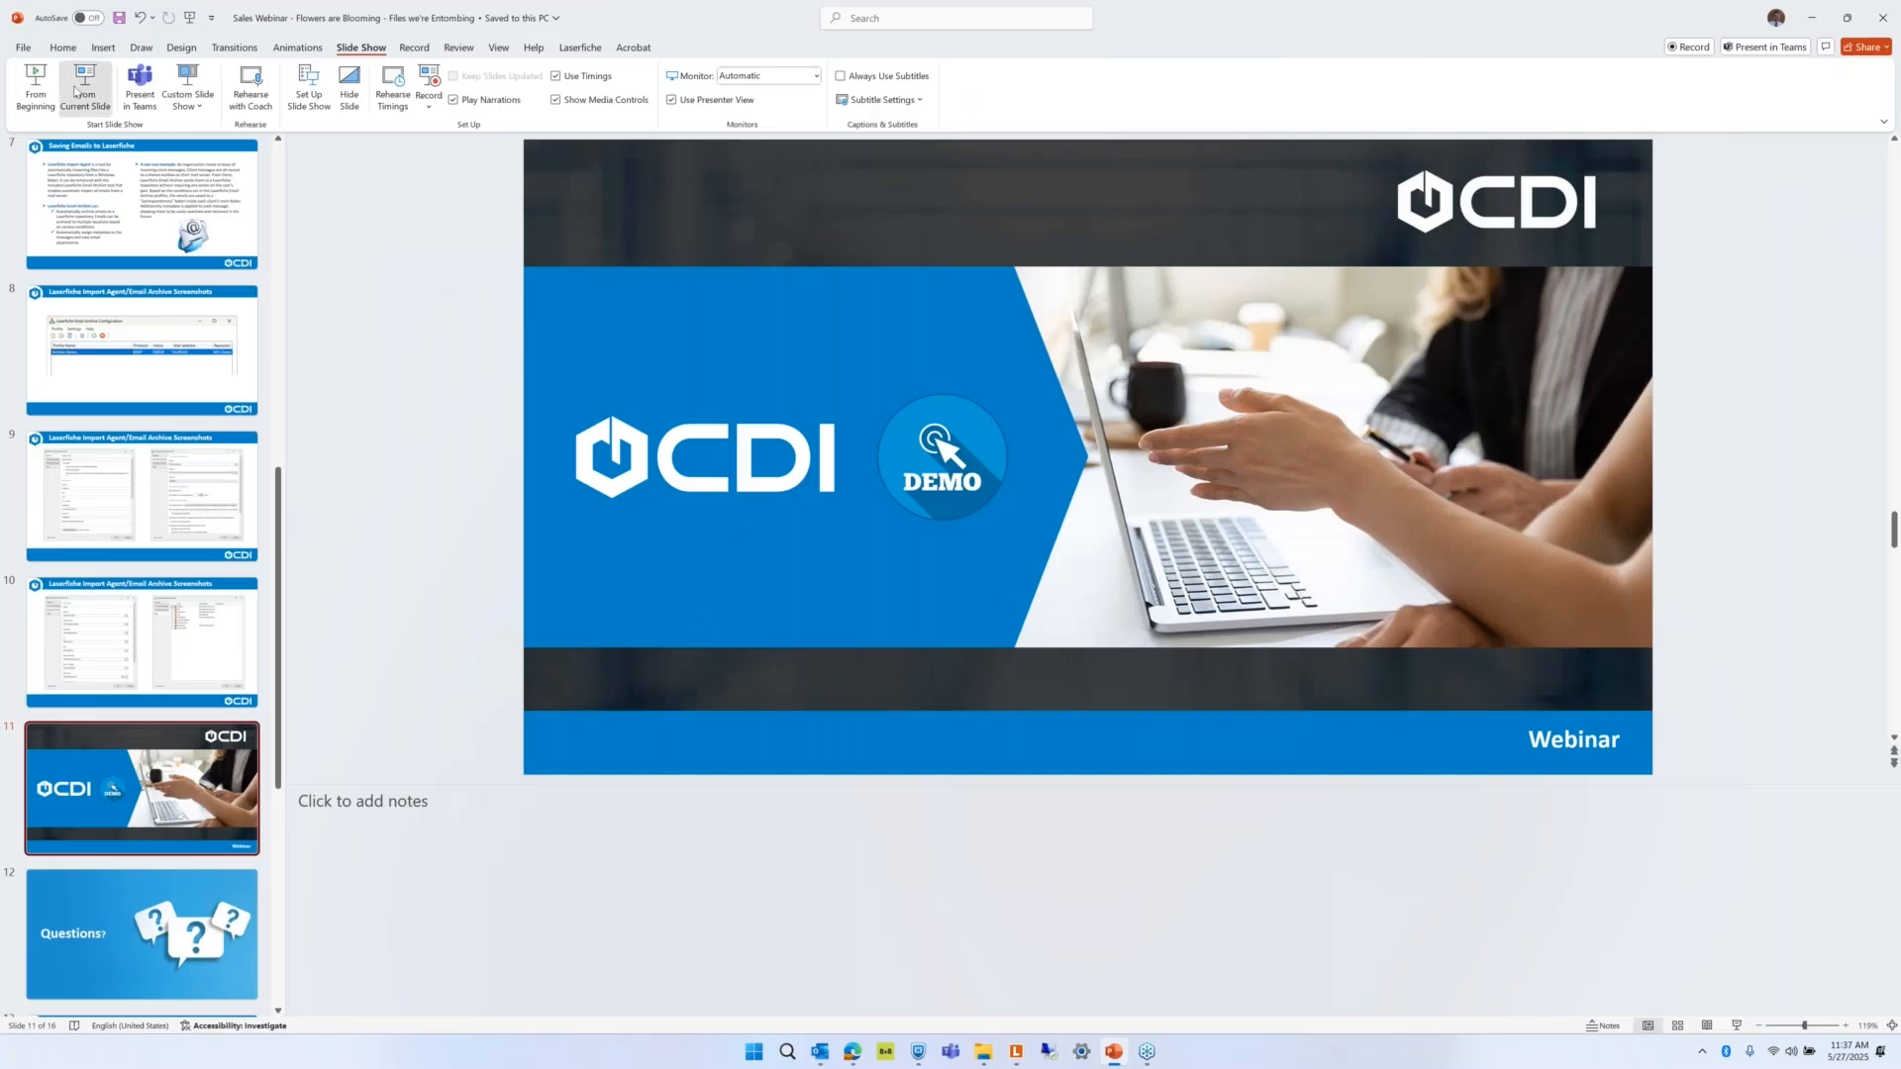
pyautogui.click(491, 180)
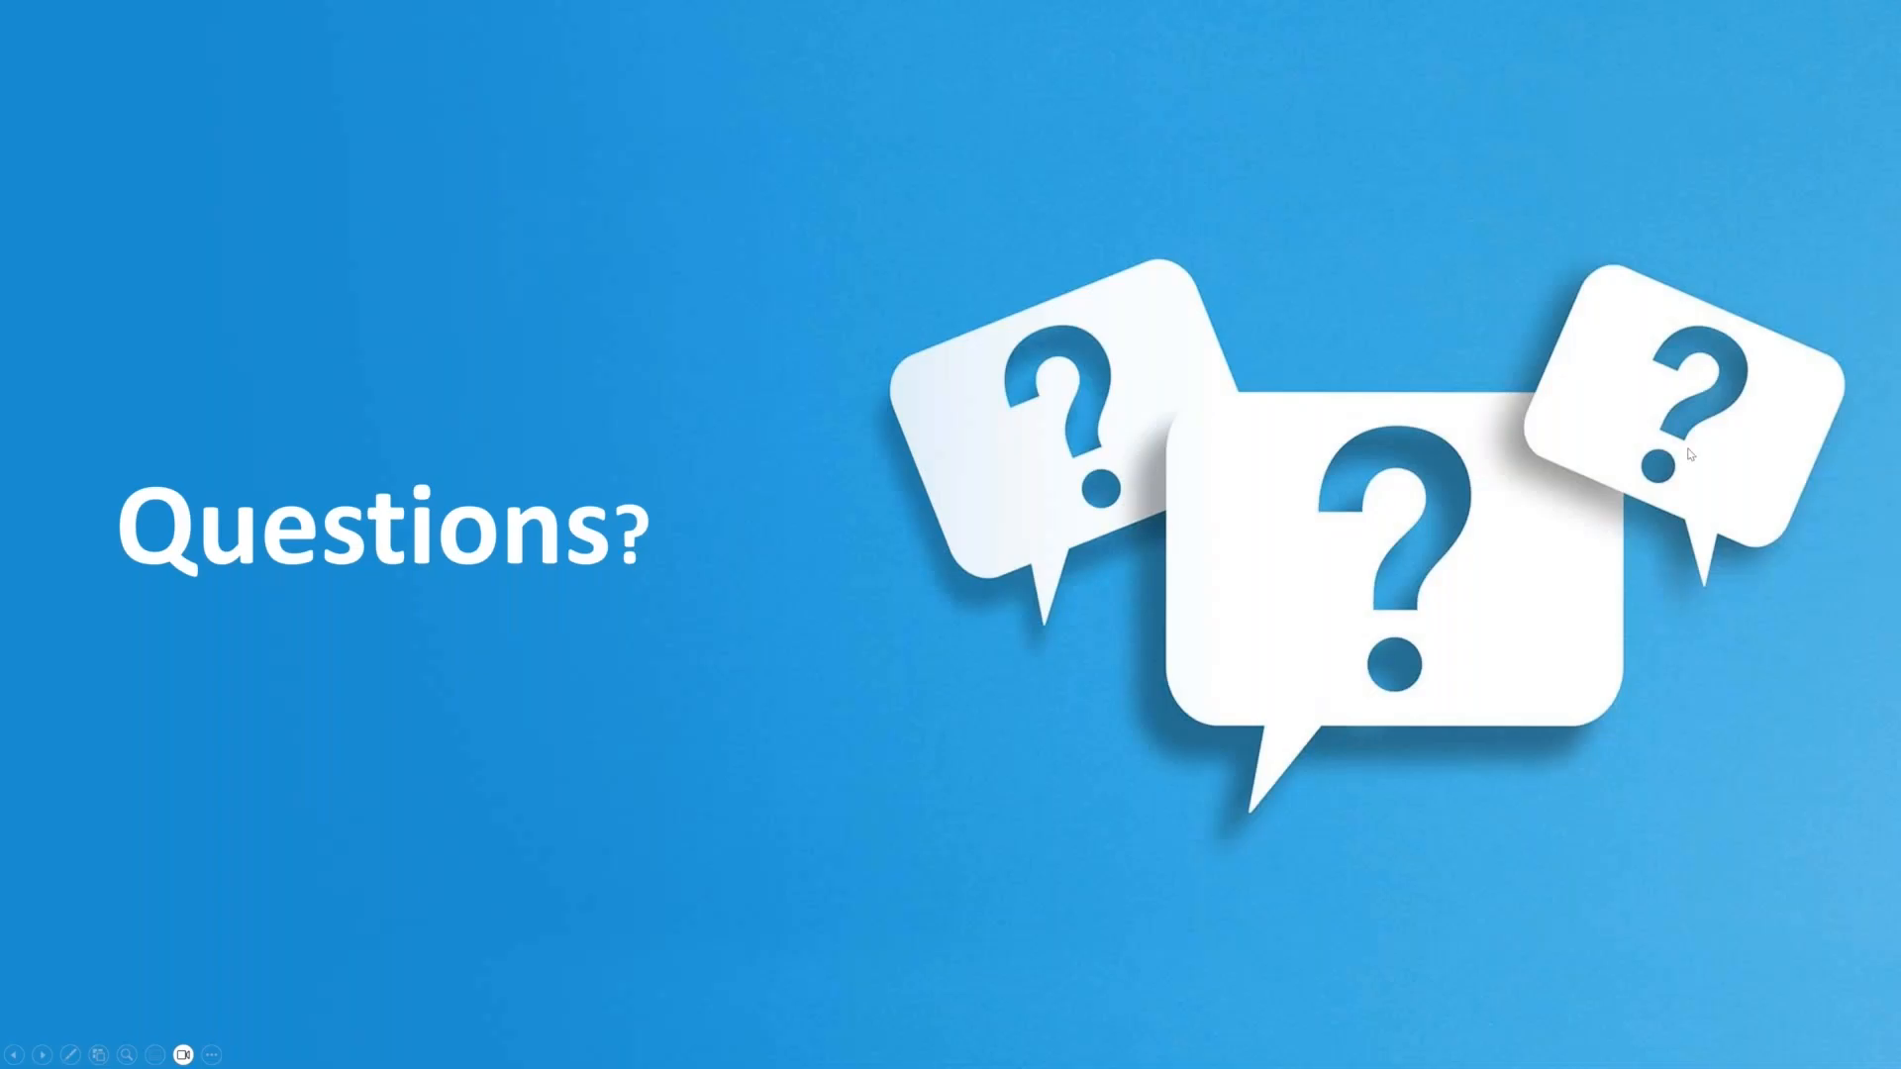